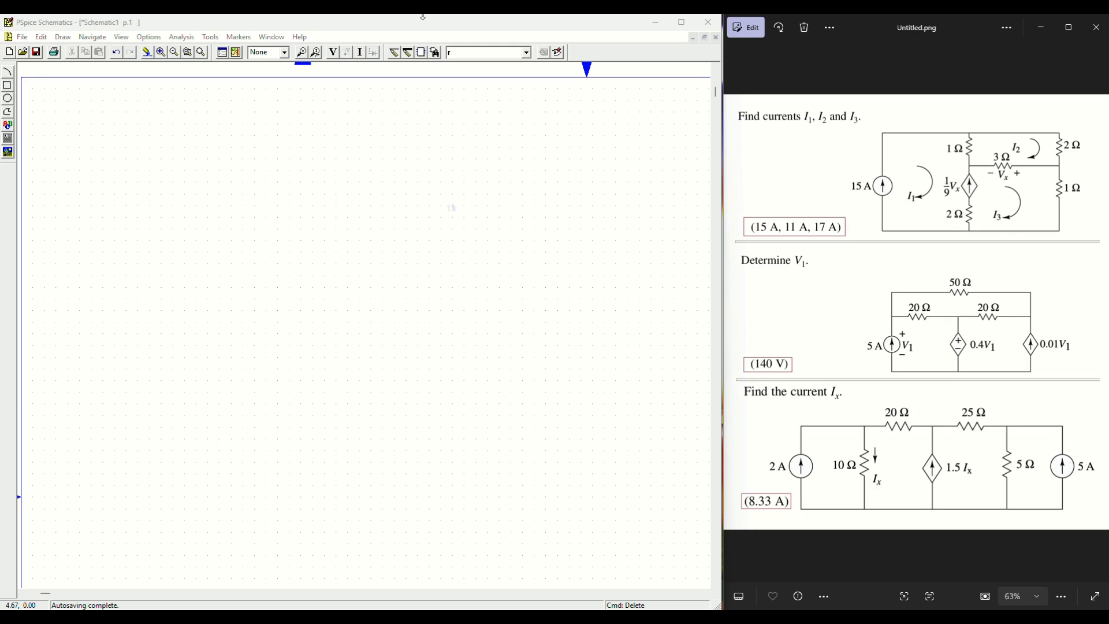
# Step: Zoom Untitled.png to 100% and pan across the three circuit problems, including the Ix circuit's 5 A source
pyautogui.scroll(1, 917, 145)
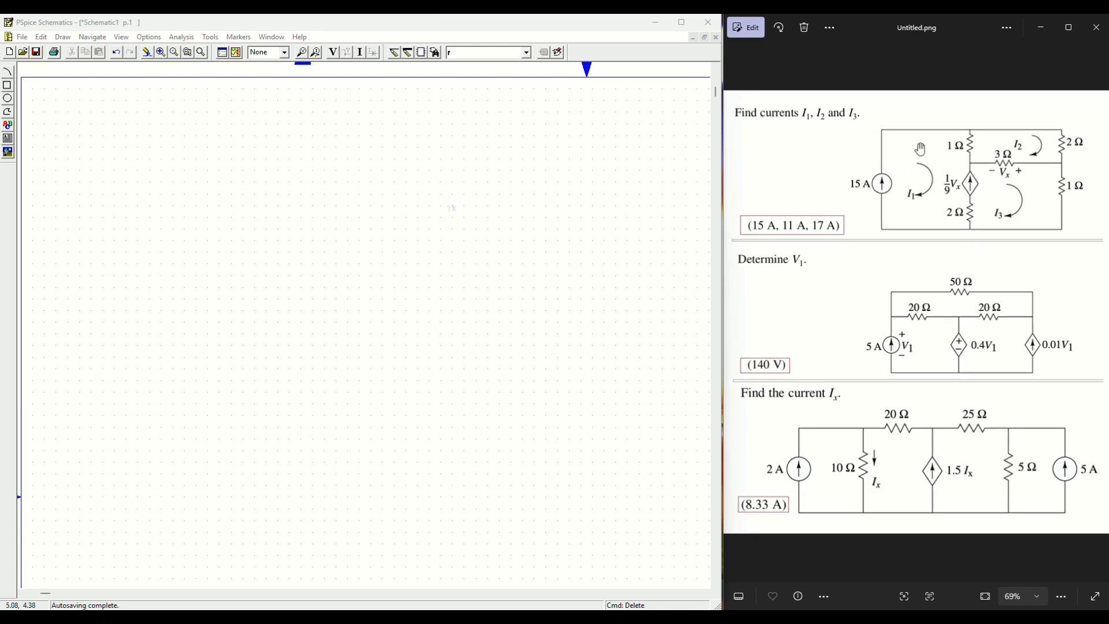
pyautogui.scroll(1, 919, 149)
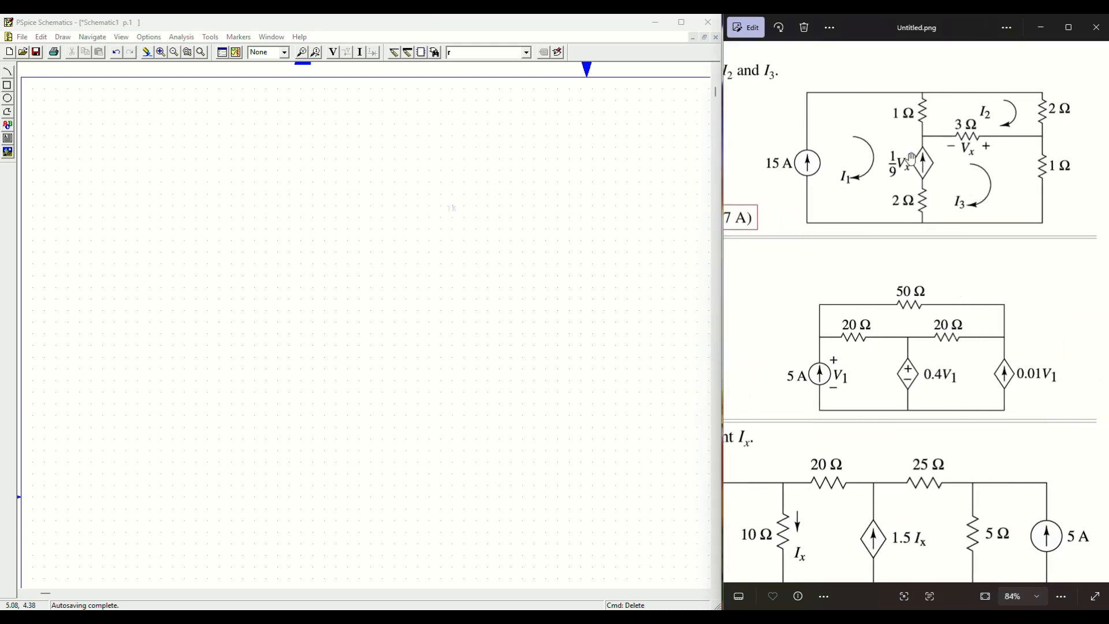
pyautogui.scroll(1, 926, 158)
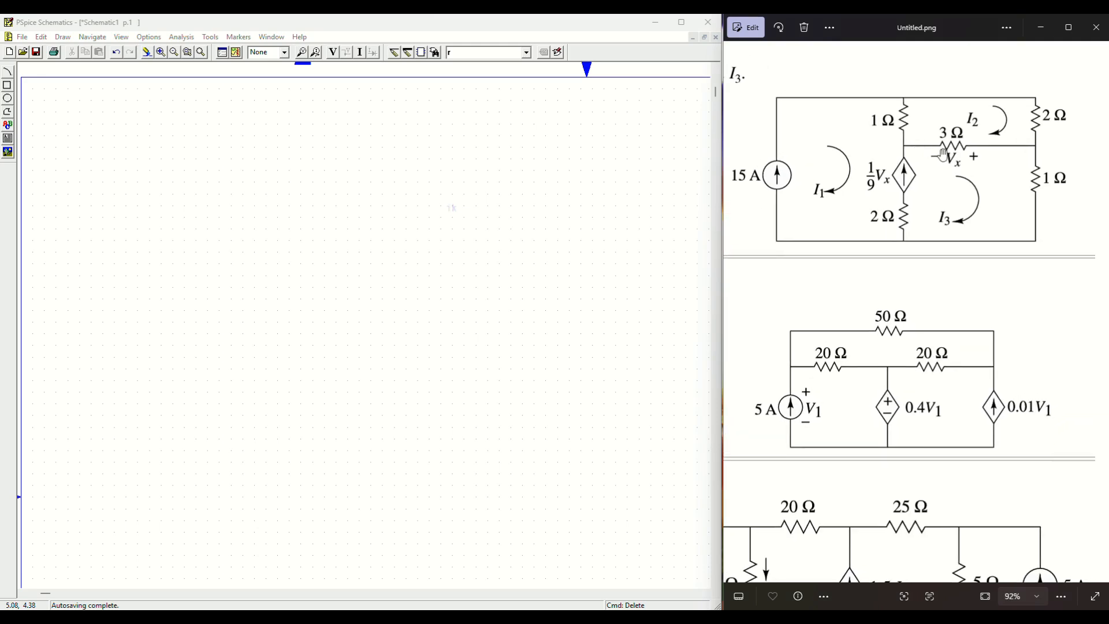
pyautogui.moveTo(928, 154); pyautogui.dragTo(942, 154)
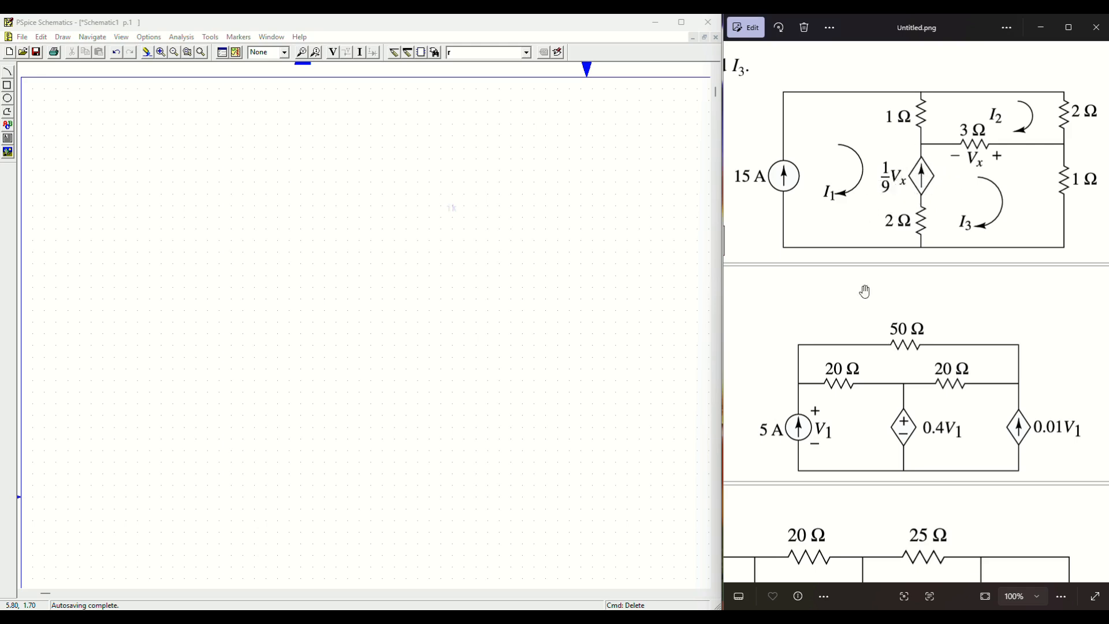
pyautogui.moveTo(907, 420); pyautogui.dragTo(913, 282)
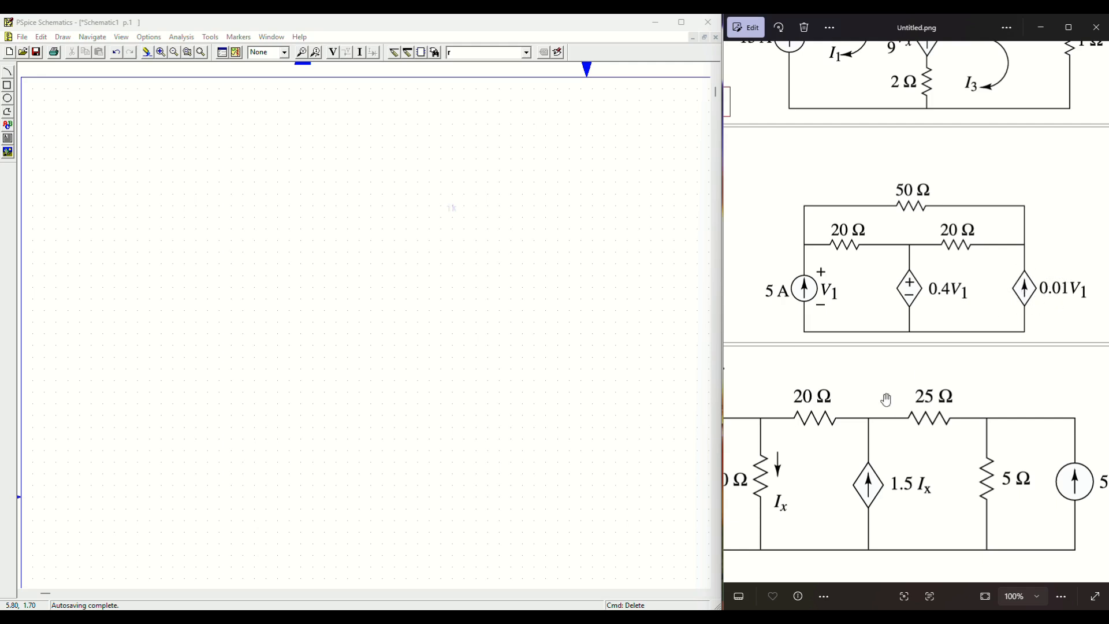
pyautogui.moveTo(883, 397); pyautogui.dragTo(956, 246)
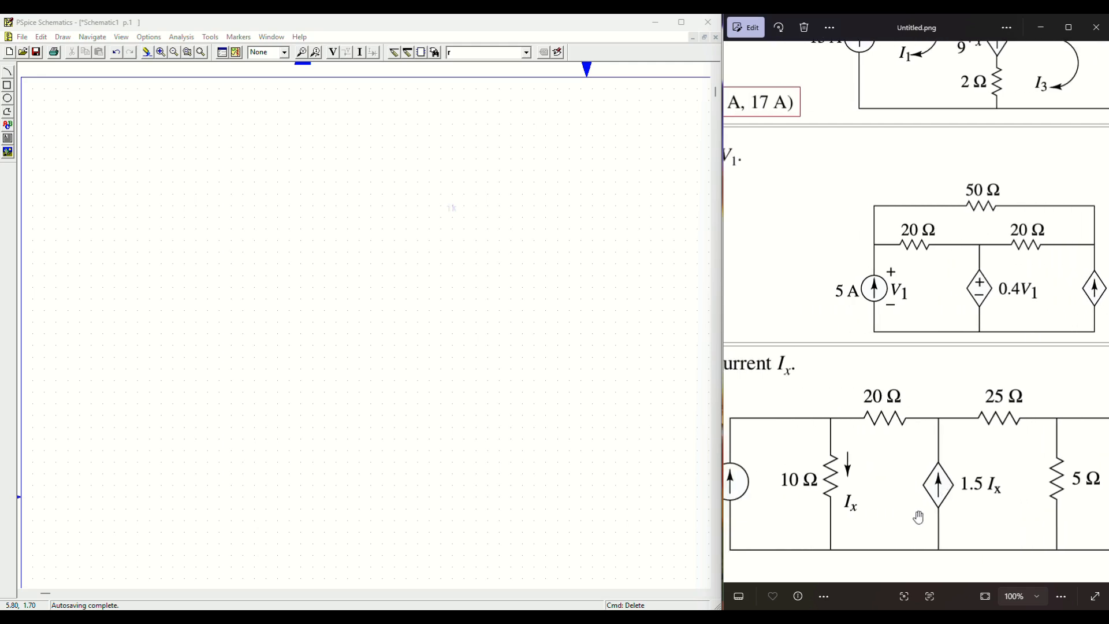
pyautogui.moveTo(976, 479); pyautogui.dragTo(899, 495)
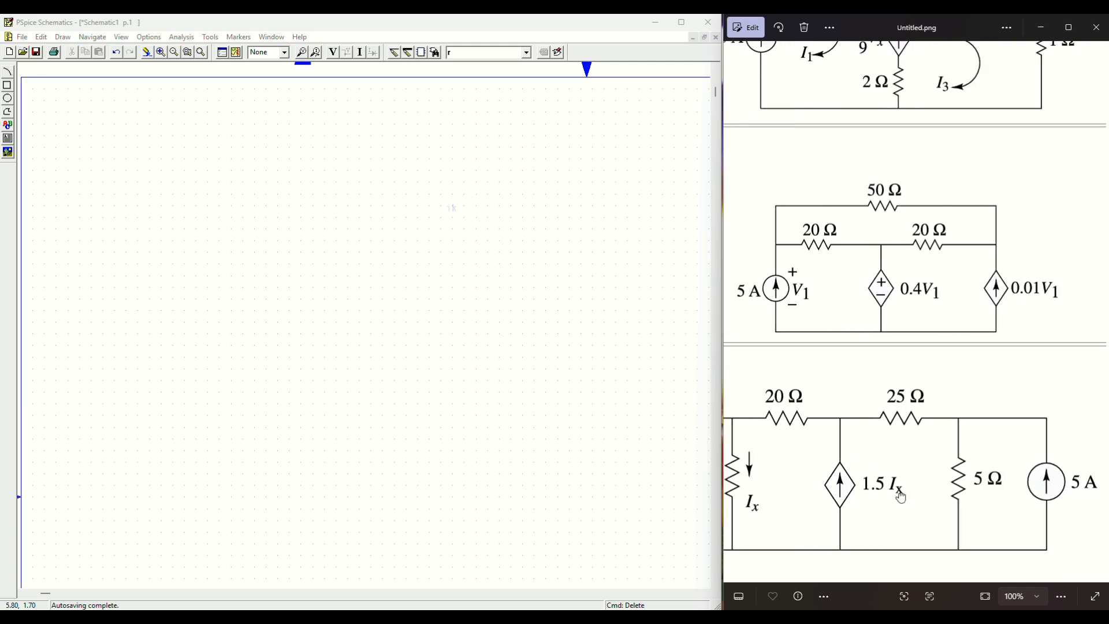
pyautogui.moveTo(930, 338); pyautogui.dragTo(946, 469)
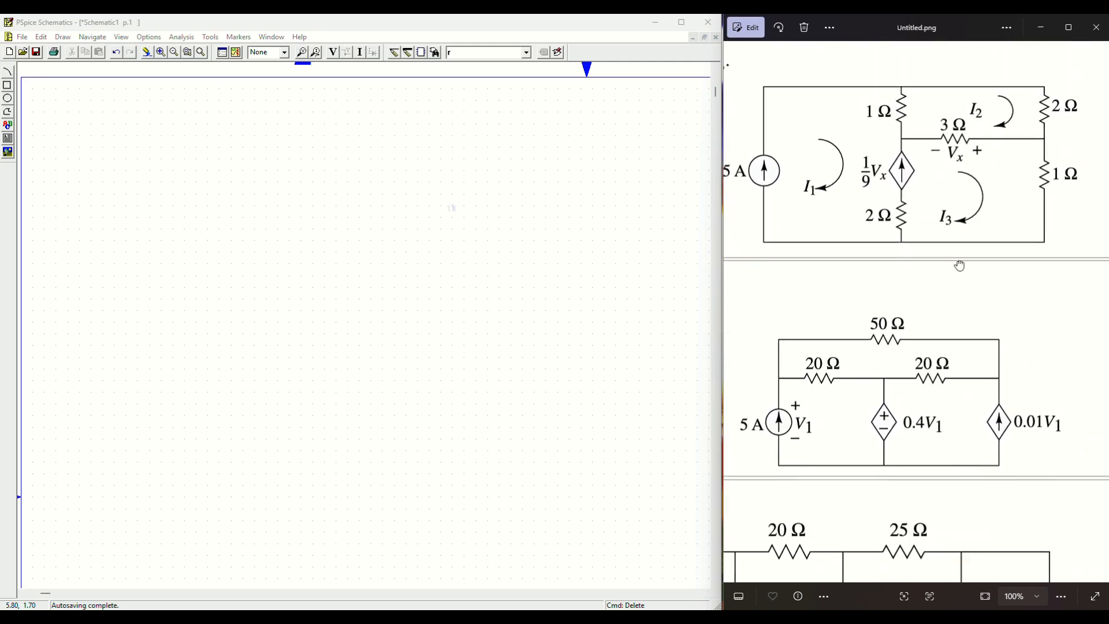
pyautogui.moveTo(959, 266); pyautogui.dragTo(962, 260)
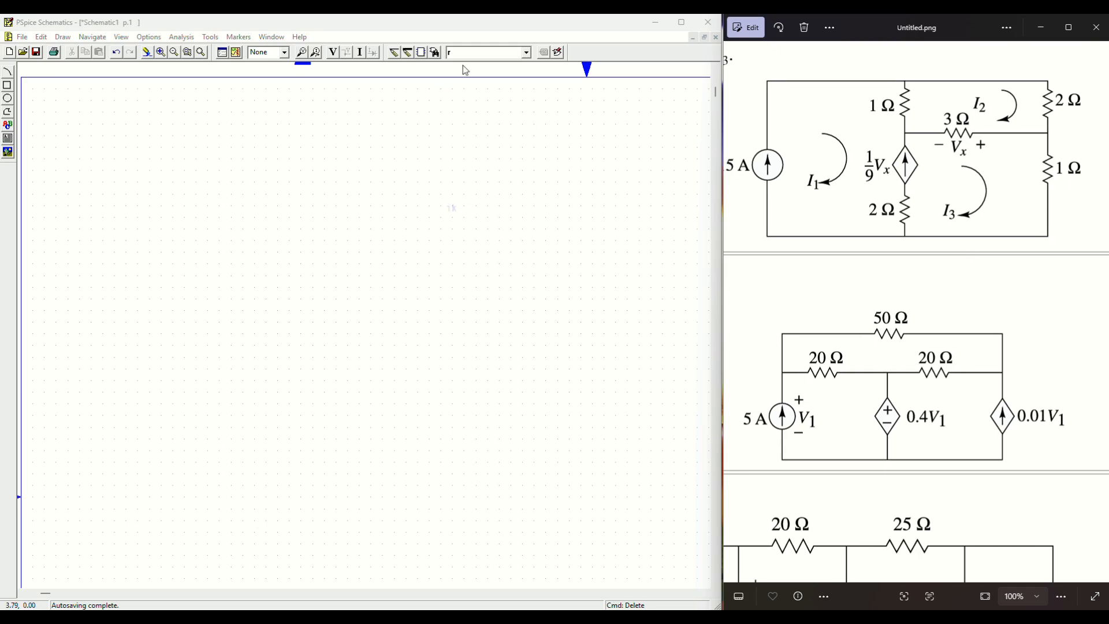
# Step: Choose part E, the voltage-controlled voltage source, in the part browser for placement
pyautogui.click(236, 52)
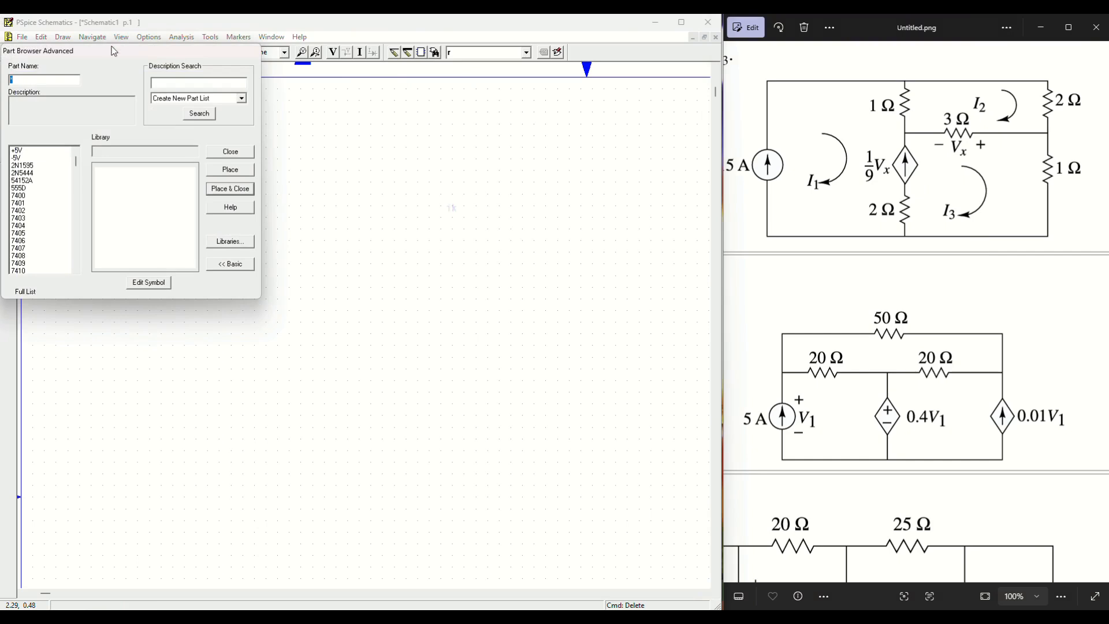
pyautogui.moveTo(115, 51); pyautogui.dragTo(151, 89)
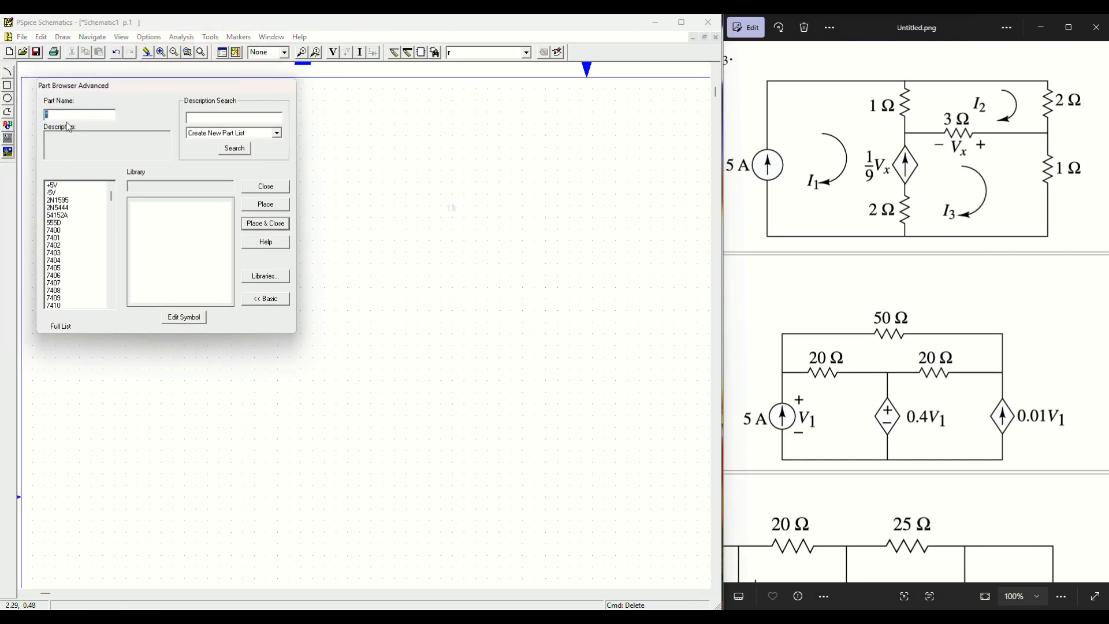
pyautogui.write('E')
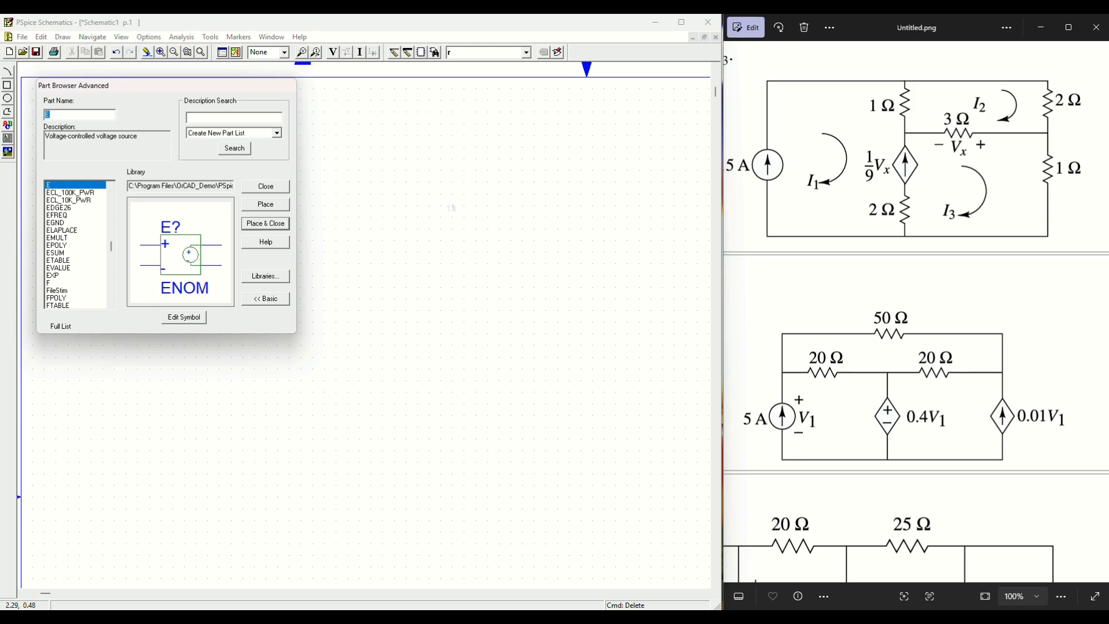
pyautogui.write('F')
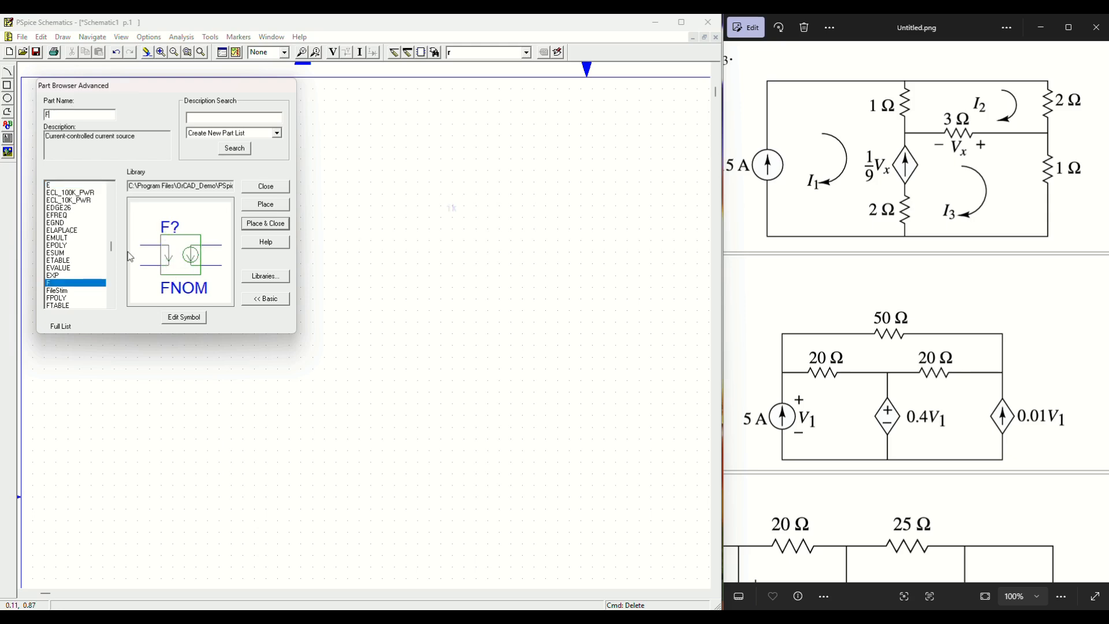
pyautogui.click(75, 185)
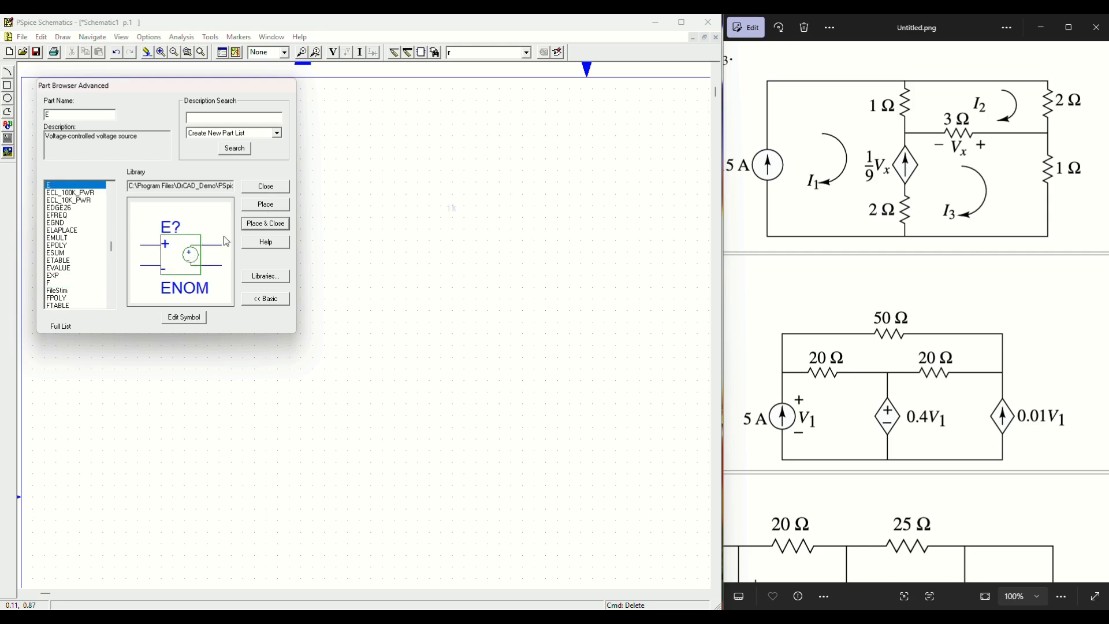
pyautogui.click(266, 224)
# Step: Drop E1 near the top of the page and place F1 to its right
pyautogui.click(364, 134)
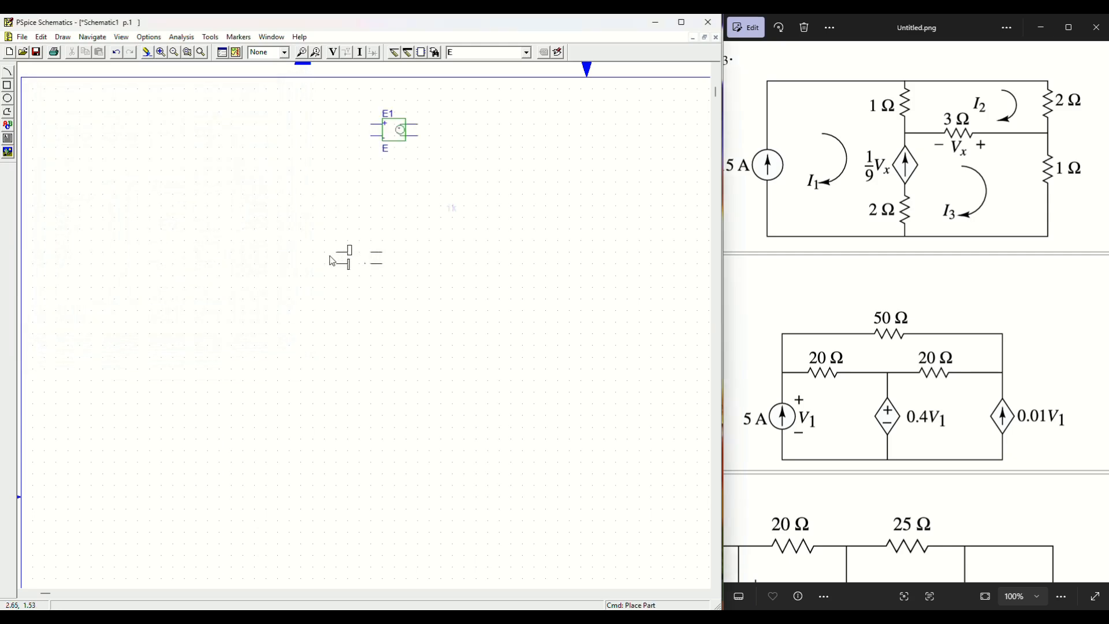
pyautogui.rightClick(331, 259)
pyautogui.click(436, 55)
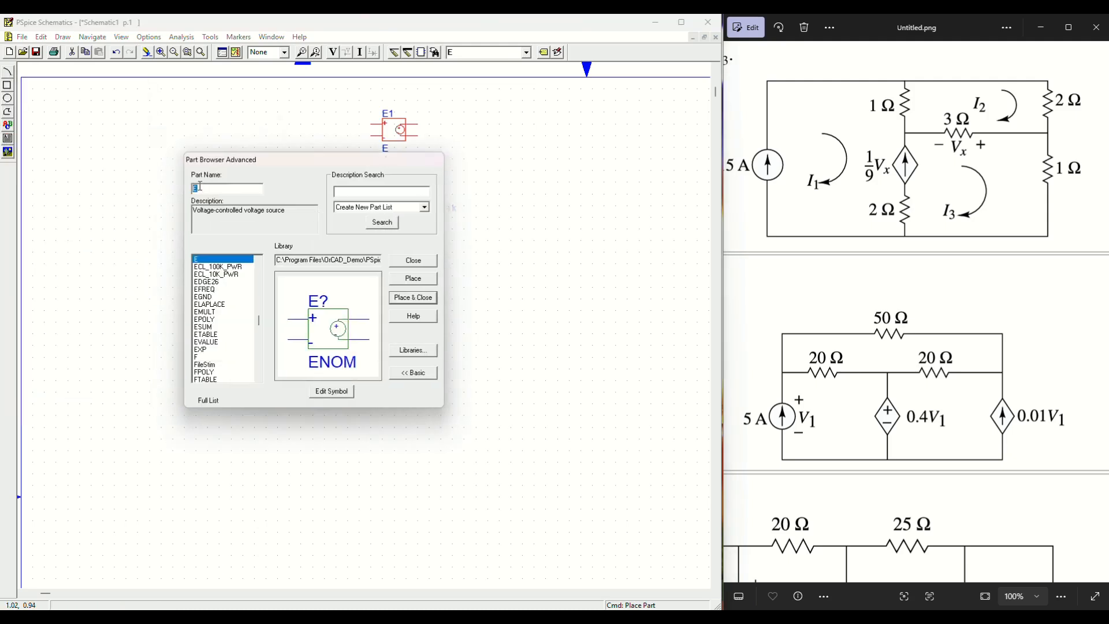
pyautogui.write('F')
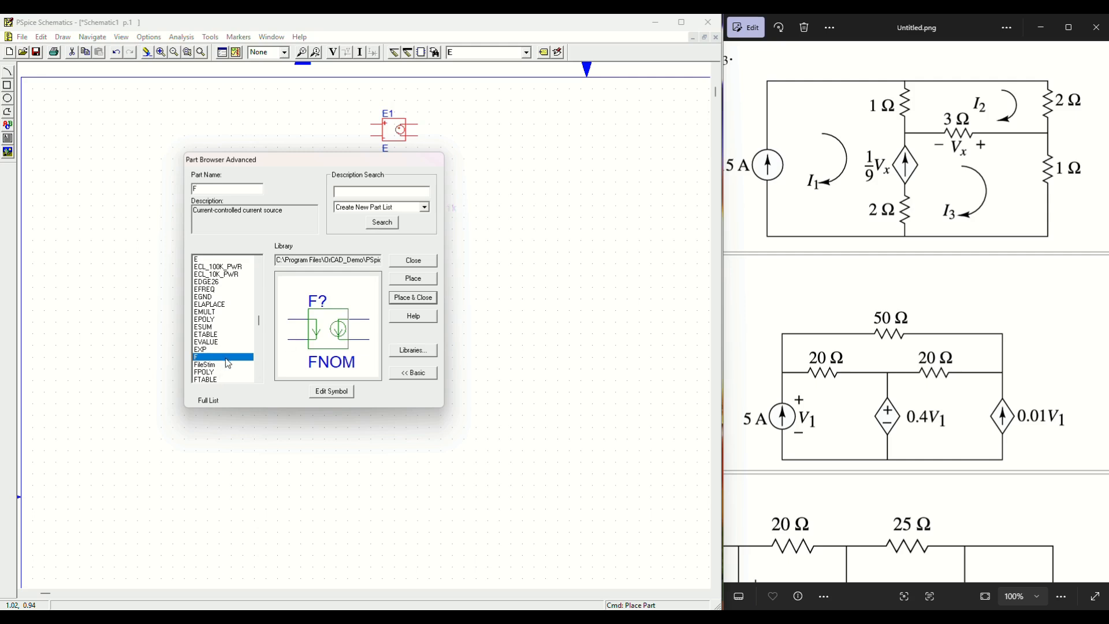
pyautogui.click(413, 279)
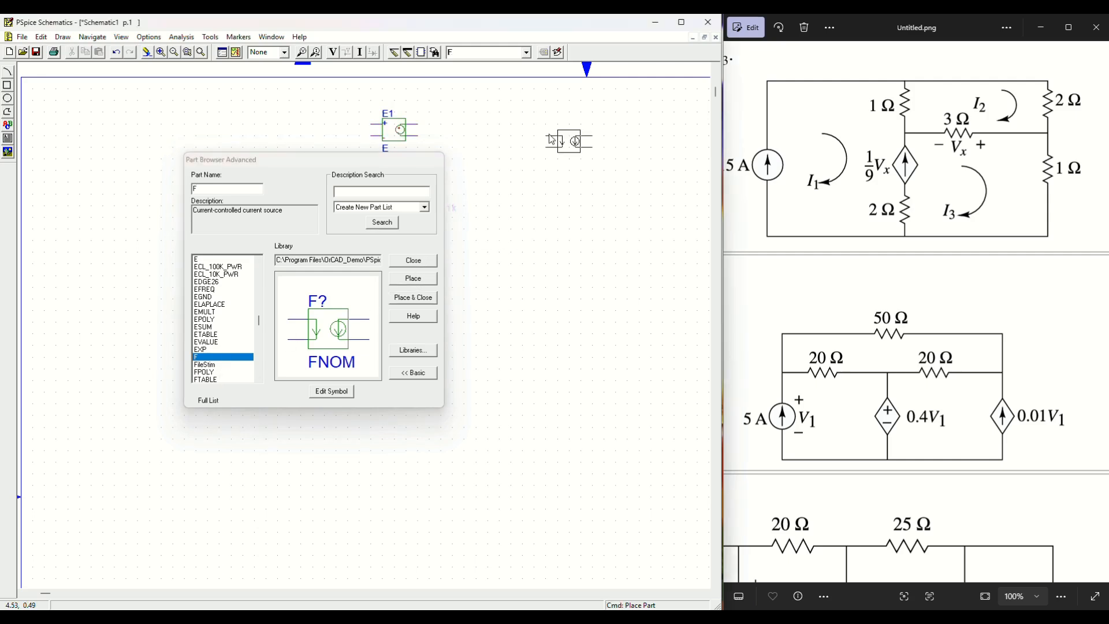
pyautogui.click(509, 134)
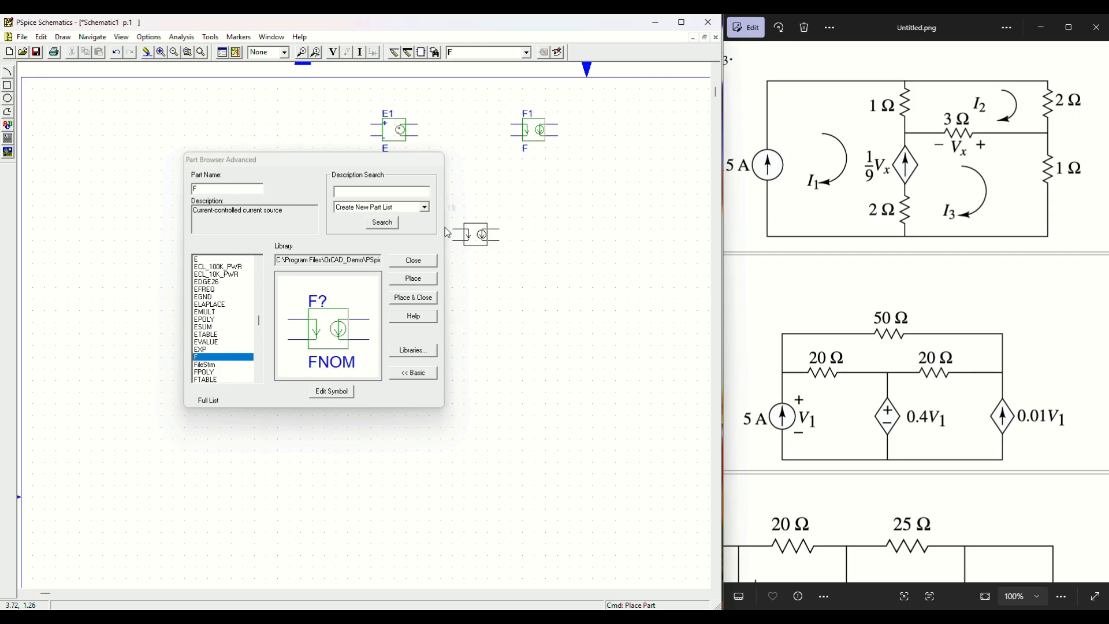
# Step: Place G1 below, between E1 and F1, and place H1 just below F1
pyautogui.click(206, 205)
pyautogui.write('G')
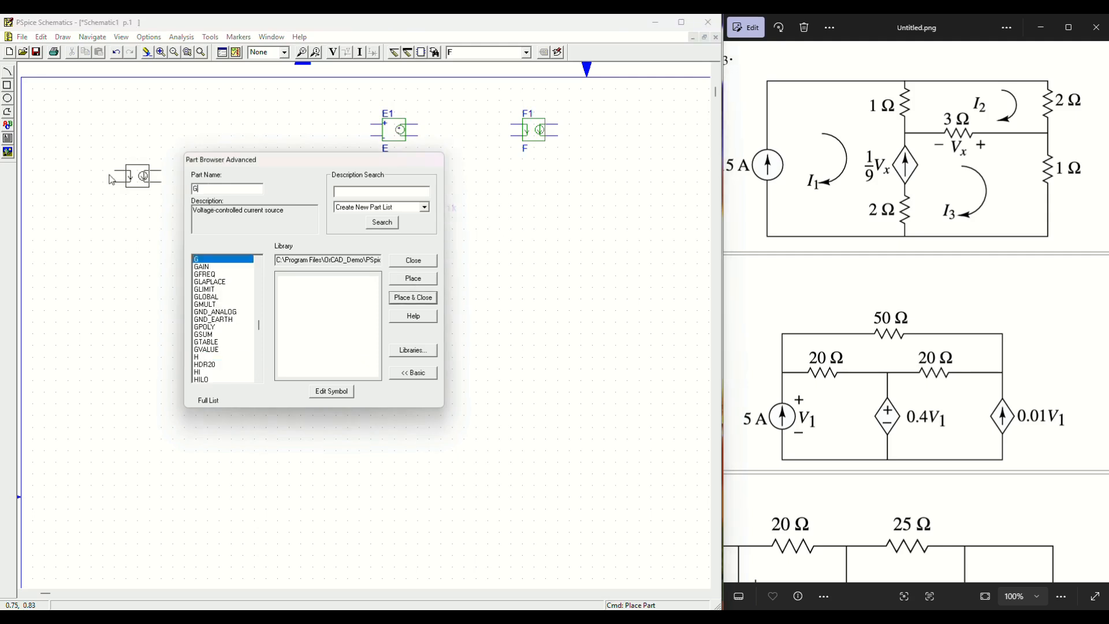
pyautogui.doubleClick(229, 265)
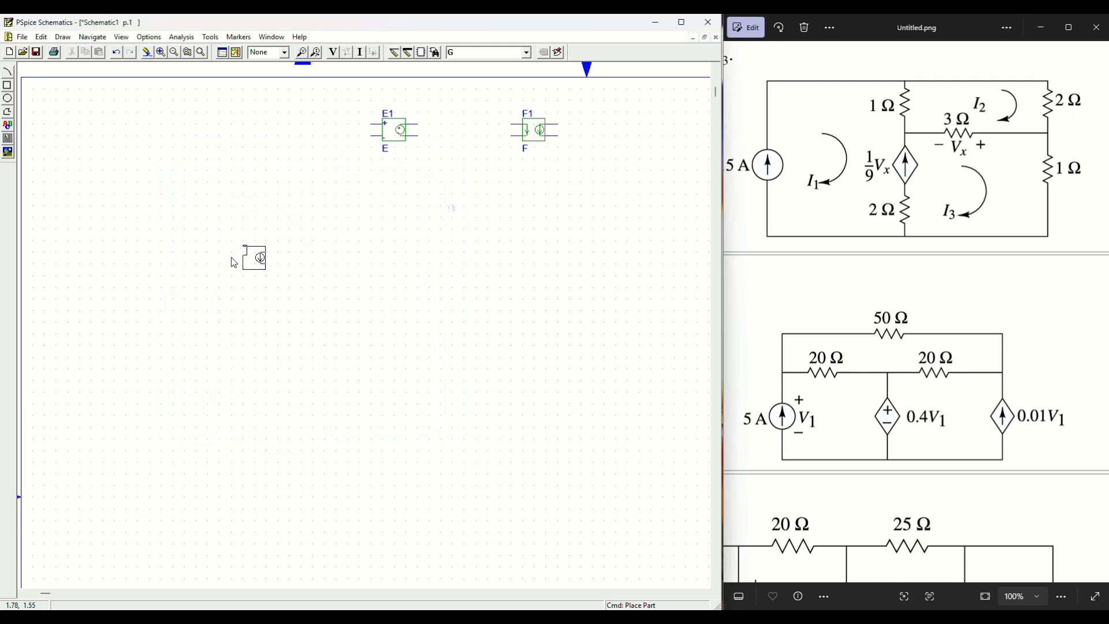
pyautogui.click(417, 192)
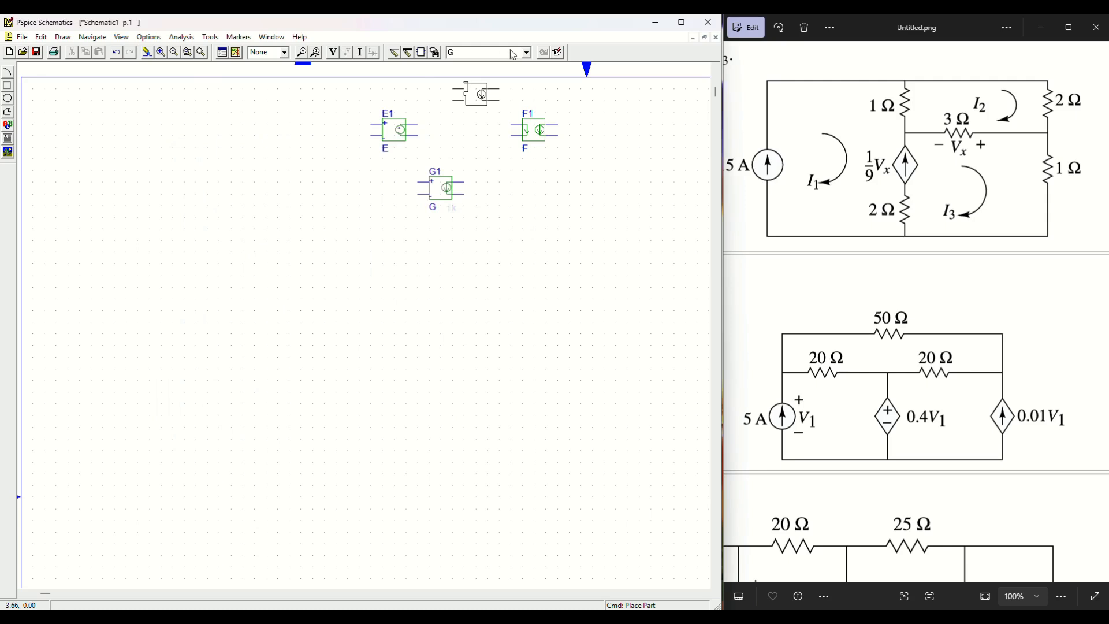
pyautogui.click(433, 56)
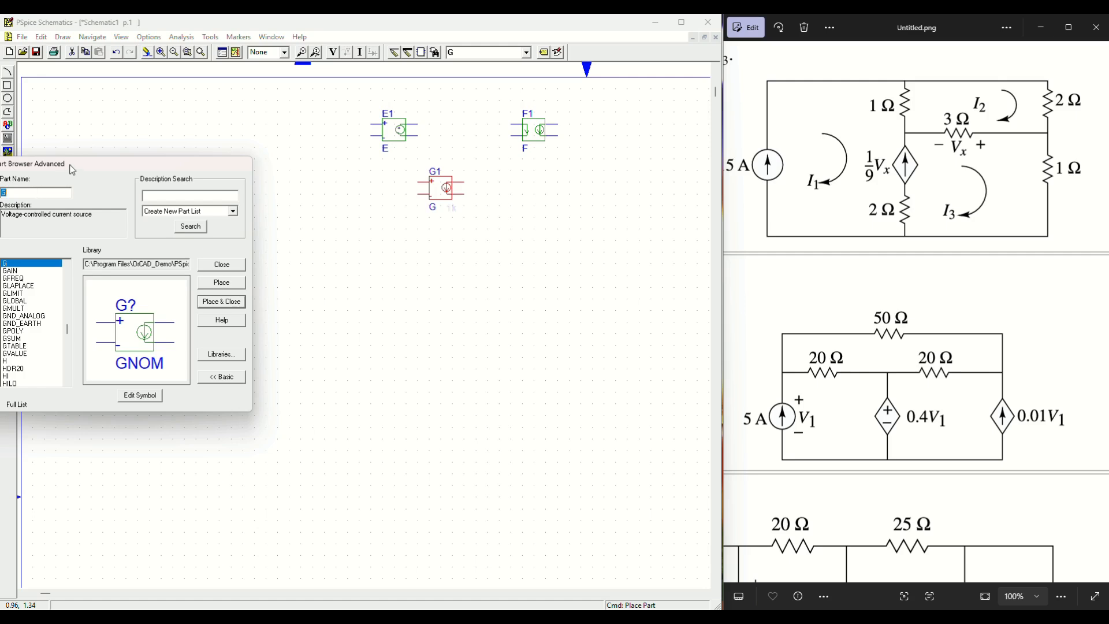
pyautogui.write('H')
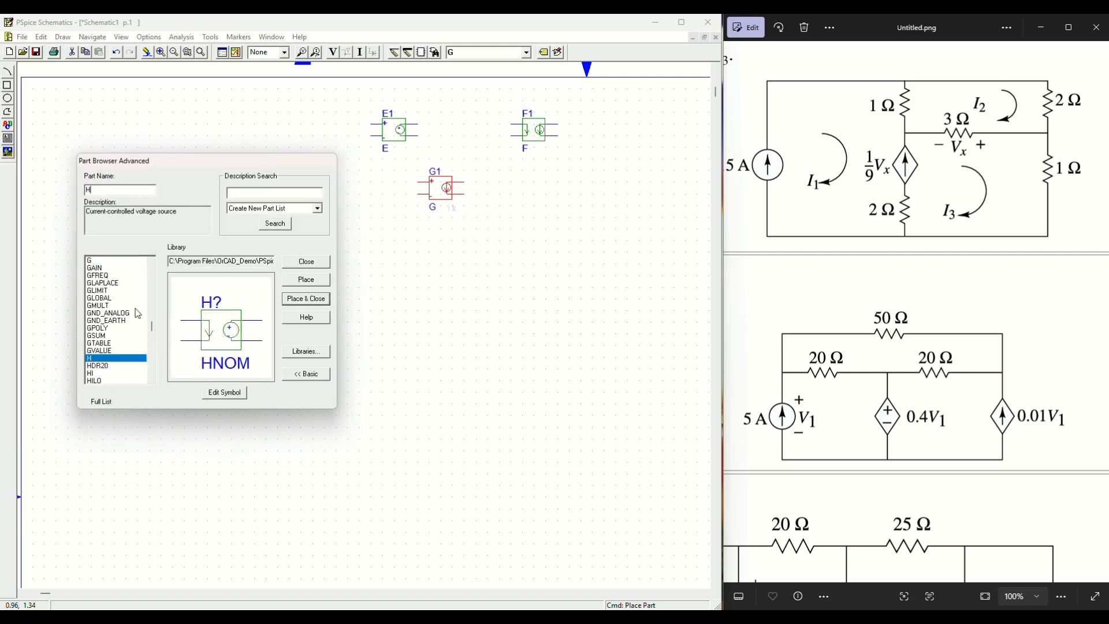
pyautogui.doubleClick(143, 362)
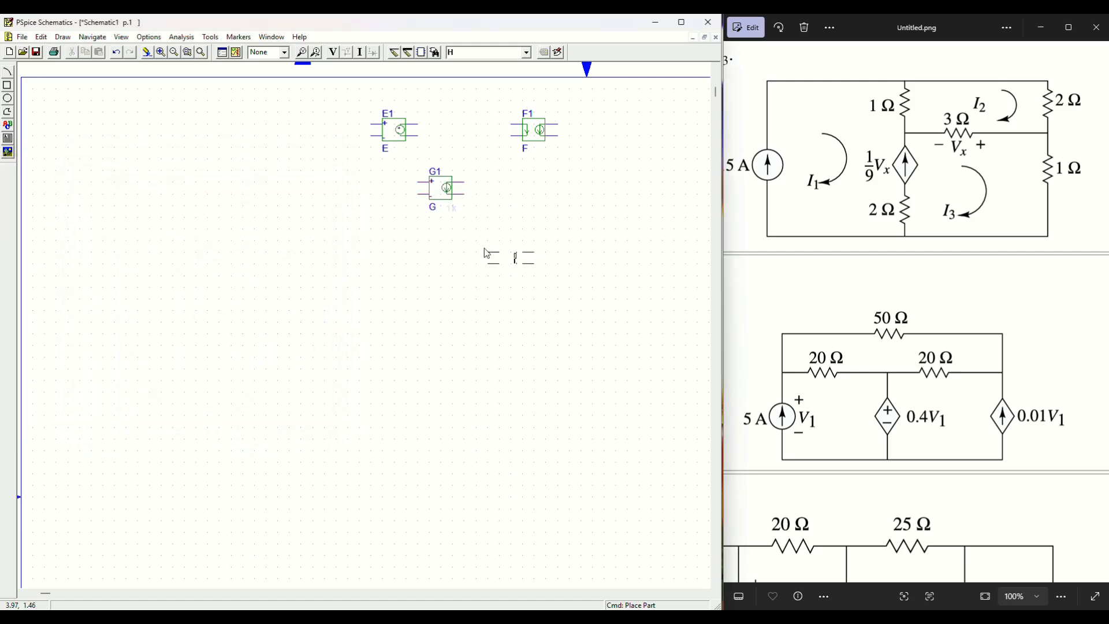
pyautogui.click(511, 176)
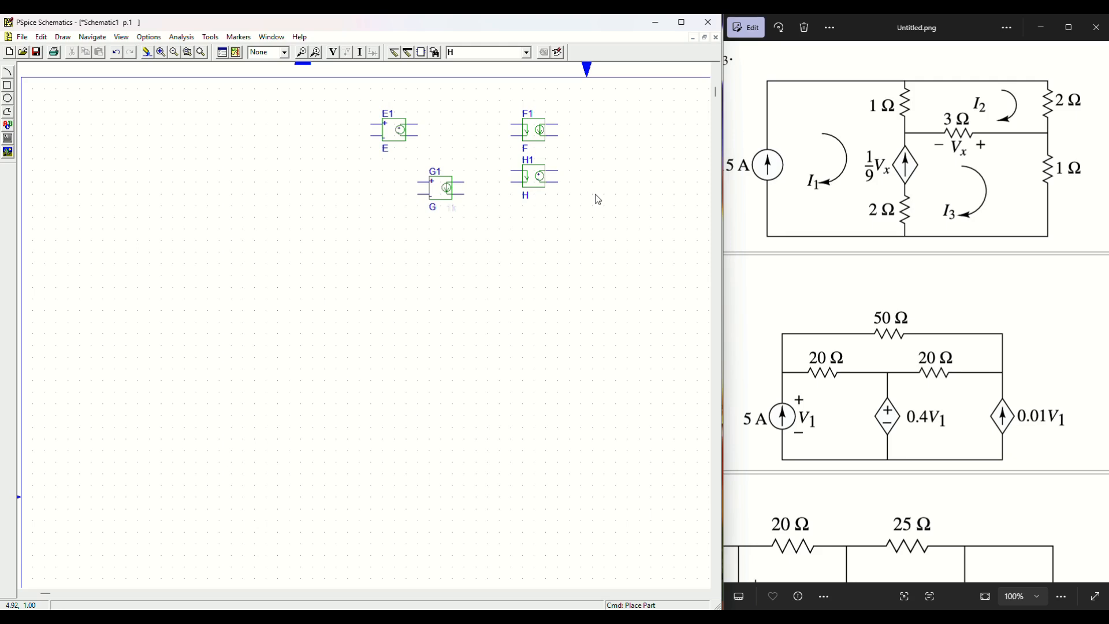
pyautogui.click(437, 185)
# Step: Move G1 left of E1 and H1 below E1, rotating and flipping H1
pyautogui.moveTo(437, 185); pyautogui.dragTo(297, 139)
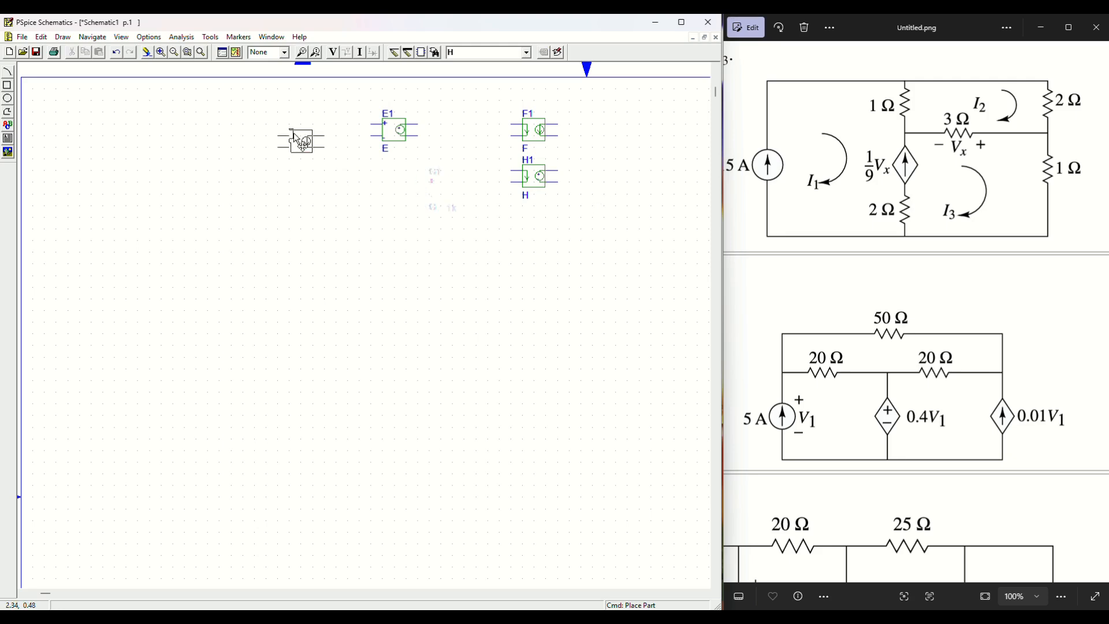
pyautogui.click(539, 178)
pyautogui.moveTo(539, 177); pyautogui.dragTo(418, 200)
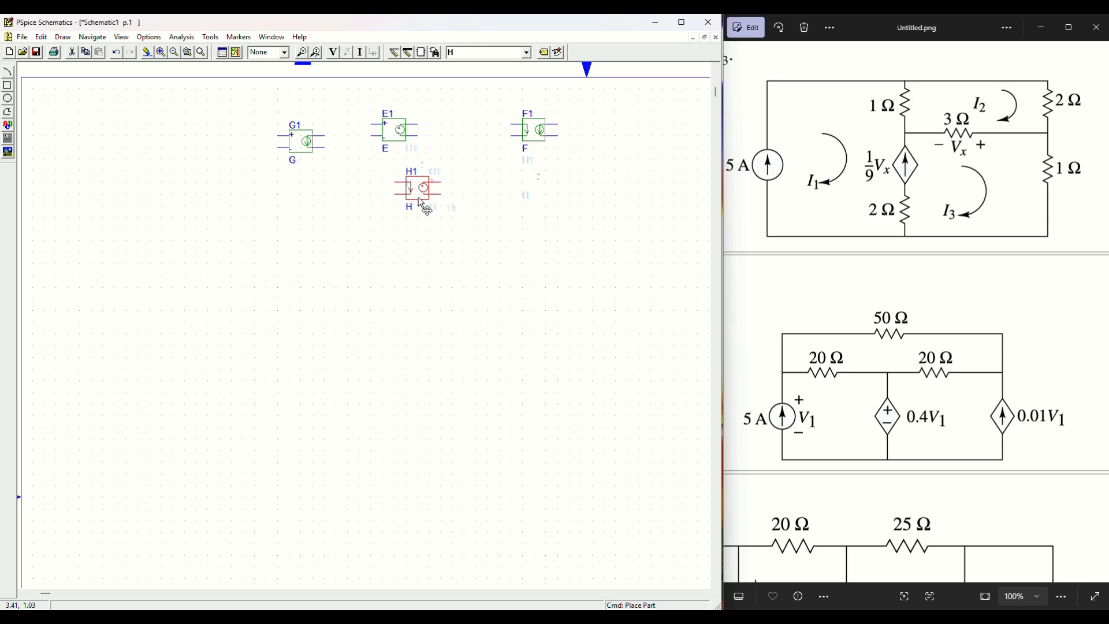
pyautogui.hotkey('ctrl', 'r')
pyautogui.hotkey('ctrl', 'r')
pyautogui.click(161, 52)
pyautogui.click(716, 68)
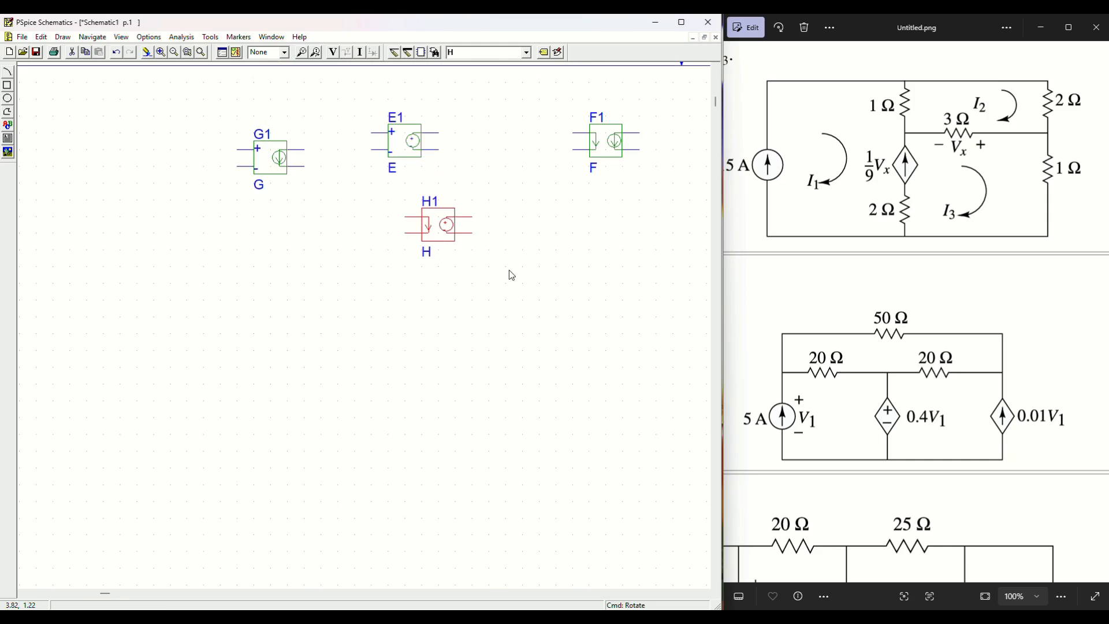
pyautogui.hotkey('ctrl', 'f')
# Step: Redraw the schematic and pan the reference circuit image to show its left side
pyautogui.click(174, 53)
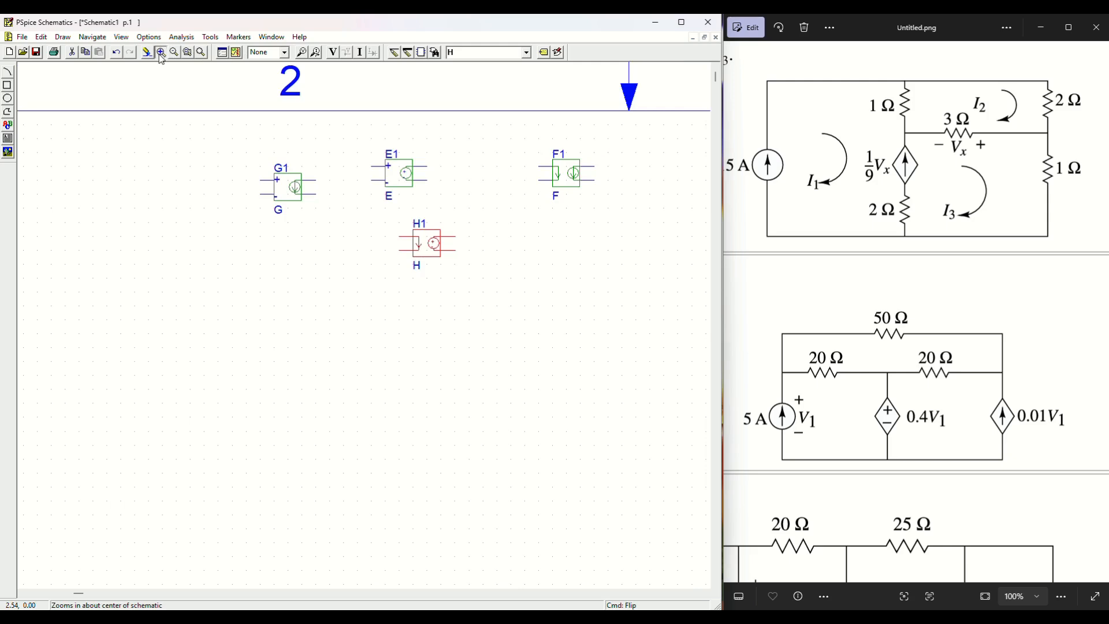
pyautogui.click(161, 53)
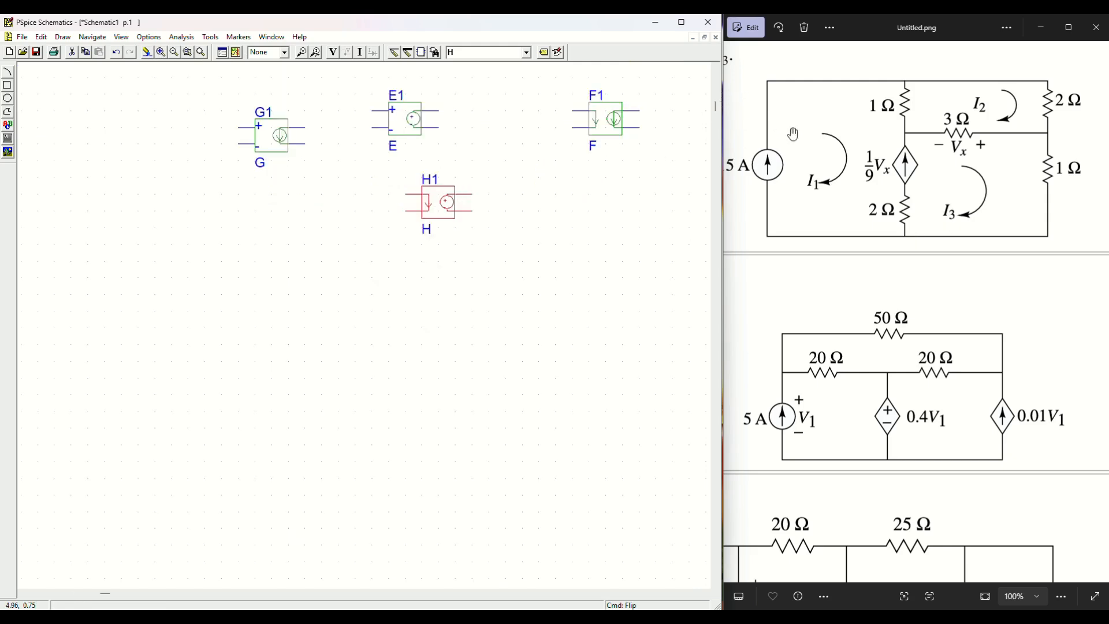
pyautogui.moveTo(809, 133); pyautogui.dragTo(821, 132)
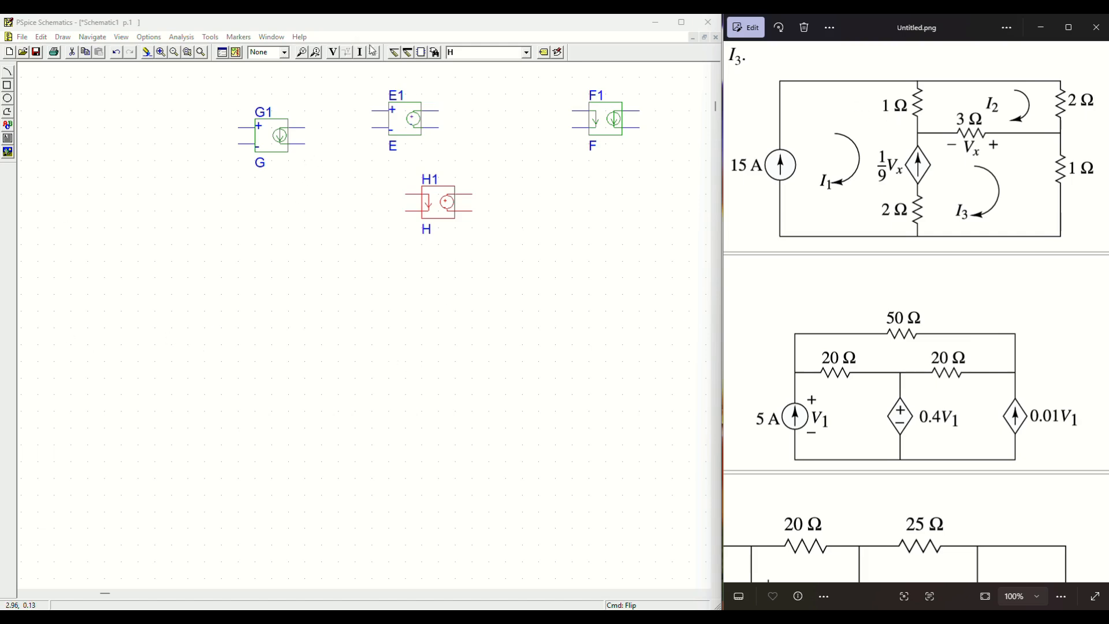
# Step: Place four upright resistors, R2–R5, in two columns below the dependent sources
pyautogui.click(527, 52)
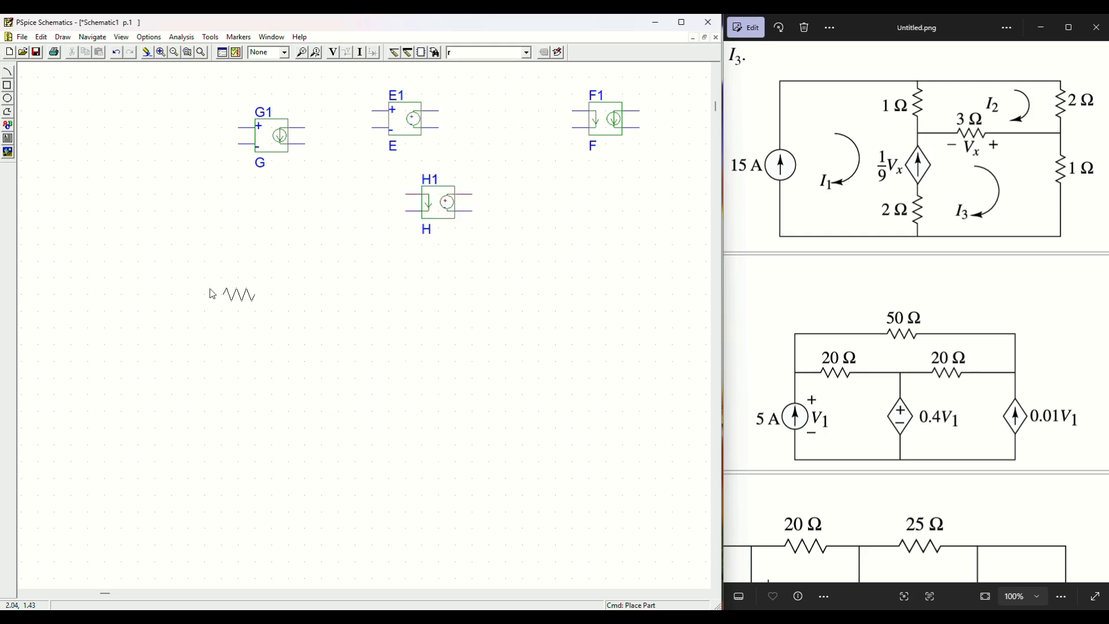
pyautogui.click(450, 103)
pyautogui.hotkey('ctrl', 'r')
pyautogui.click(265, 338)
pyautogui.click(400, 338)
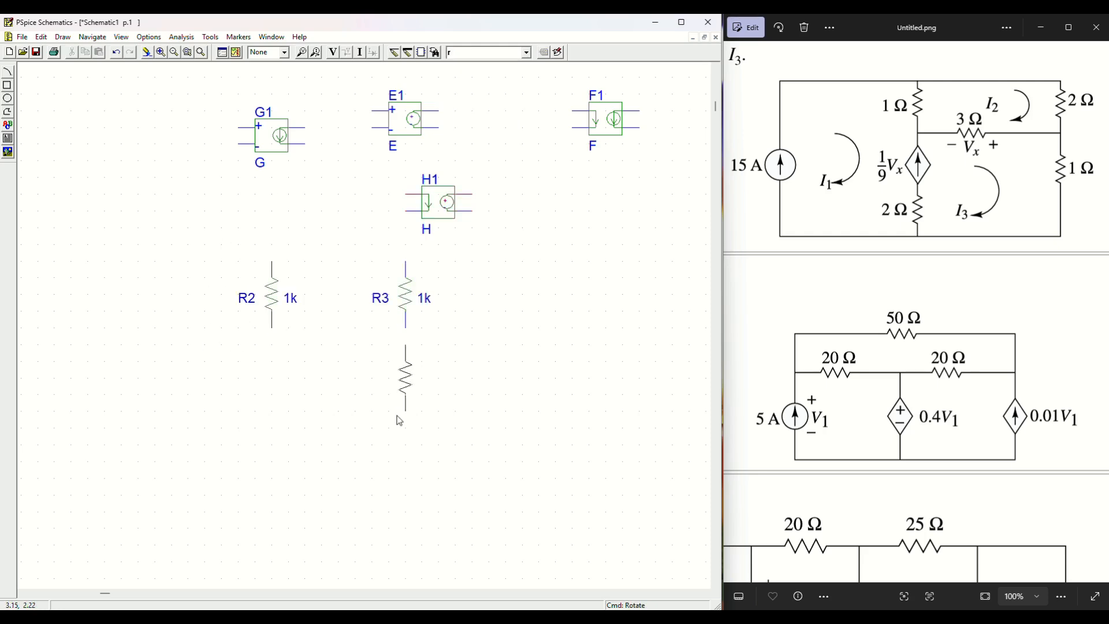
pyautogui.click(400, 437)
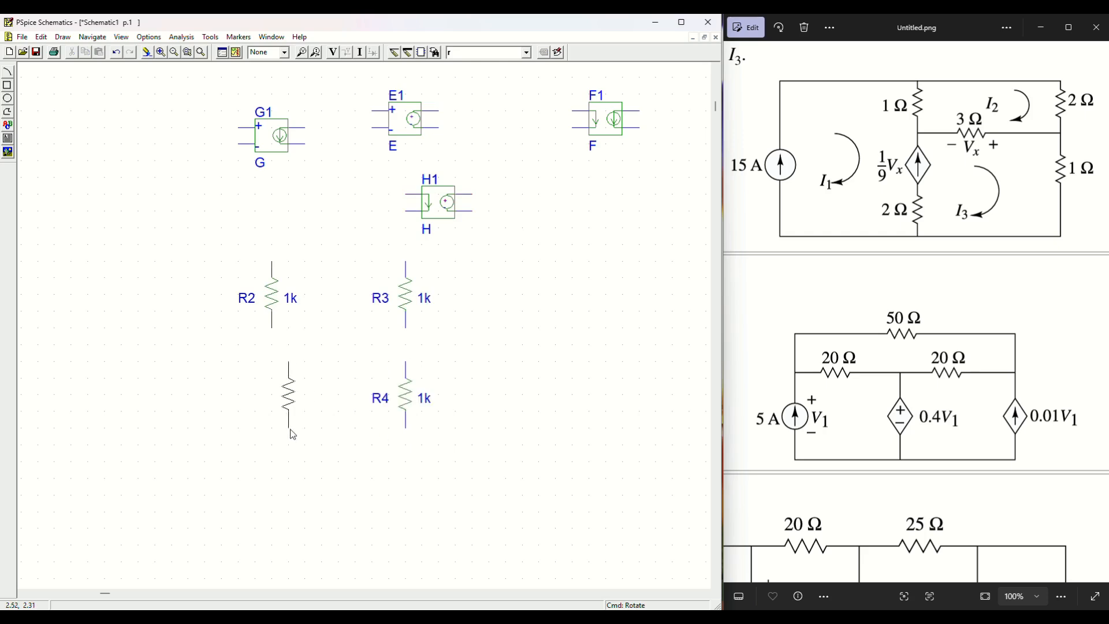
pyautogui.click(273, 472)
pyautogui.rightClick(553, 321)
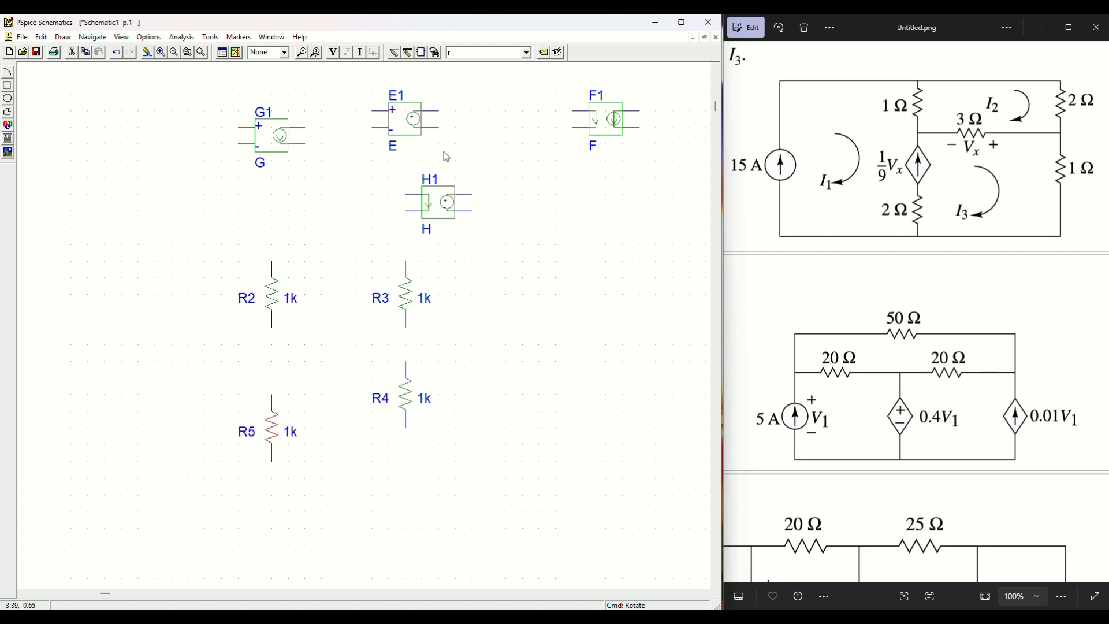
# Step: Place an upward-pointing IDC current source I1 left of the resistors
pyautogui.click(527, 53)
pyautogui.click(468, 93)
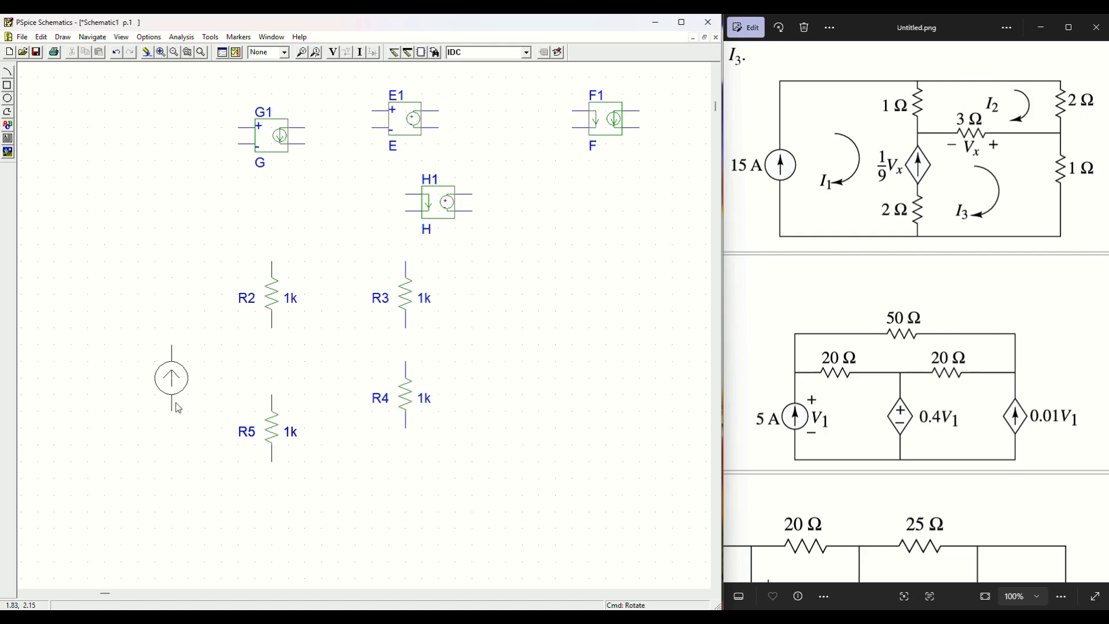
pyautogui.hotkey('ctrl', 'r')
pyautogui.hotkey('ctrl', 'r')
pyautogui.click(166, 403)
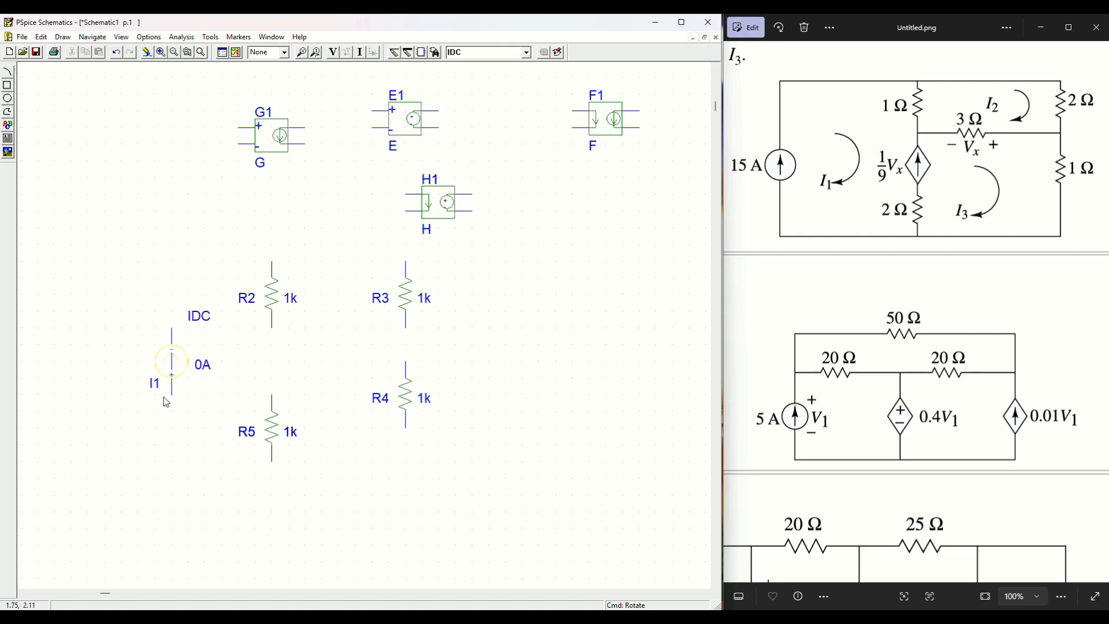
pyautogui.rightClick(535, 359)
# Step: Place horizontal resistor R6 between the two resistor columns
pyautogui.click(526, 52)
pyautogui.write('r')
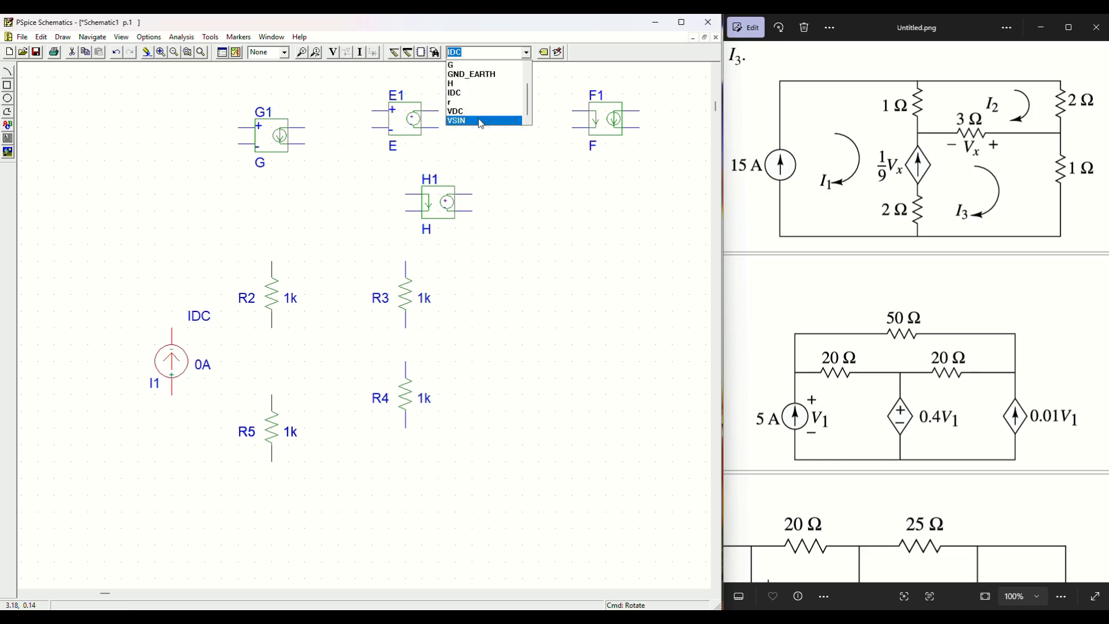
pyautogui.press('Return')
pyautogui.click(314, 351)
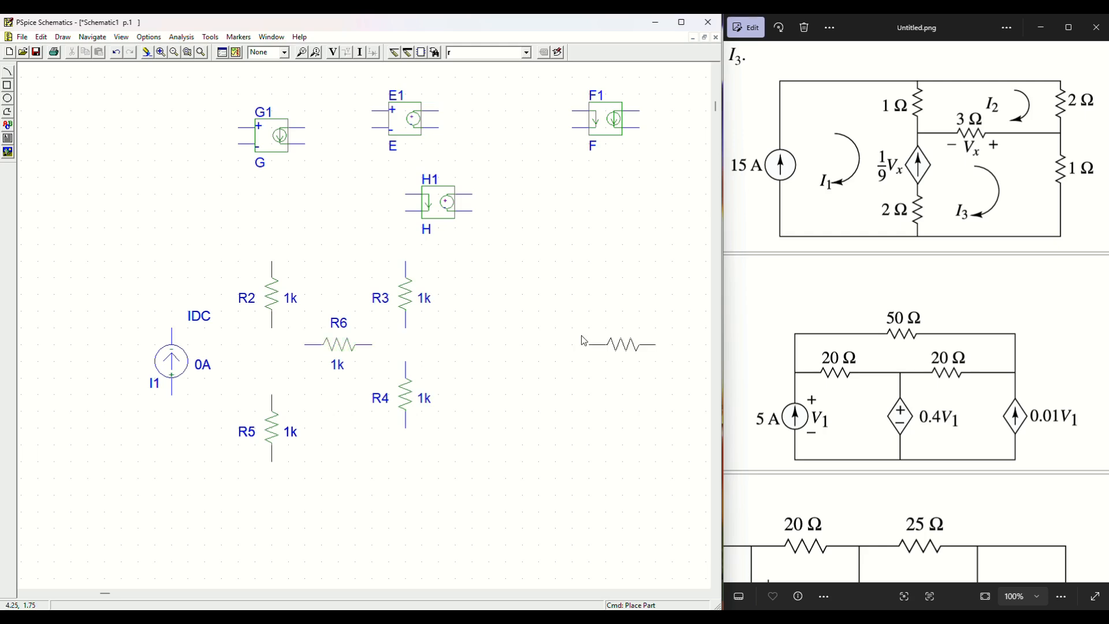
pyautogui.click(395, 53)
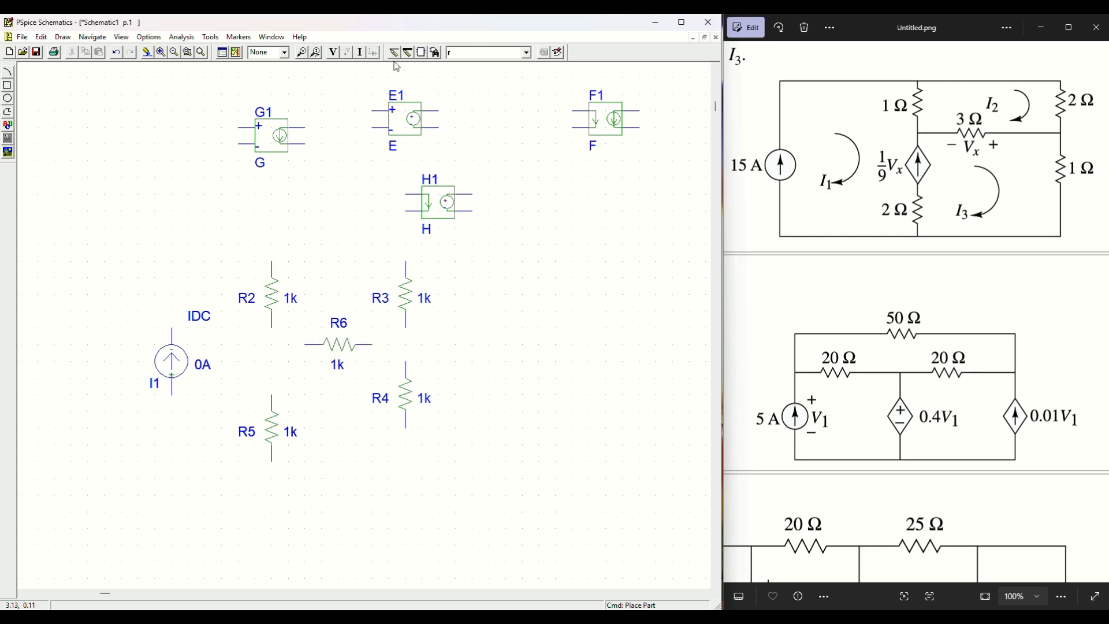
# Step: Wire I1's top to R2 and R3, R2 down to R5, and R5's bottom to R4
pyautogui.click(171, 329)
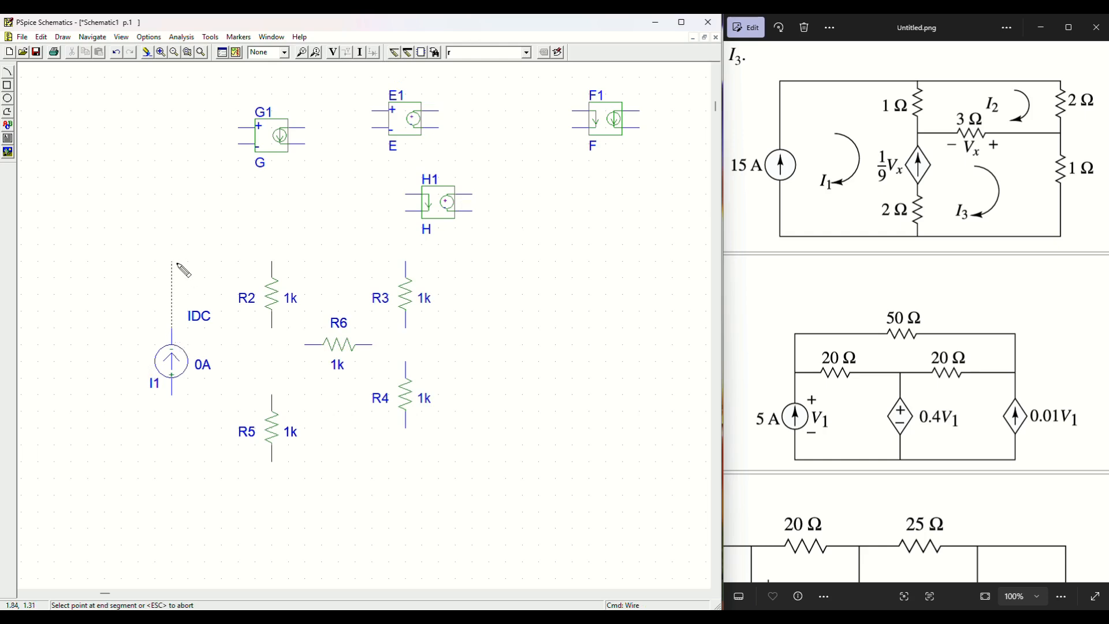
pyautogui.click(271, 262)
pyautogui.click(404, 263)
pyautogui.click(274, 263)
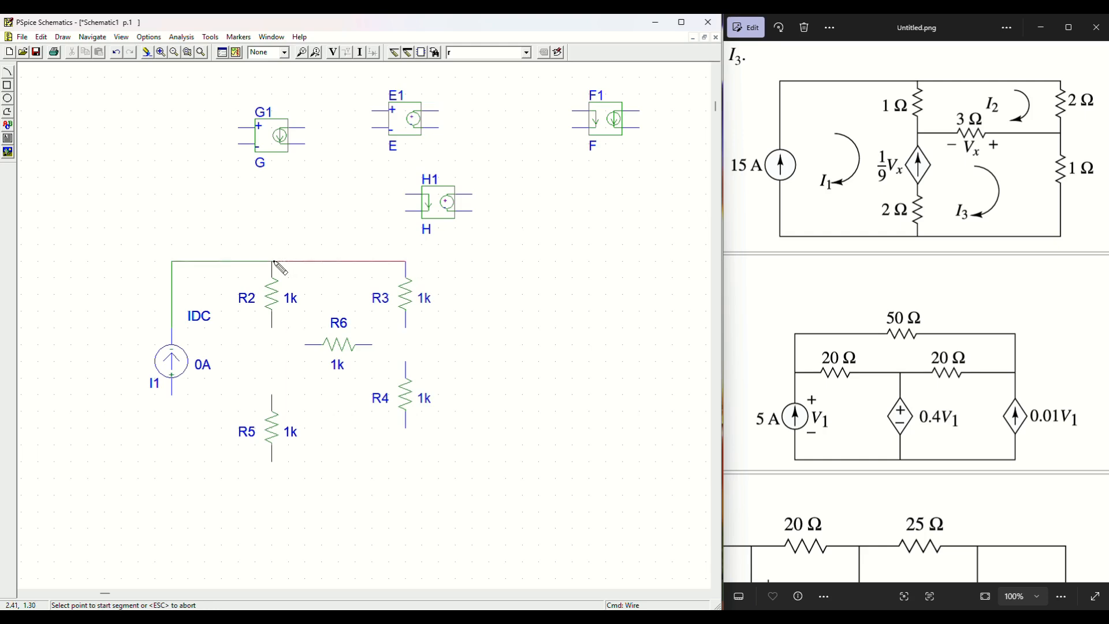
pyautogui.click(271, 328)
pyautogui.click(272, 399)
pyautogui.click(272, 461)
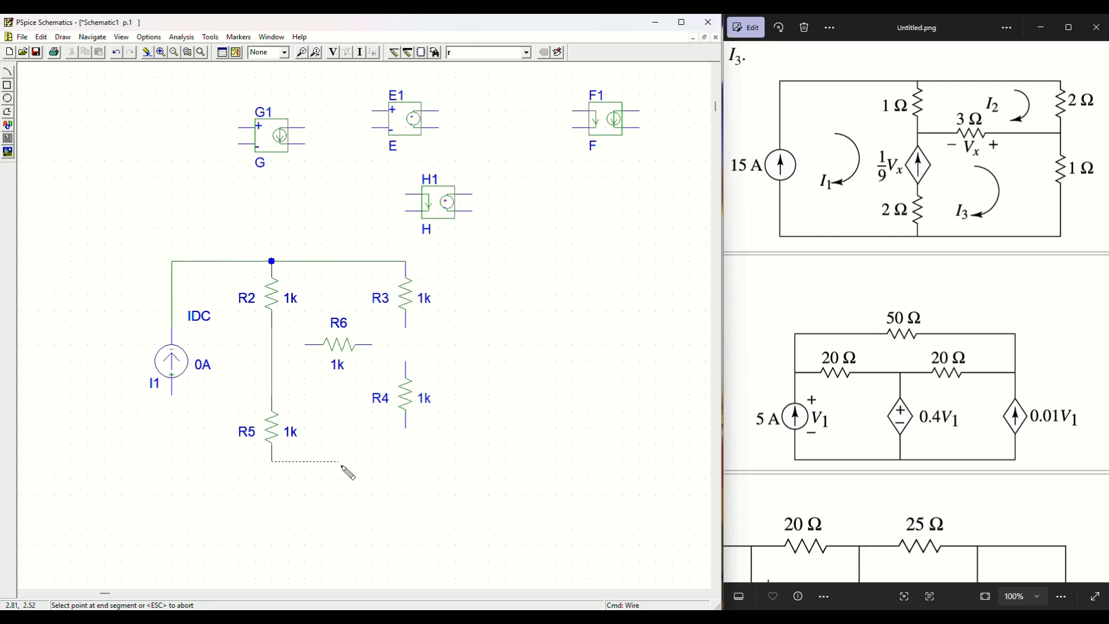
pyautogui.click(405, 428)
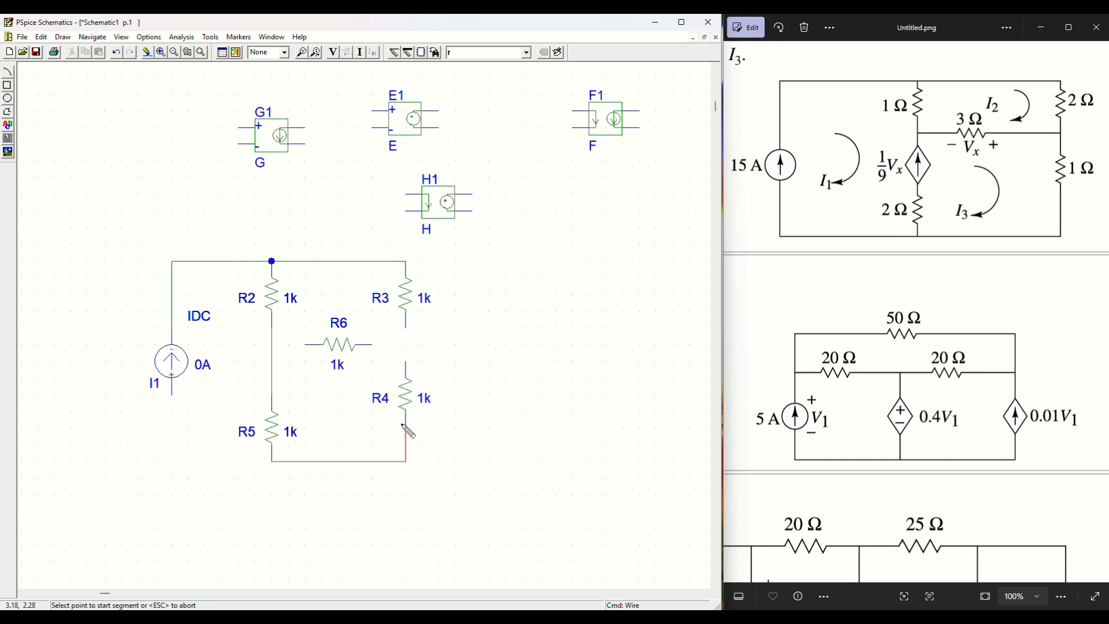
# Step: Connect R3 to R4, join both R6 pins to the side branches, and close the loop to I1's bottom
pyautogui.click(406, 328)
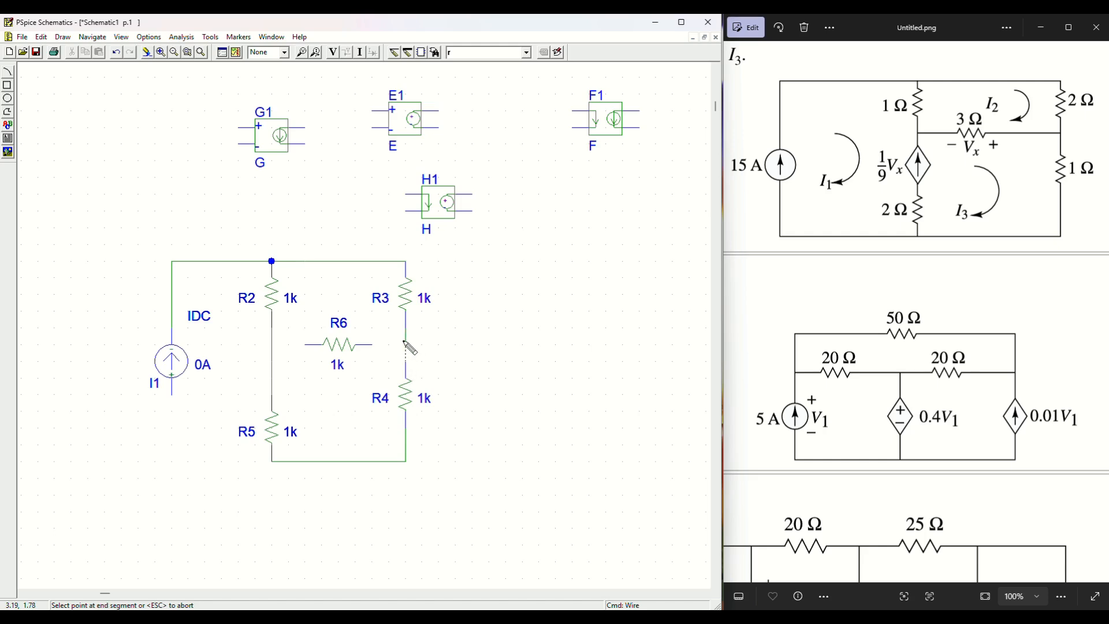
pyautogui.click(404, 344)
pyautogui.click(371, 346)
pyautogui.click(406, 345)
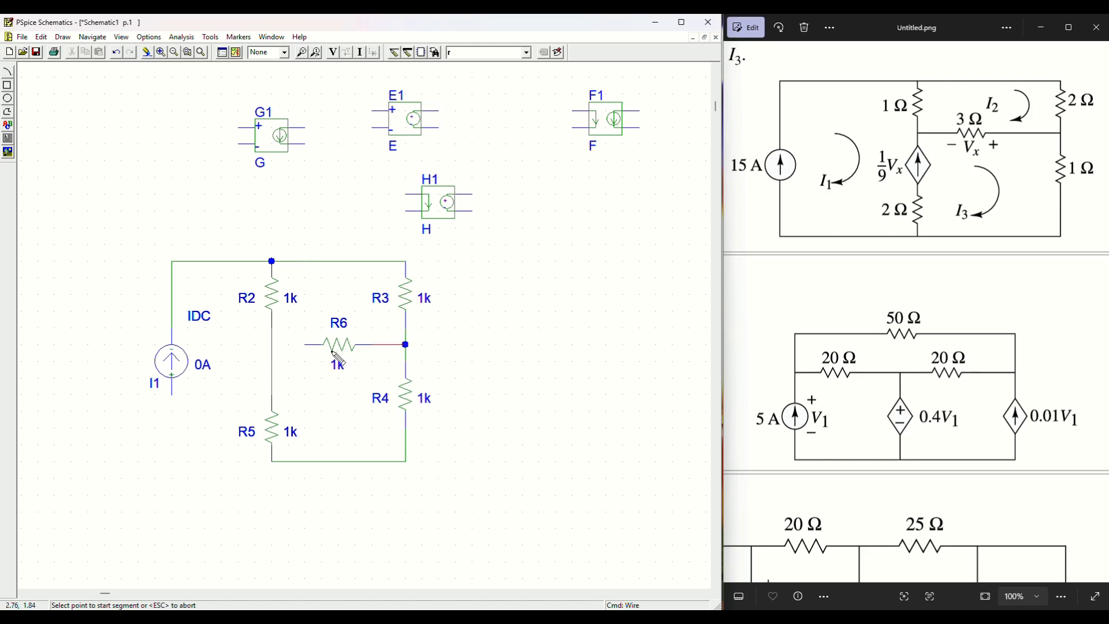
pyautogui.click(305, 345)
pyautogui.click(272, 345)
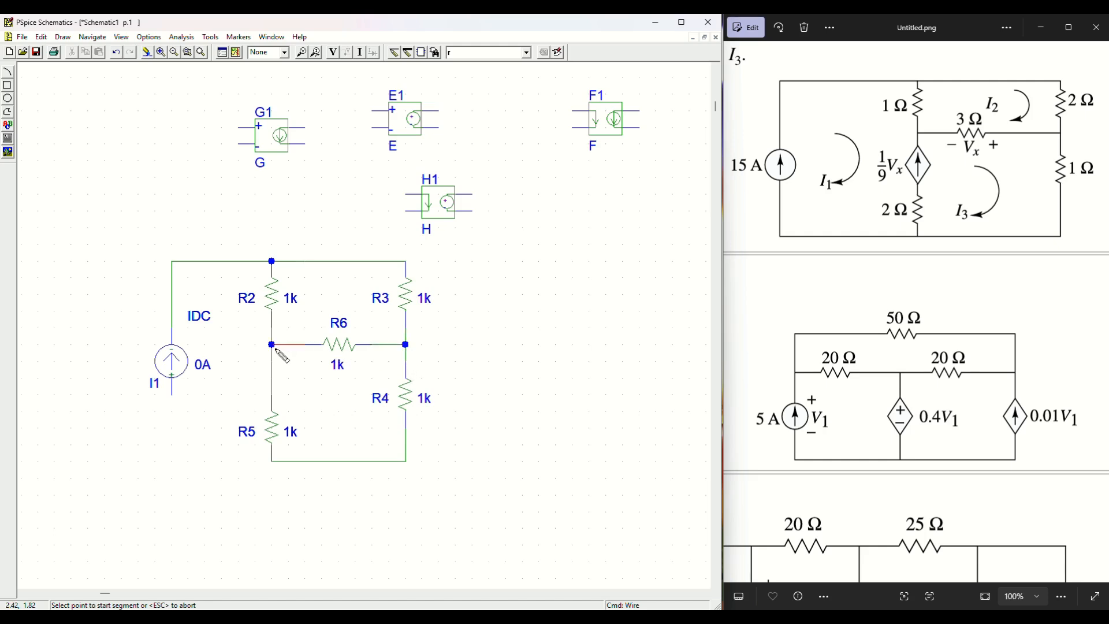
pyautogui.click(272, 461)
pyautogui.click(172, 461)
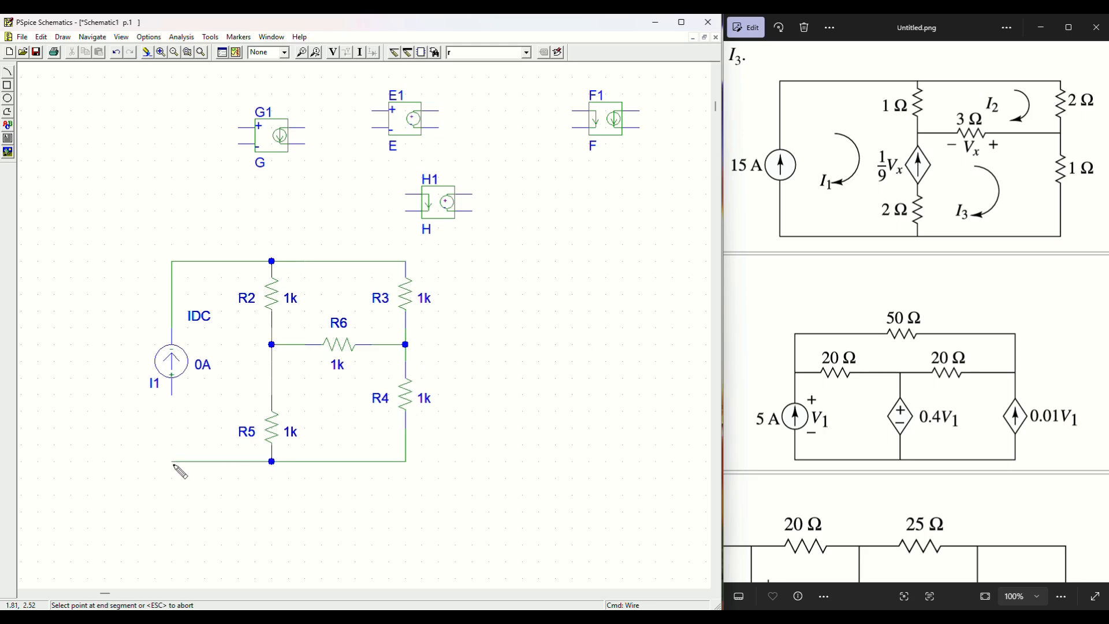
pyautogui.click(172, 395)
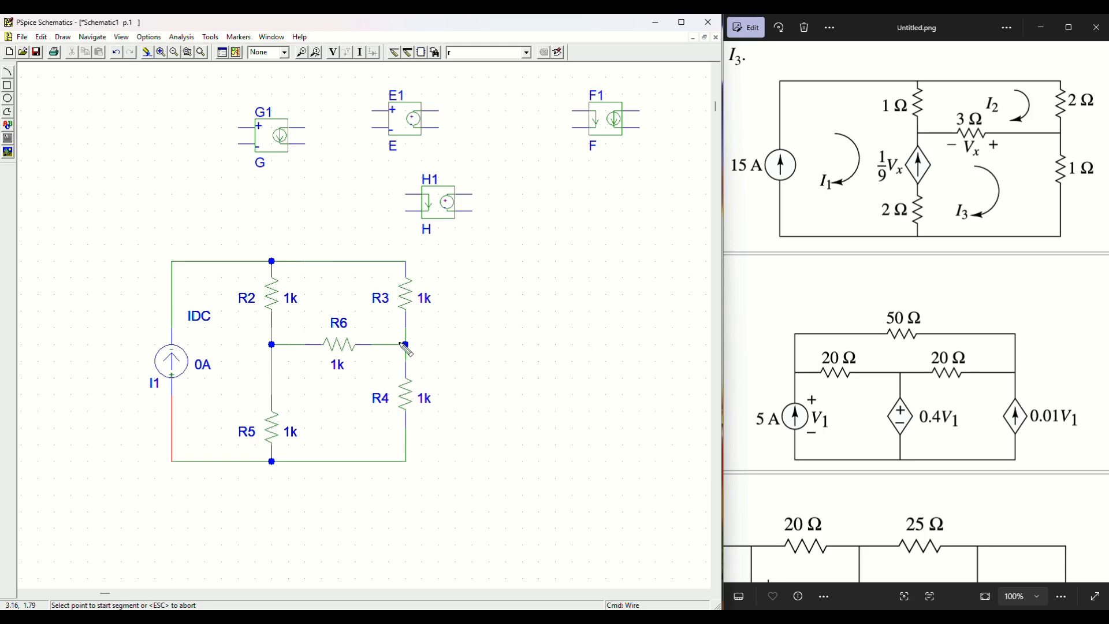
pyautogui.click(527, 53)
# Step: Place a GND_EARTH ground at the bottom node and set I1 to 15A
pyautogui.click(508, 72)
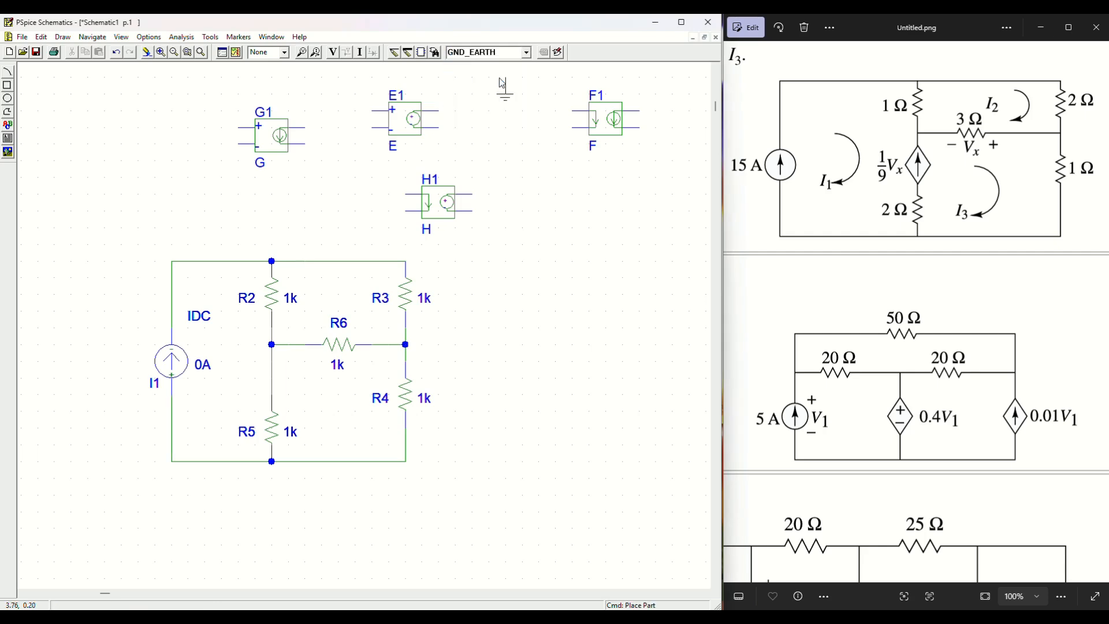
pyautogui.click(272, 467)
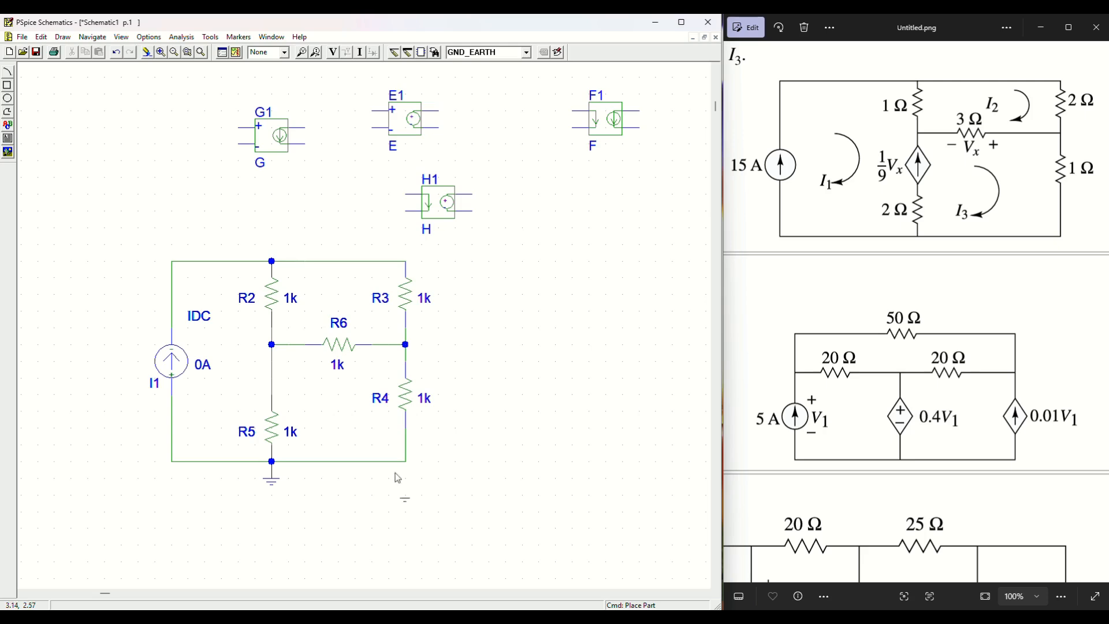
pyautogui.rightClick(472, 434)
pyautogui.doubleClick(206, 373)
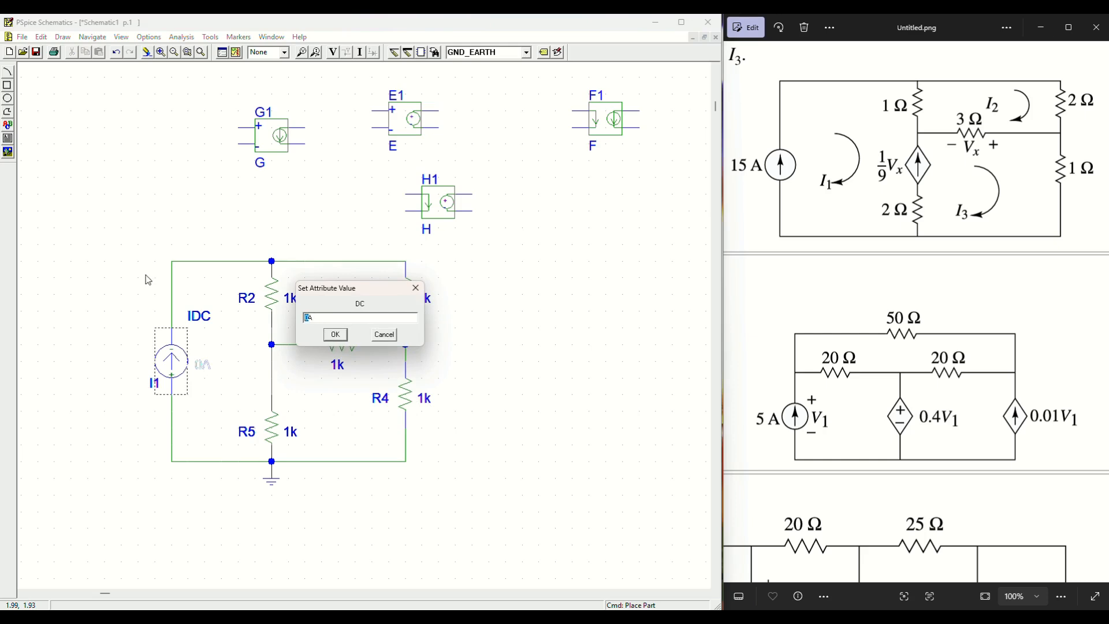
pyautogui.write('15A')
pyautogui.click(340, 339)
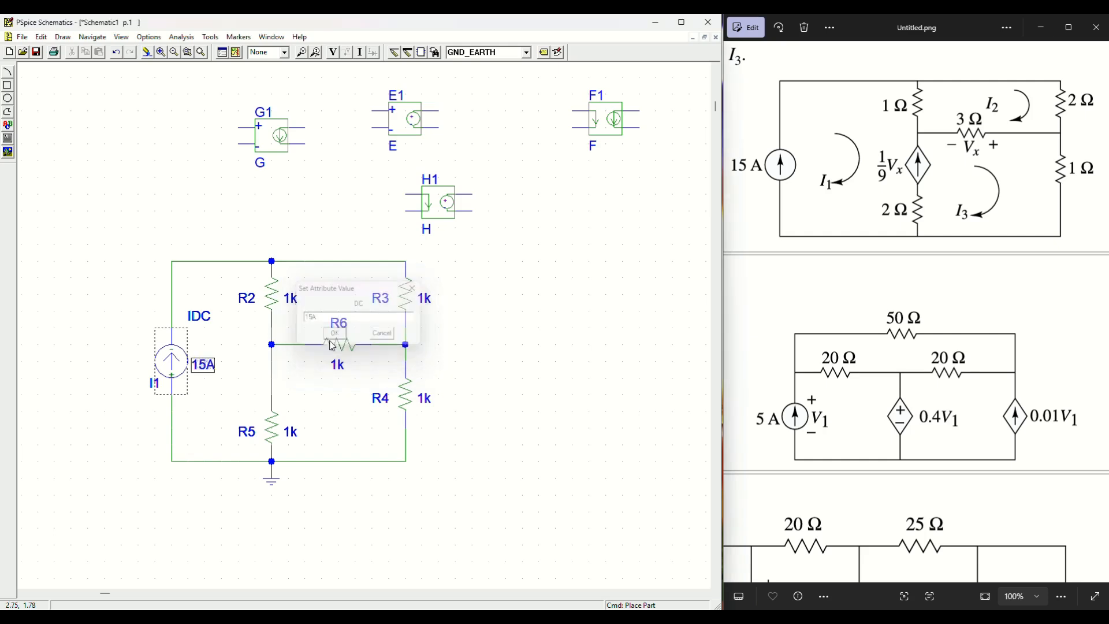
# Step: Set the resistor values R2 = 1, R3 = 2, R5 = 2 and R4 = 1
pyautogui.doubleClick(291, 300)
pyautogui.write('1')
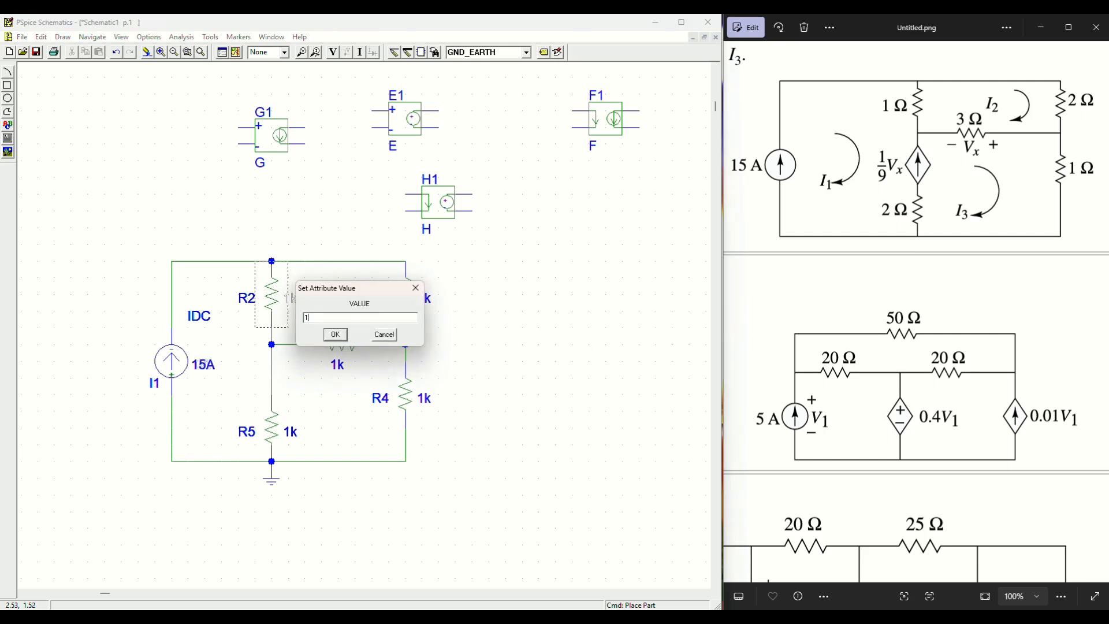
pyautogui.press('Return')
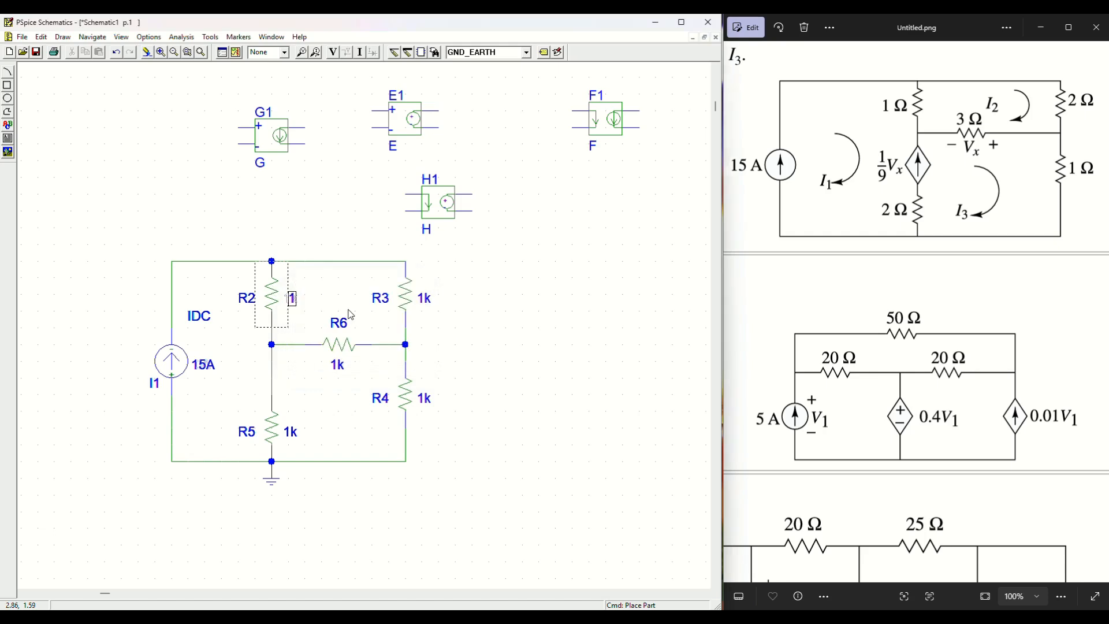
pyautogui.click(426, 302)
pyautogui.doubleClick(428, 297)
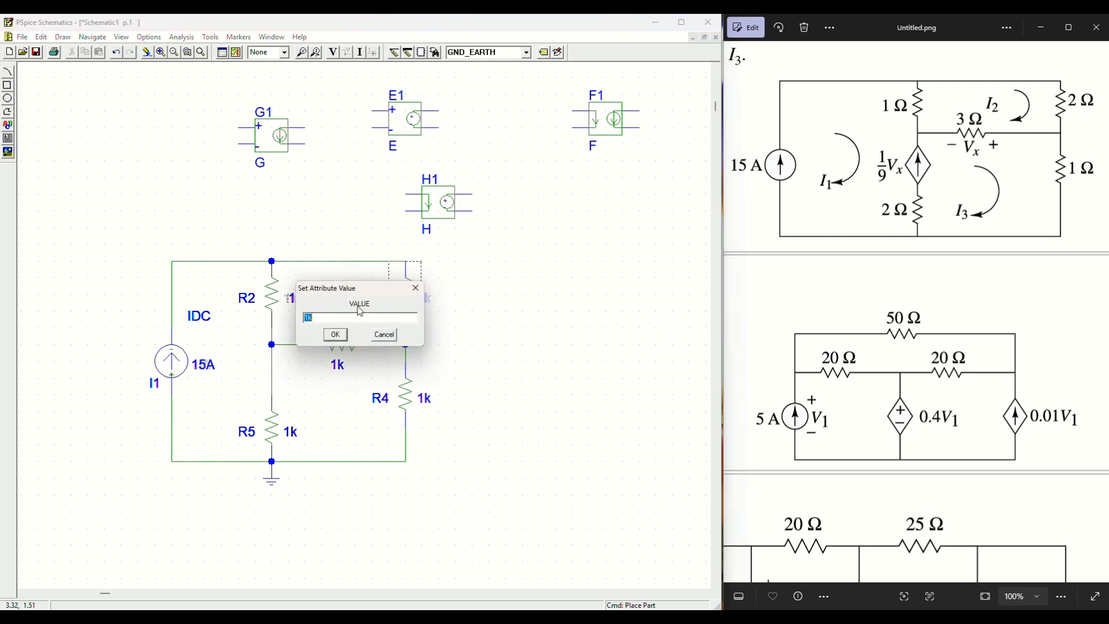
pyautogui.write('2')
pyautogui.click(340, 335)
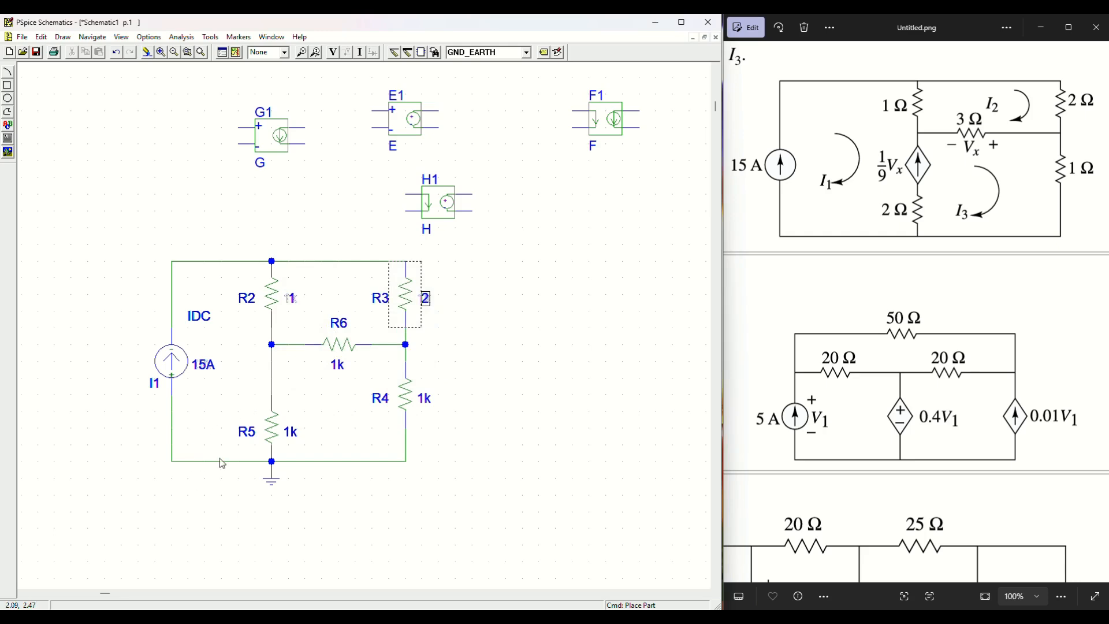
pyautogui.doubleClick(288, 433)
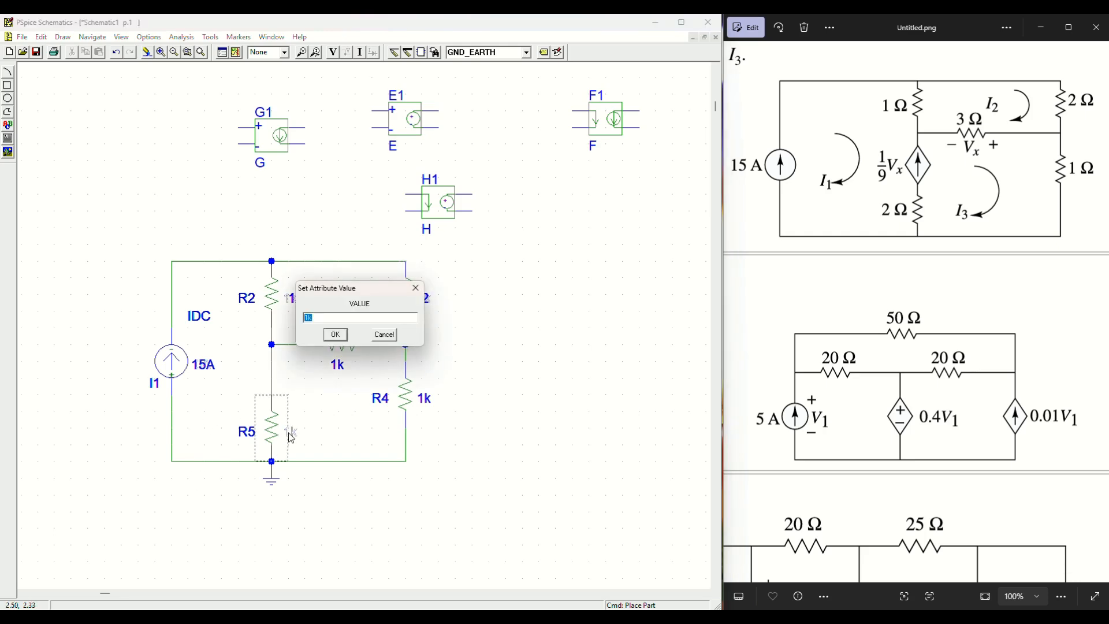
pyautogui.write('2')
pyautogui.click(332, 338)
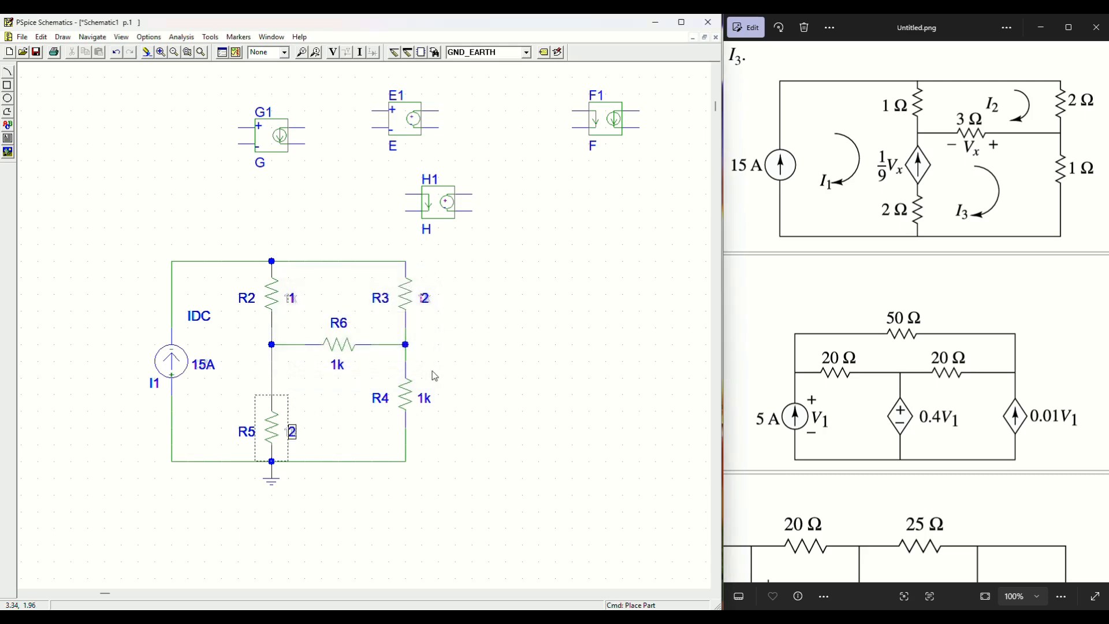
pyautogui.doubleClick(424, 399)
pyautogui.write('1')
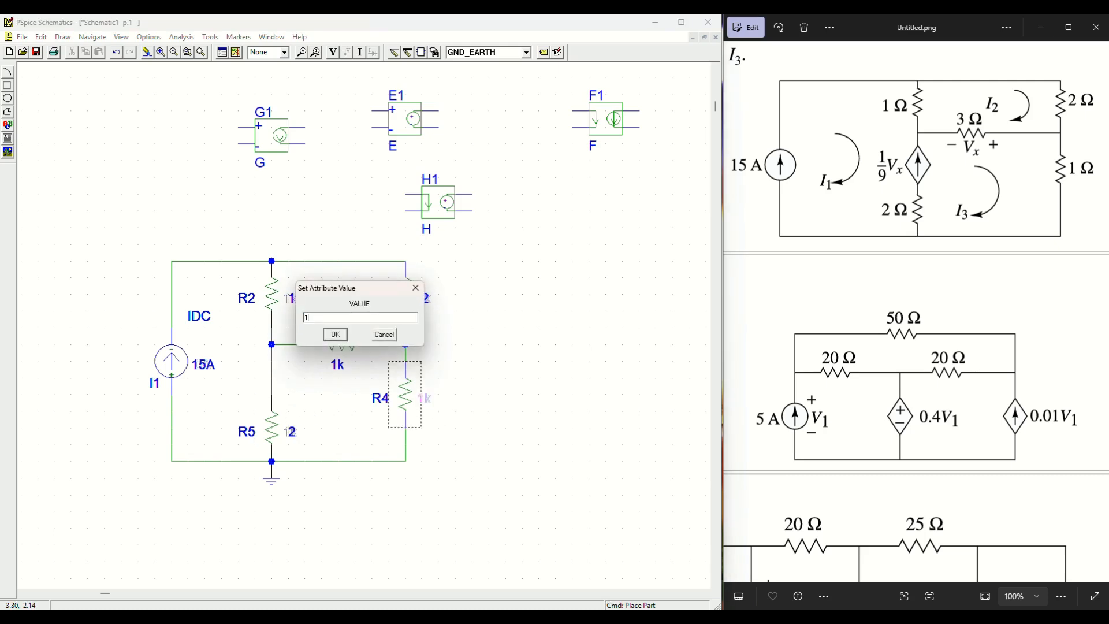
pyautogui.press('Return')
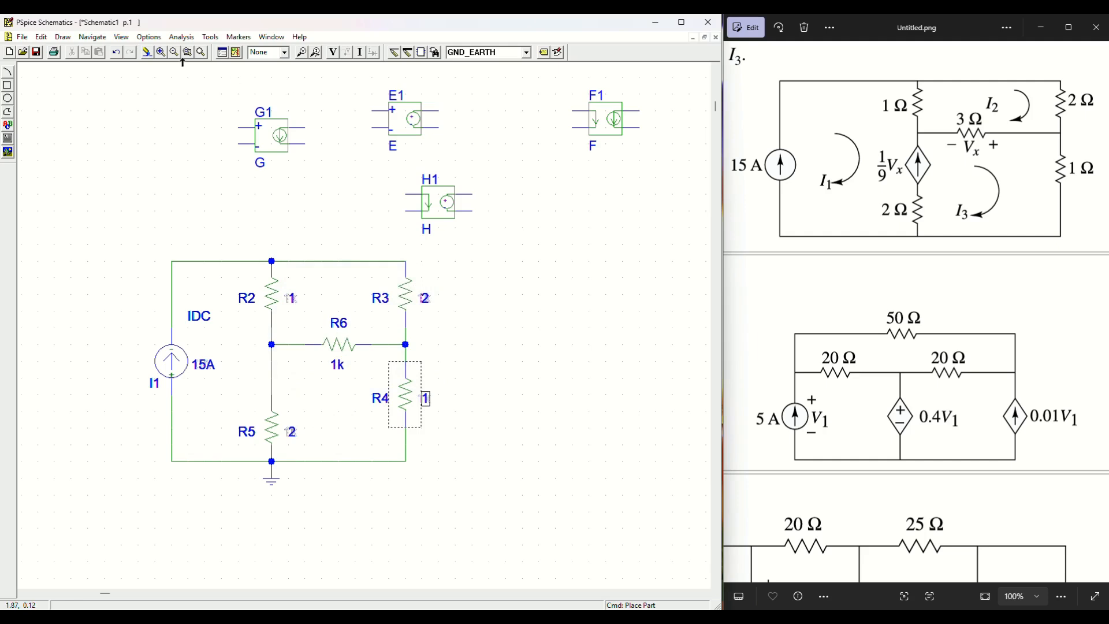
# Step: Set R6's value to 3 and redraw the schematic
pyautogui.click(174, 52)
pyautogui.click(160, 52)
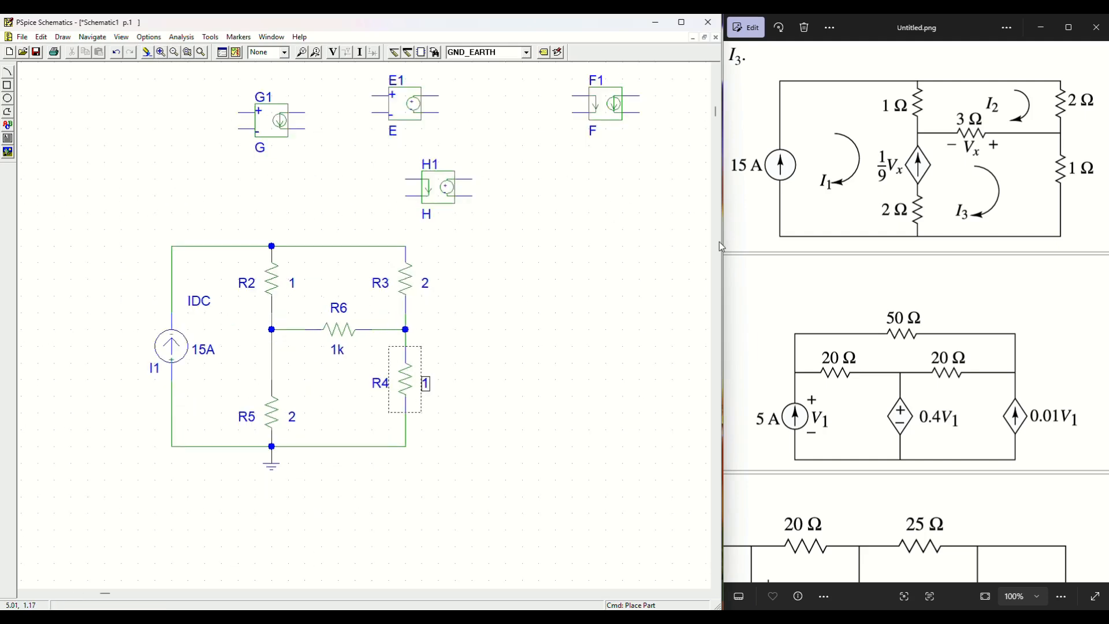
pyautogui.click(338, 350)
pyautogui.doubleClick(337, 350)
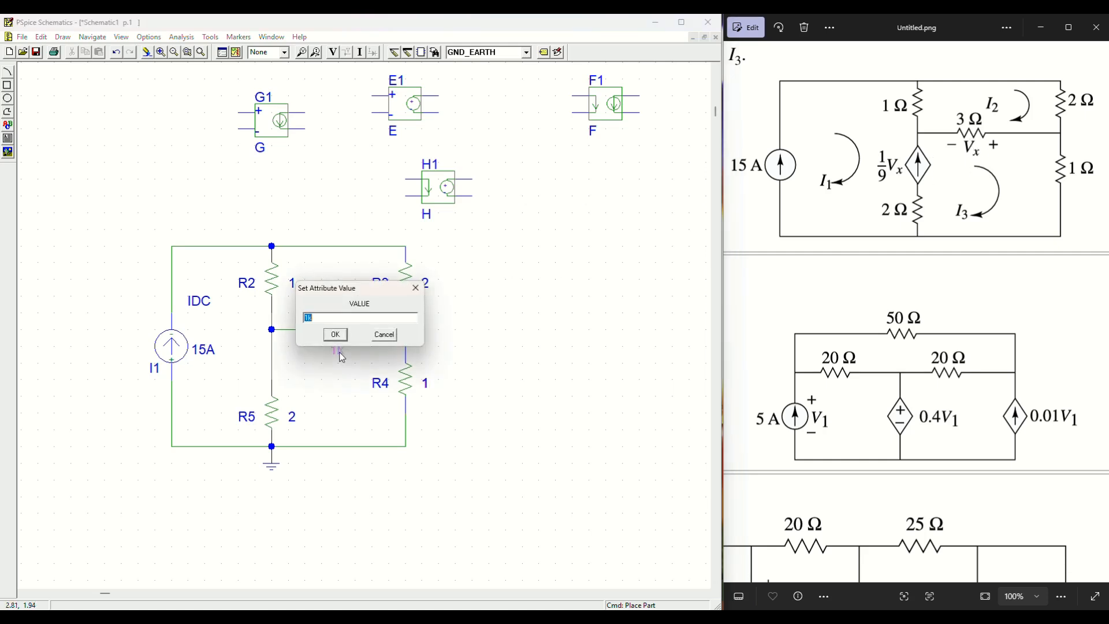
pyautogui.write('3')
pyautogui.click(343, 338)
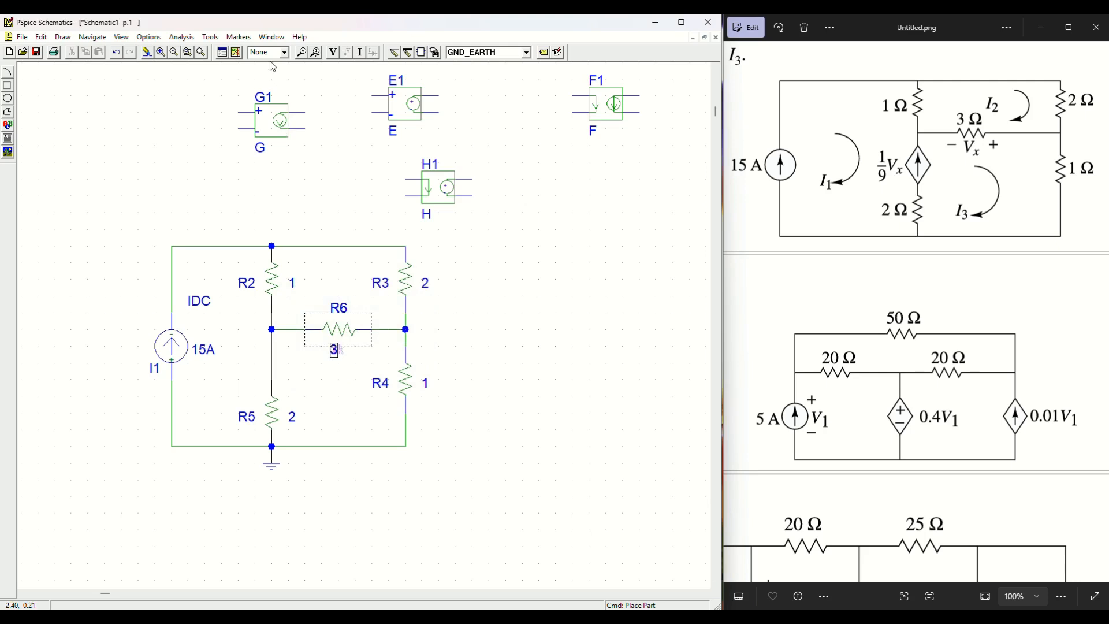
pyautogui.click(174, 52)
pyautogui.click(162, 52)
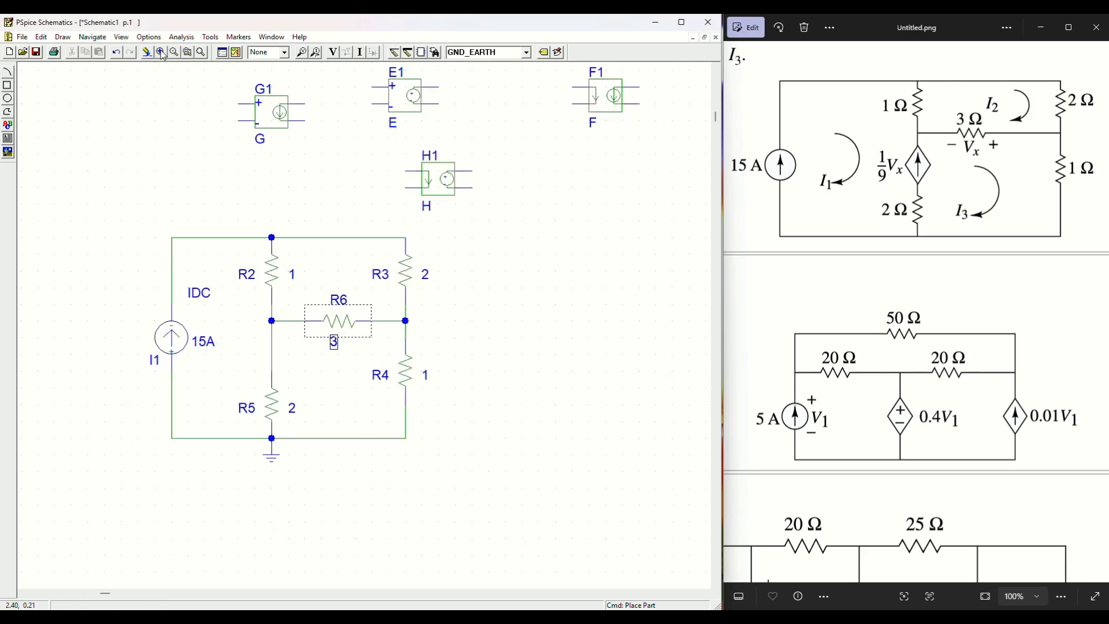
pyautogui.click(542, 334)
# Step: Move F1 aside and bring G1 into the circuit, rotated to lie horizontally
pyautogui.click(272, 113)
pyautogui.moveTo(600, 110); pyautogui.dragTo(316, 160)
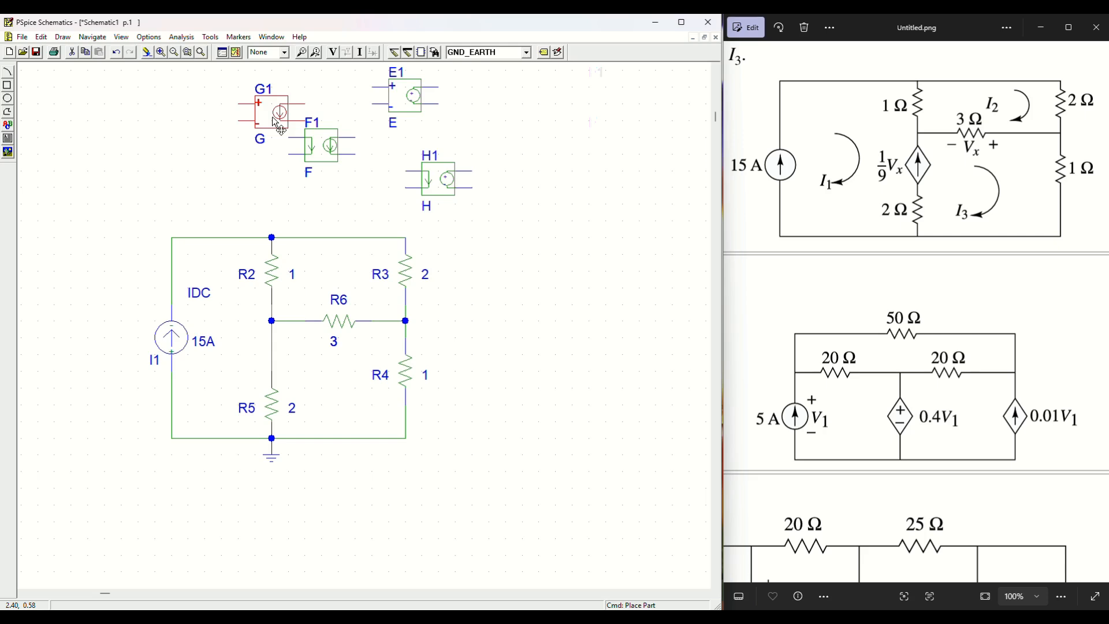
pyautogui.click(274, 114)
pyautogui.moveTo(269, 128); pyautogui.dragTo(504, 376)
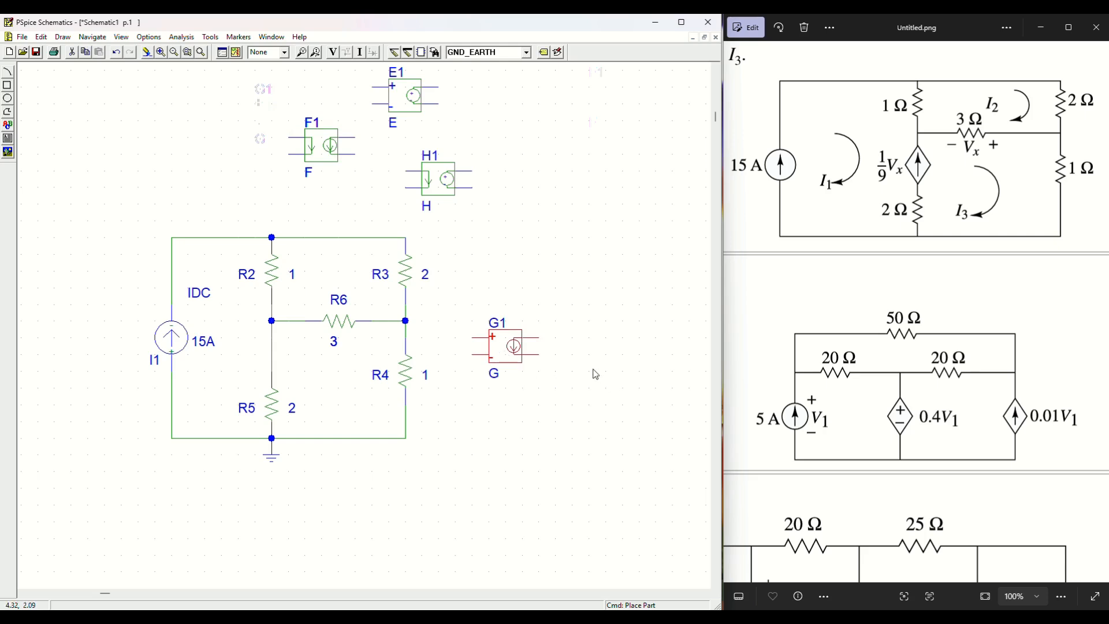
pyautogui.hotkey('ctrl', 'r')
pyautogui.hotkey('ctrl', 'r')
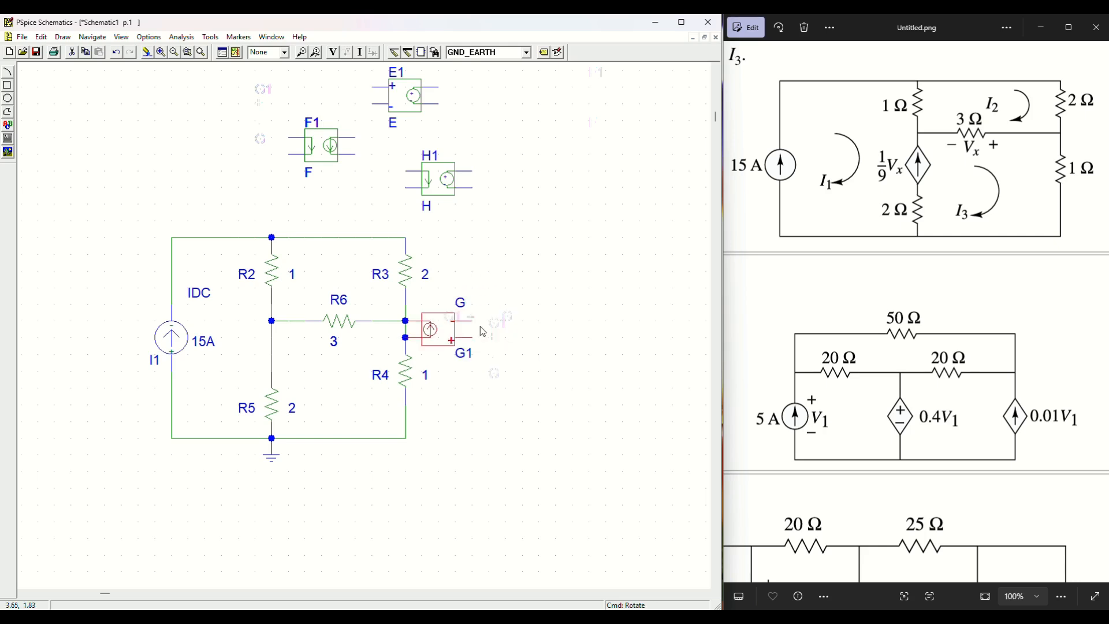
pyautogui.moveTo(437, 338); pyautogui.dragTo(561, 317)
pyautogui.hotkey('ctrl', 'z')
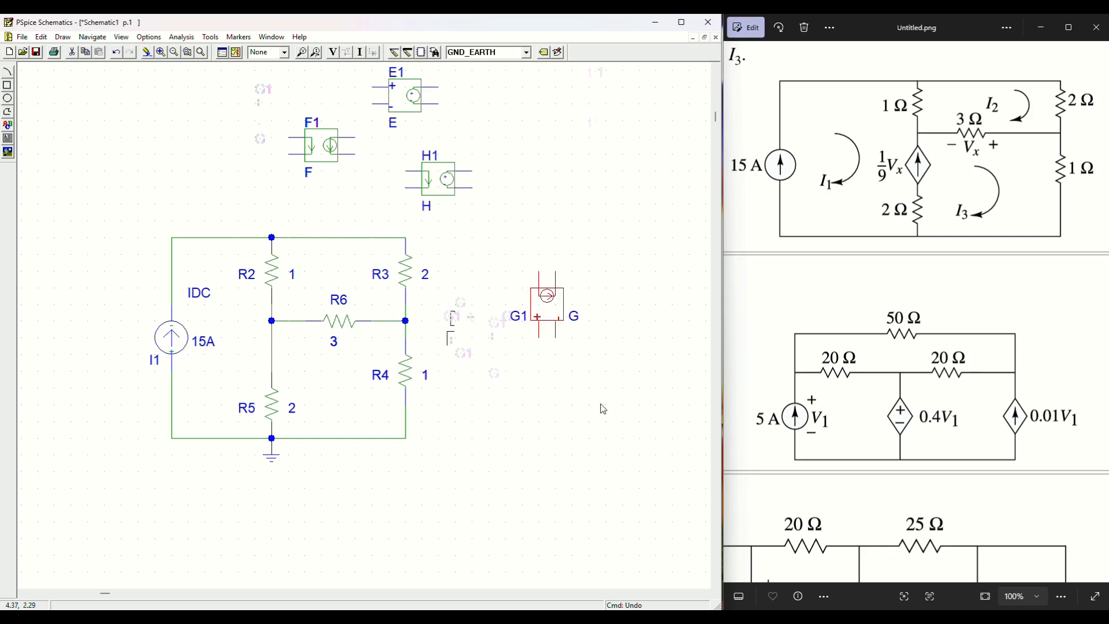
pyautogui.hotkey('ctrl', 'r')
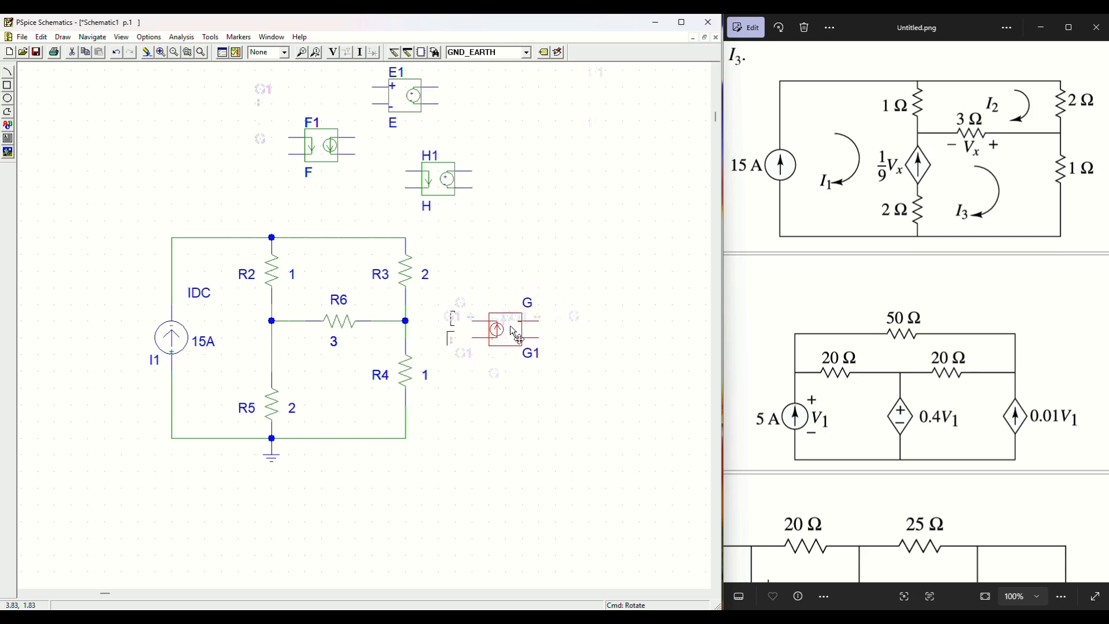
# Step: Position G1 in the middle branch above R5 and delete the wire shorting across it
pyautogui.click(174, 52)
pyautogui.click(163, 52)
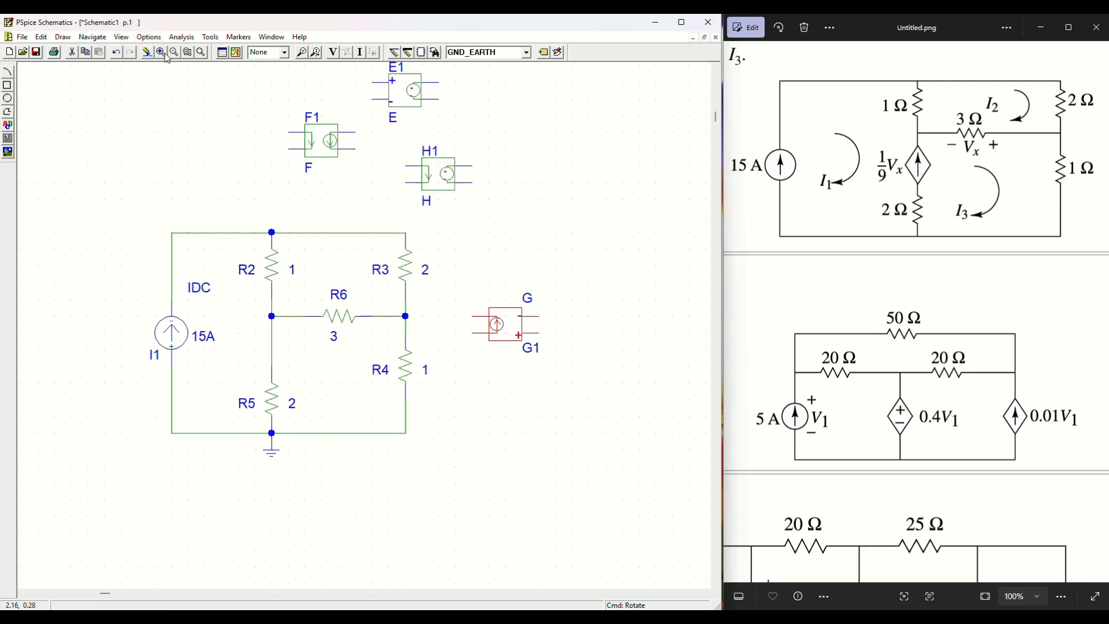
pyautogui.moveTo(506, 327)
pyautogui.mouseDown()
pyautogui.moveTo(388, 359)
pyautogui.moveTo(291, 360)
pyautogui.moveTo(321, 362)
pyautogui.moveTo(308, 368)
pyautogui.mouseUp()
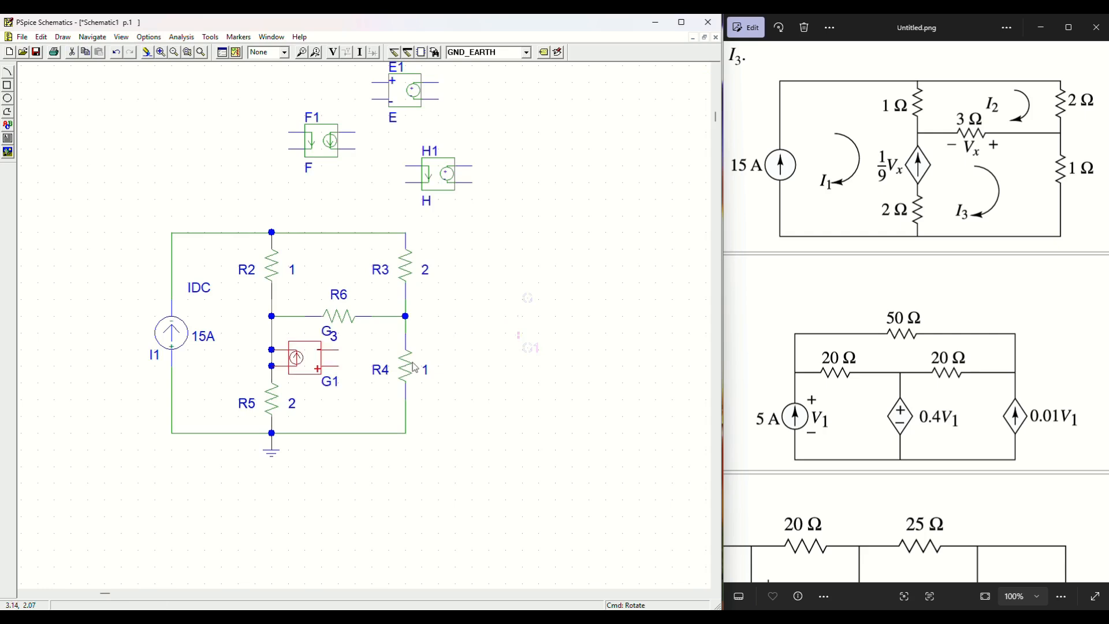
pyautogui.click(276, 366)
pyautogui.press('Delete')
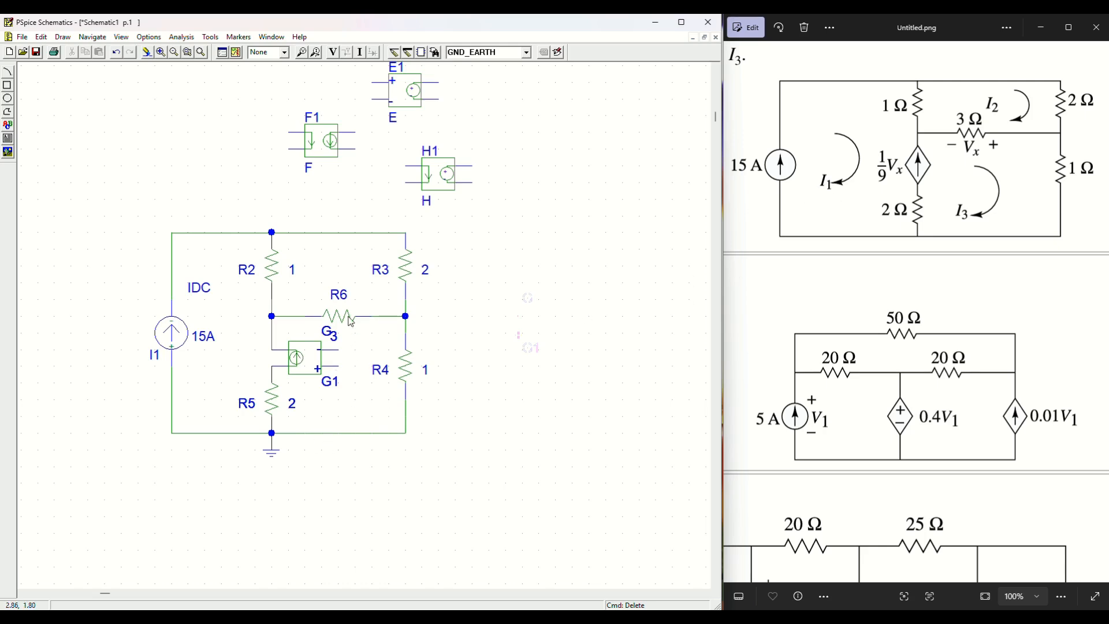
# Step: Raise R6 and its wire clear of G1 and move R6's '3' label out of the way
pyautogui.moveTo(350, 319); pyautogui.dragTo(350, 303)
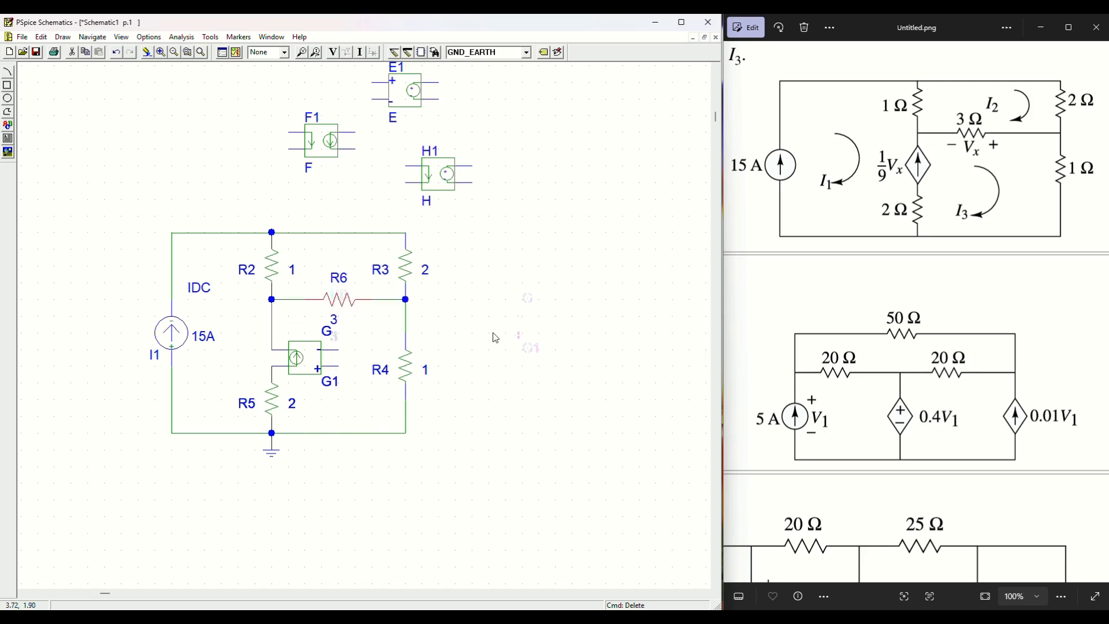
pyautogui.click(495, 338)
pyautogui.click(333, 320)
pyautogui.moveTo(334, 321); pyautogui.dragTo(331, 281)
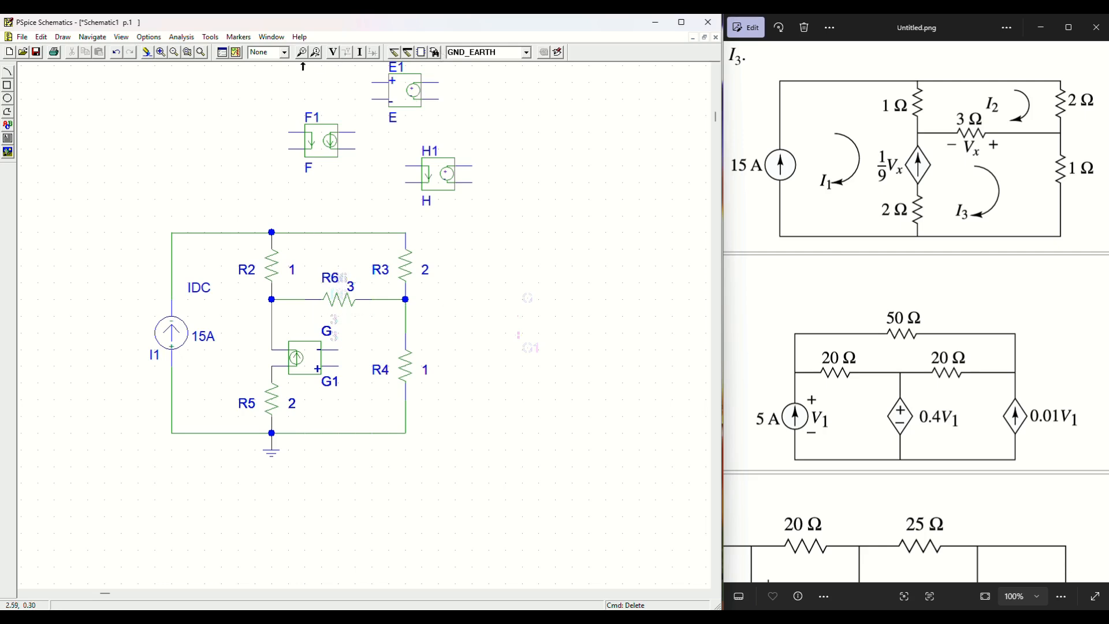
pyautogui.click(174, 53)
pyautogui.click(160, 52)
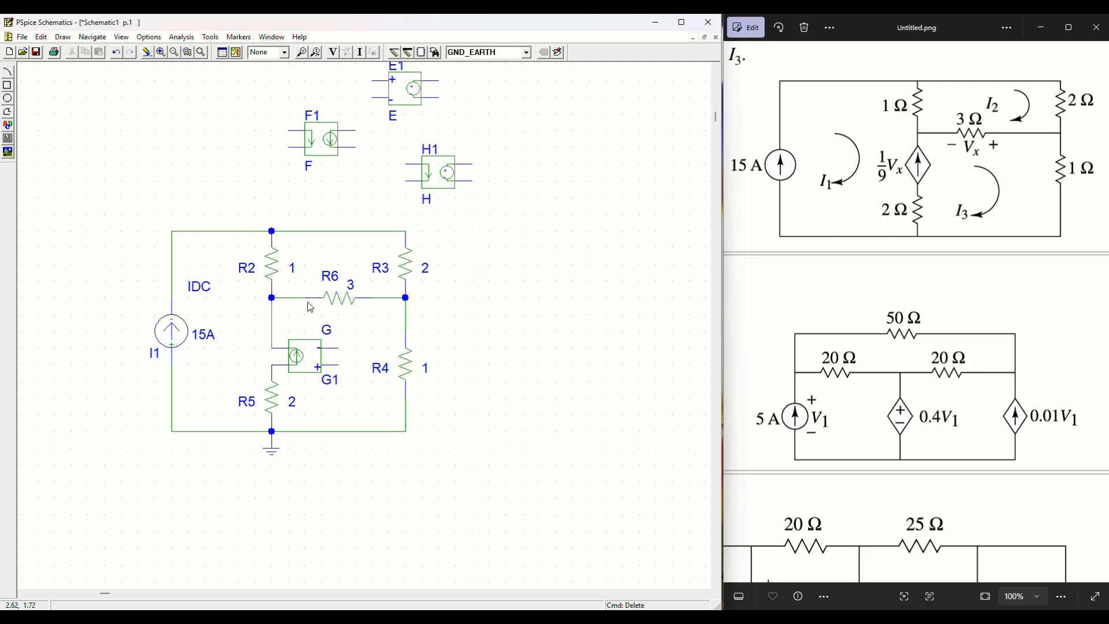
pyautogui.click(347, 53)
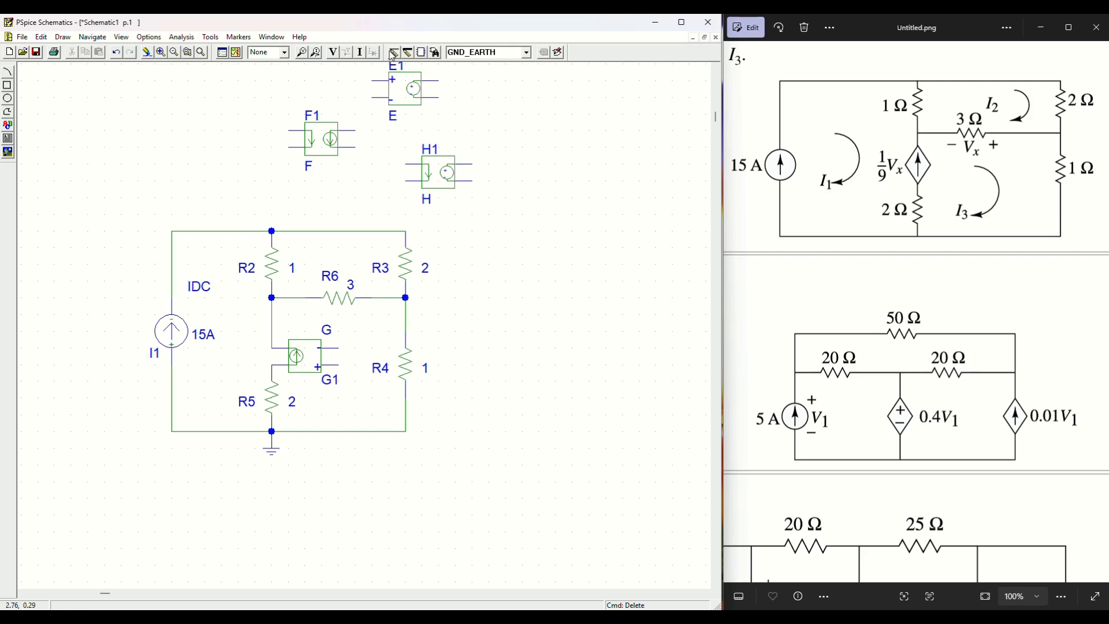
# Step: Wire G1's upper sensing pin to R6's left end and its lower pin to R6's right end
pyautogui.click(304, 297)
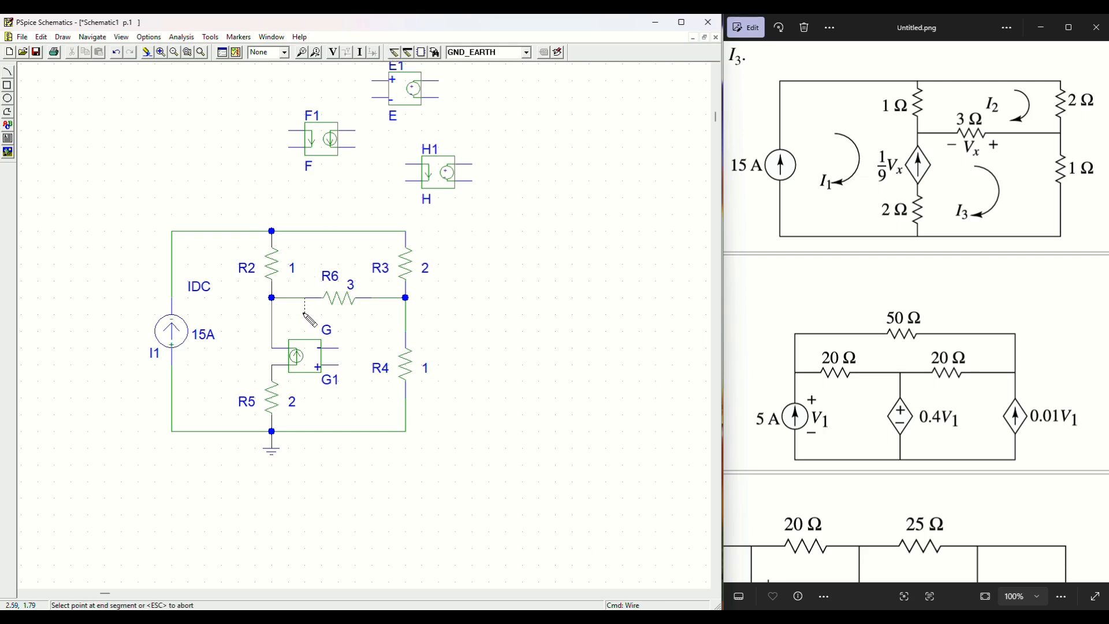
pyautogui.click(339, 316)
pyautogui.click(339, 348)
pyautogui.click(338, 365)
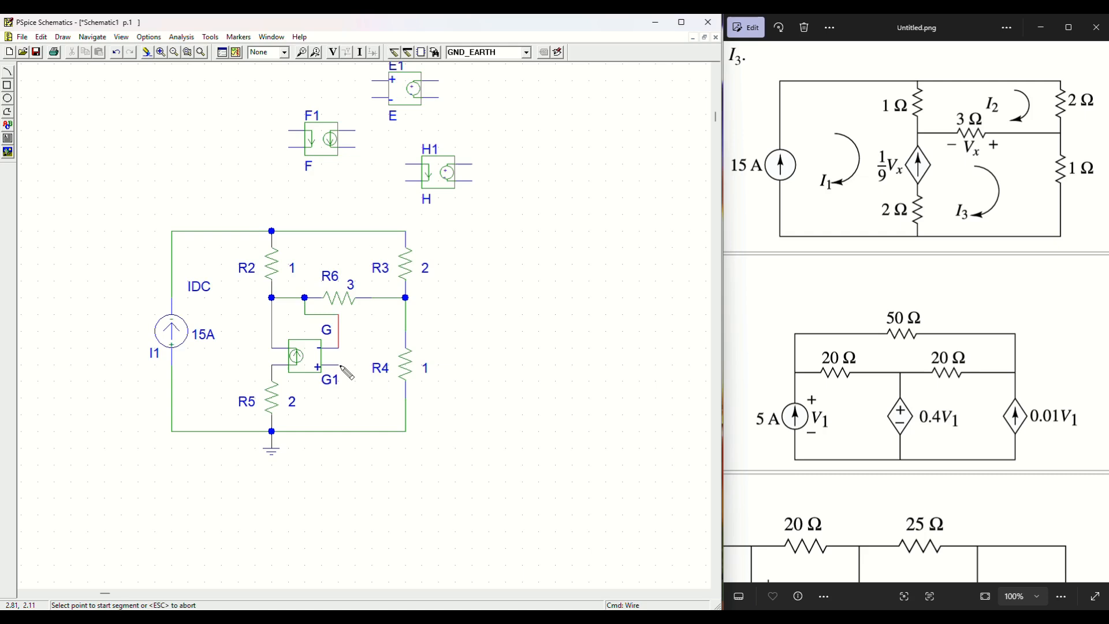
pyautogui.click(371, 365)
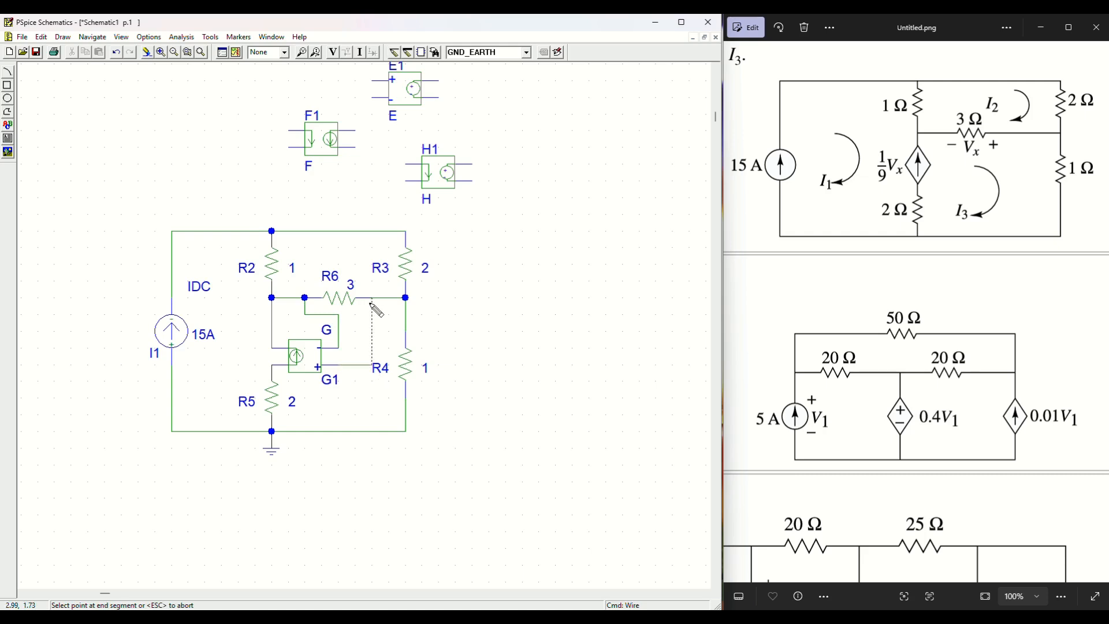
pyautogui.click(372, 297)
# Step: Move R4's label off the new wire, redraw the view, and select G1
pyautogui.moveTo(382, 369); pyautogui.dragTo(390, 369)
pyautogui.click(489, 336)
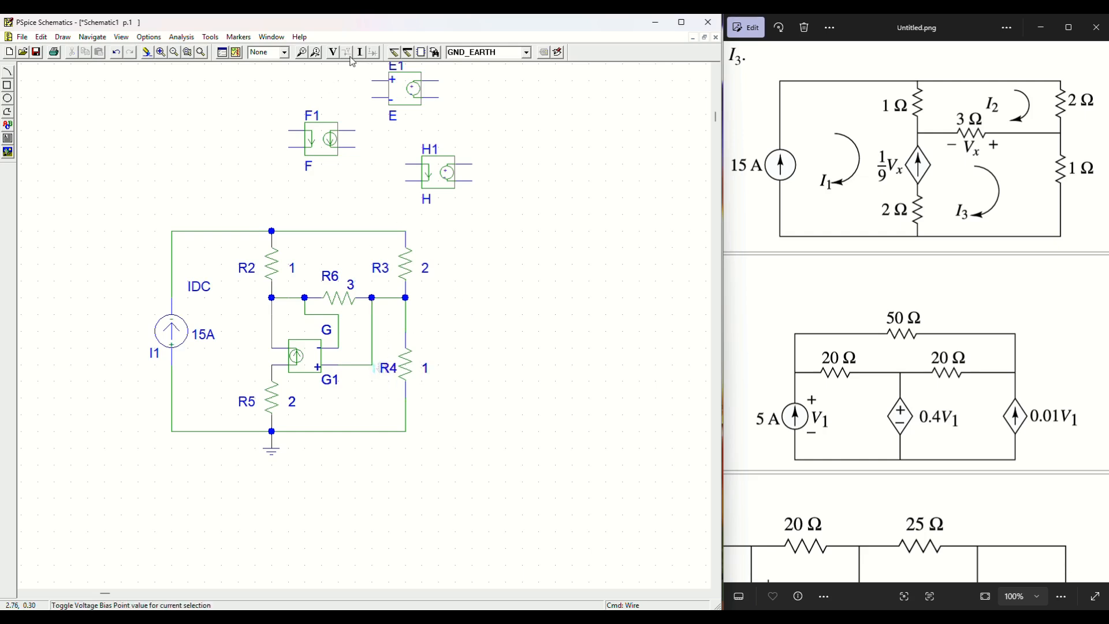
pyautogui.click(173, 57)
pyautogui.click(161, 52)
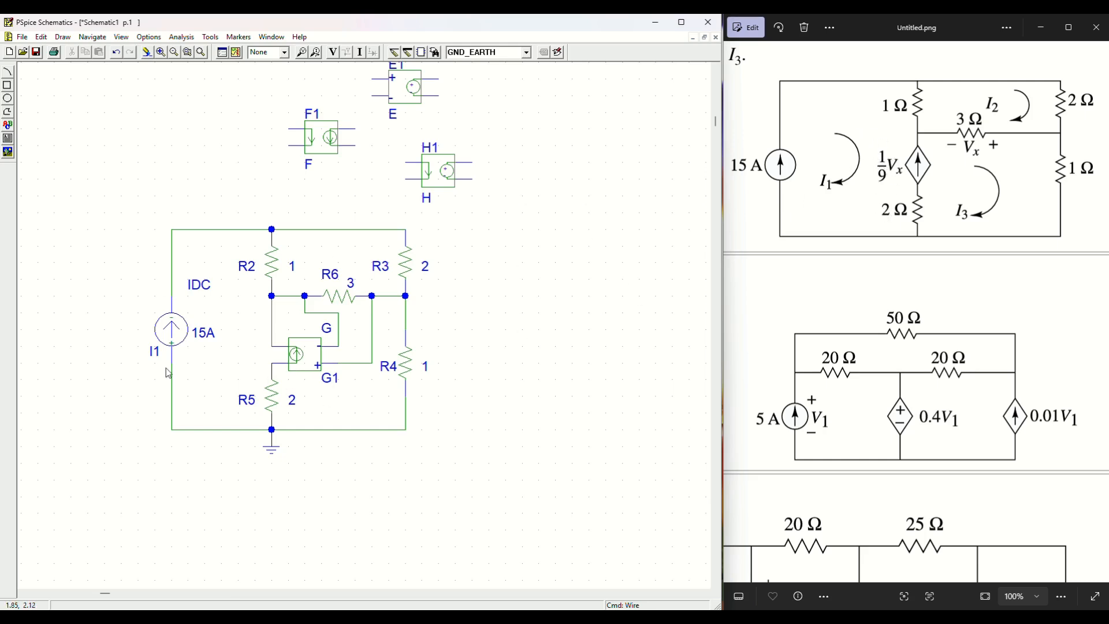
pyautogui.click(310, 352)
# Step: Enter 1/9 as G1's GAIN value, then search Windows for the Calculator app
pyautogui.doubleClick(313, 358)
pyautogui.click(262, 311)
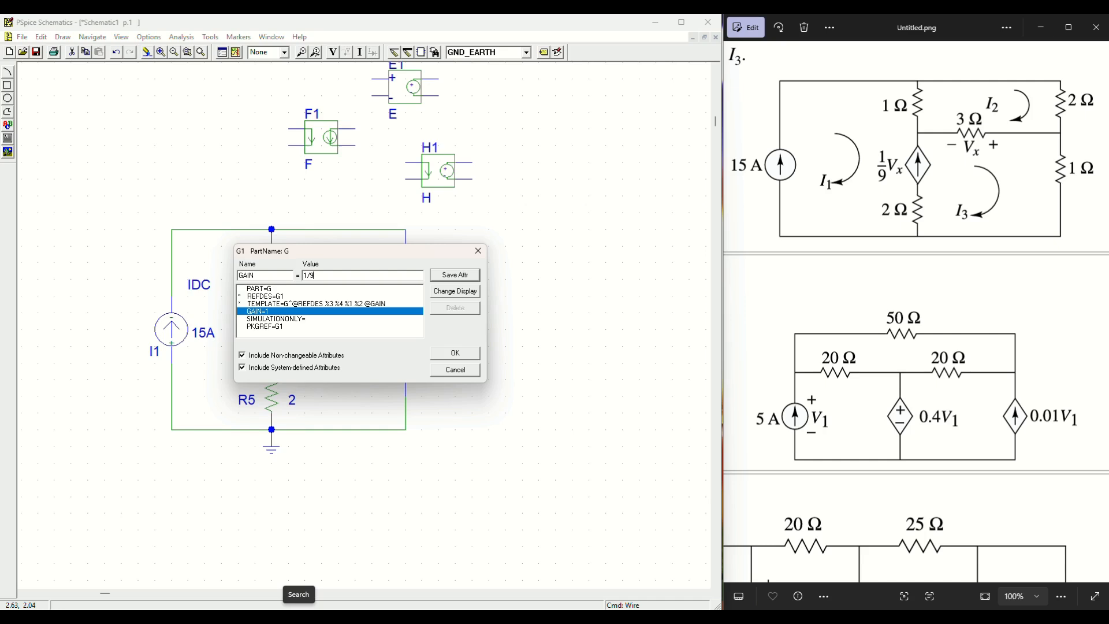
pyautogui.press('super+s')
pyautogui.write('calc')
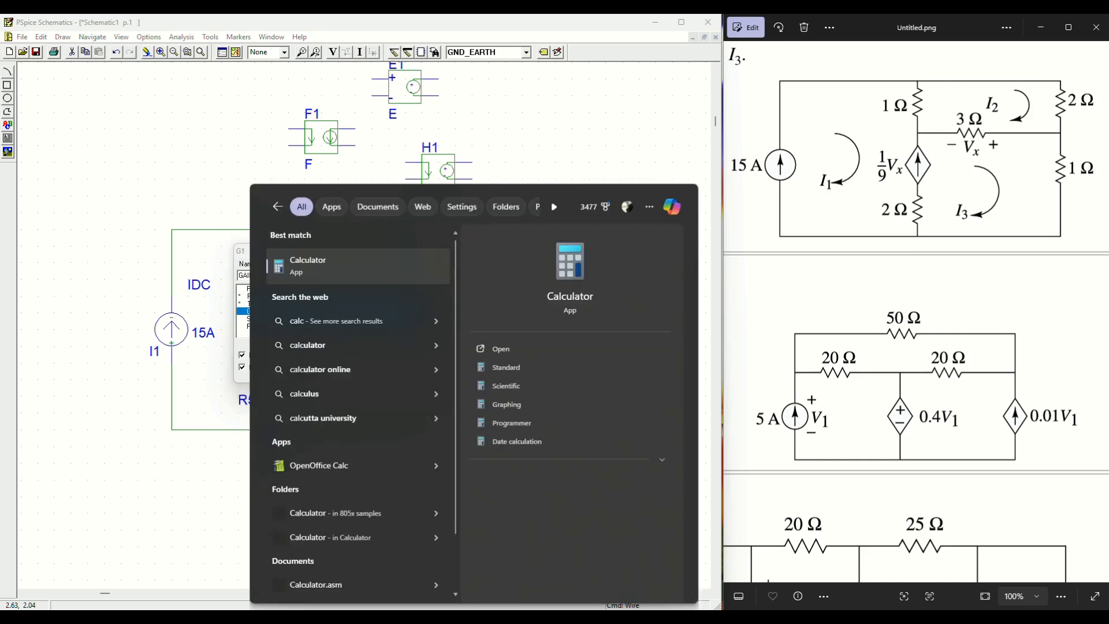
# Step: Compute 1 ÷ 9 = 0.1111 in Calculator and enter 0.111 as G1's gain value
pyautogui.click(376, 277)
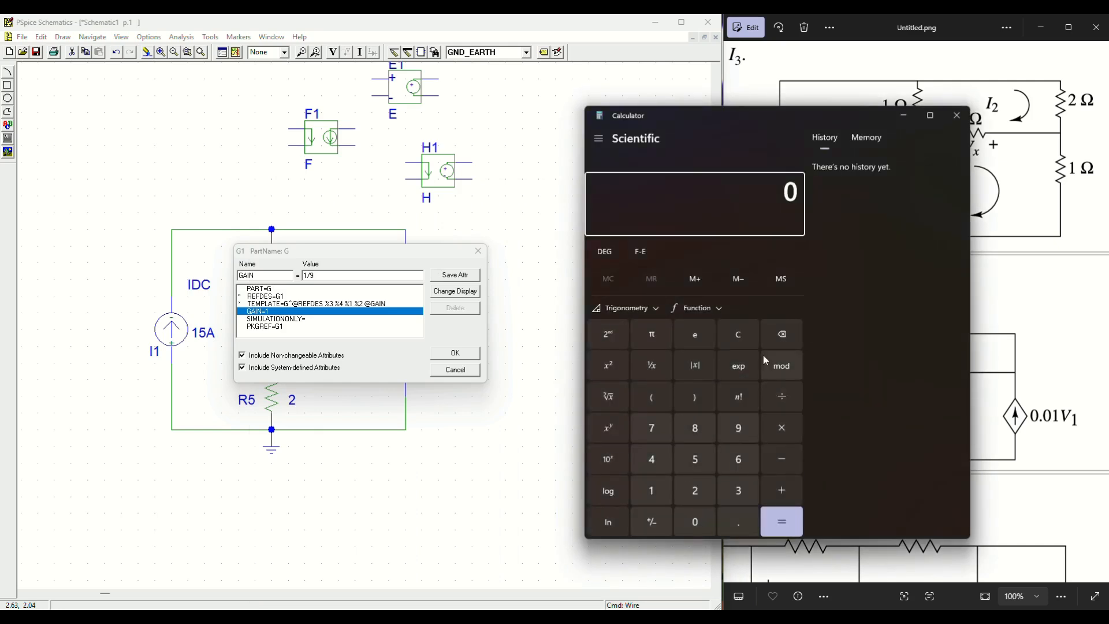
pyautogui.click(651, 490)
pyautogui.click(782, 399)
pyautogui.click(738, 428)
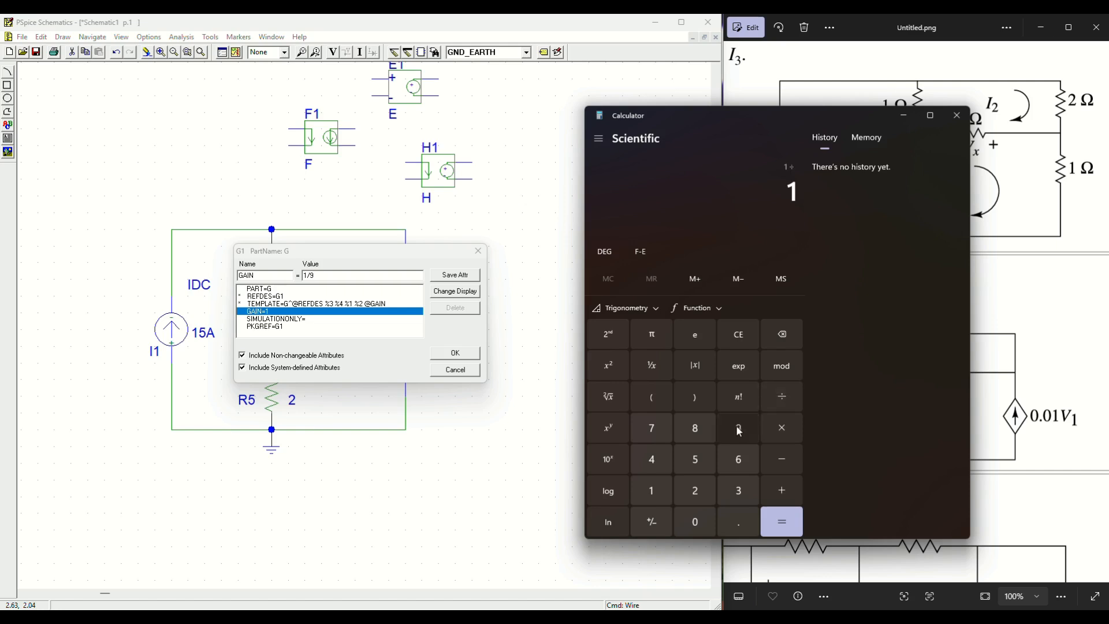
pyautogui.click(792, 517)
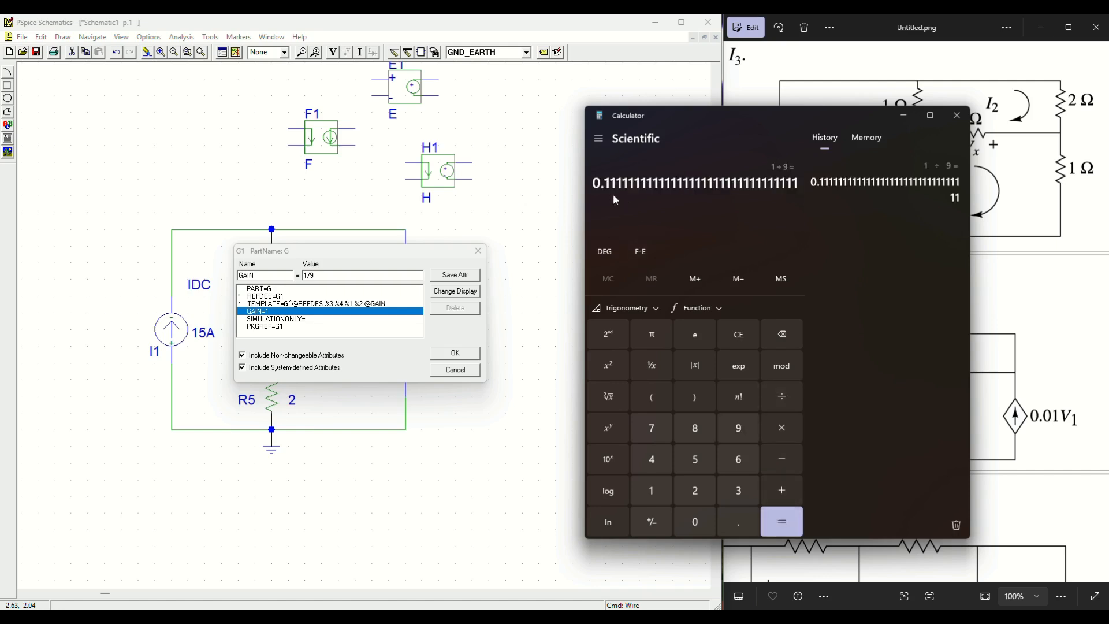
pyautogui.click(197, 254)
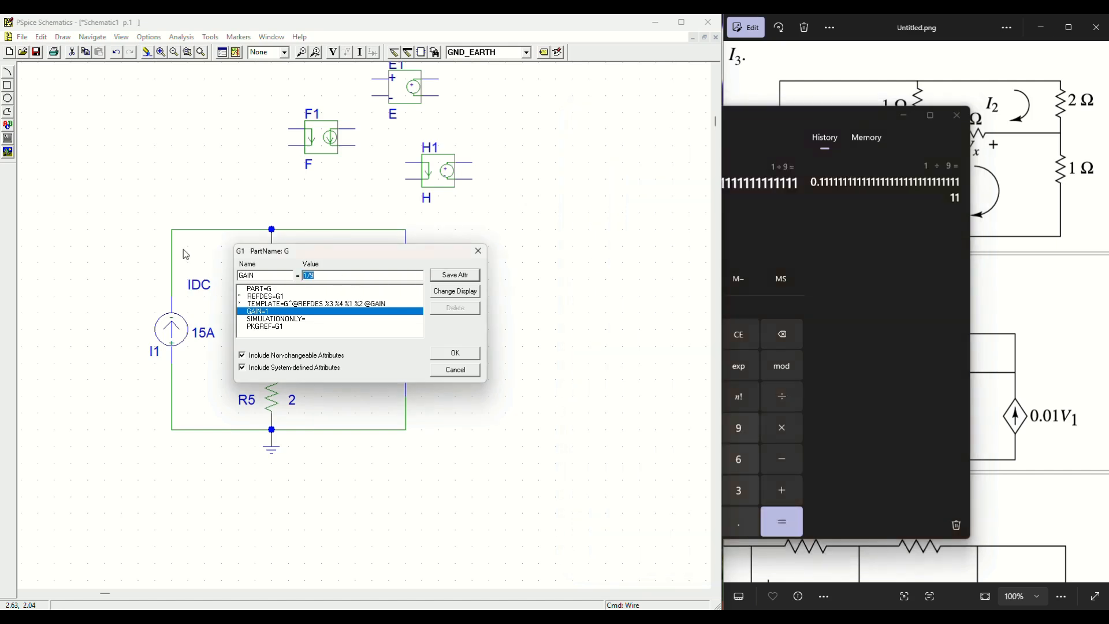
pyautogui.write('0.111')
# Step: Save G1's GAIN of 0.111, then reopen its attributes to confirm the stored value
pyautogui.click(455, 354)
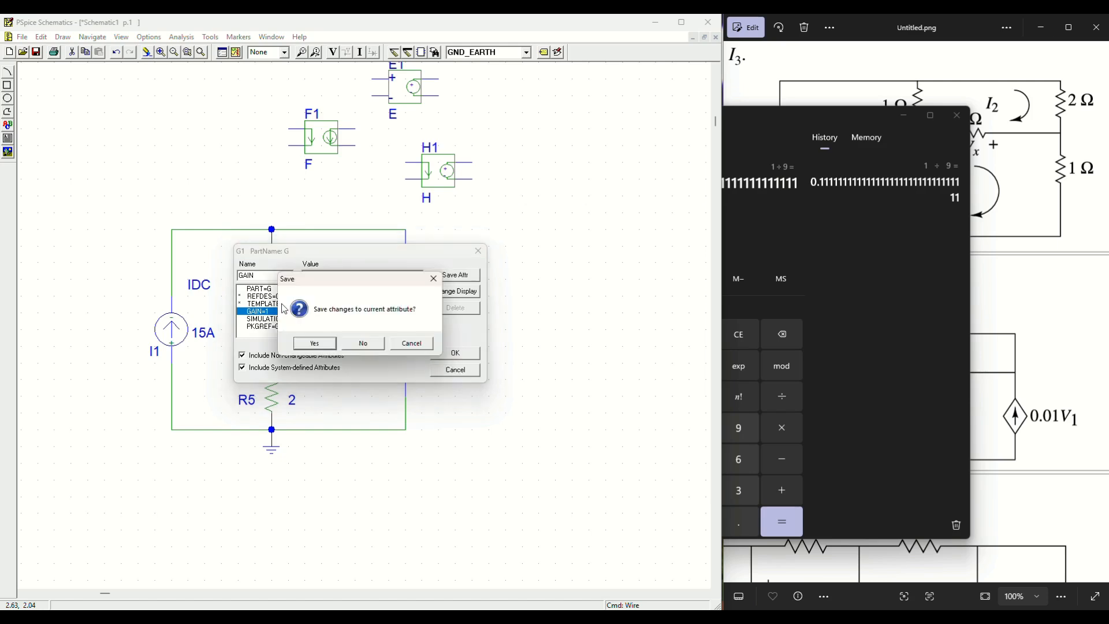
pyautogui.click(321, 343)
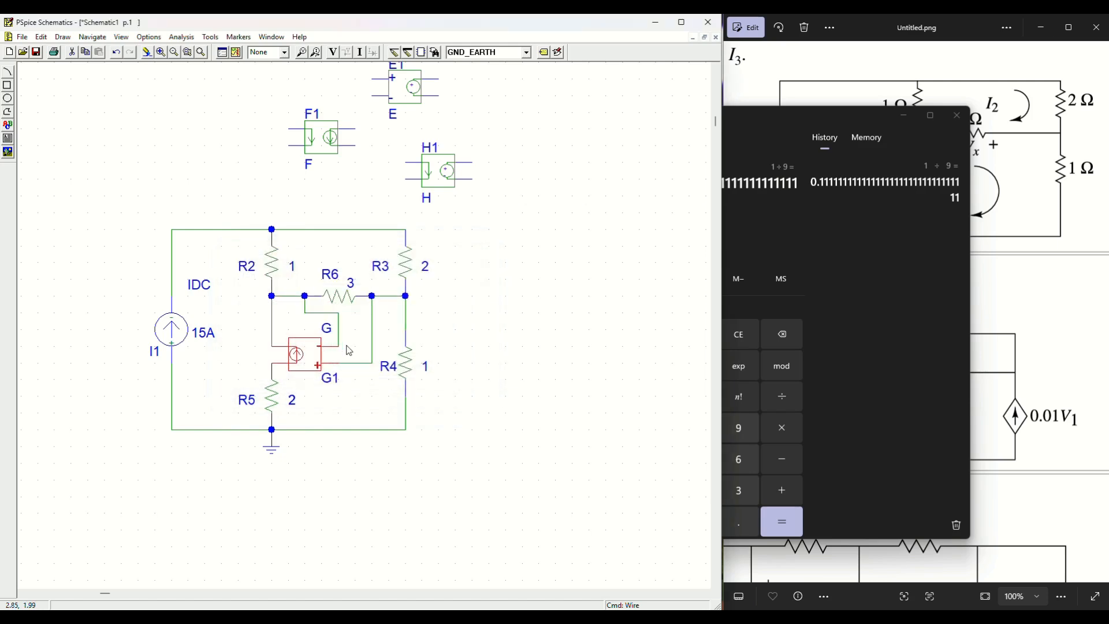
pyautogui.doubleClick(325, 358)
pyautogui.click(283, 312)
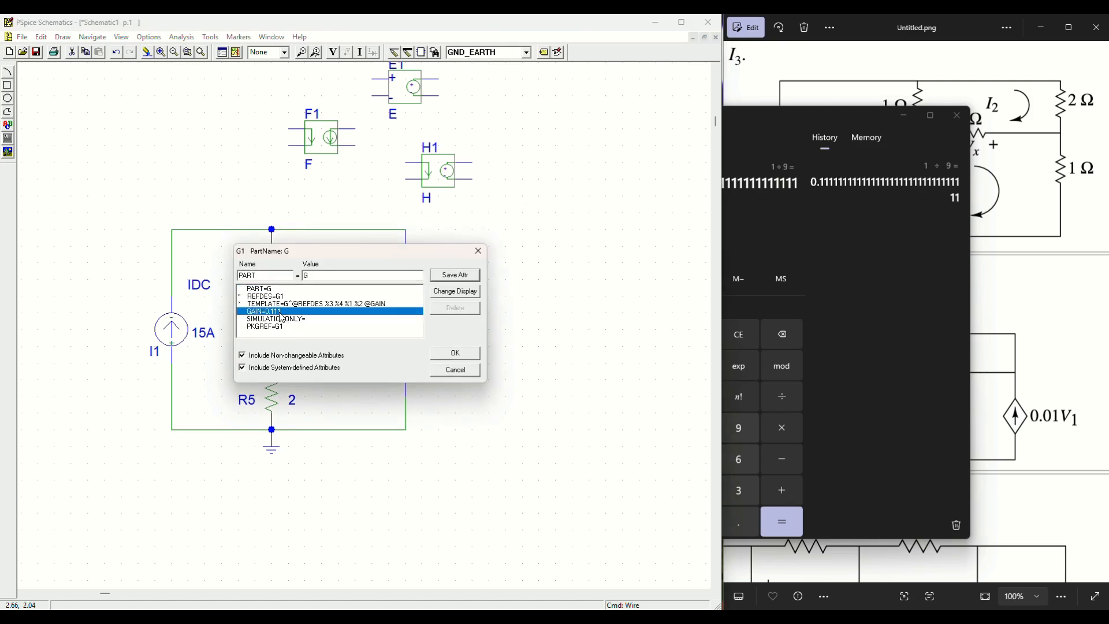
pyautogui.click(453, 353)
# Step: Box-select and delete E1, F1 and H1, then zoom out to view the whole bridge circuit
pyautogui.moveTo(507, 208); pyautogui.dragTo(252, 176)
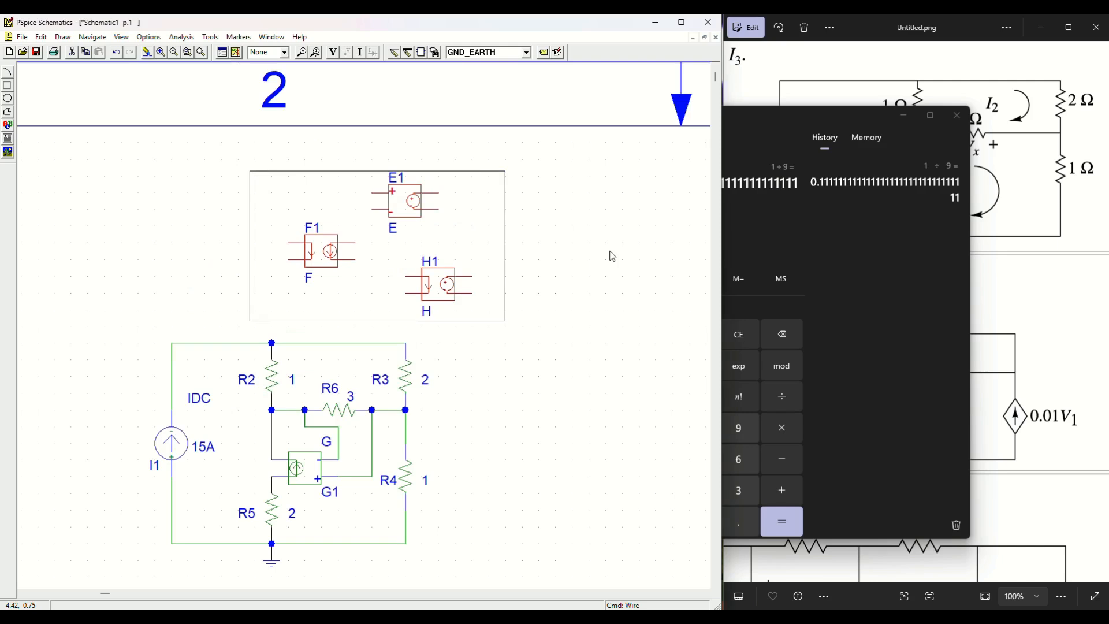
pyautogui.press('Delete')
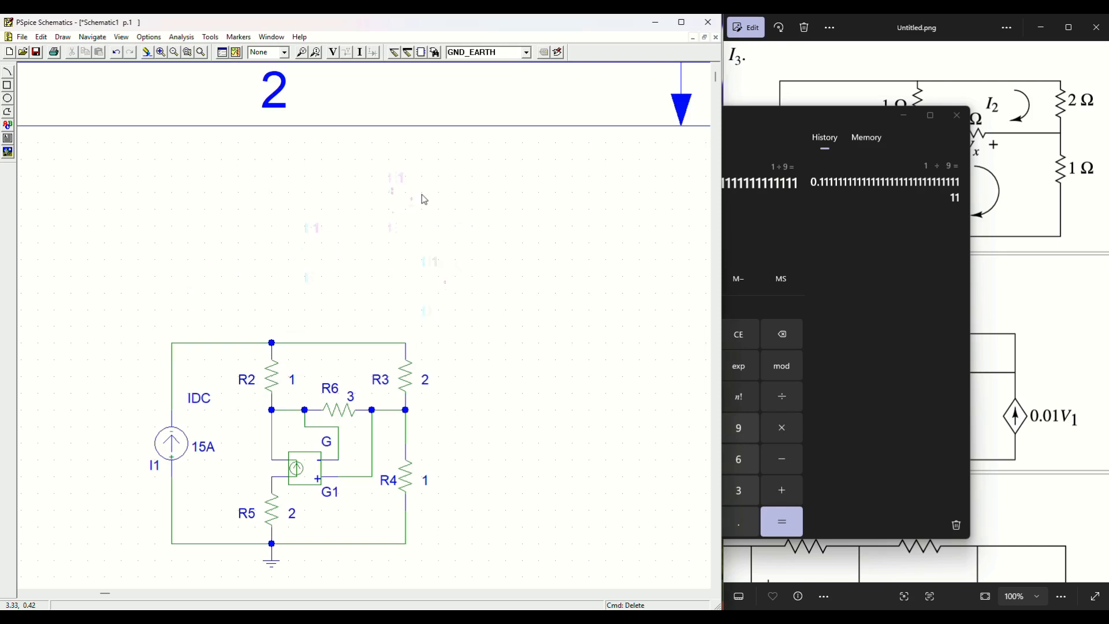
pyautogui.click(175, 53)
pyautogui.moveTo(128, 203); pyautogui.dragTo(447, 531)
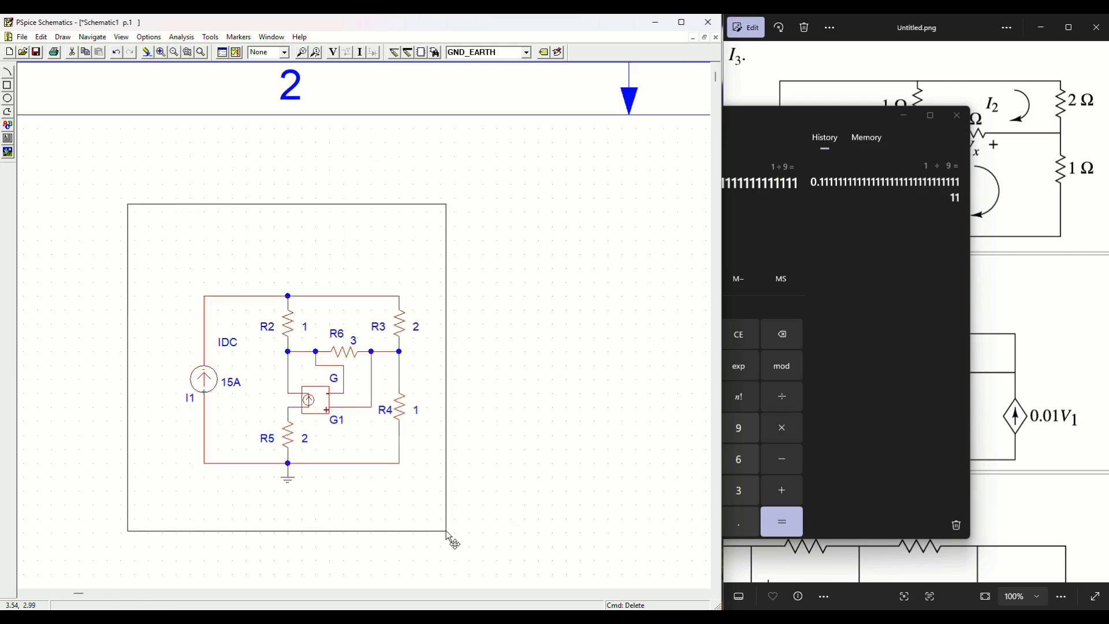
pyautogui.click(545, 285)
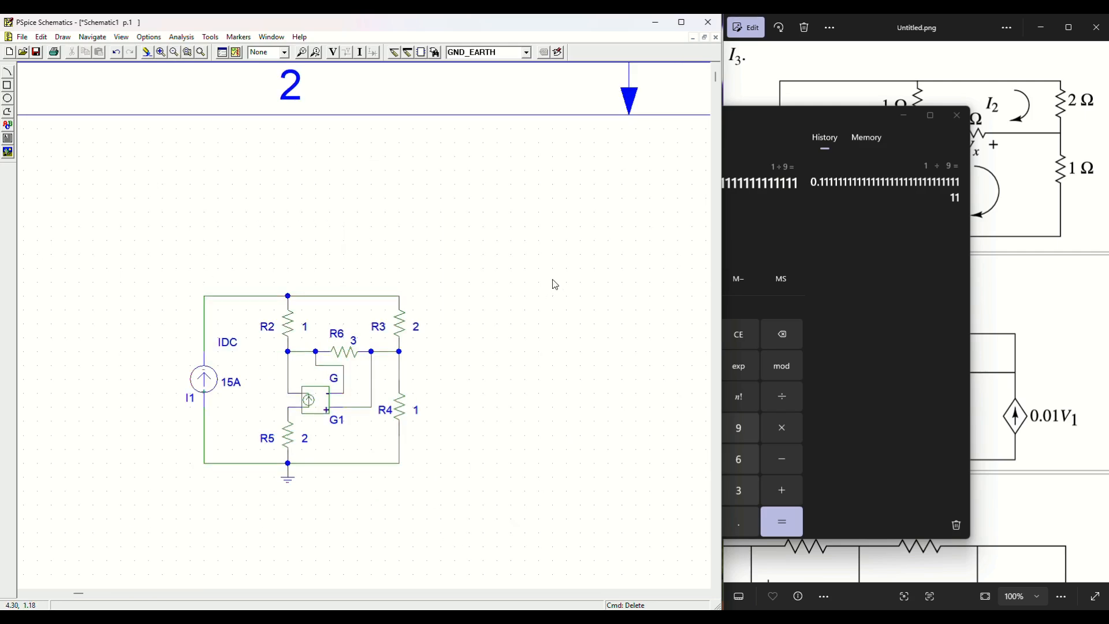
# Step: Replace Schematic1 with DepS_1_21102025 as the file name and save it in Online_PSP
pyautogui.click(36, 52)
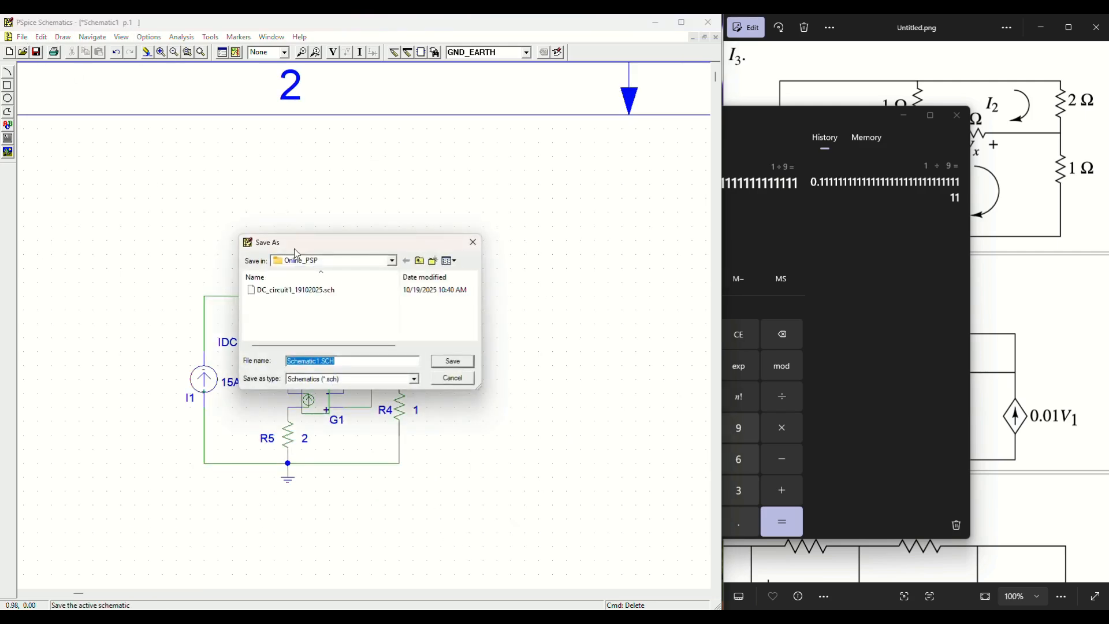
pyautogui.click(319, 361)
pyautogui.doubleClick(319, 361)
pyautogui.write('D')
pyautogui.write('025')
pyautogui.click(453, 362)
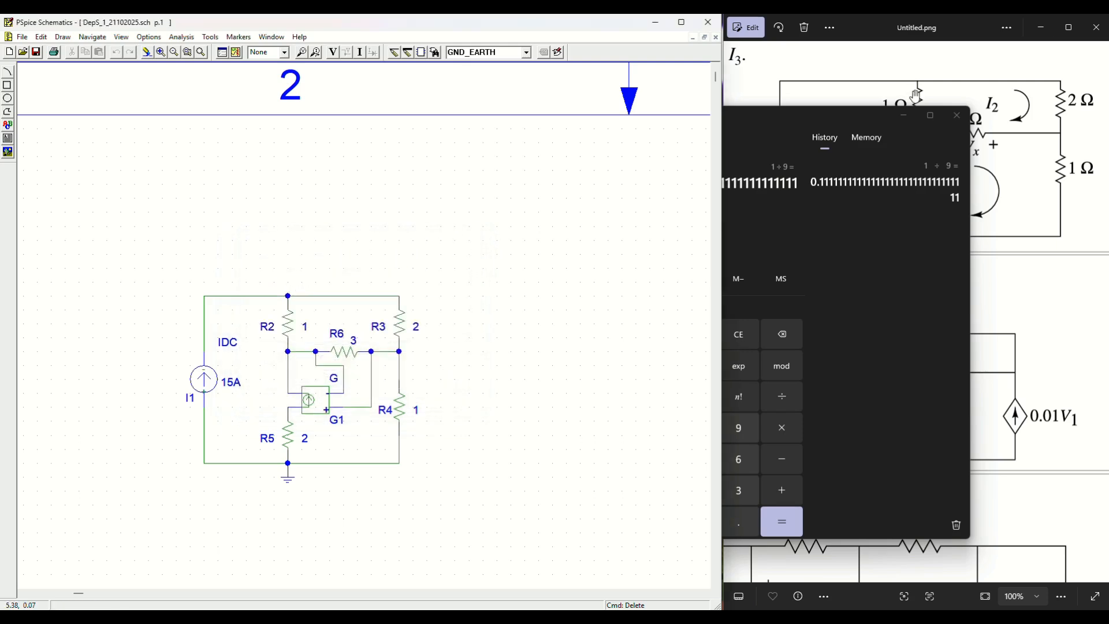
# Step: Run the bias-point simulation and display branch currents of 15A, 8A, 7A, 2A, 6A and 9A
pyautogui.click(909, 114)
pyautogui.scroll(-2, 927, 119)
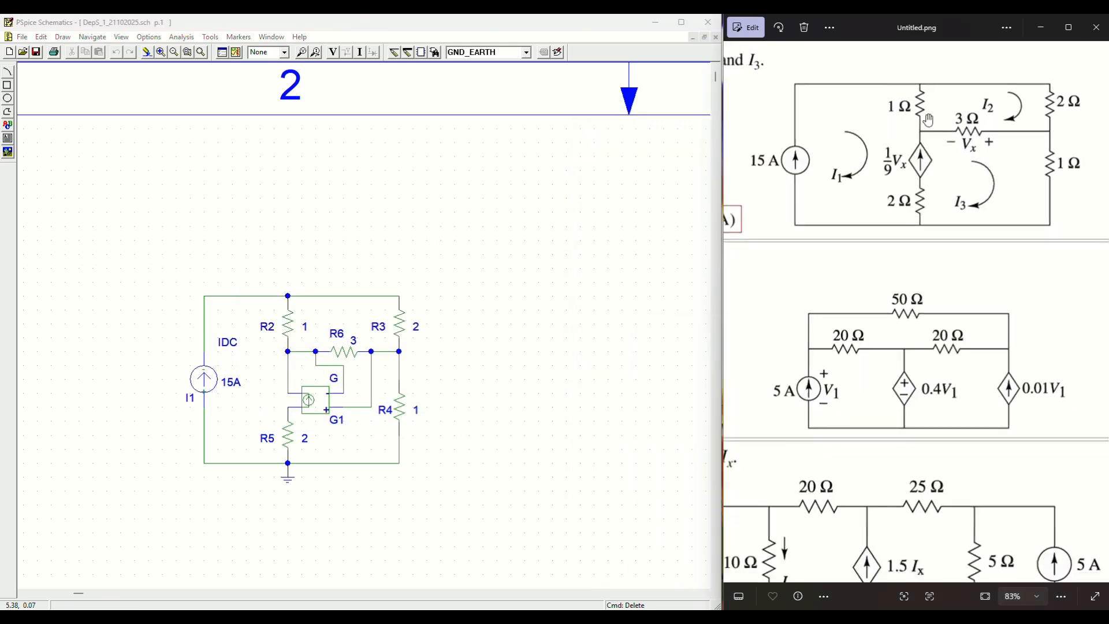
pyautogui.scroll(-2, 927, 120)
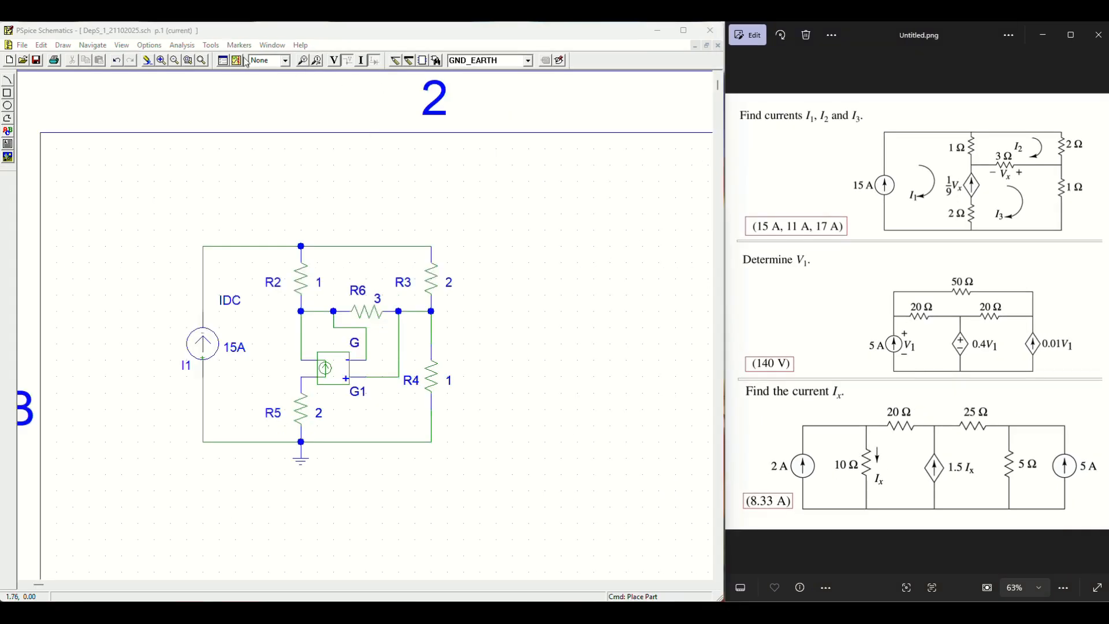
pyautogui.click(237, 62)
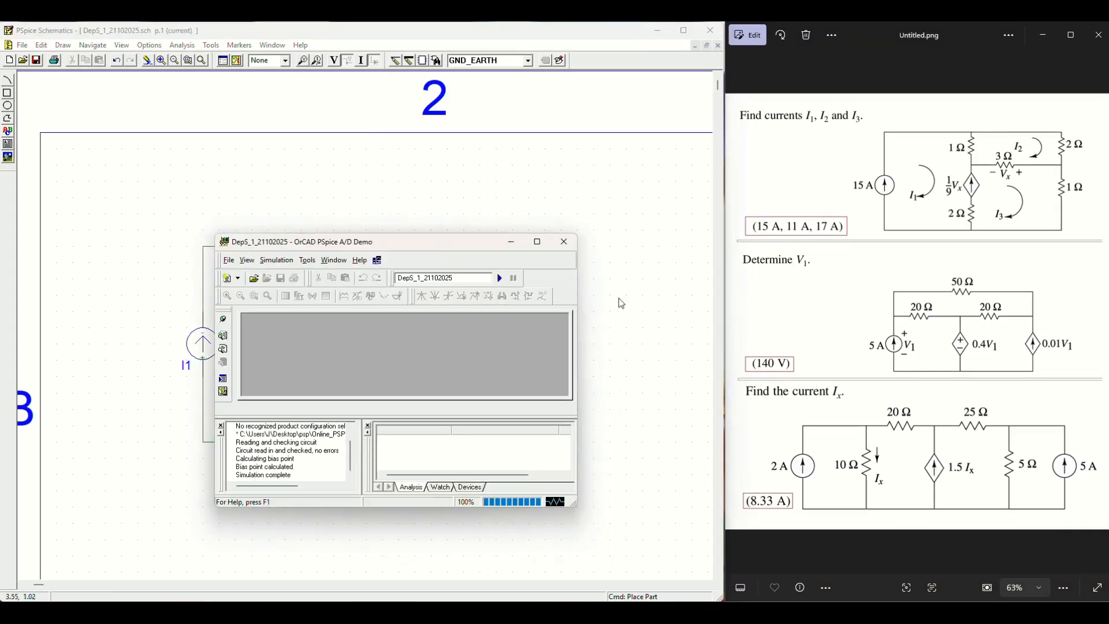
pyautogui.click(511, 242)
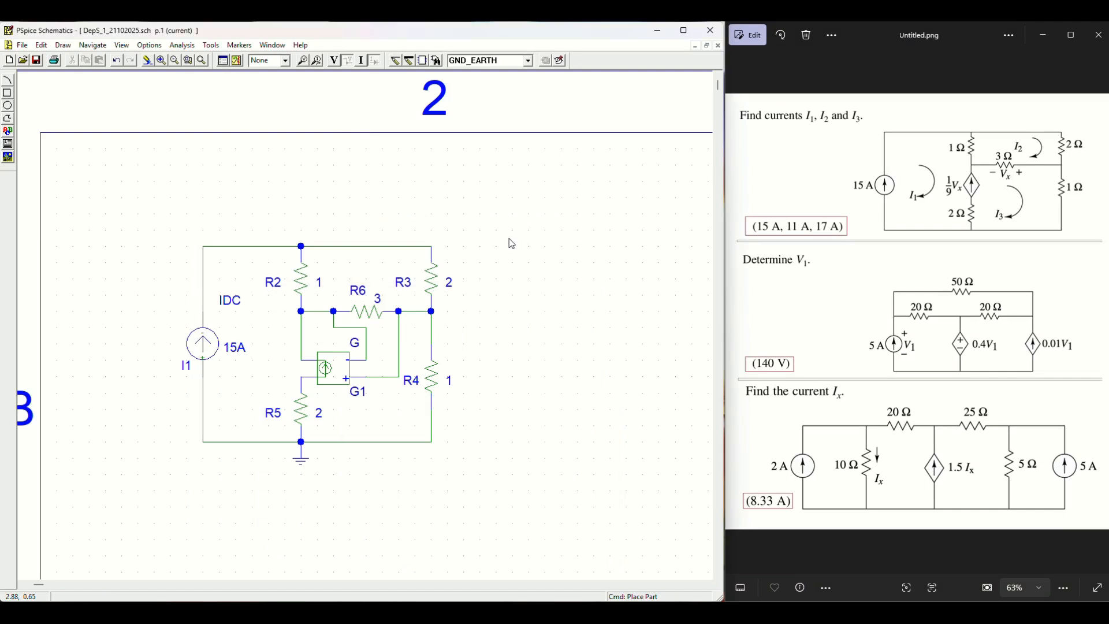
pyautogui.click(361, 61)
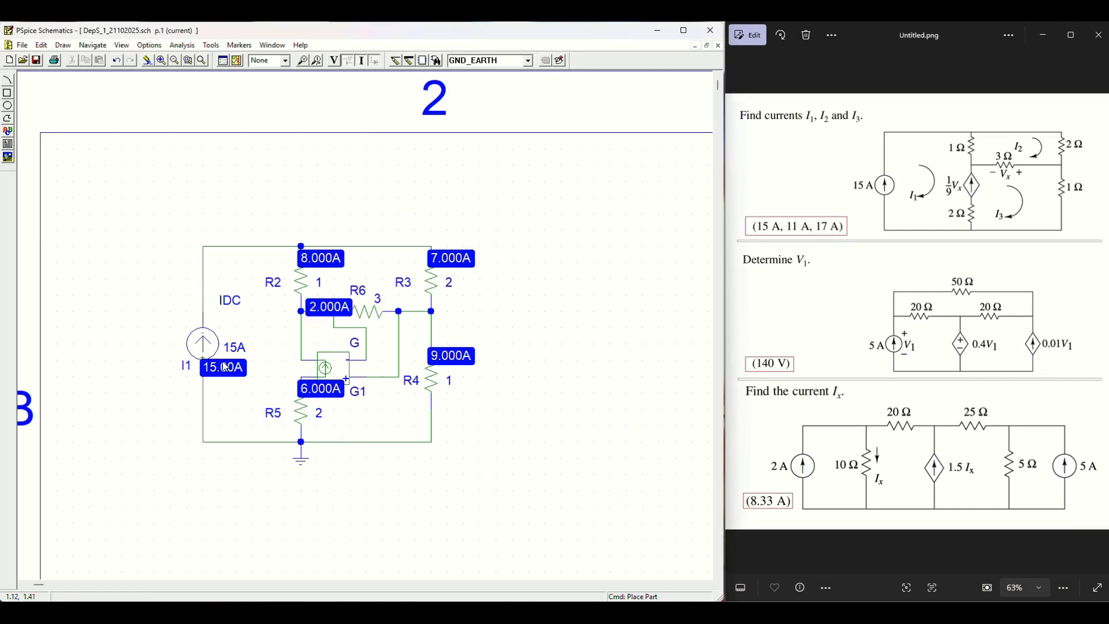
# Step: Walk through the branch currents: I1 15 A, R2 8 A, R3 7 A, R4 9 A, R5 6 A
pyautogui.click(449, 260)
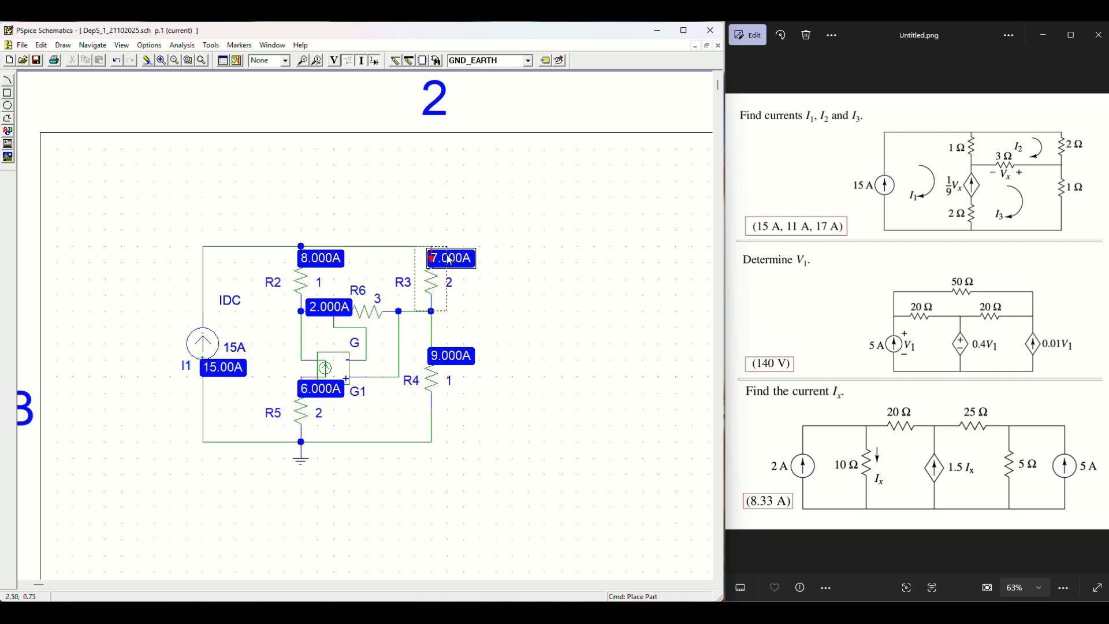
pyautogui.click(458, 362)
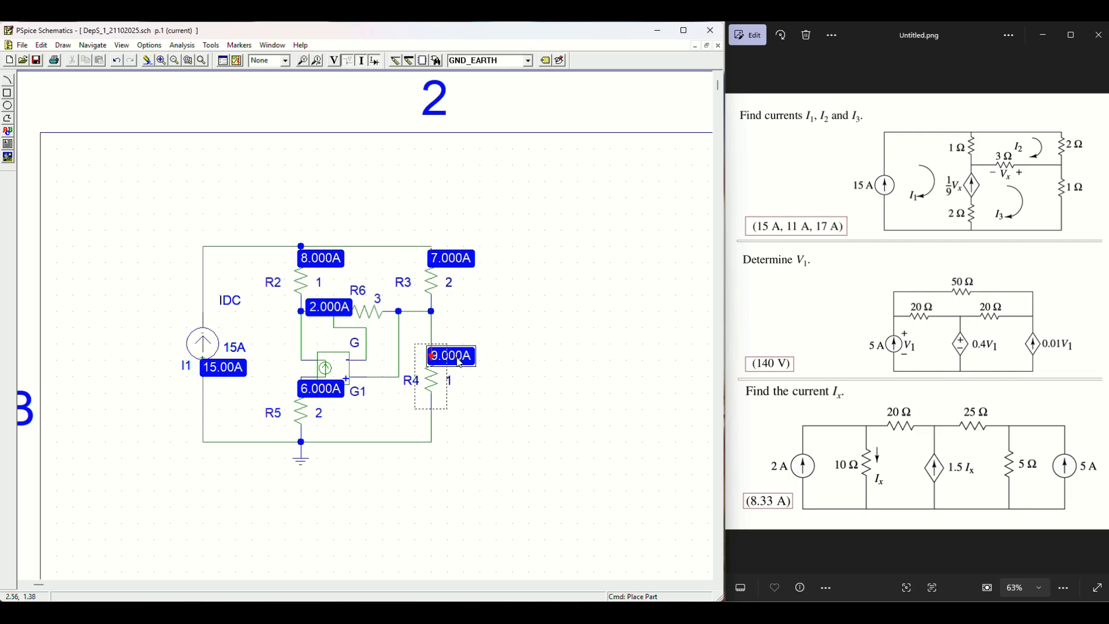
pyautogui.click(548, 374)
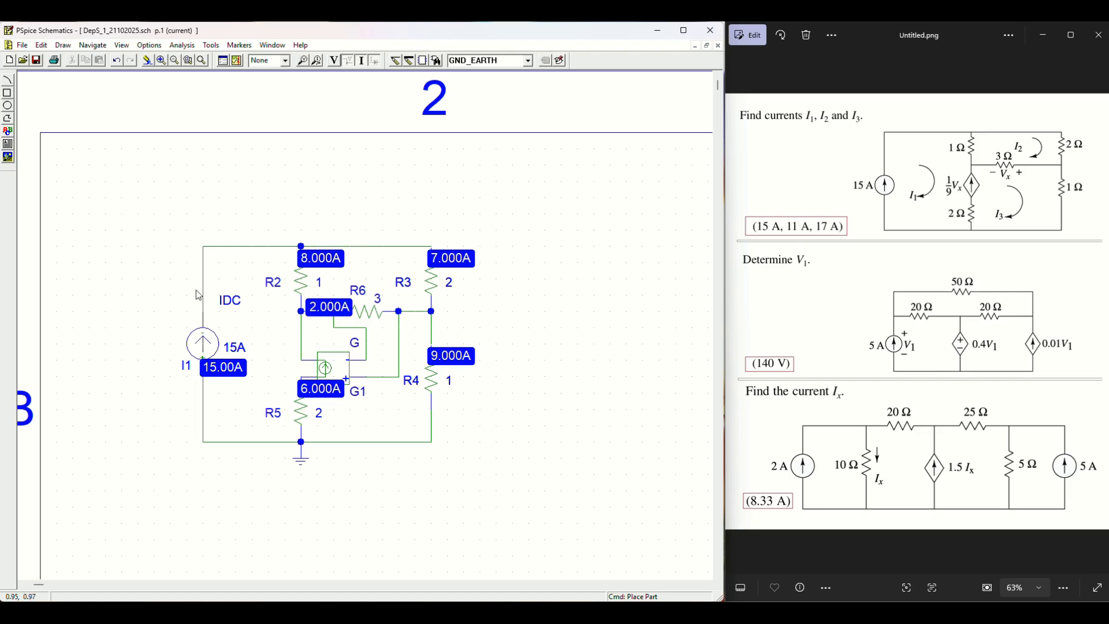
pyautogui.click(241, 373)
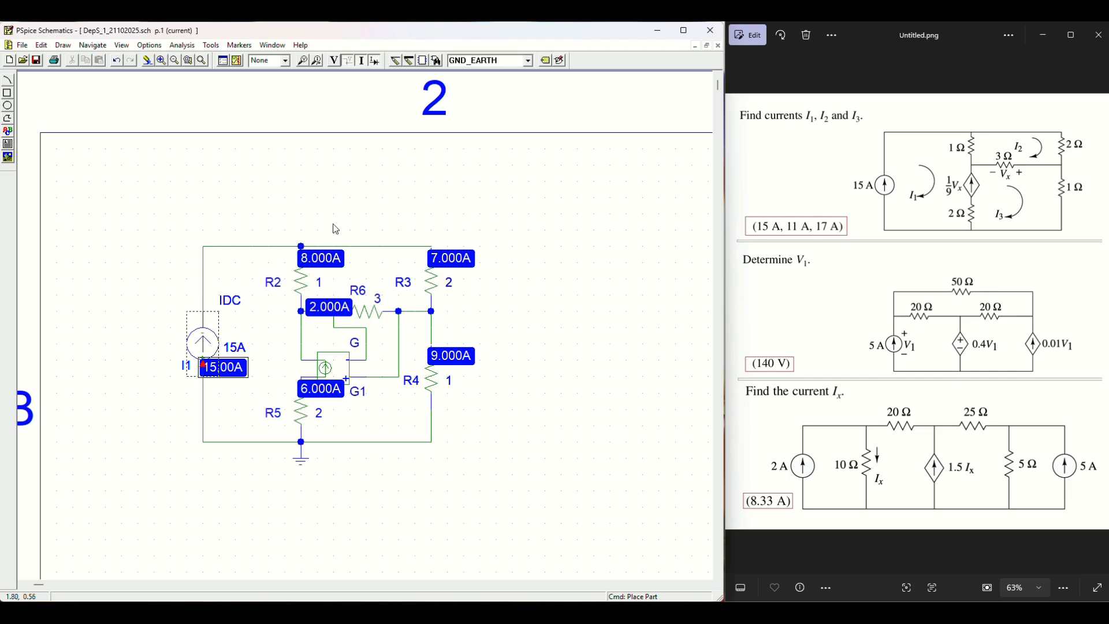
pyautogui.click(329, 263)
pyautogui.click(455, 262)
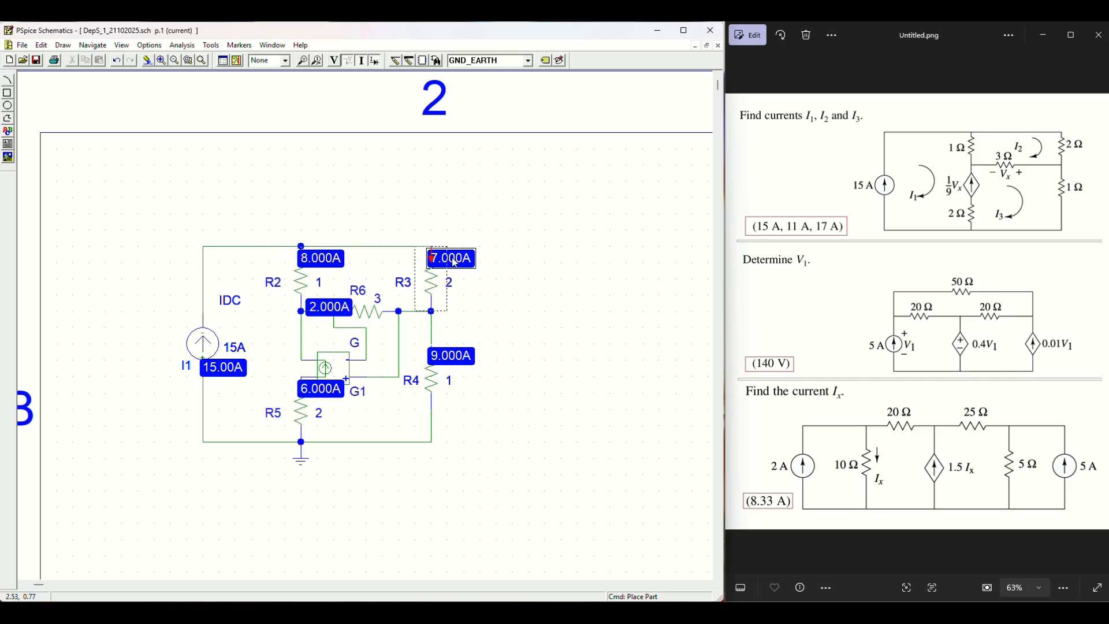
pyautogui.click(328, 263)
pyautogui.click(442, 266)
pyautogui.click(230, 379)
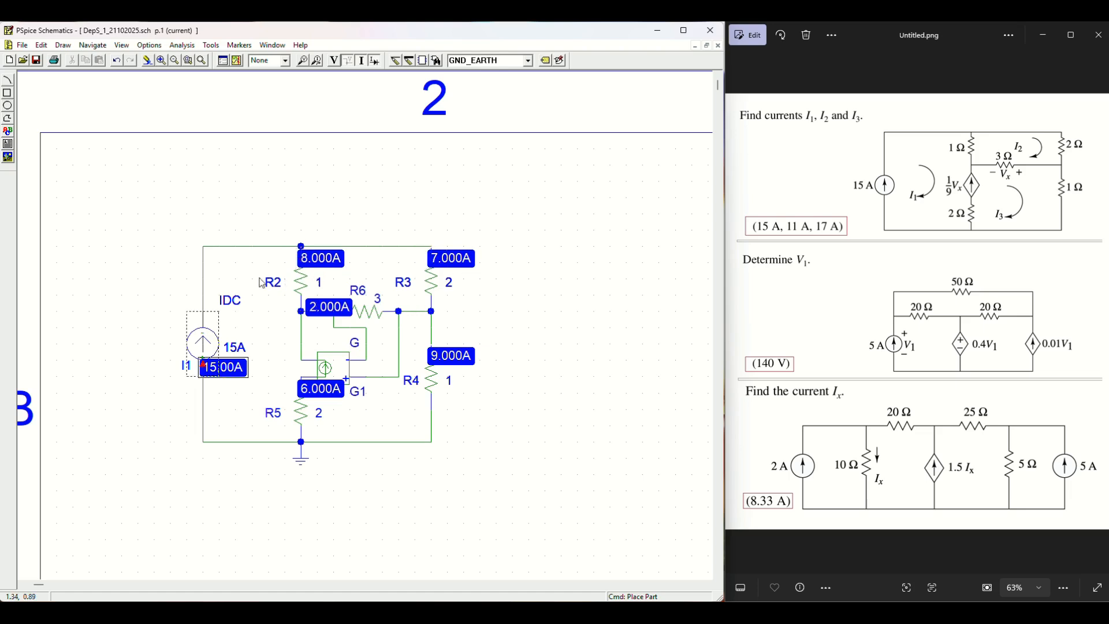
pyautogui.click(332, 262)
pyautogui.click(447, 261)
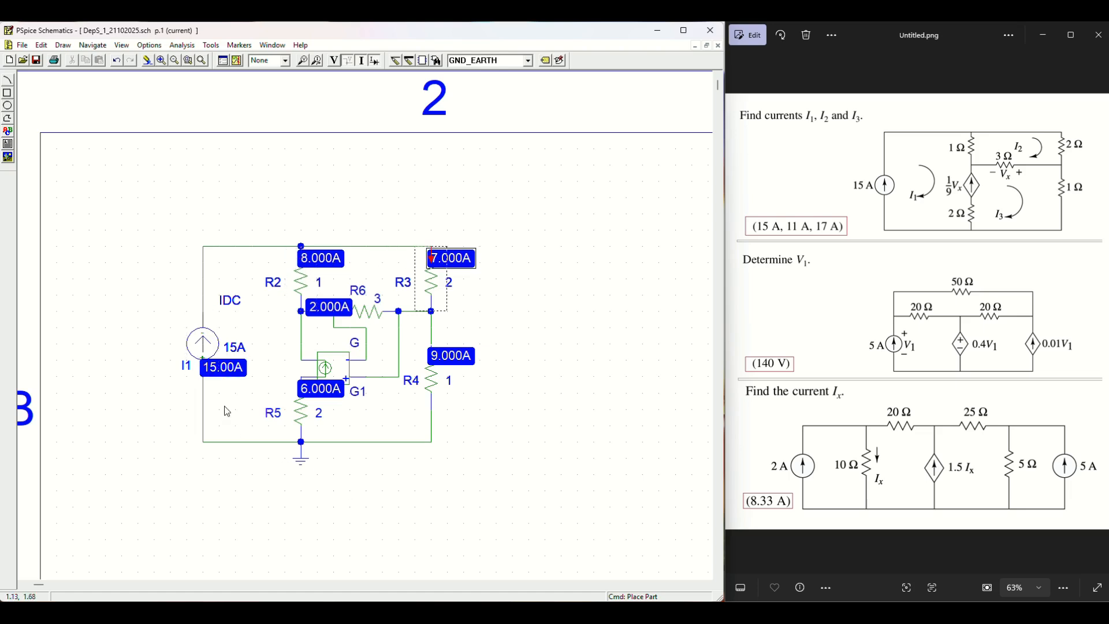
pyautogui.click(459, 364)
pyautogui.click(317, 397)
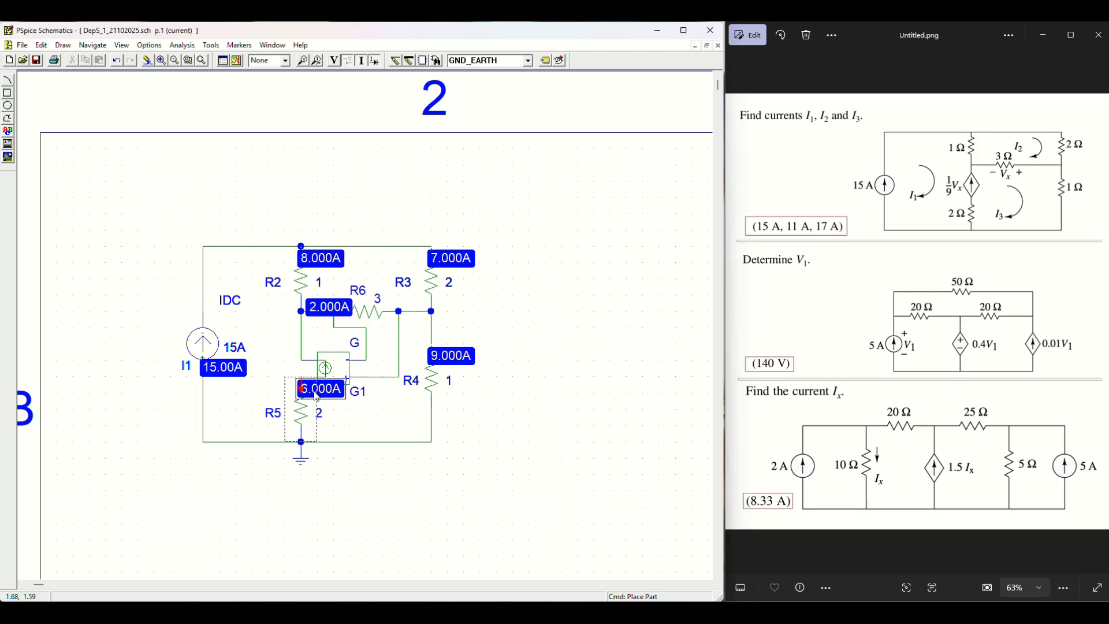
pyautogui.click(465, 361)
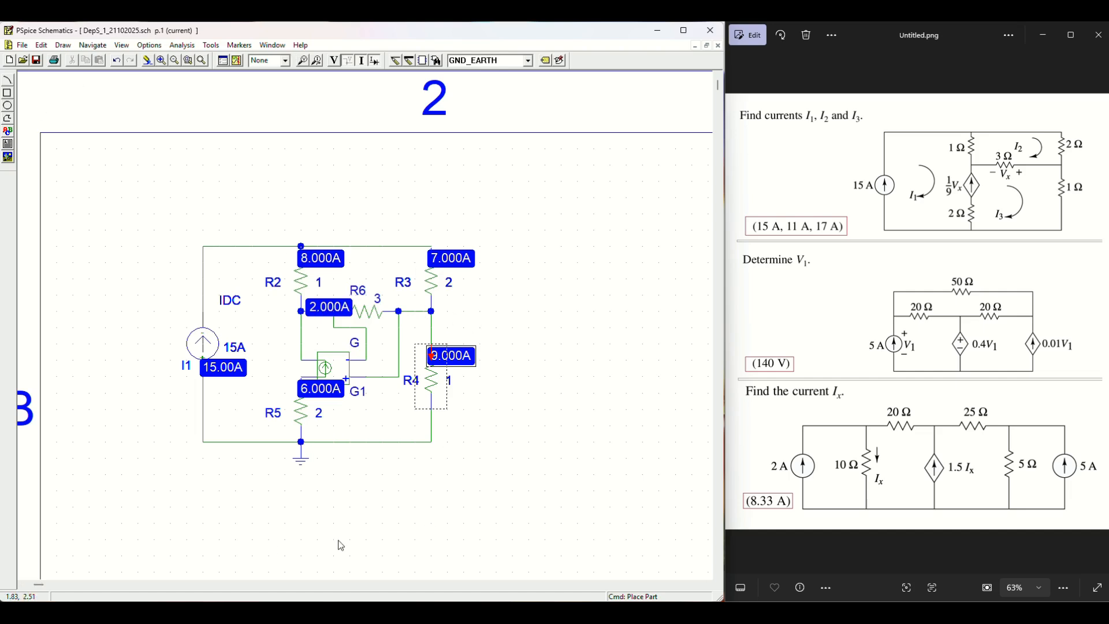
pyautogui.click(527, 267)
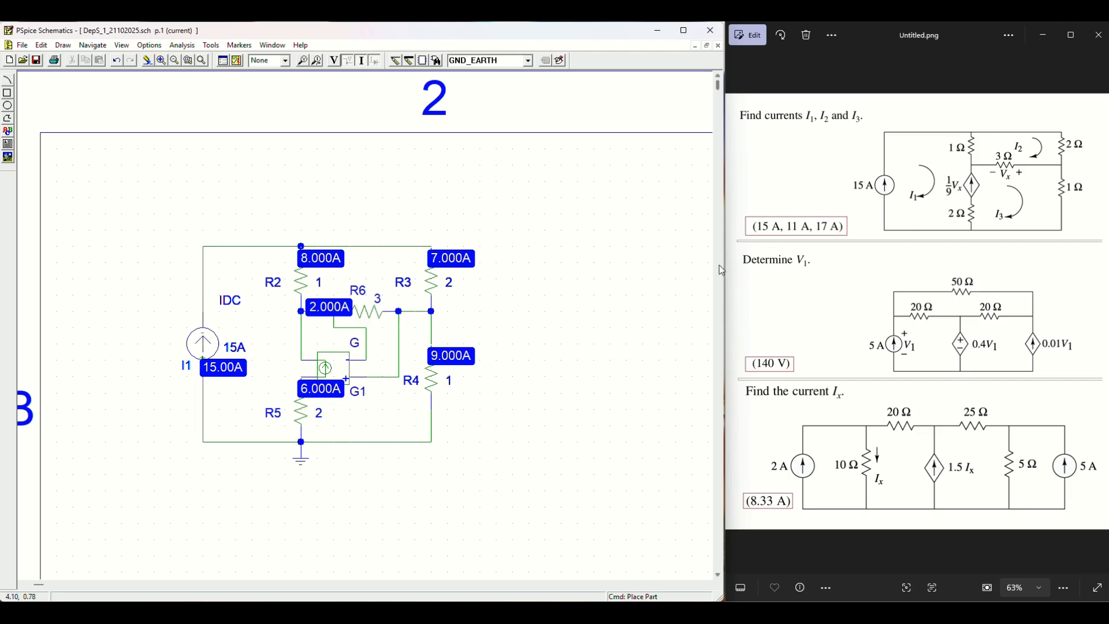
# Step: Recap I1's 15 A, R3's 7 A and R4's 9 A, then start blank Schematic2
pyautogui.click(232, 373)
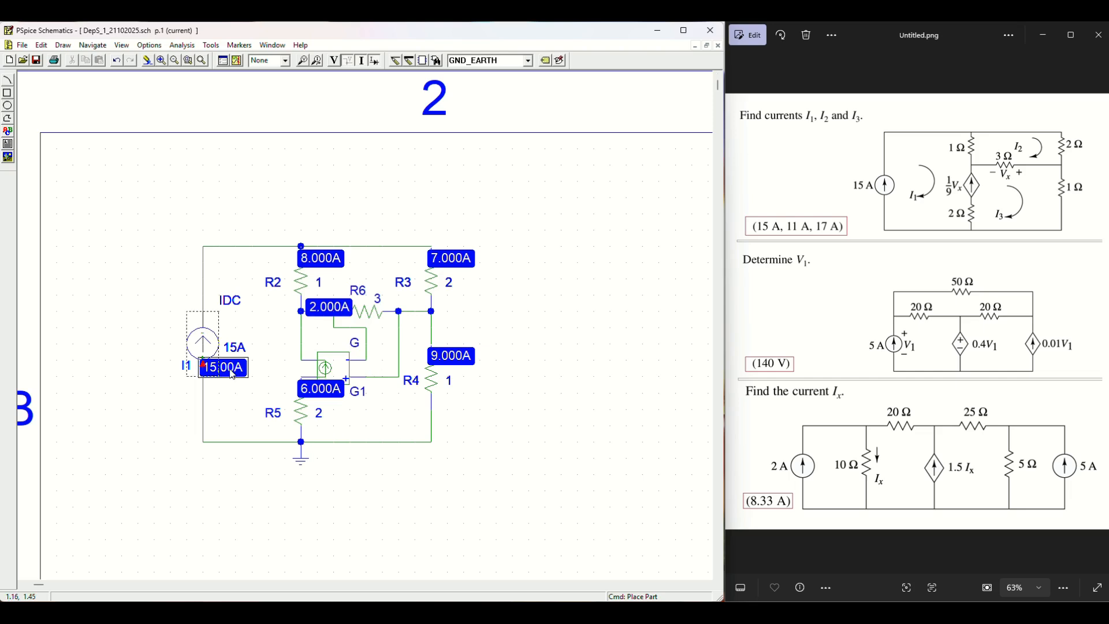
pyautogui.click(453, 258)
pyautogui.click(472, 364)
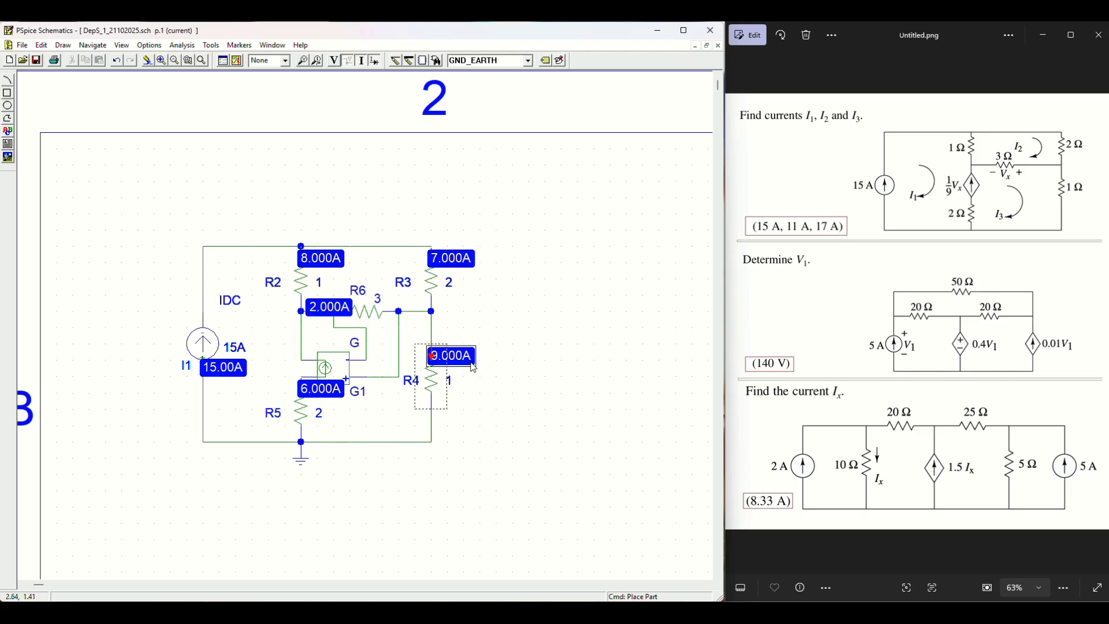
pyautogui.click(533, 265)
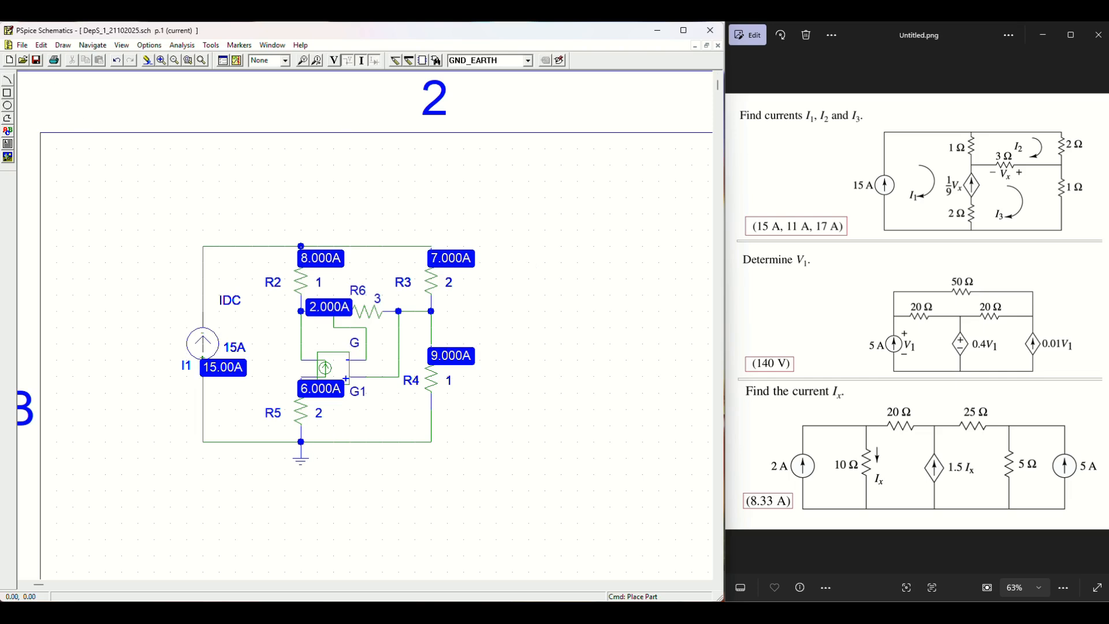
pyautogui.click(9, 61)
# Step: Draw a closed rectangular wire frame on the zoomed-in Schematic2 page
pyautogui.click(161, 61)
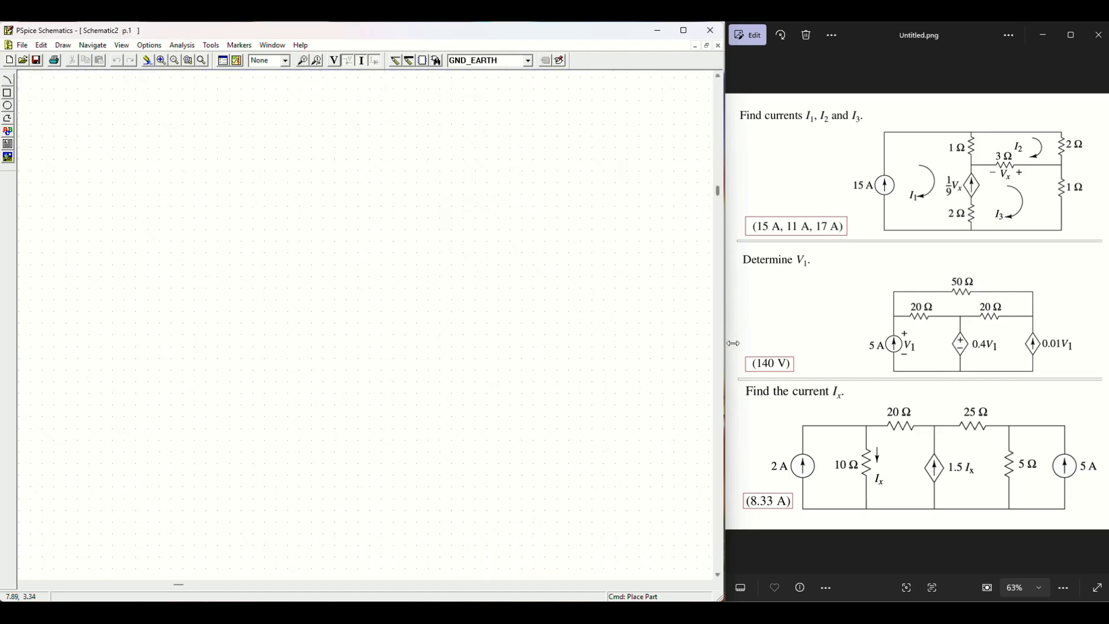
pyautogui.scroll(3, 866, 324)
pyautogui.moveTo(930, 323); pyautogui.dragTo(846, 276)
pyautogui.scroll(-1, 846, 276)
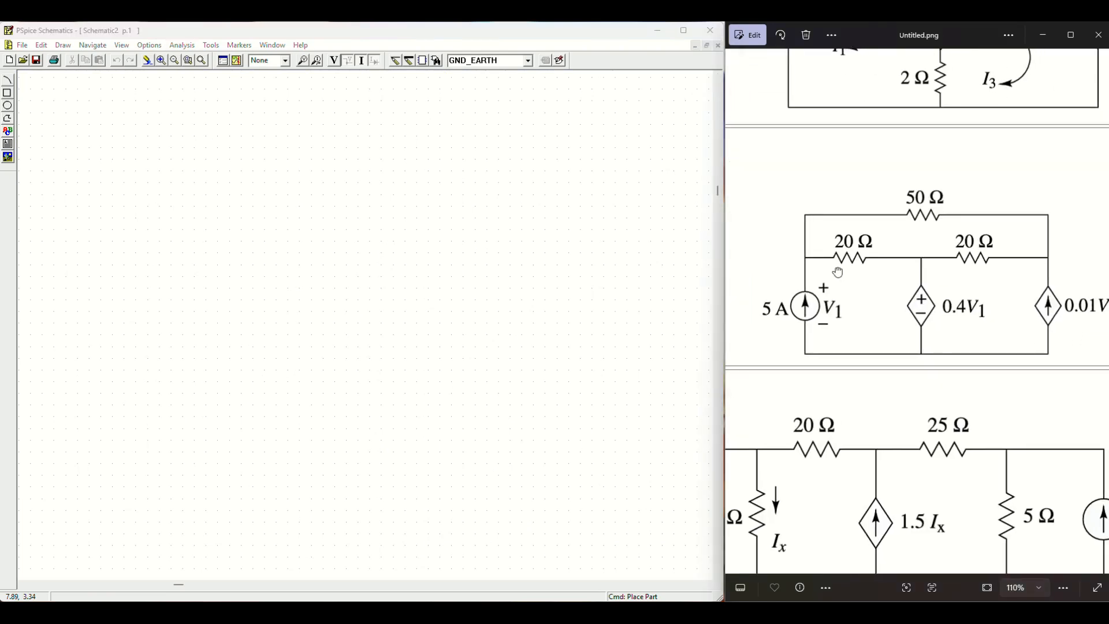
pyautogui.click(395, 60)
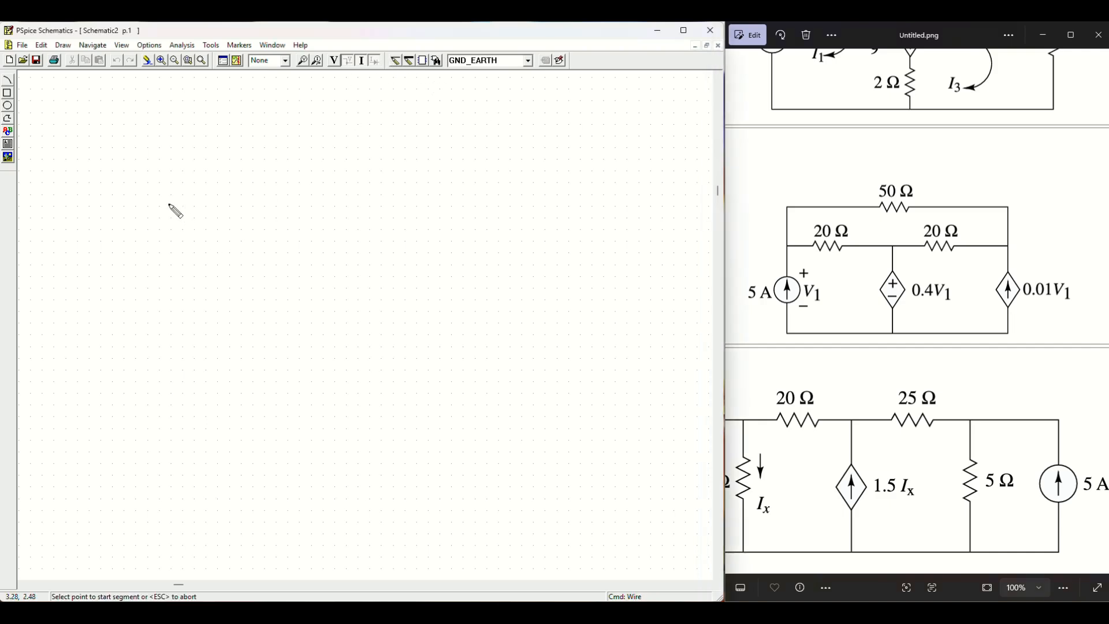
pyautogui.click(160, 172)
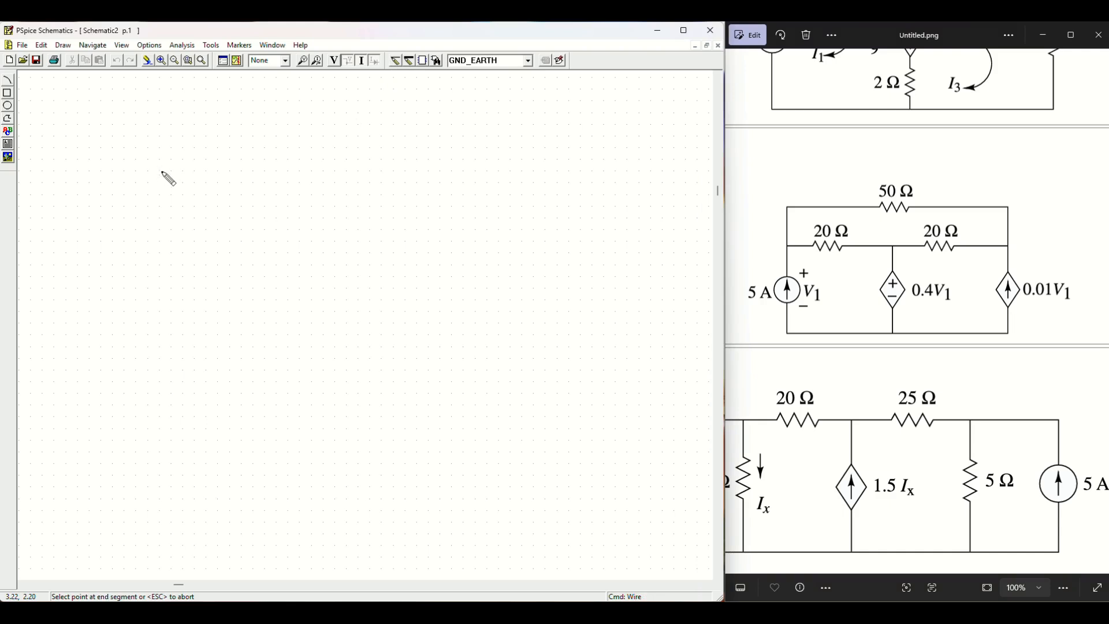
pyautogui.click(475, 172)
pyautogui.click(475, 322)
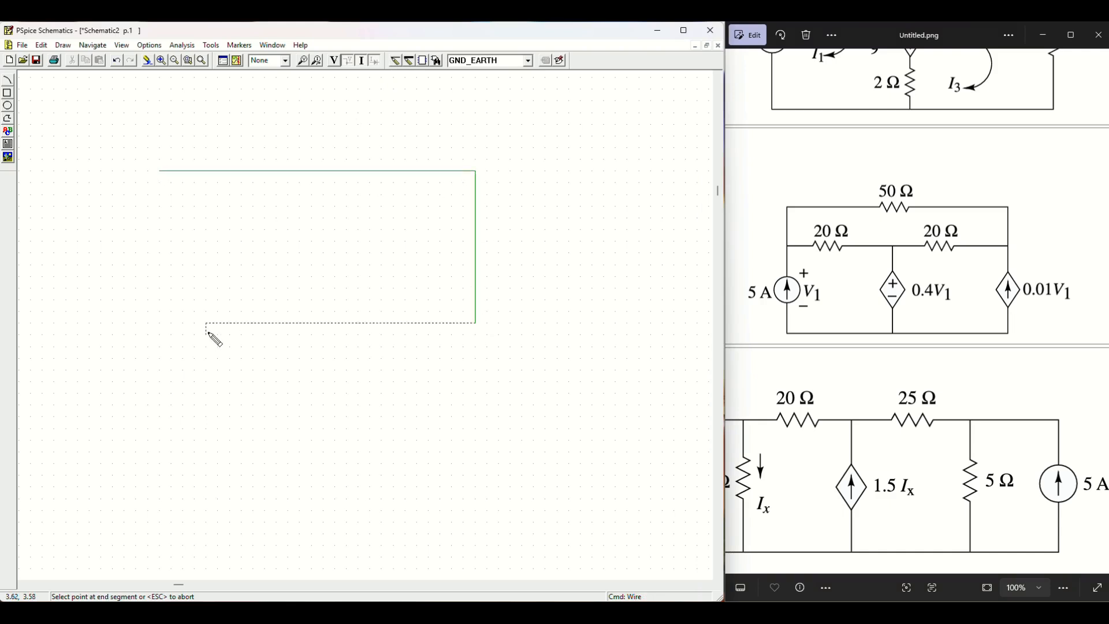
pyautogui.click(160, 322)
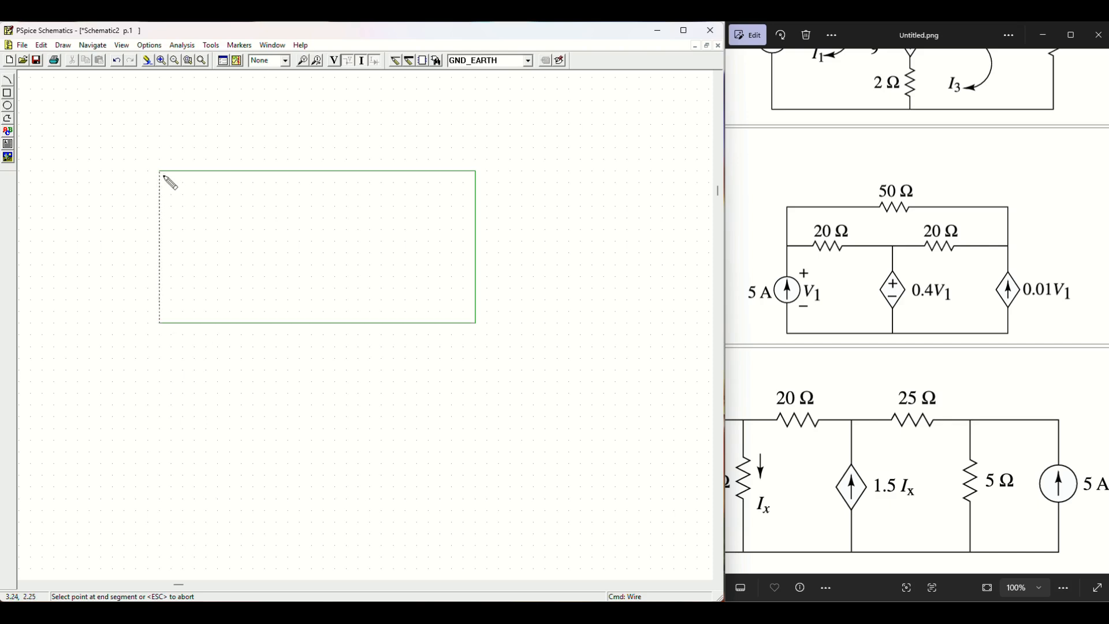
pyautogui.click(160, 172)
# Step: Add a middle horizontal wire across the frame and a central vertical wire down to the bottom
pyautogui.click(160, 230)
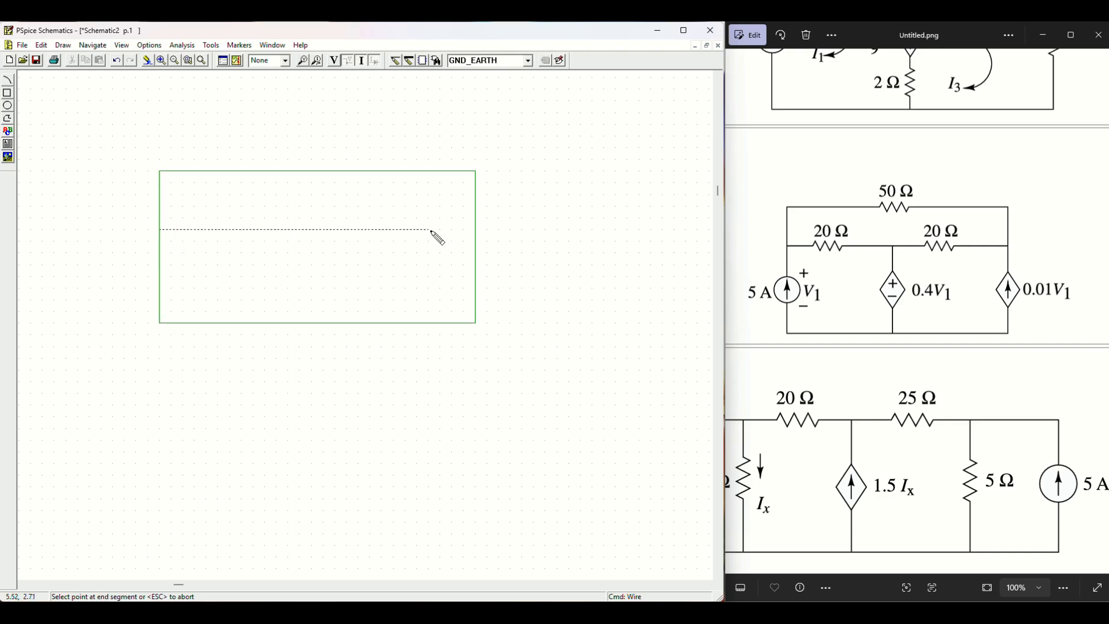
pyautogui.click(476, 229)
pyautogui.click(312, 229)
pyautogui.click(312, 323)
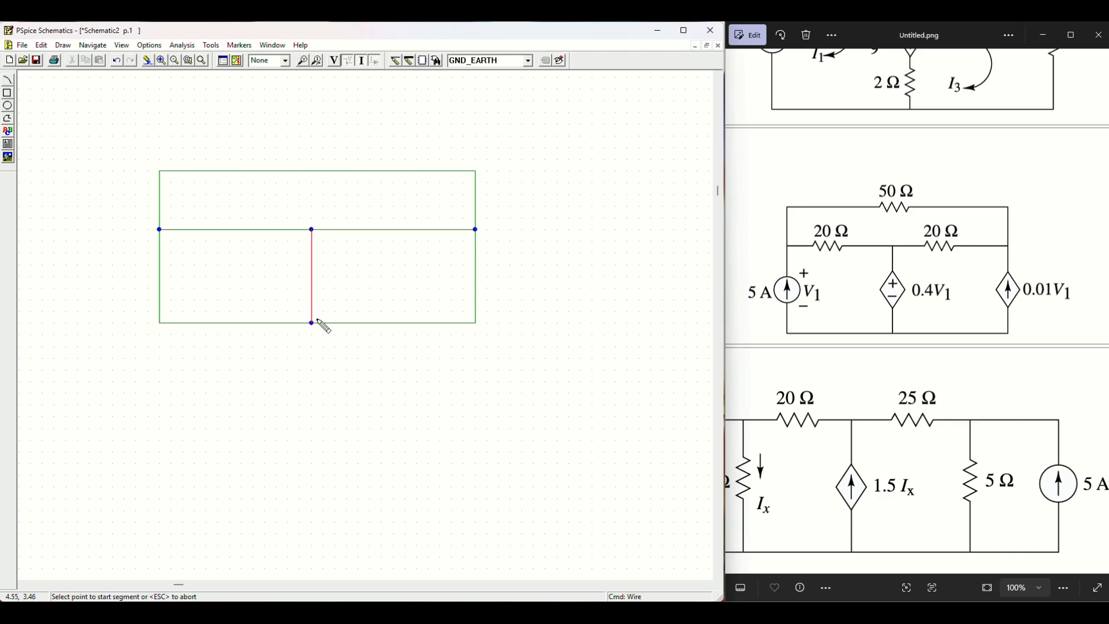
# Step: Place resistor R1 on the top wire and R2, R3 on the middle wire
pyautogui.click(527, 61)
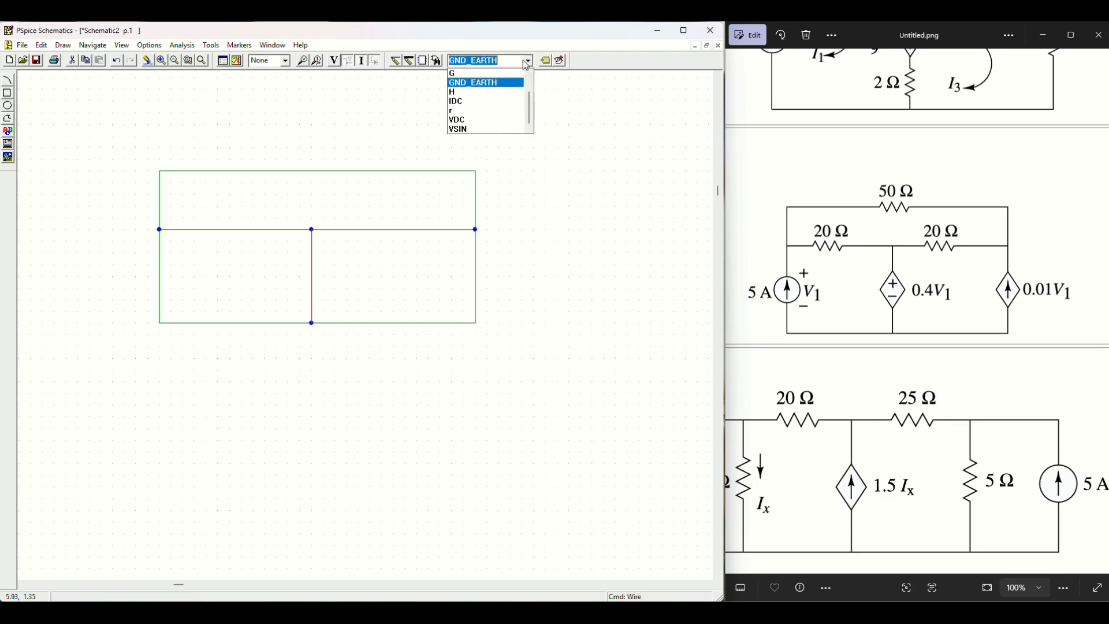
pyautogui.click(477, 110)
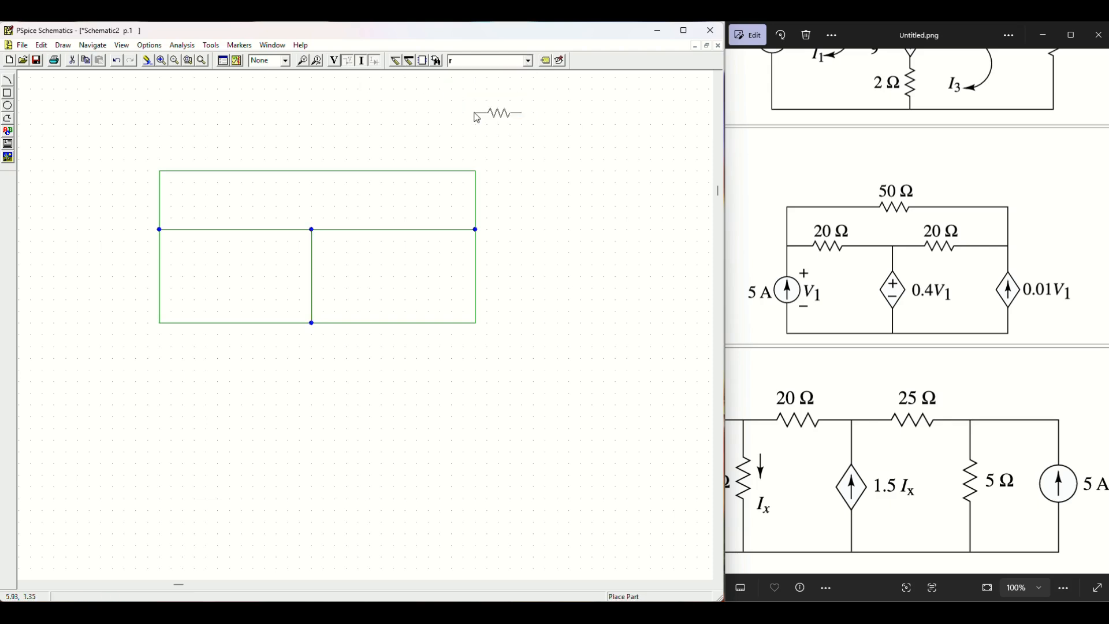
pyautogui.click(289, 171)
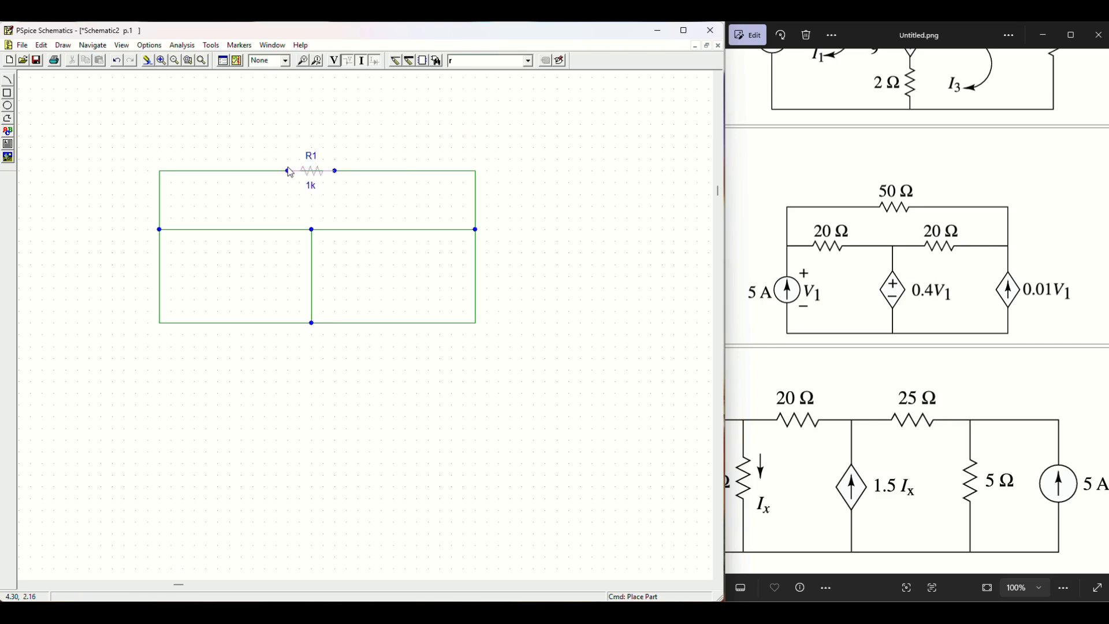
pyautogui.click(217, 229)
pyautogui.click(381, 230)
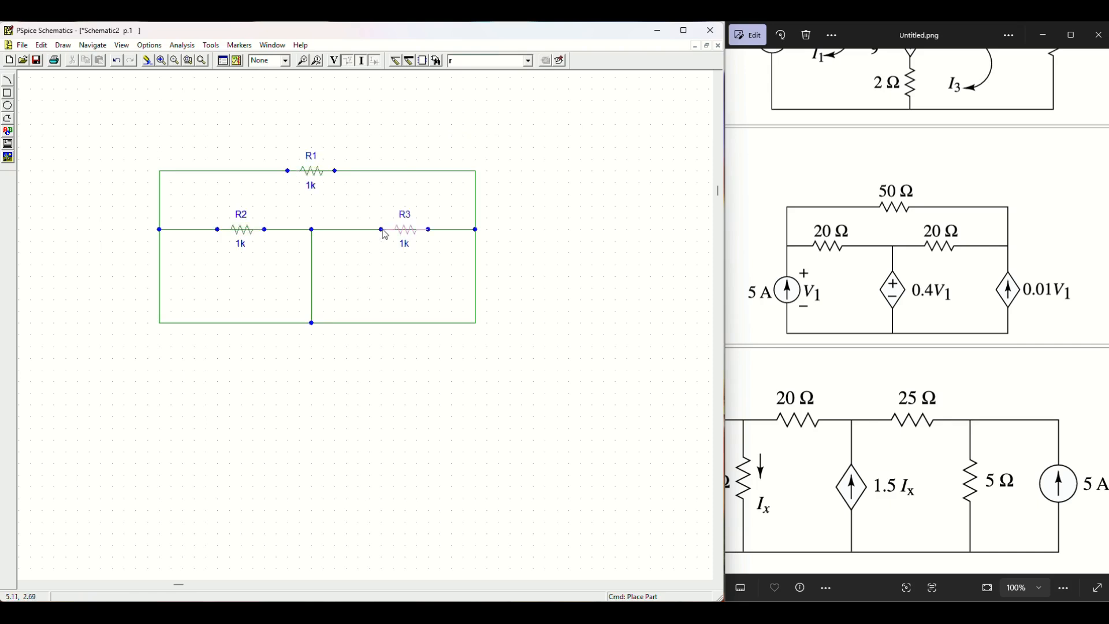
# Step: Place IDC current source I1, rotated to point upward, on the left wire
pyautogui.click(528, 60)
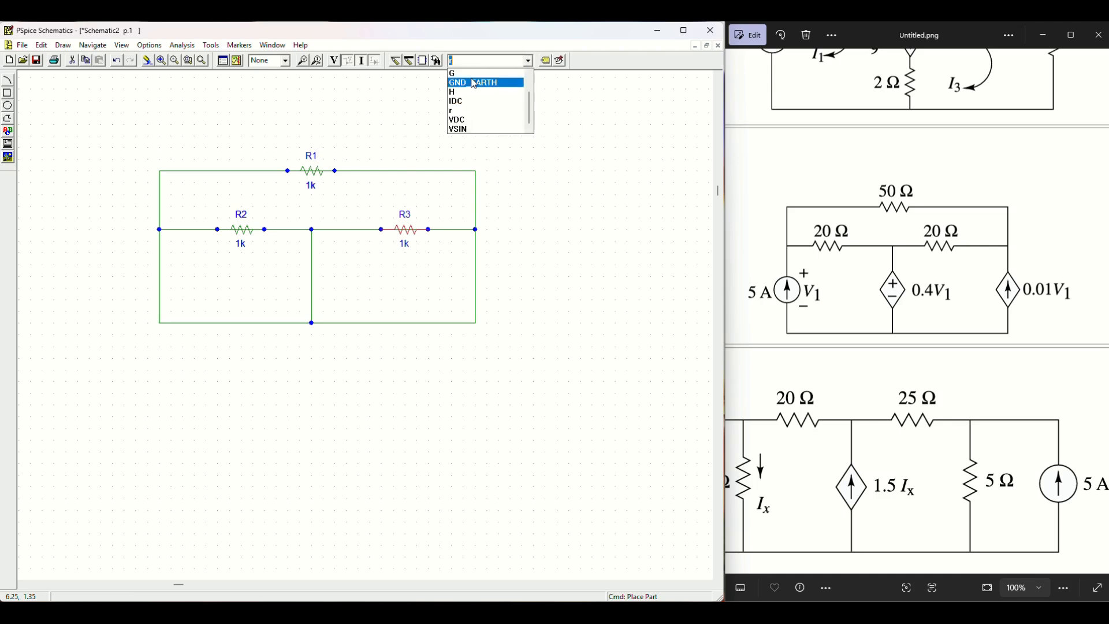
pyautogui.click(485, 103)
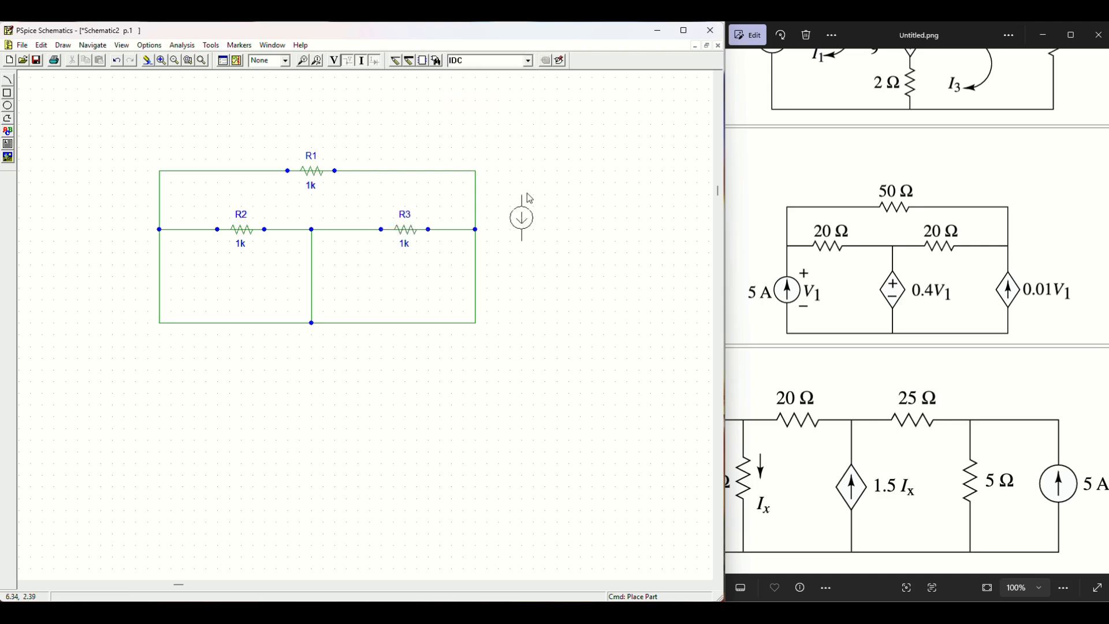
pyautogui.hotkey('ctrl', 't')
pyautogui.click(403, 327)
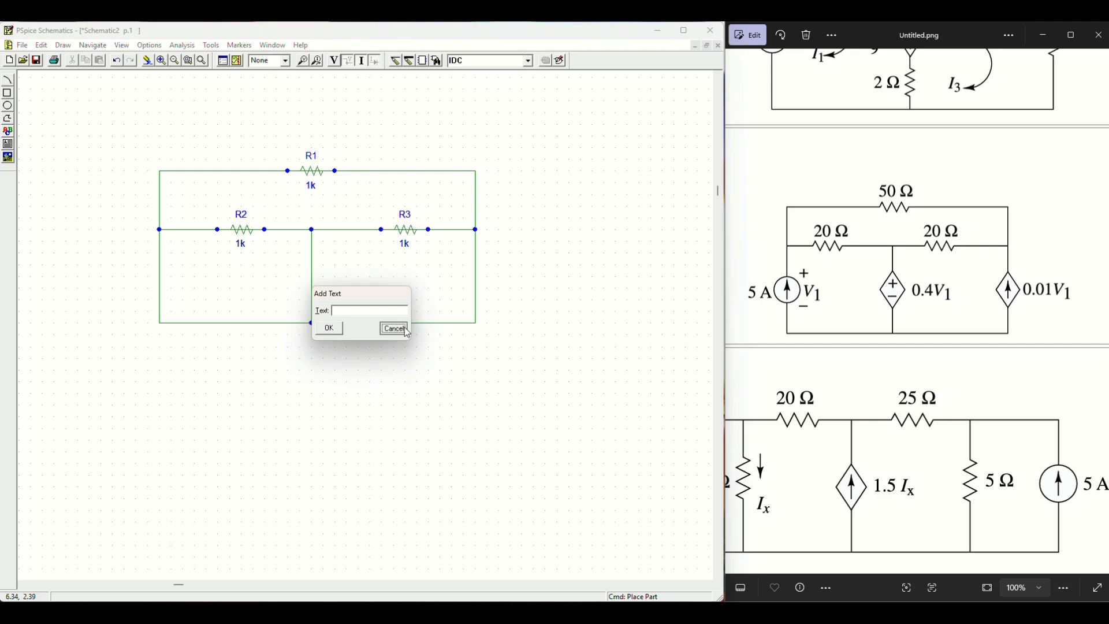
pyautogui.click(528, 63)
pyautogui.click(530, 64)
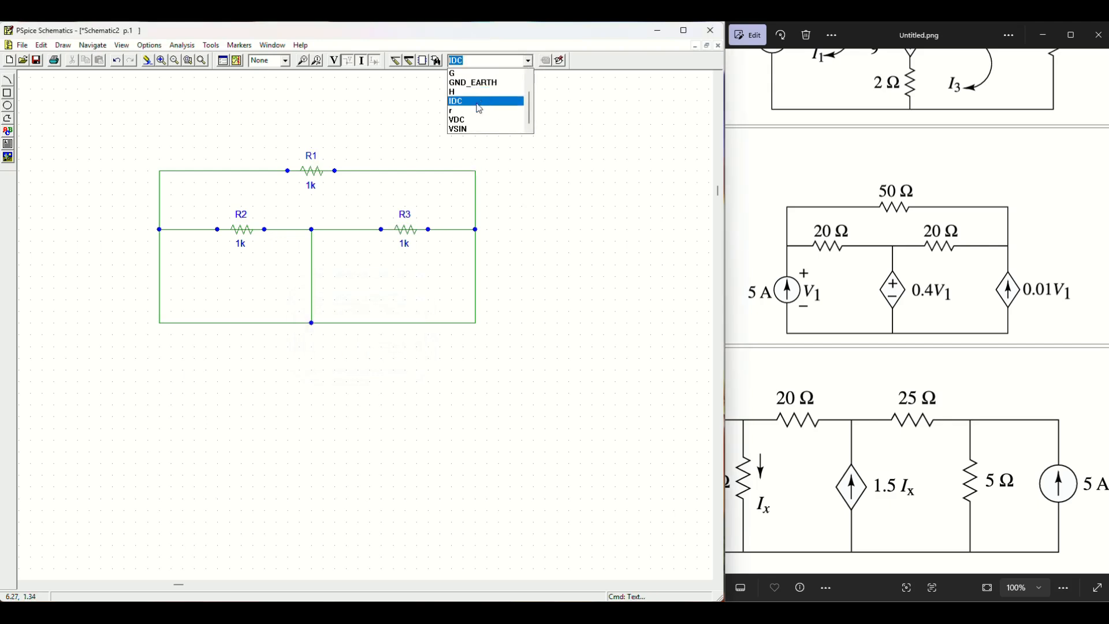
pyautogui.click(478, 102)
pyautogui.hotkey('ctrl', 'r')
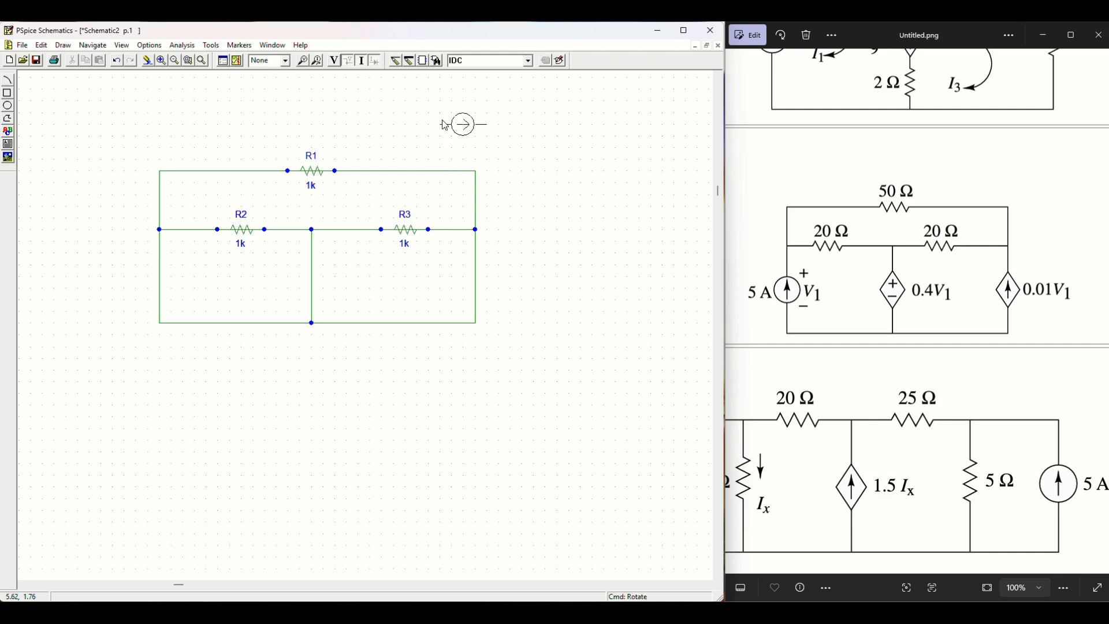
pyautogui.hotkey('ctrl', 'r')
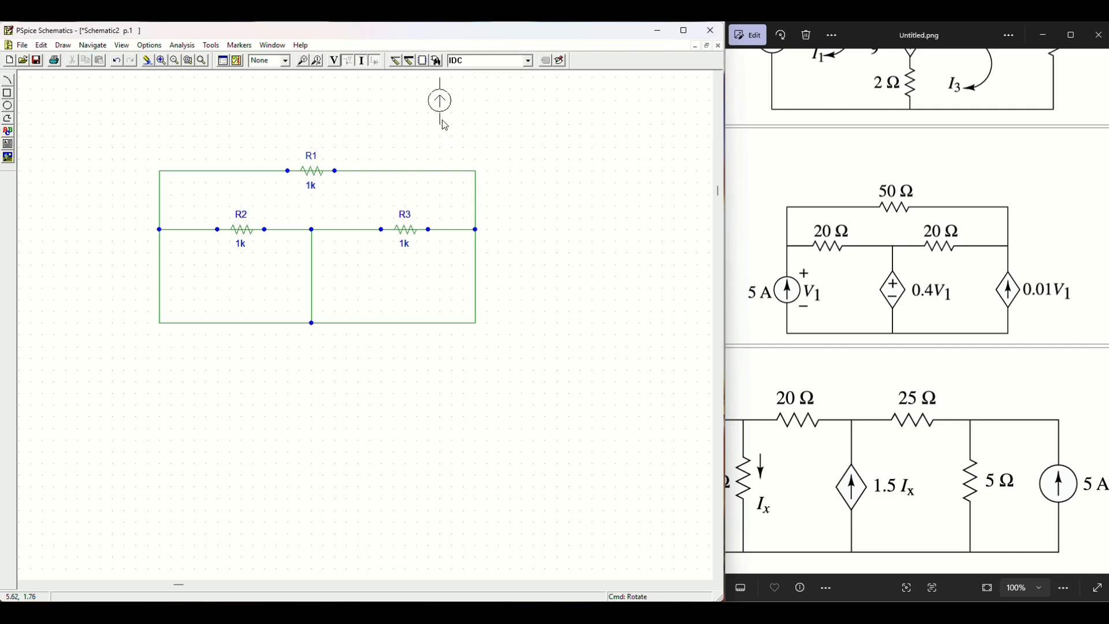
pyautogui.click(161, 303)
pyautogui.rightClick(584, 263)
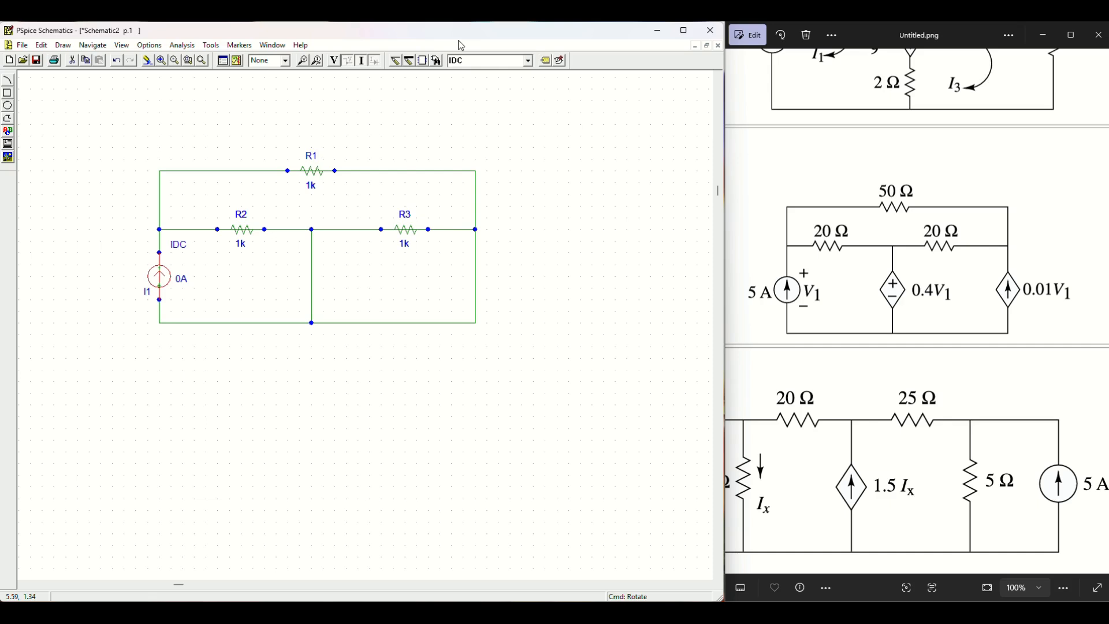
# Step: Place dependent source E1 below the circuit
pyautogui.click(529, 60)
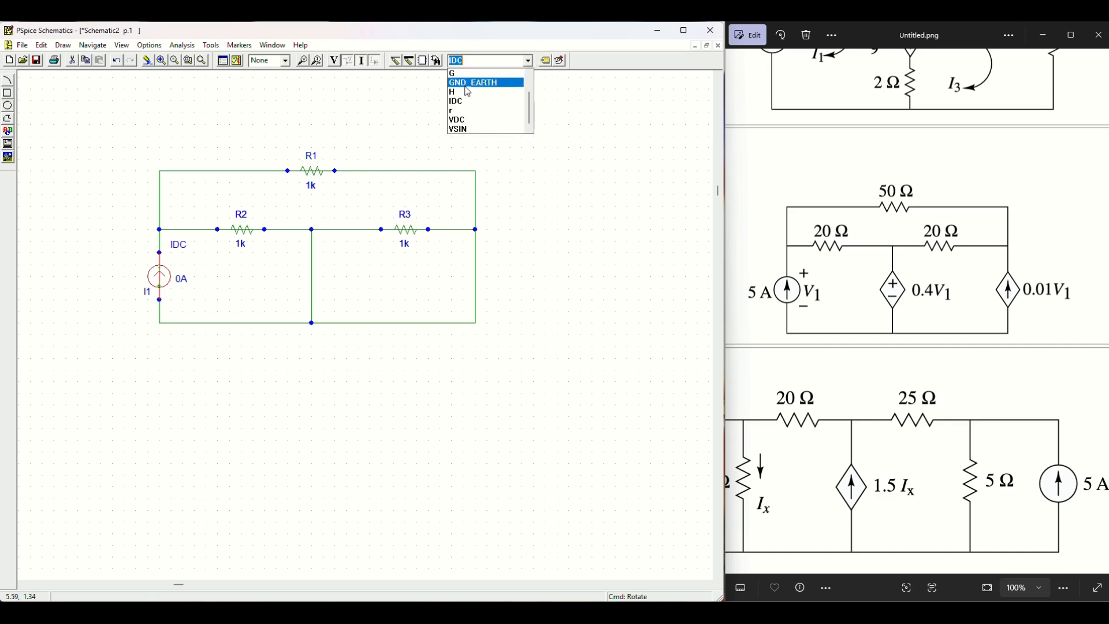
pyautogui.scroll(2, 485, 98)
pyautogui.click(466, 84)
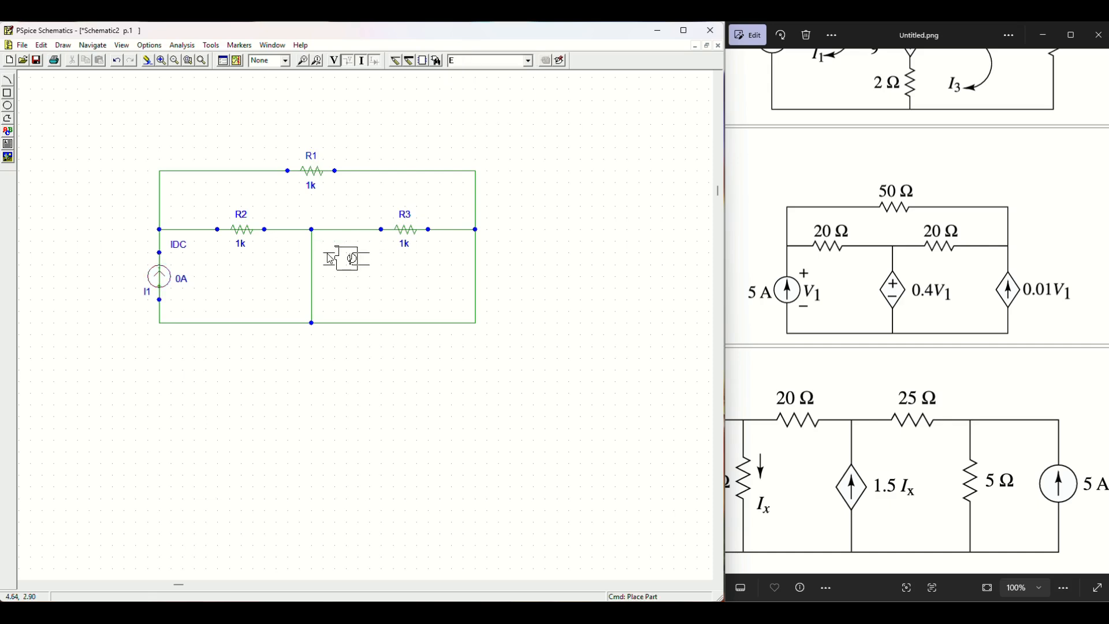
pyautogui.click(311, 380)
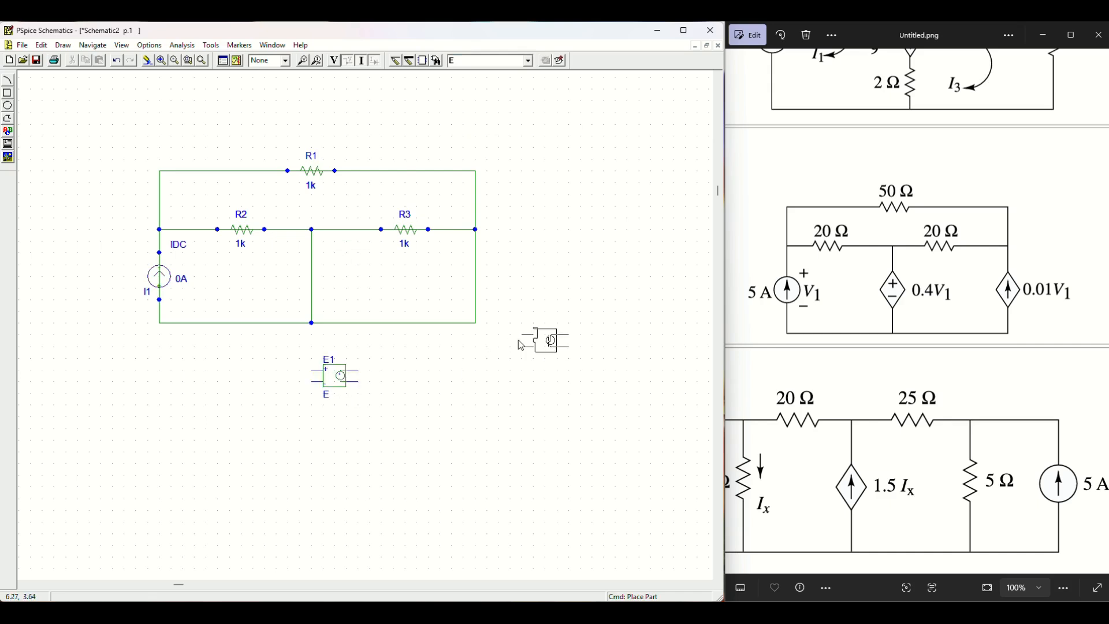
pyautogui.rightClick(520, 344)
# Step: Place dependent source G1, rotated twice, on the circuit's right wire
pyautogui.click(528, 60)
pyautogui.click(462, 99)
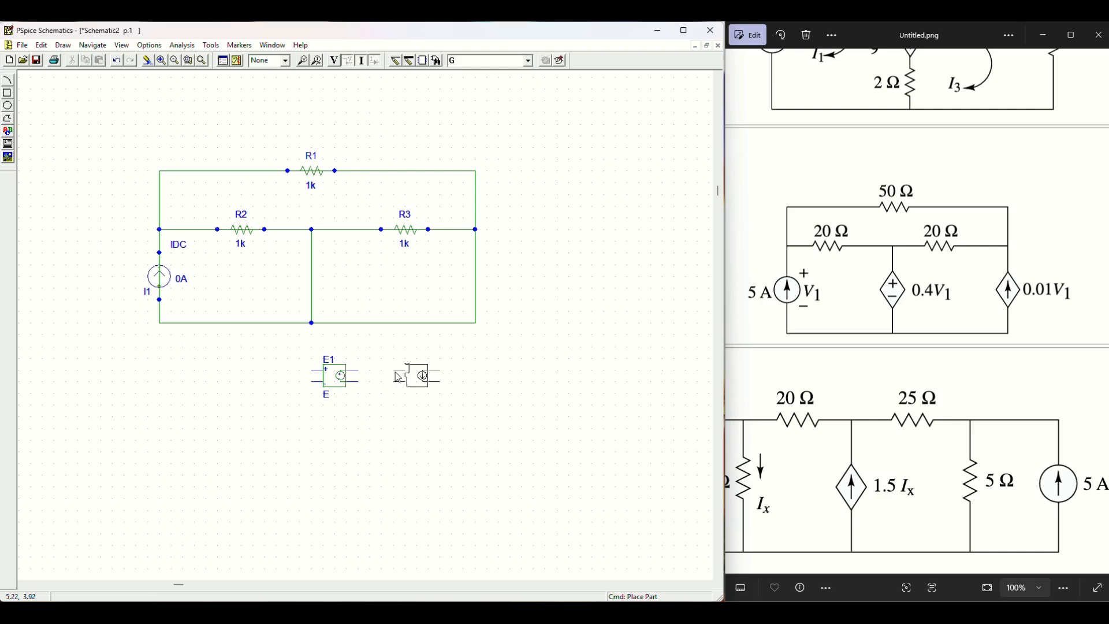
pyautogui.hotkey('ctrl', 'r')
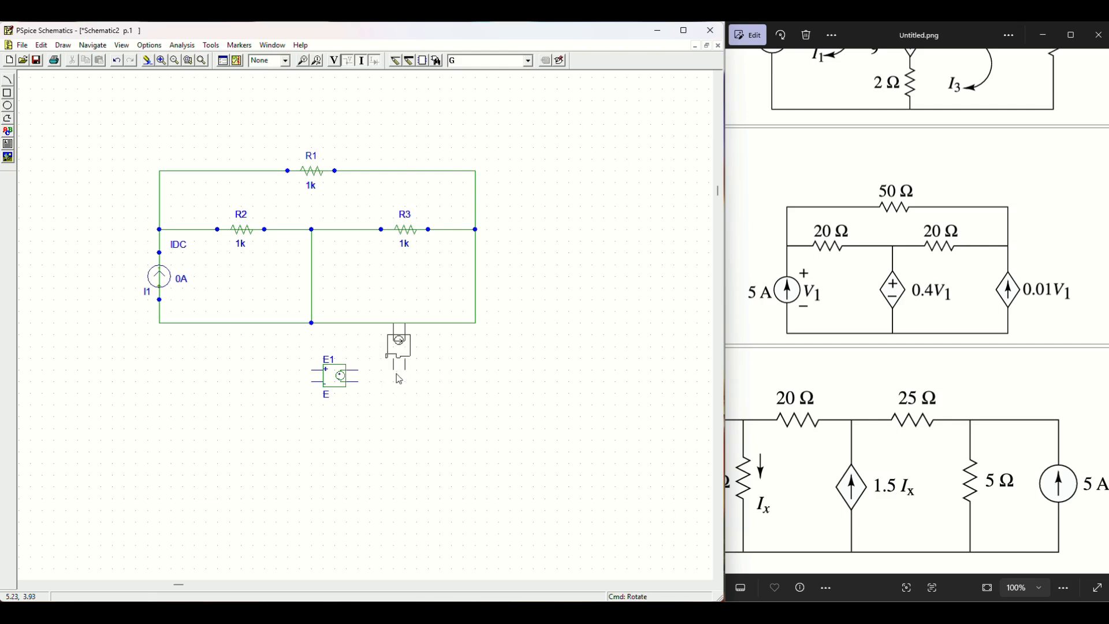
pyautogui.hotkey('ctrl', 'r')
pyautogui.click(521, 291)
pyautogui.rightClick(591, 290)
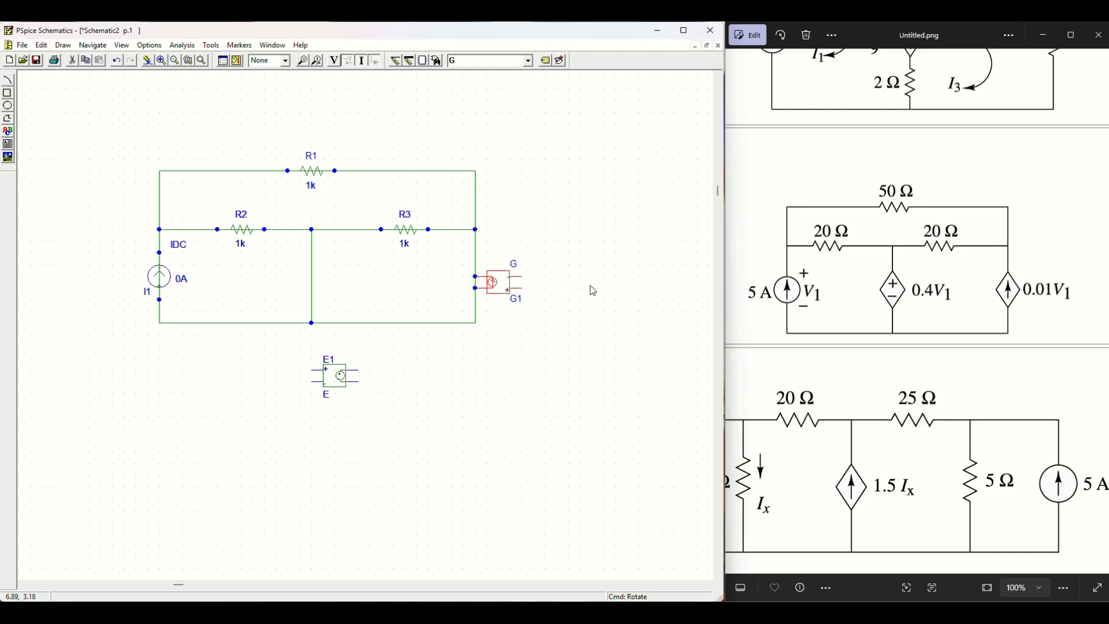
# Step: Move E1 beside the middle wire and add a GND_EARTH ground under the bottom middle node
pyautogui.click(330, 391)
pyautogui.moveTo(330, 391); pyautogui.dragTo(291, 293)
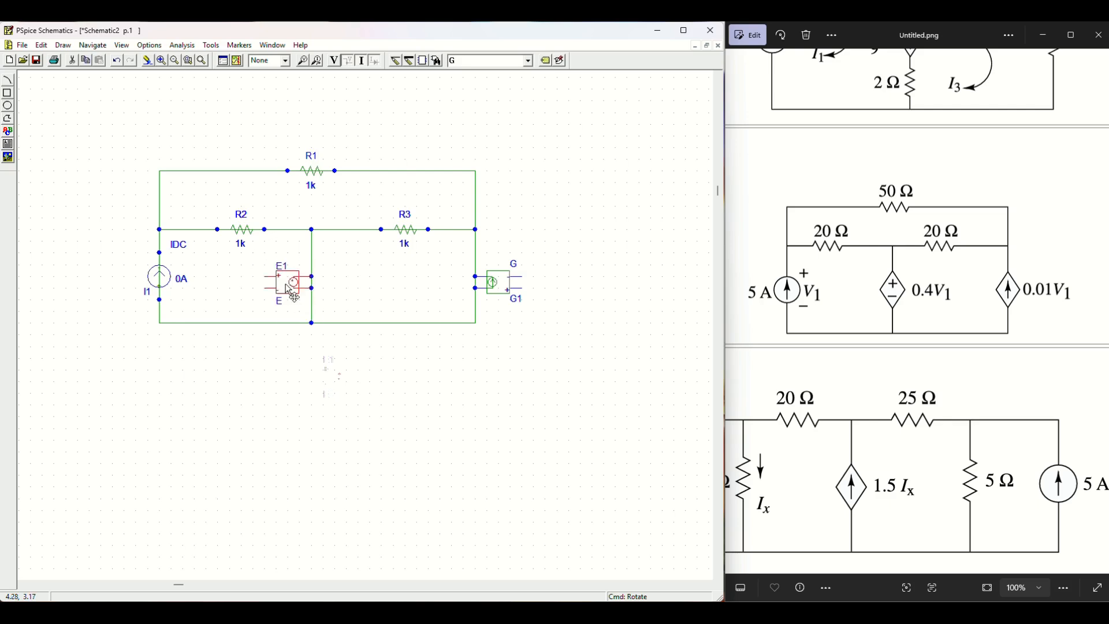
pyautogui.click(528, 60)
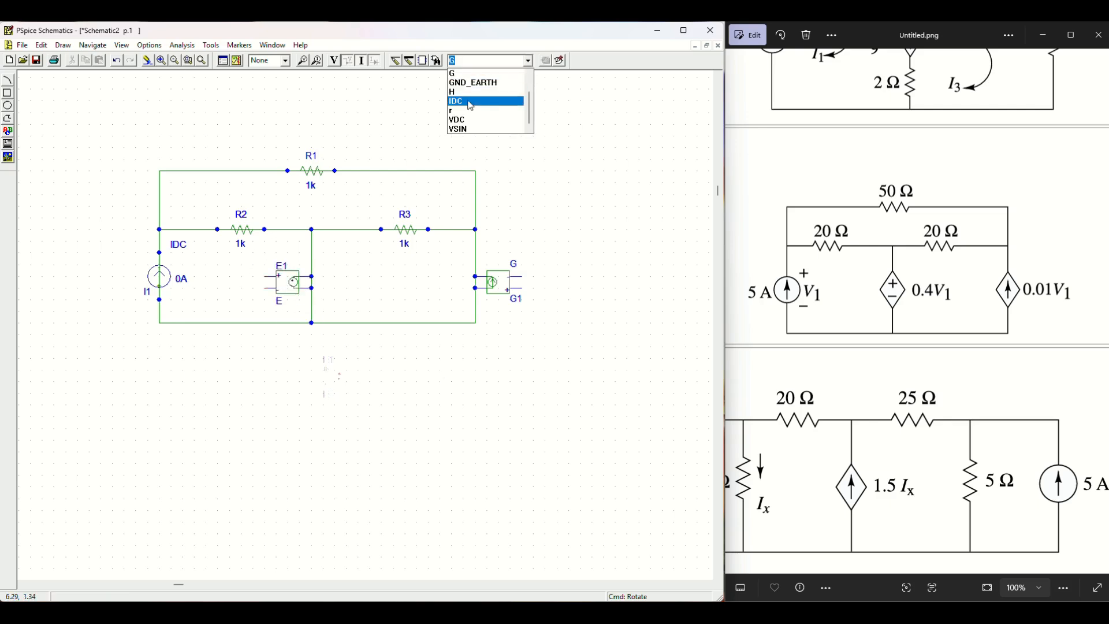
pyautogui.click(477, 85)
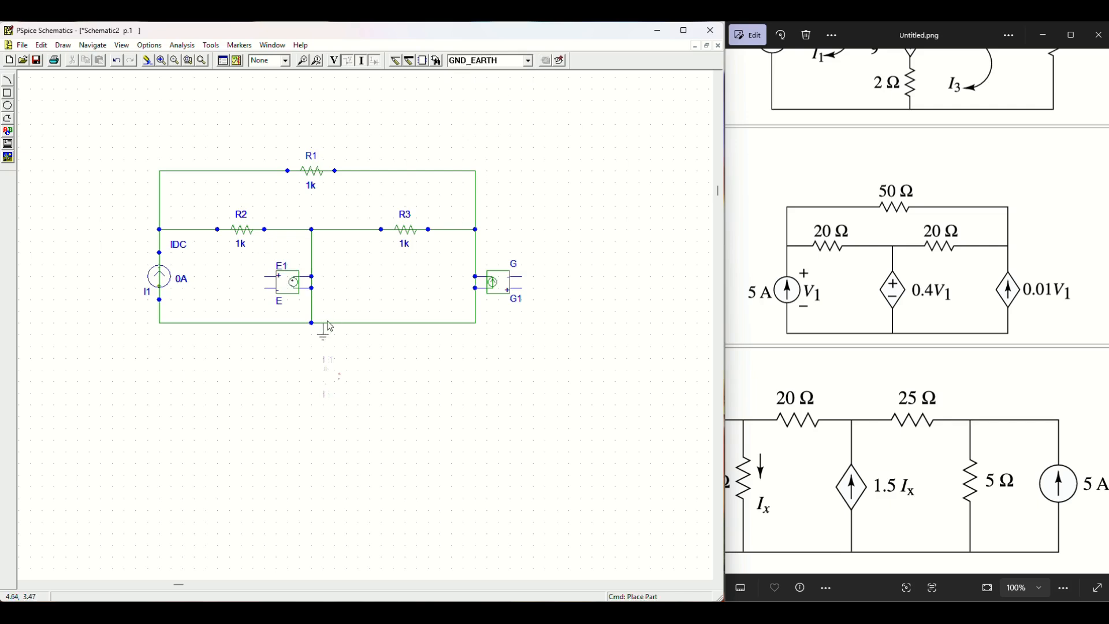
pyautogui.click(312, 323)
pyautogui.rightClick(556, 349)
# Step: Set R2 and R3 to 20, R1 to 50, and I1's DC current to 5A
pyautogui.doubleClick(245, 252)
pyautogui.write('2')
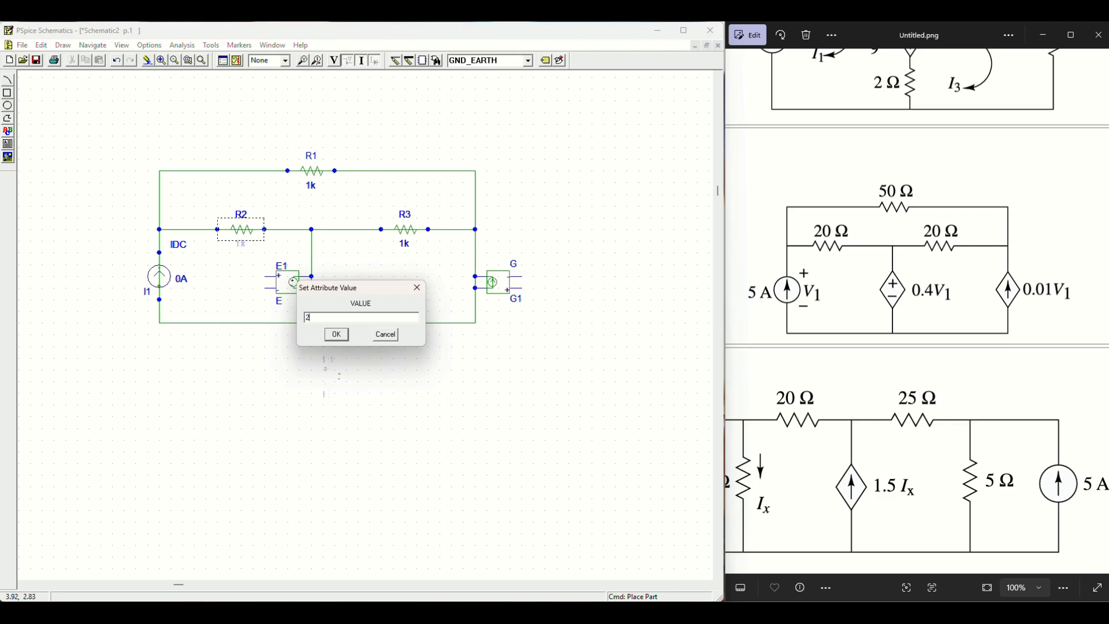
pyautogui.write('0')
pyautogui.press('Return')
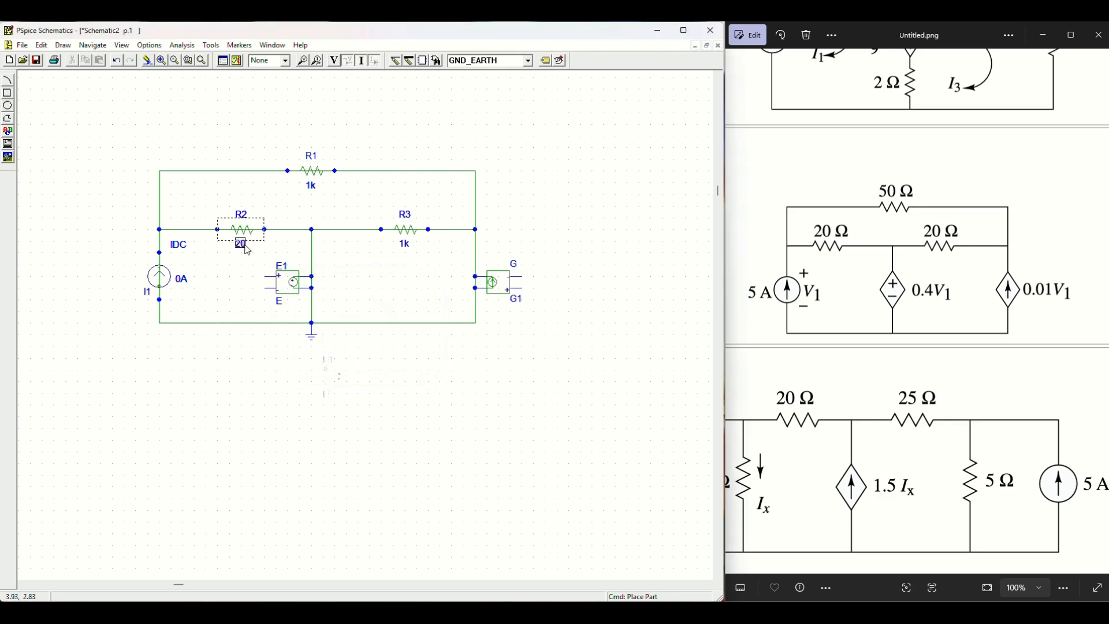
pyautogui.doubleClick(406, 244)
pyautogui.write('20')
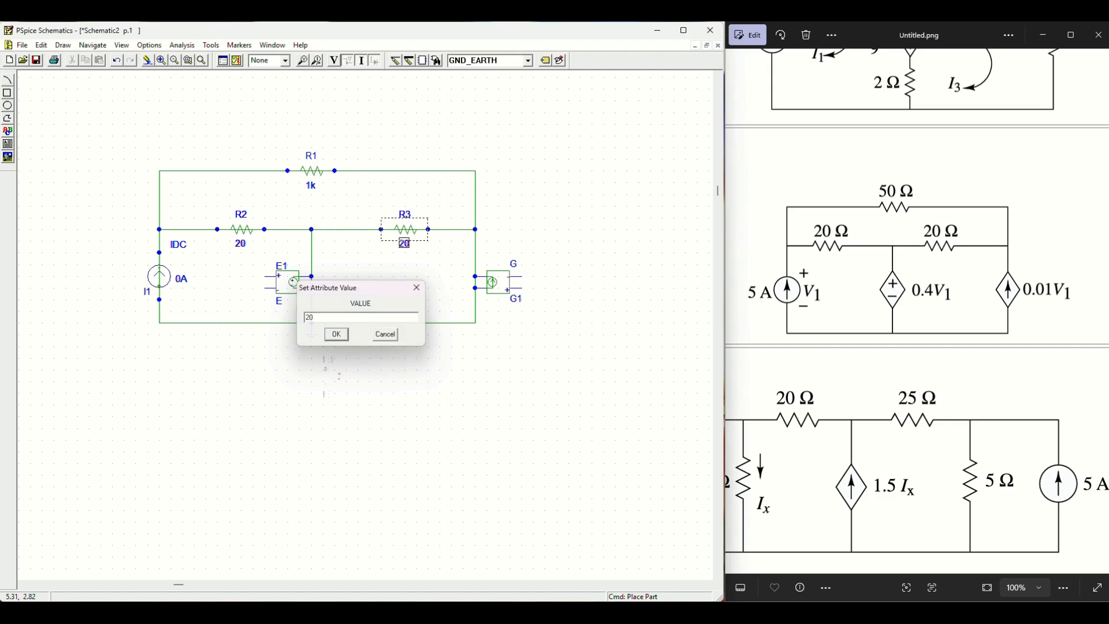
pyautogui.press('Return')
pyautogui.doubleClick(310, 185)
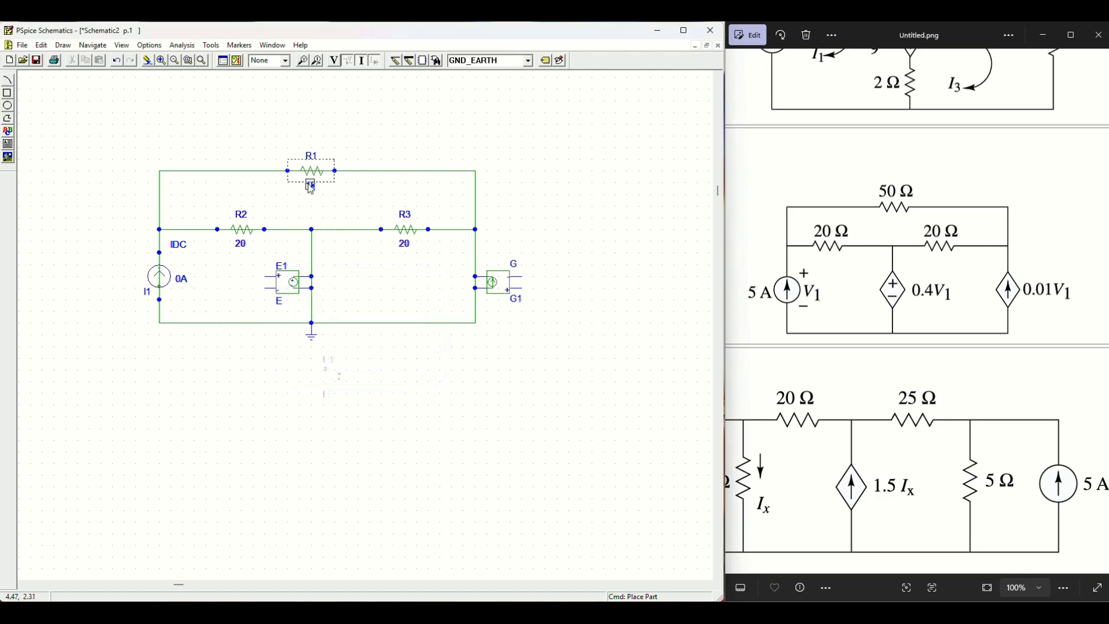
pyautogui.write('50')
pyautogui.click(336, 334)
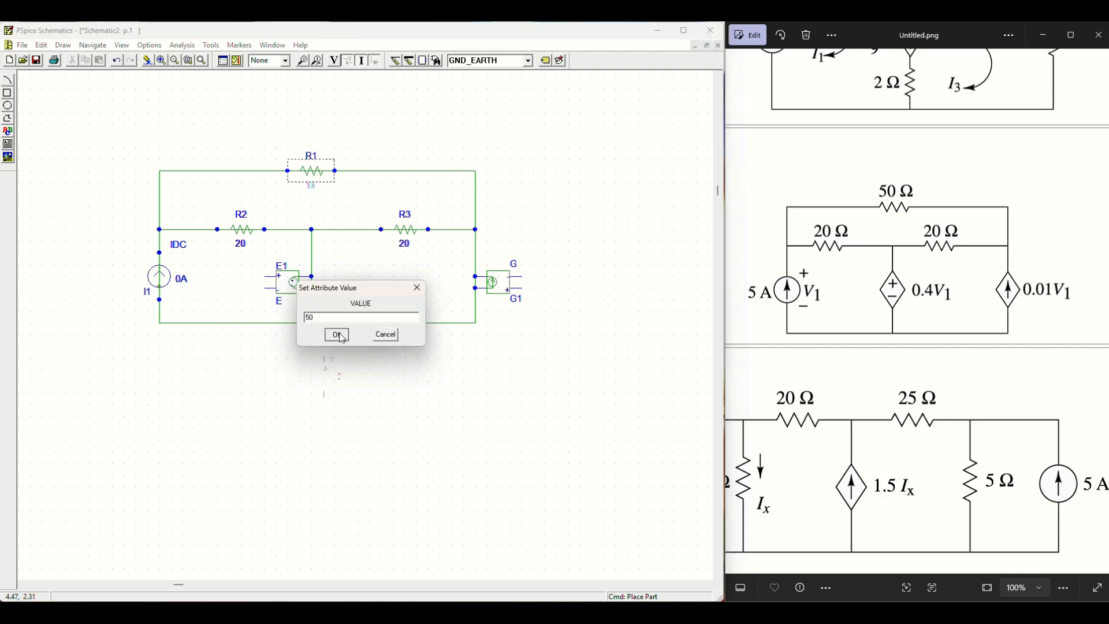
pyautogui.doubleClick(182, 279)
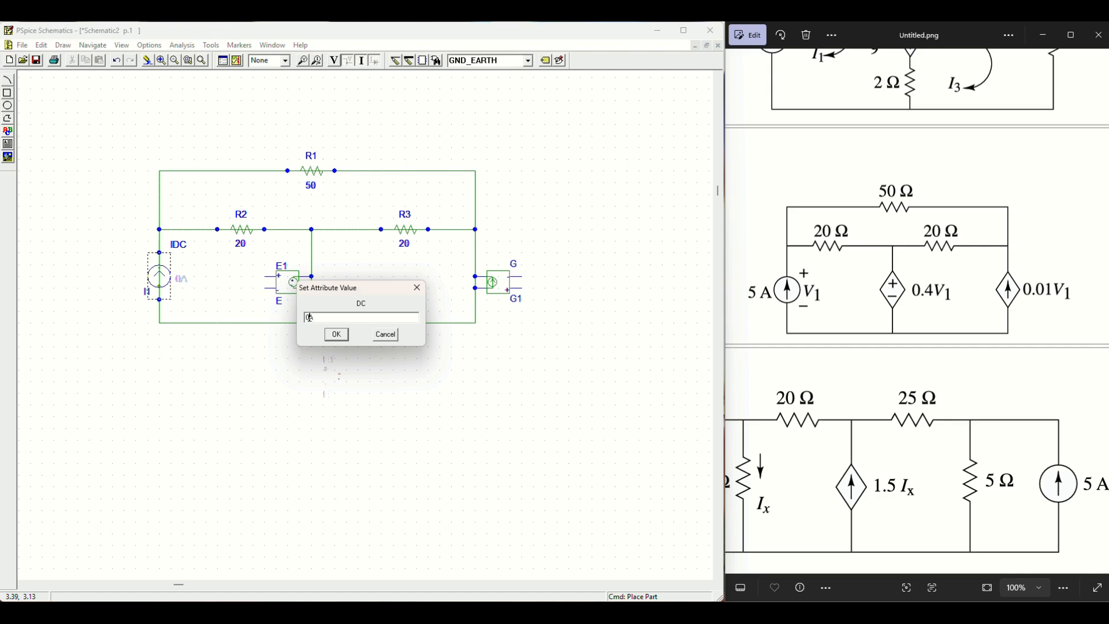
pyautogui.click(336, 334)
# Step: Set E1's GAIN attribute to 0.4 and save it
pyautogui.click(290, 287)
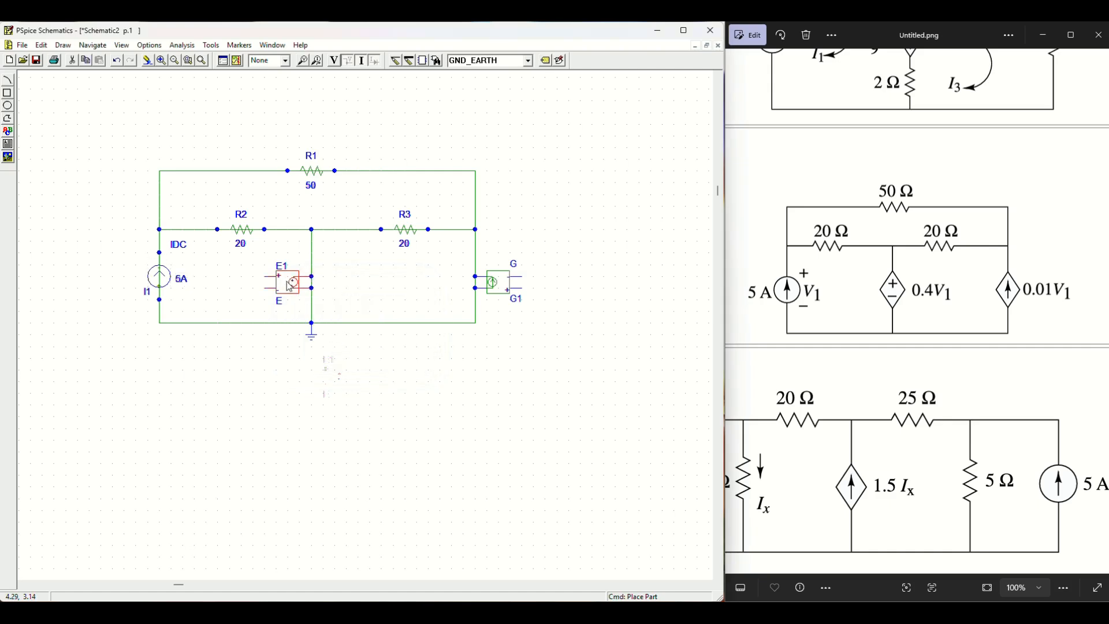
pyautogui.doubleClick(290, 287)
pyautogui.click(267, 311)
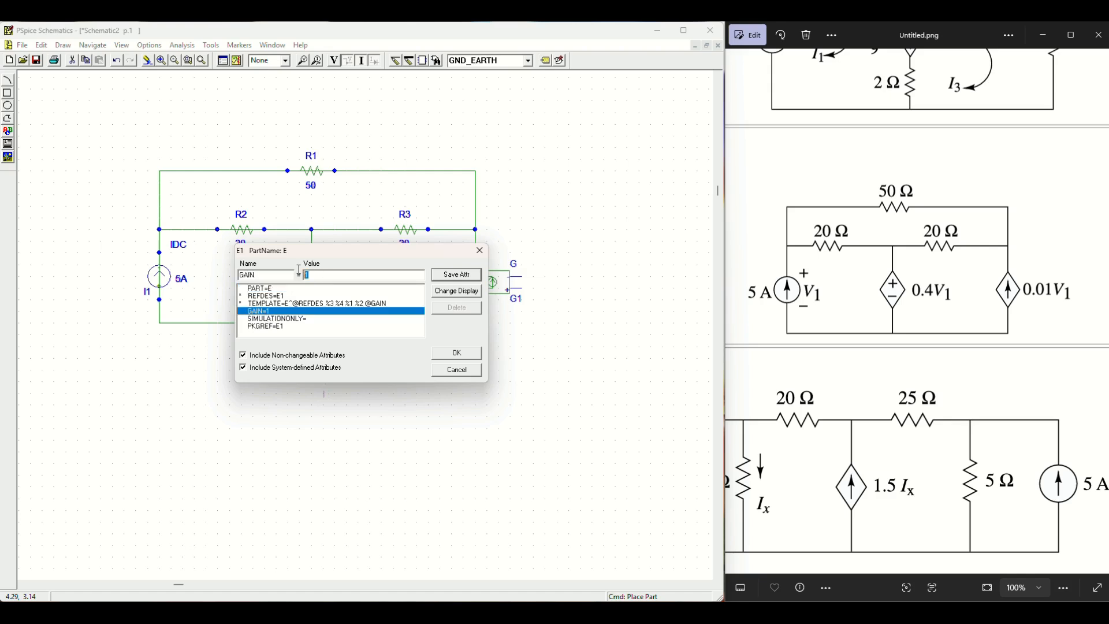
pyautogui.write('0.4')
pyautogui.click(472, 279)
pyautogui.click(463, 350)
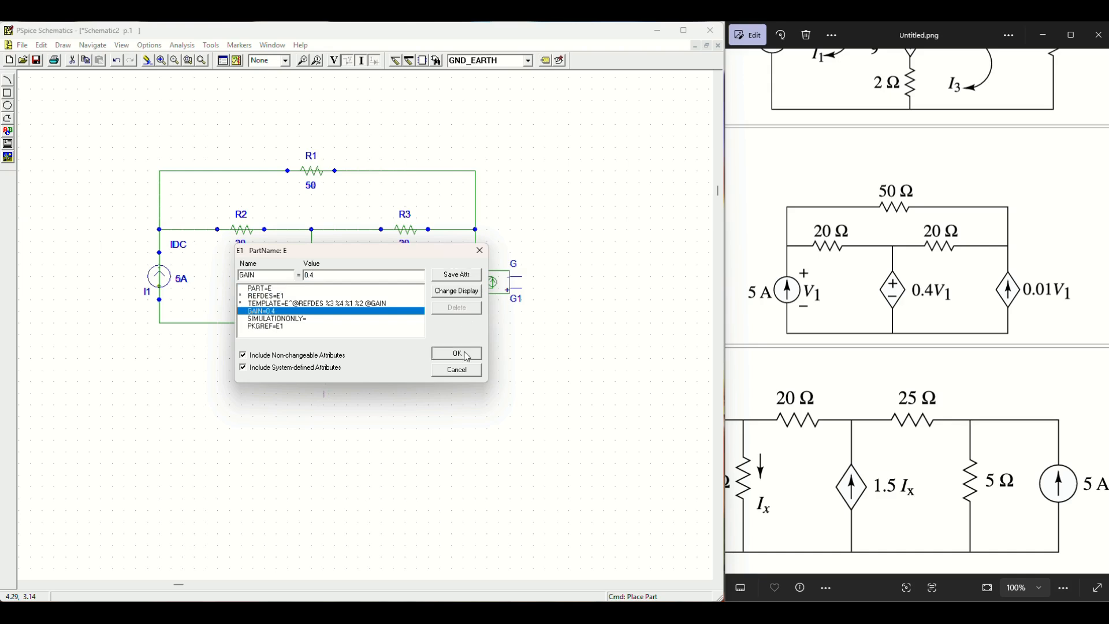
# Step: Set G1's GAIN attribute to 0.01 and save it
pyautogui.click(504, 287)
pyautogui.doubleClick(504, 287)
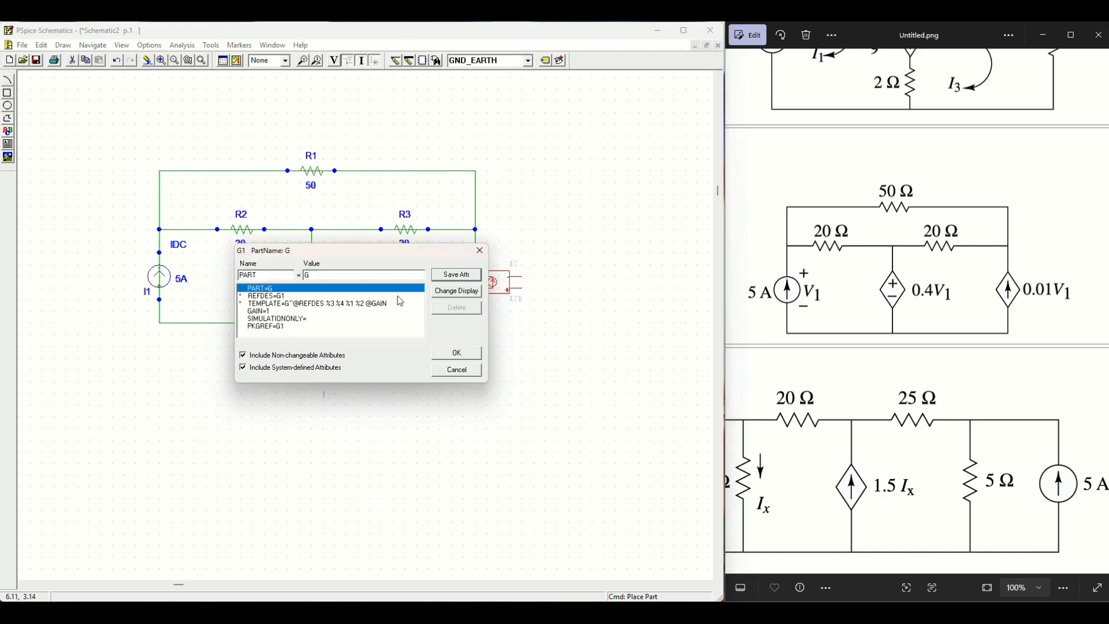
pyautogui.click(275, 311)
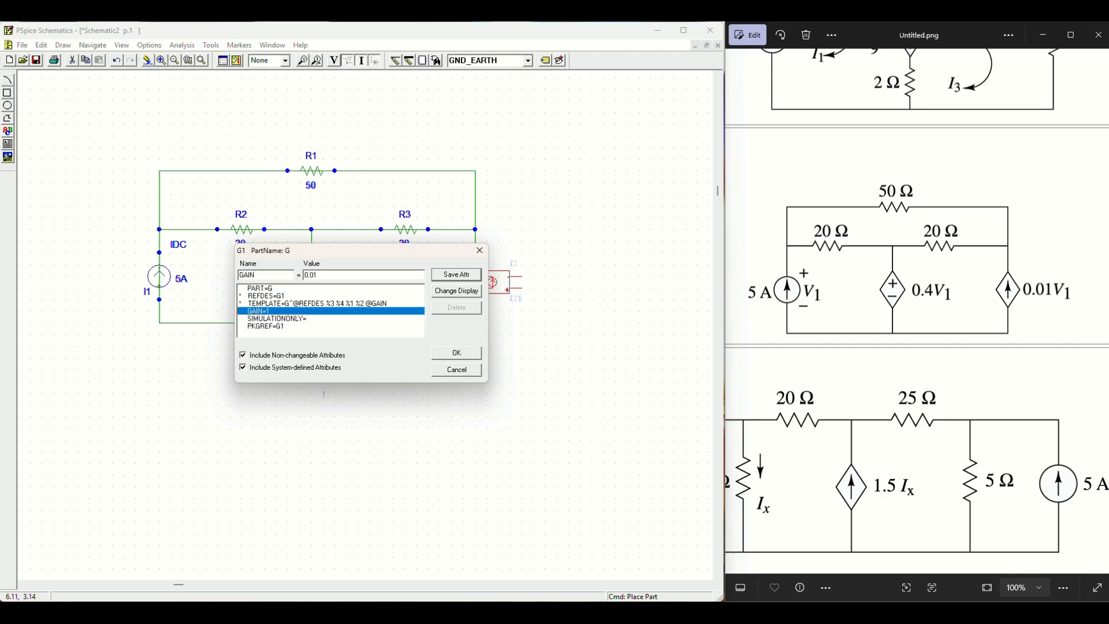
pyautogui.click(456, 274)
pyautogui.click(457, 353)
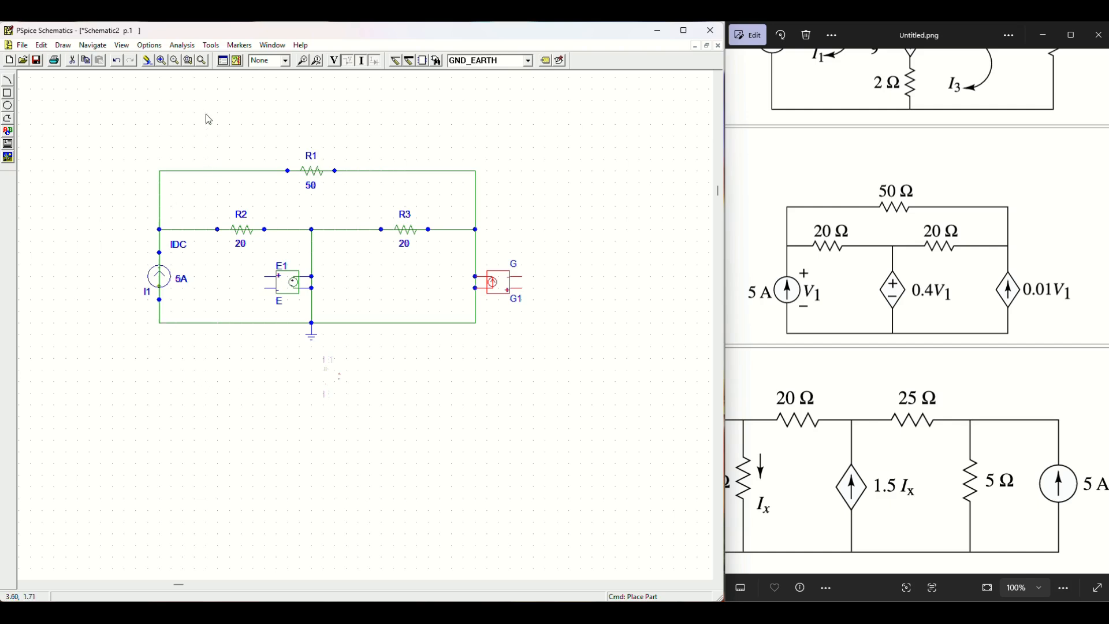
# Step: Inspect the schematic at a closer zoom and delete the stray wire piece running under R1
pyautogui.click(161, 60)
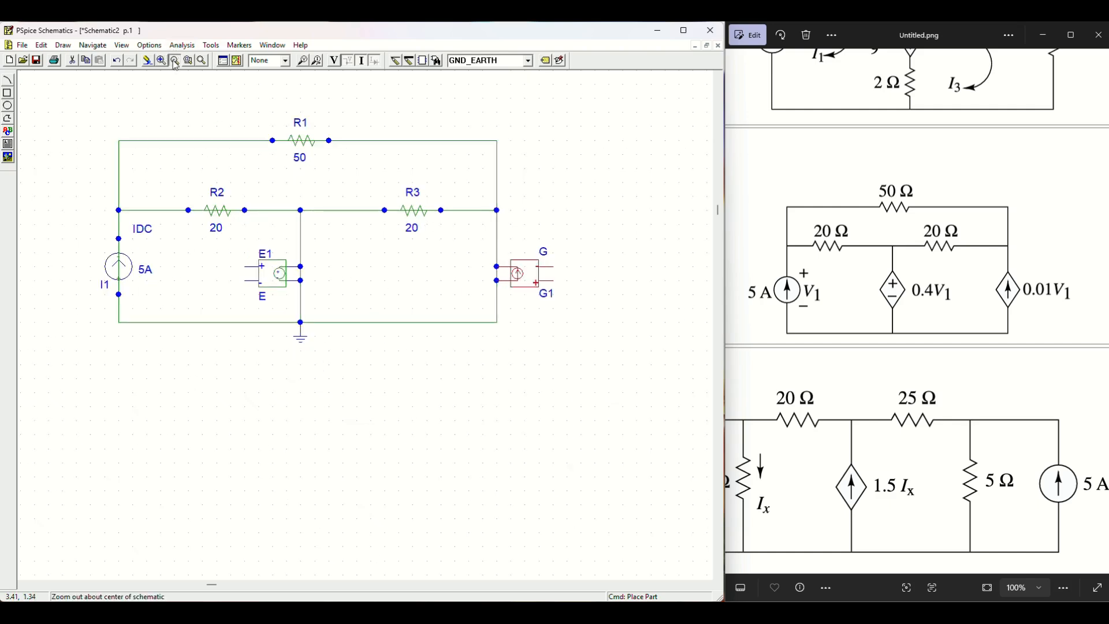
pyautogui.click(175, 61)
pyautogui.click(436, 354)
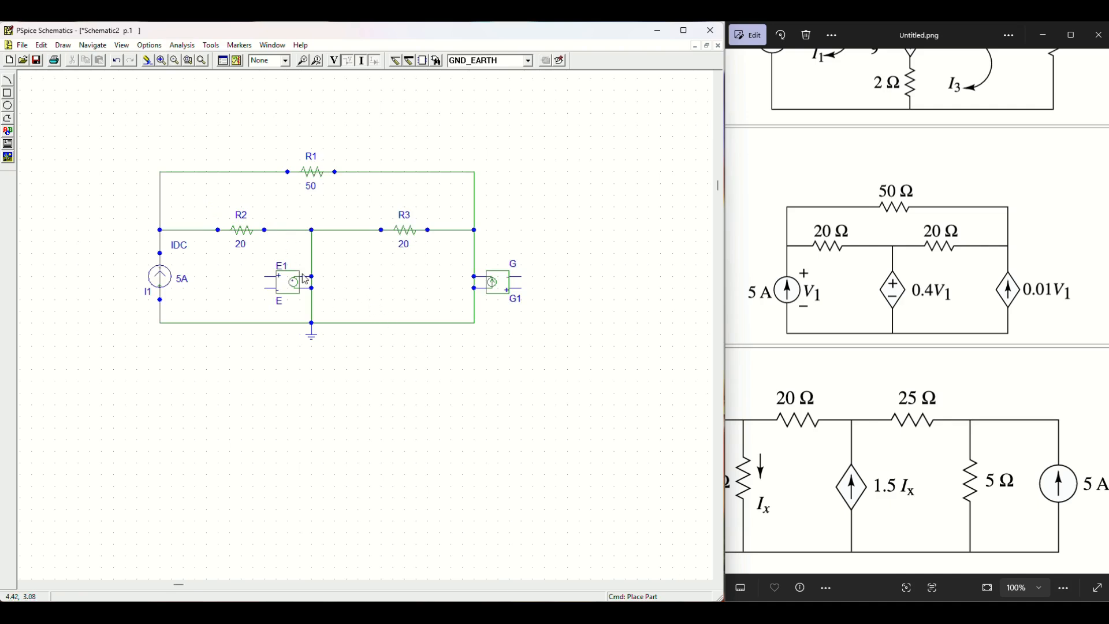
pyautogui.click(256, 230)
pyautogui.click(304, 173)
pyautogui.press('Delete')
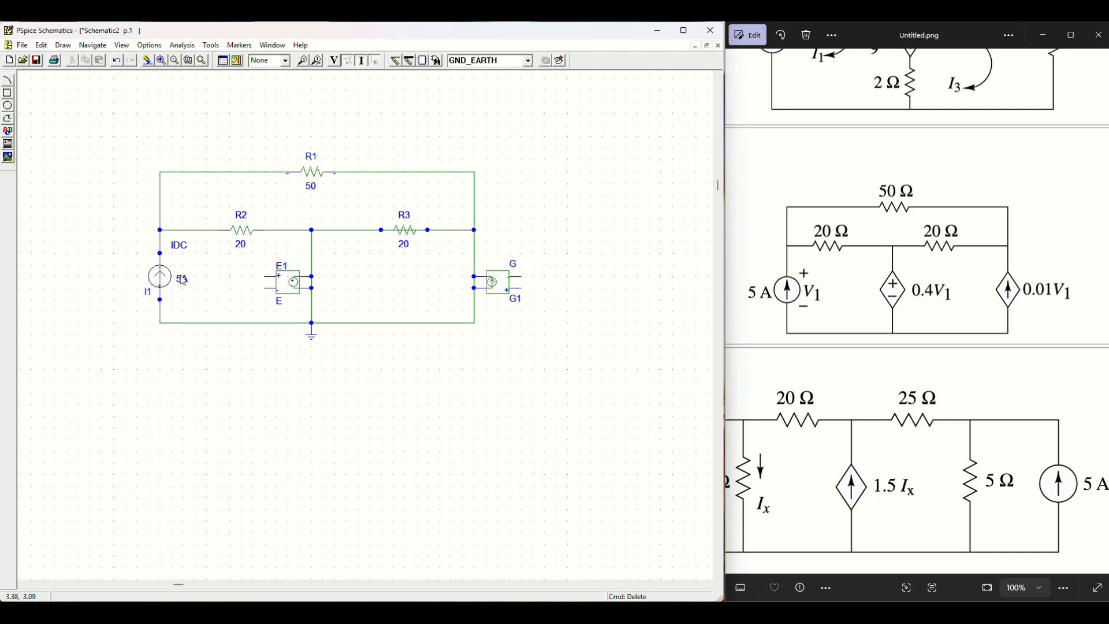
# Step: Delete the shorting wires across I1, through R3, beside G1 and between E1's terminals
pyautogui.click(159, 282)
pyautogui.press('Delete')
pyautogui.click(403, 230)
pyautogui.press('Delete')
pyautogui.click(476, 287)
pyautogui.press('Delete')
pyautogui.click(313, 286)
pyautogui.press('Delete')
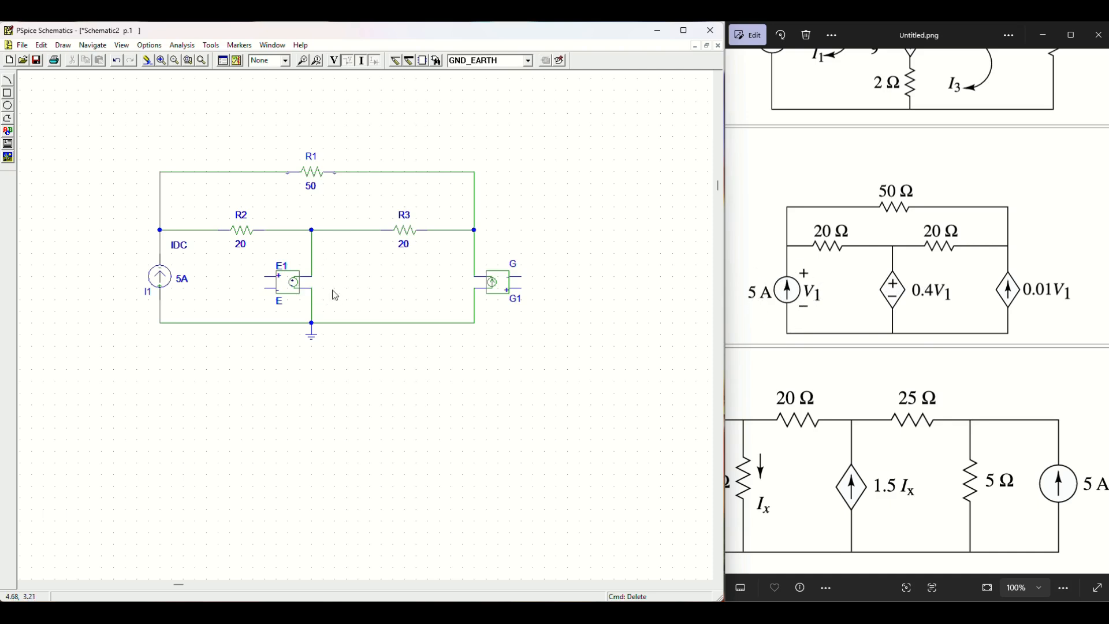
# Step: Wire E1's + terminal to I1's upper lead and E1's - terminal to I1's lower terminal
pyautogui.click(395, 60)
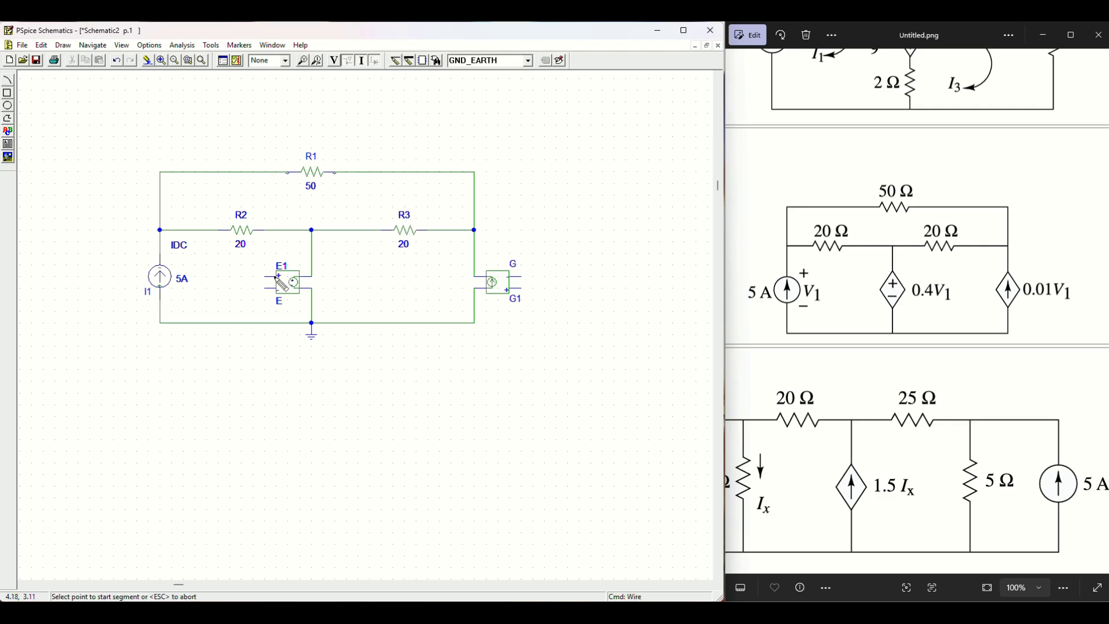
pyautogui.click(267, 276)
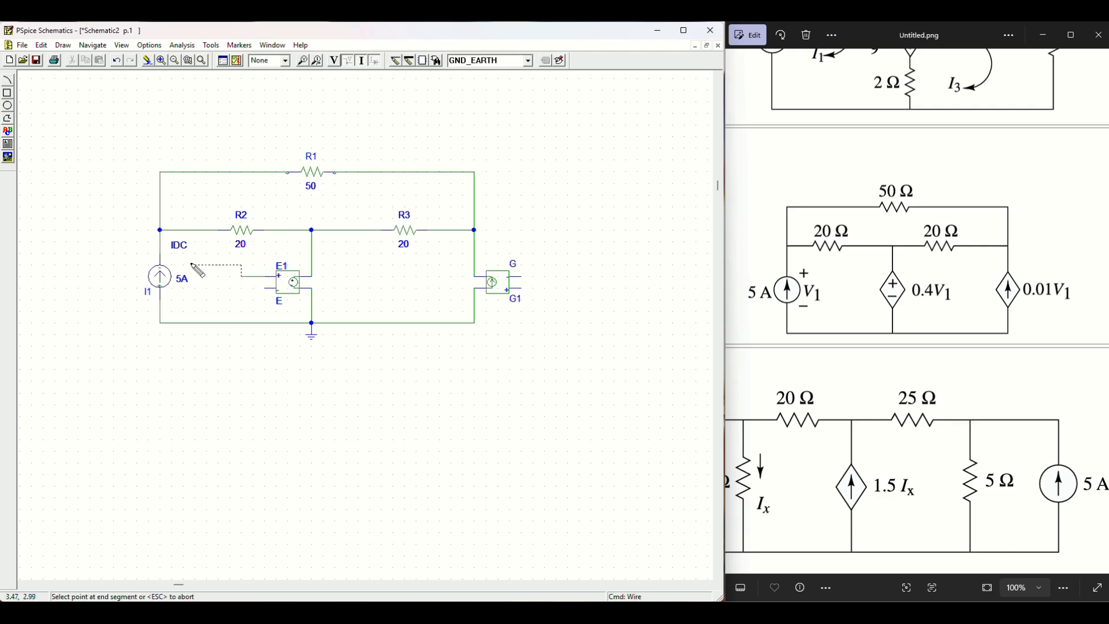
pyautogui.click(241, 253)
pyautogui.click(159, 253)
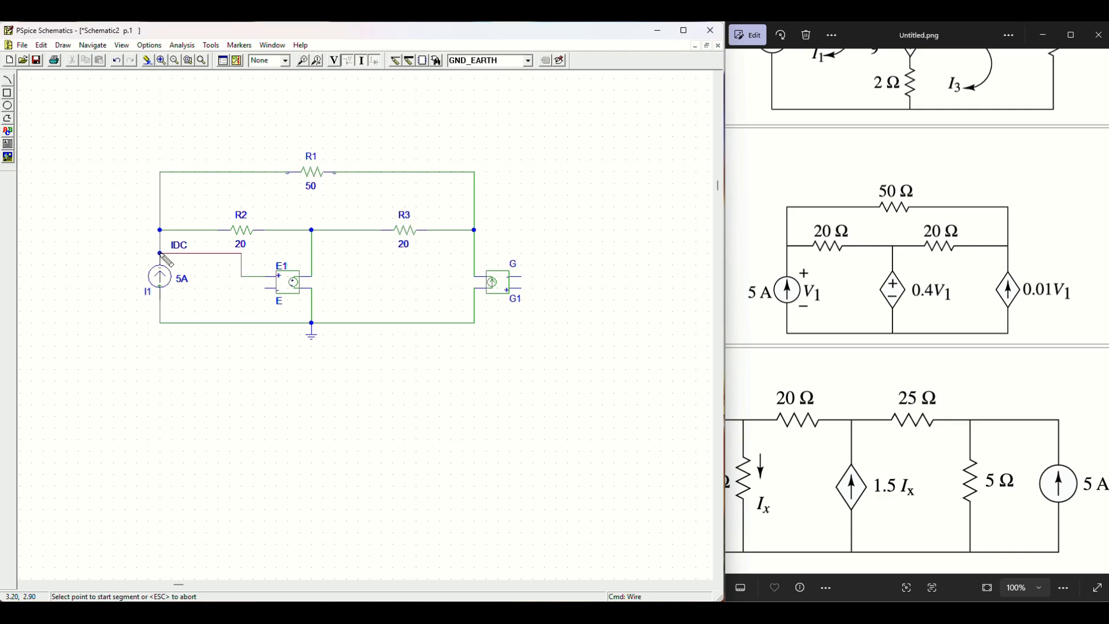
pyautogui.click(267, 287)
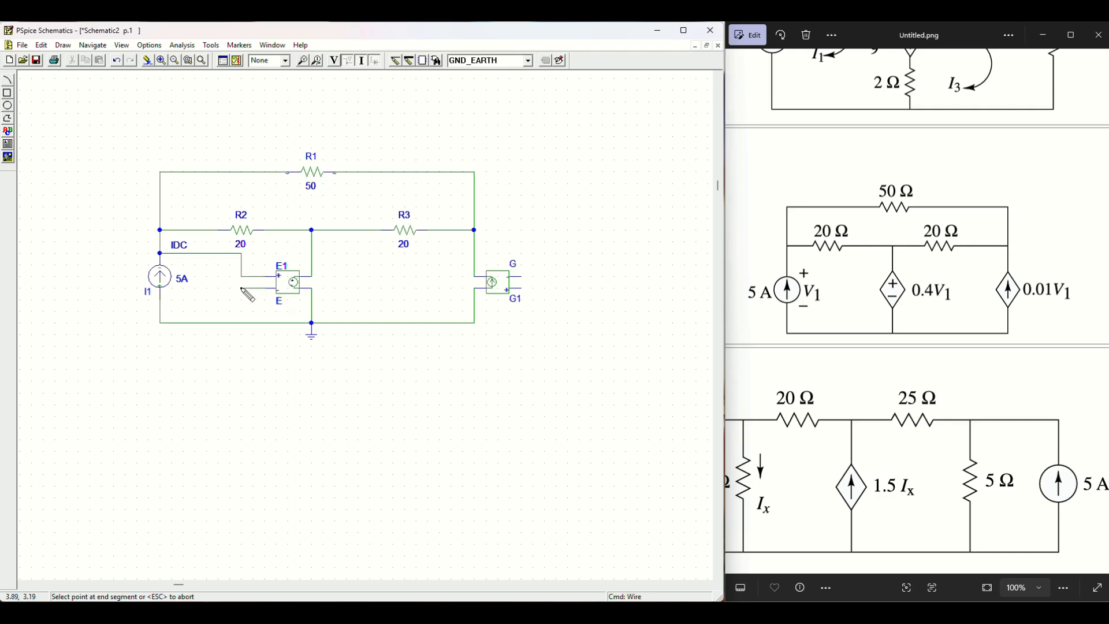
pyautogui.click(241, 299)
pyautogui.click(159, 299)
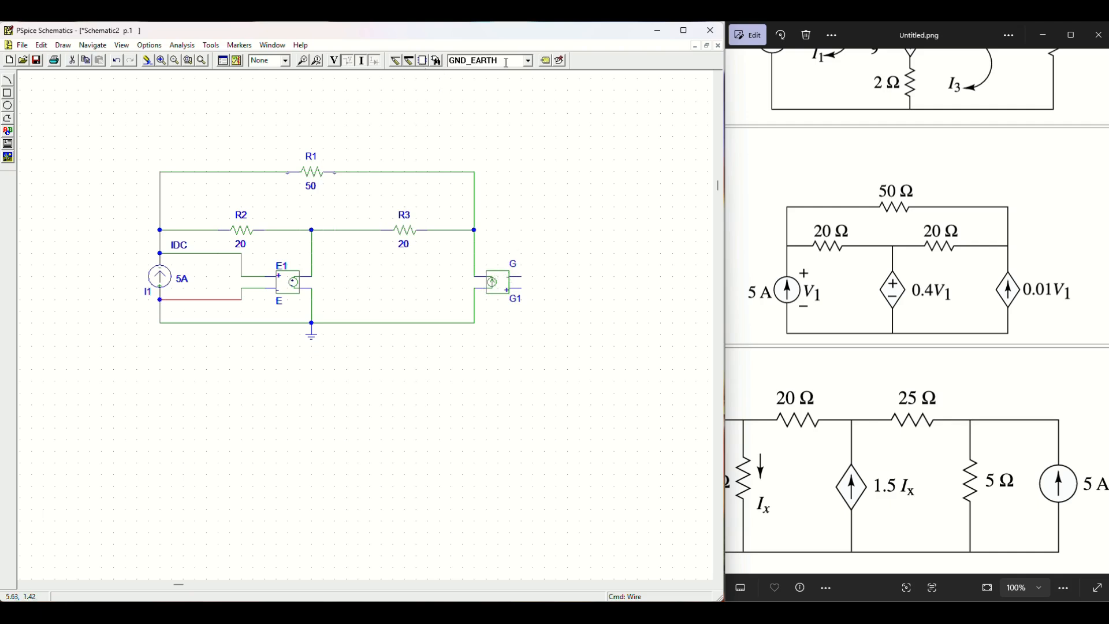
# Step: Route wires from G1's terminals around the circuit's outside to I1's top and bottom nodes
pyautogui.click(394, 61)
pyautogui.click(522, 290)
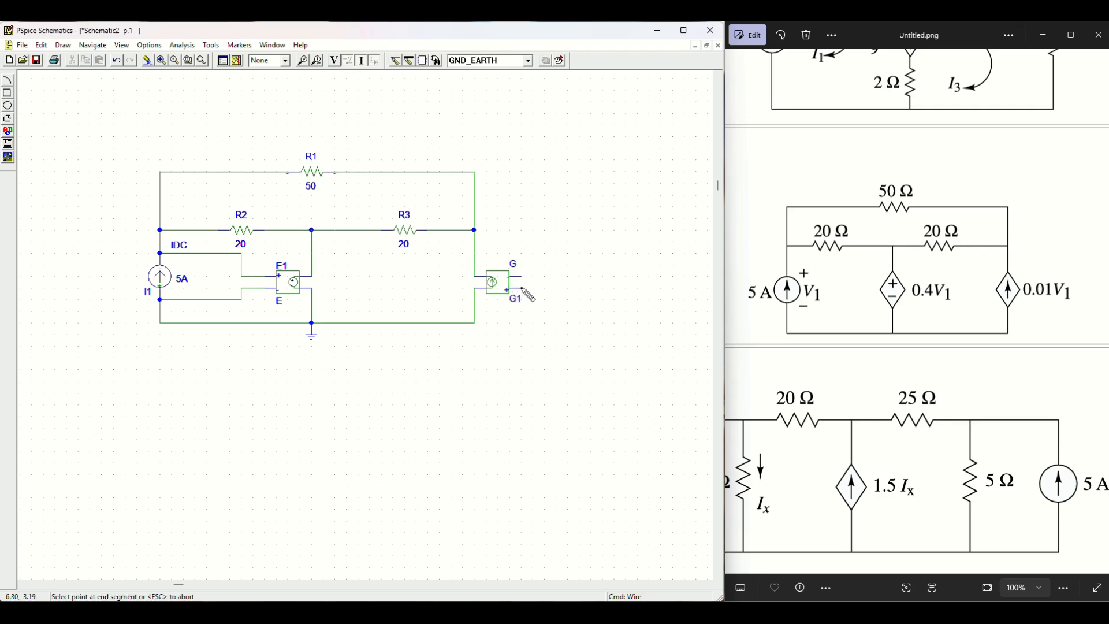
pyautogui.click(137, 334)
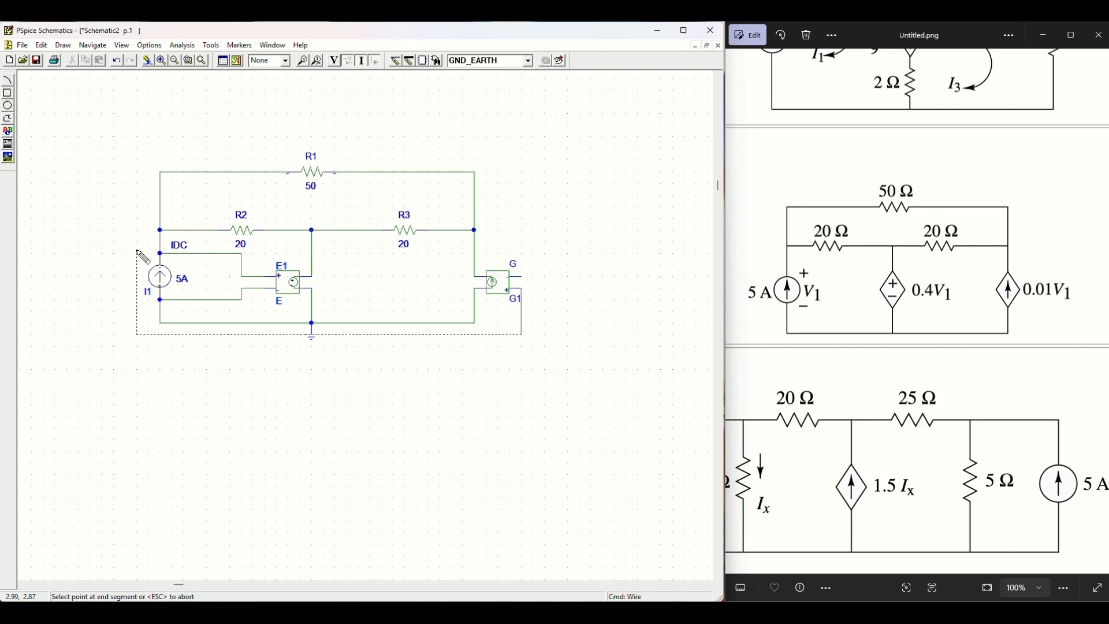
pyautogui.click(160, 253)
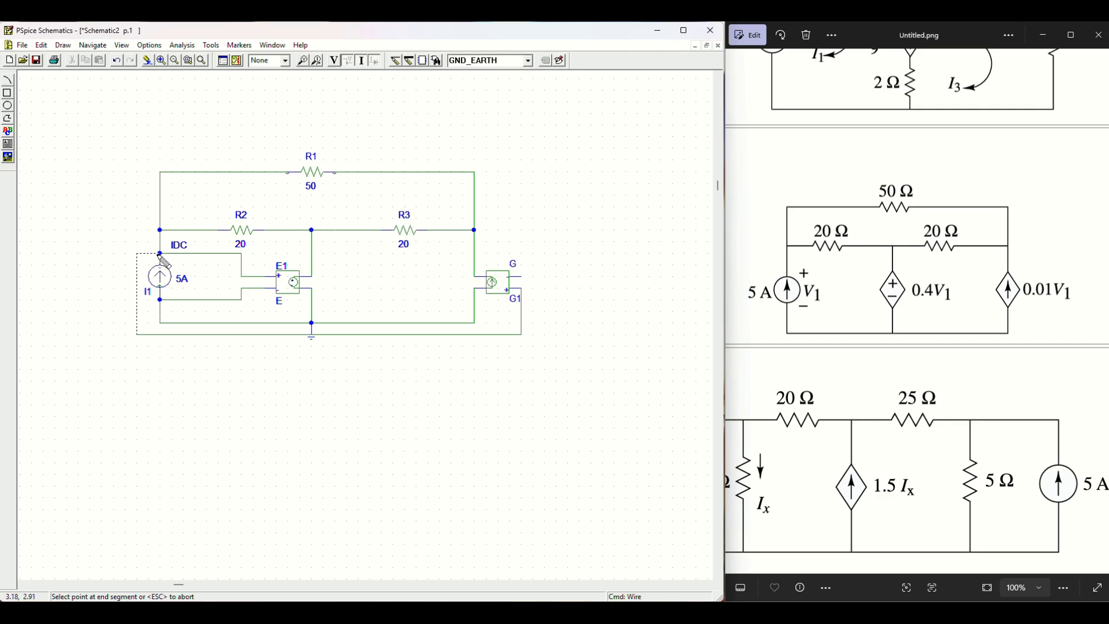
pyautogui.click(521, 276)
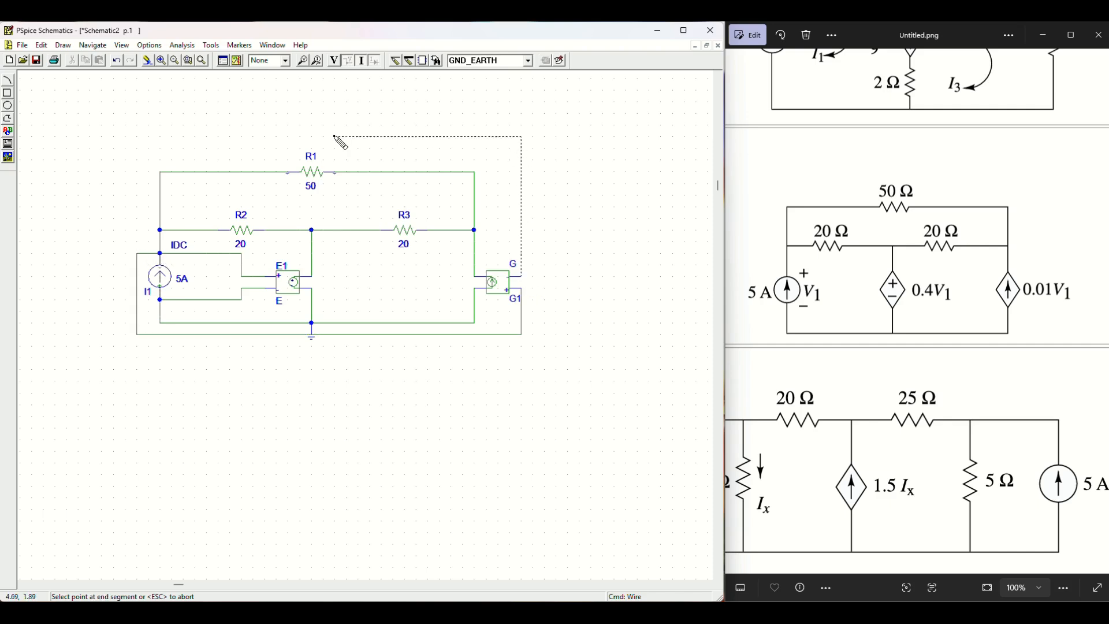
pyautogui.click(126, 148)
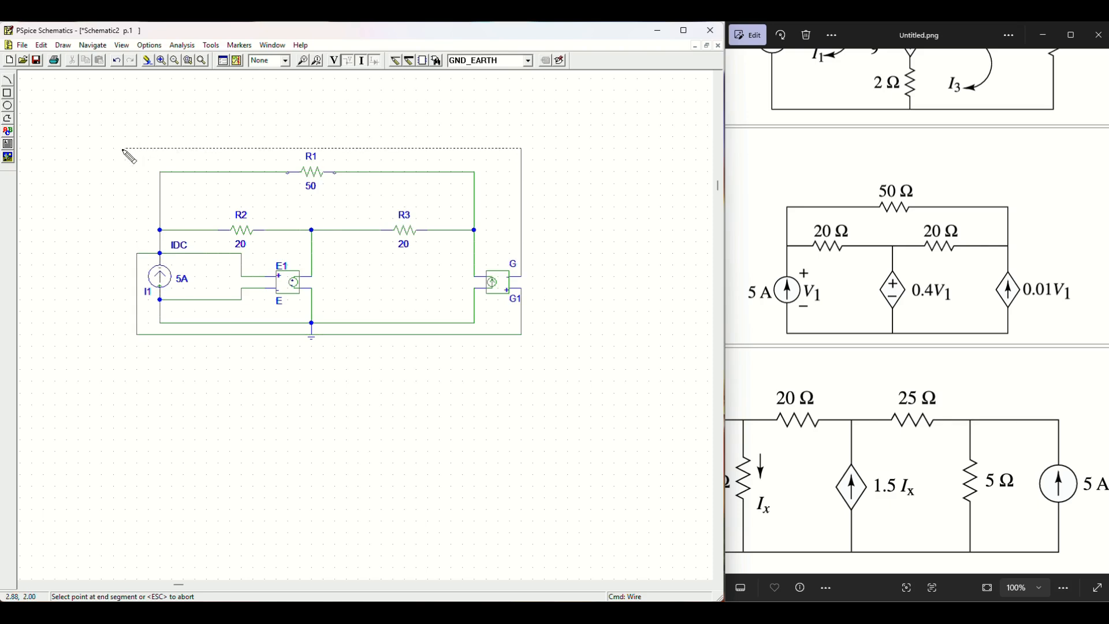
pyautogui.click(160, 300)
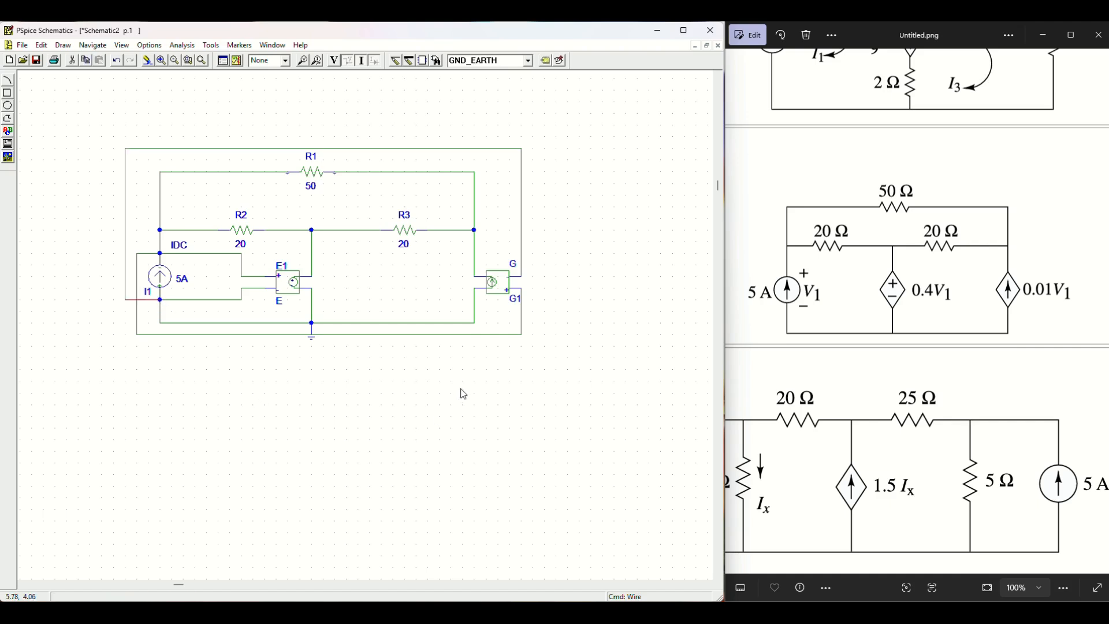
pyautogui.click(388, 401)
# Step: Save the schematic as DepS_2_21102025.sch
pyautogui.click(36, 64)
pyautogui.click(300, 301)
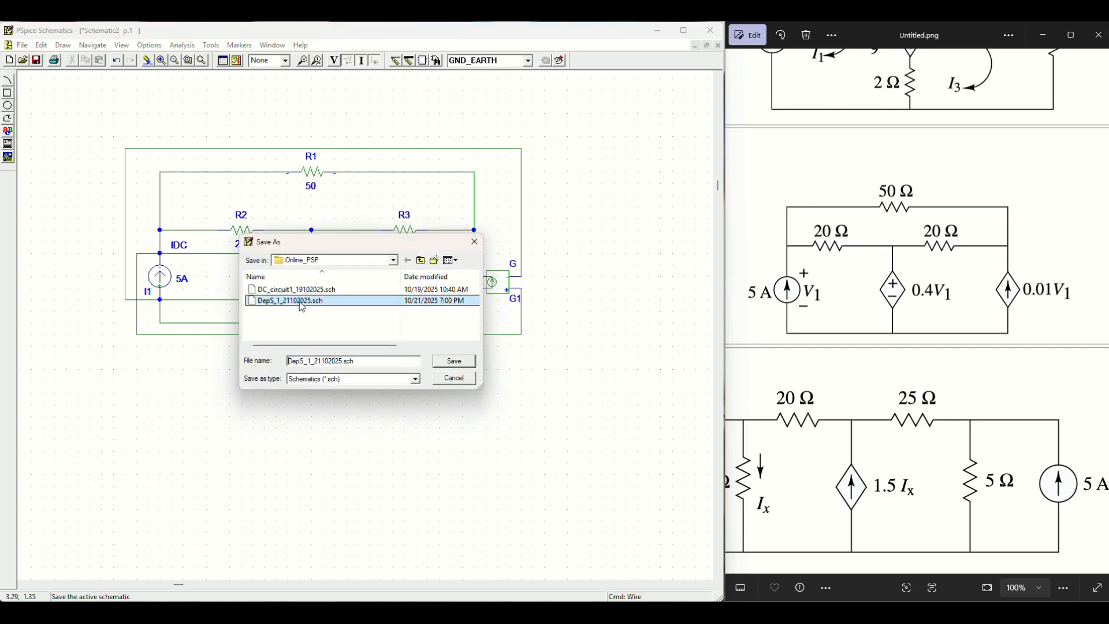
pyautogui.click(311, 361)
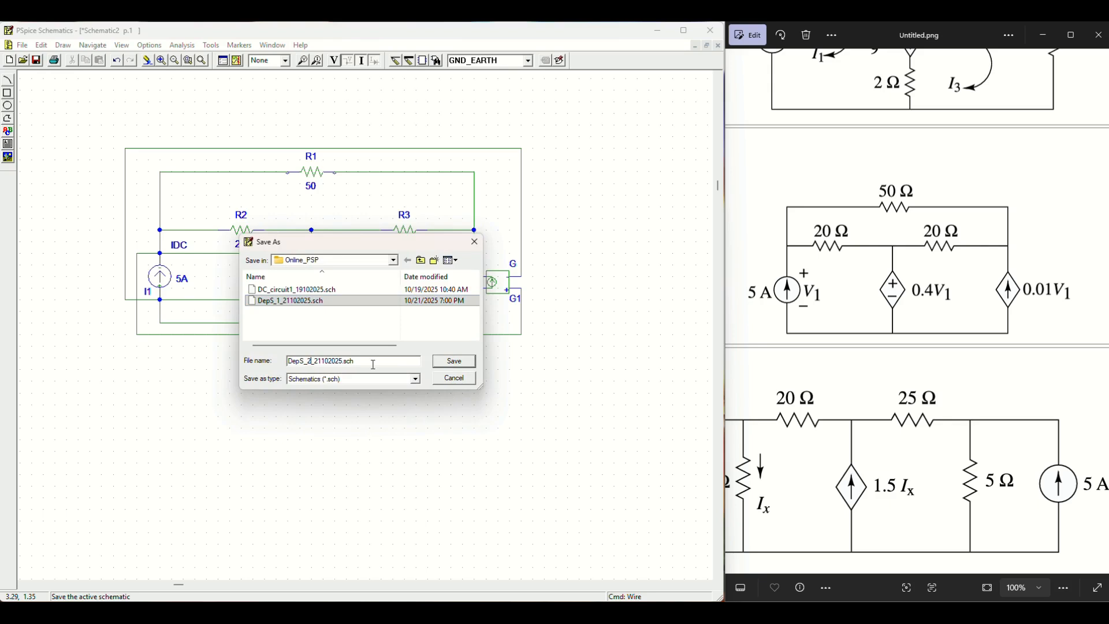
pyautogui.click(455, 362)
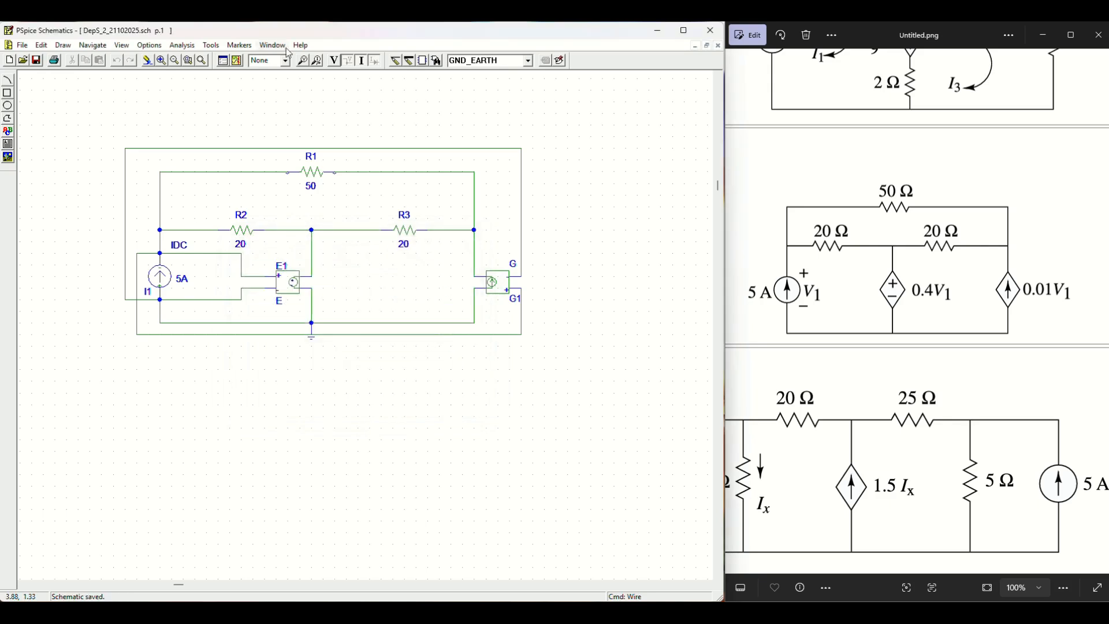
# Step: Run the bias-point simulation, show bias voltages, and move the 140.00V label to the left
pyautogui.click(237, 60)
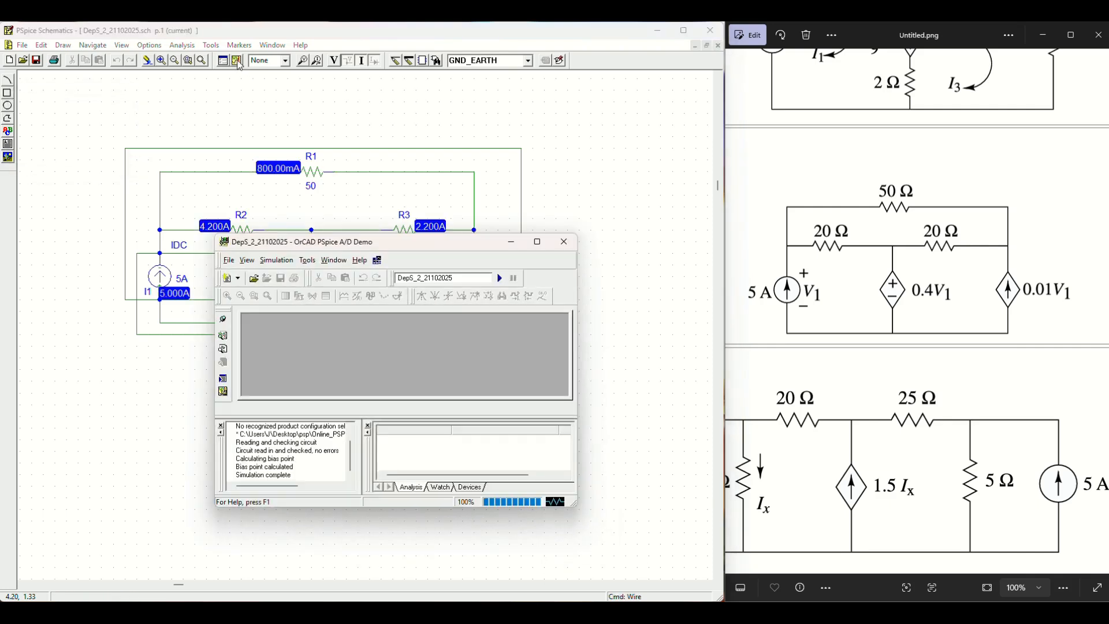
pyautogui.click(590, 190)
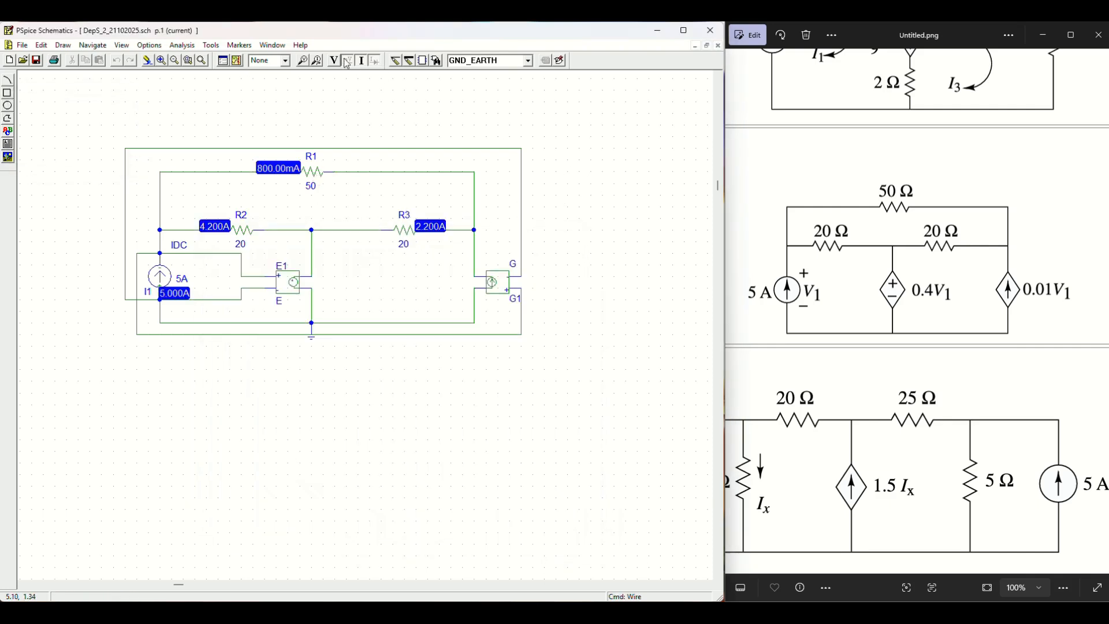
pyautogui.click(334, 61)
pyautogui.click(335, 345)
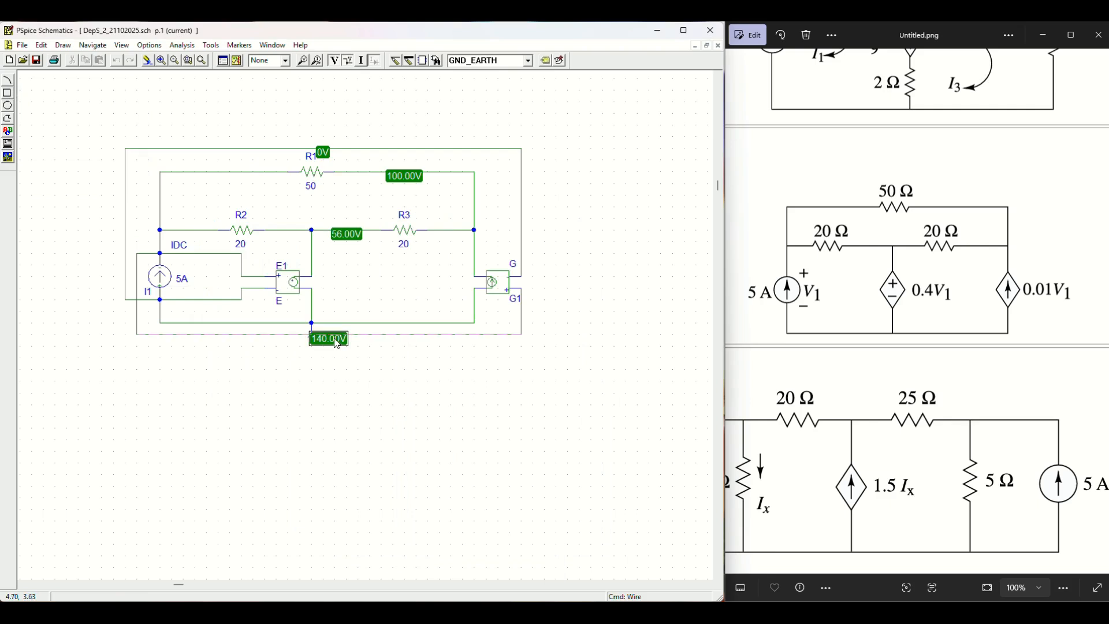
pyautogui.scroll(-3, 814, 336)
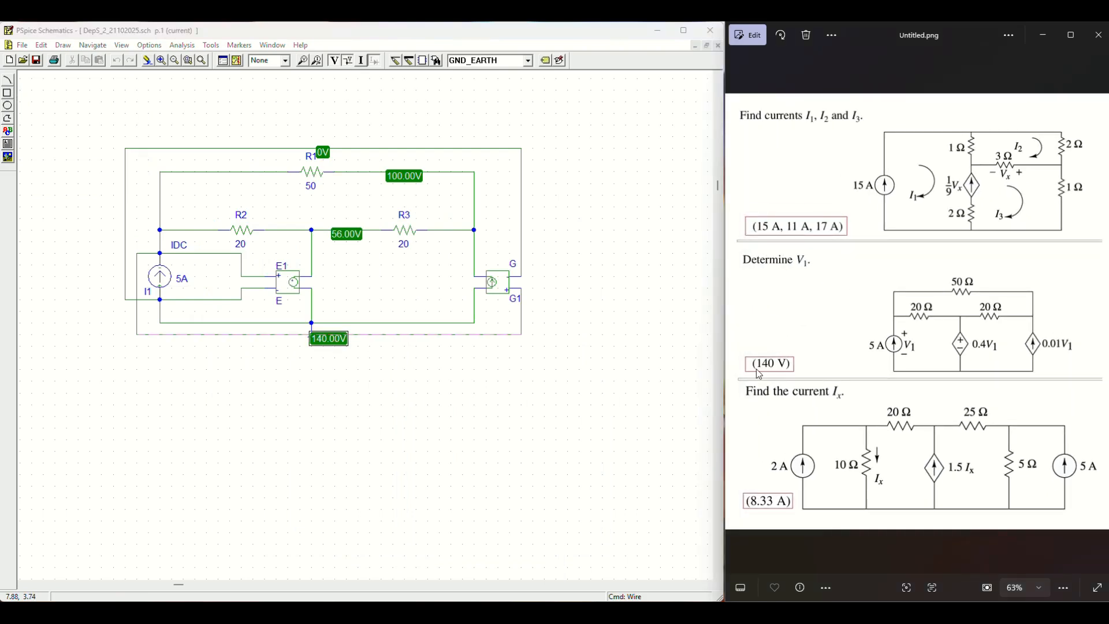
pyautogui.scroll(3, 759, 373)
pyautogui.moveTo(771, 388); pyautogui.dragTo(796, 354)
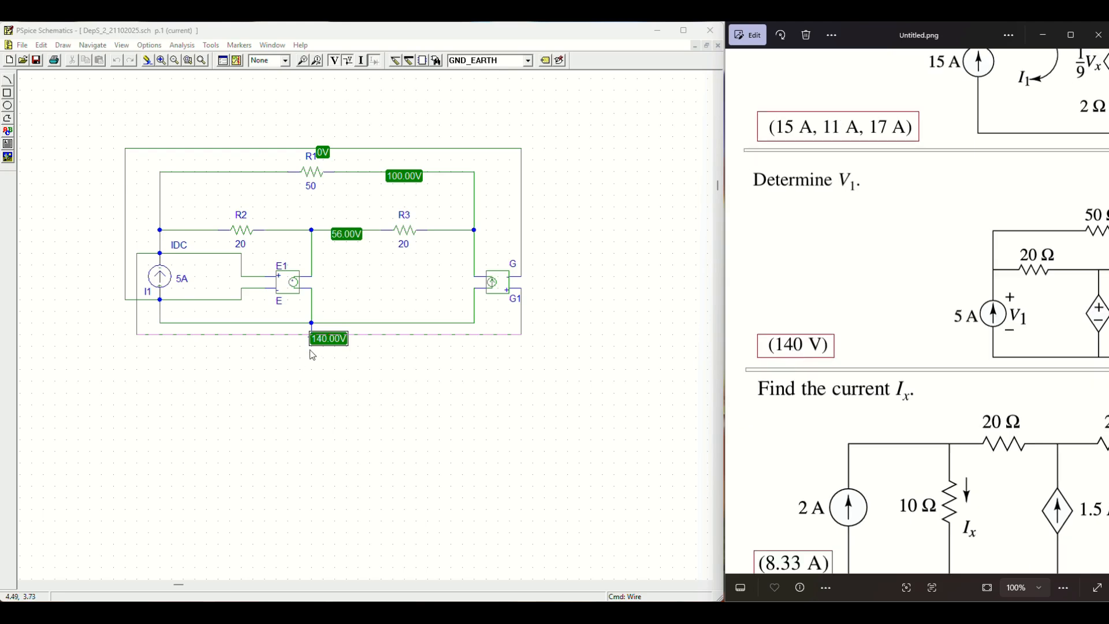
pyautogui.moveTo(330, 346)
pyautogui.mouseDown()
pyautogui.moveTo(64, 368)
pyautogui.moveTo(50, 339)
pyautogui.mouseUp()
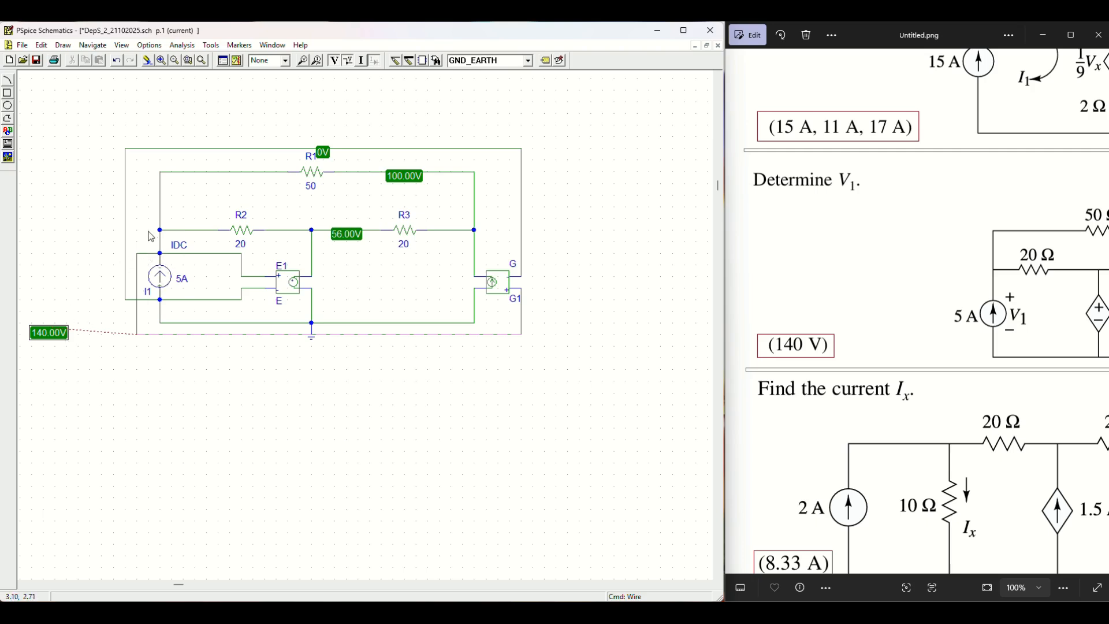
# Step: Review the problem circuits, then start a new blank schematic
pyautogui.scroll(-2, 941, 275)
pyautogui.moveTo(992, 309); pyautogui.dragTo(889, 304)
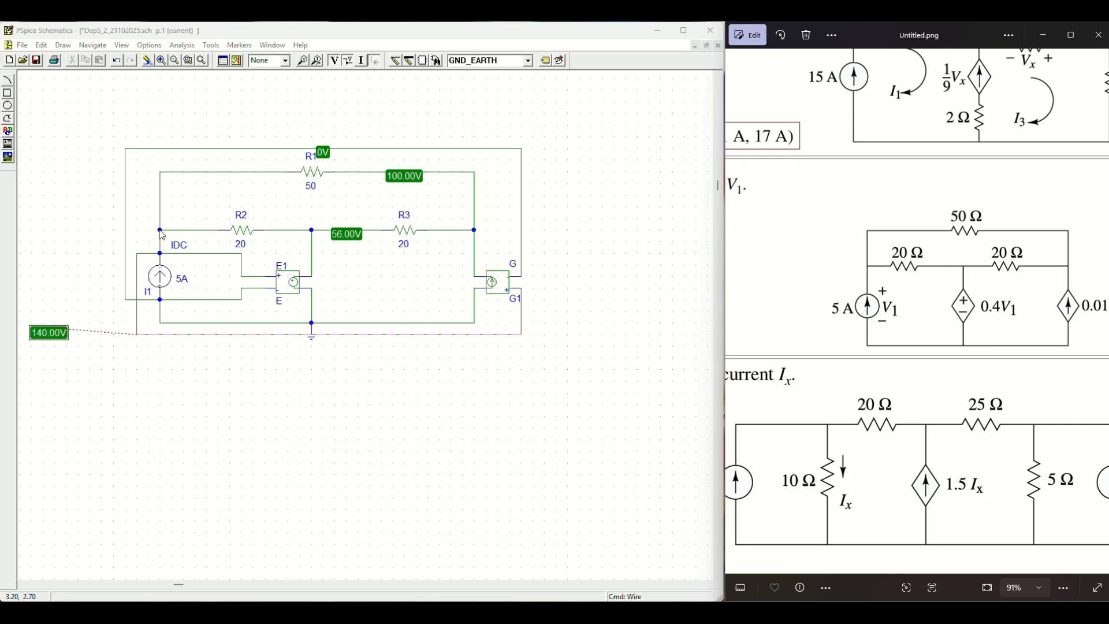
pyautogui.scroll(-4, 868, 387)
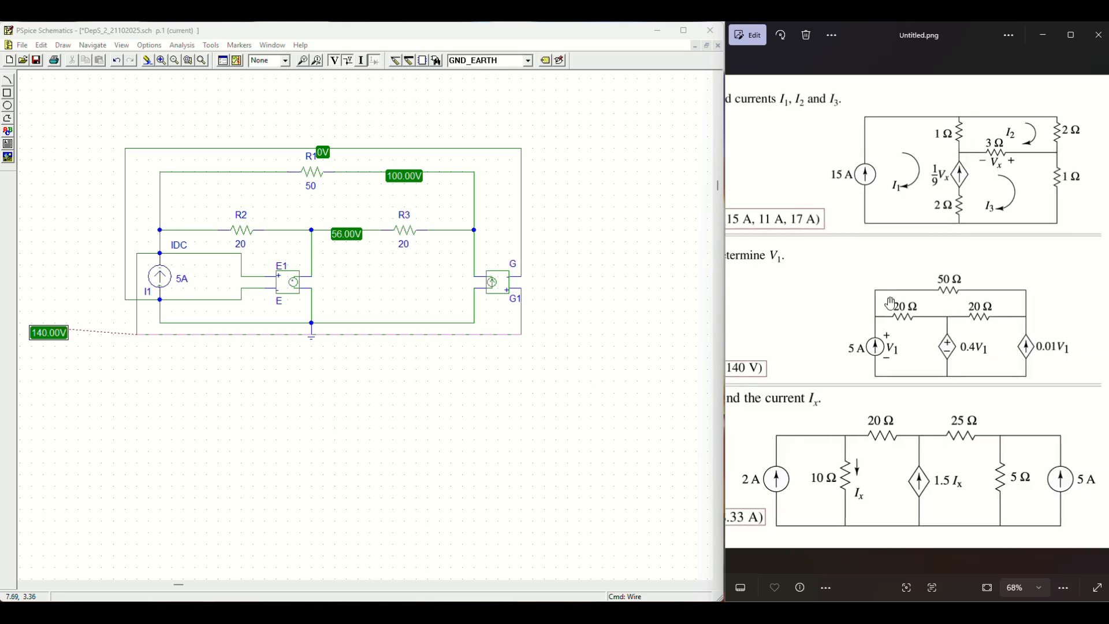
pyautogui.scroll(3, 890, 345)
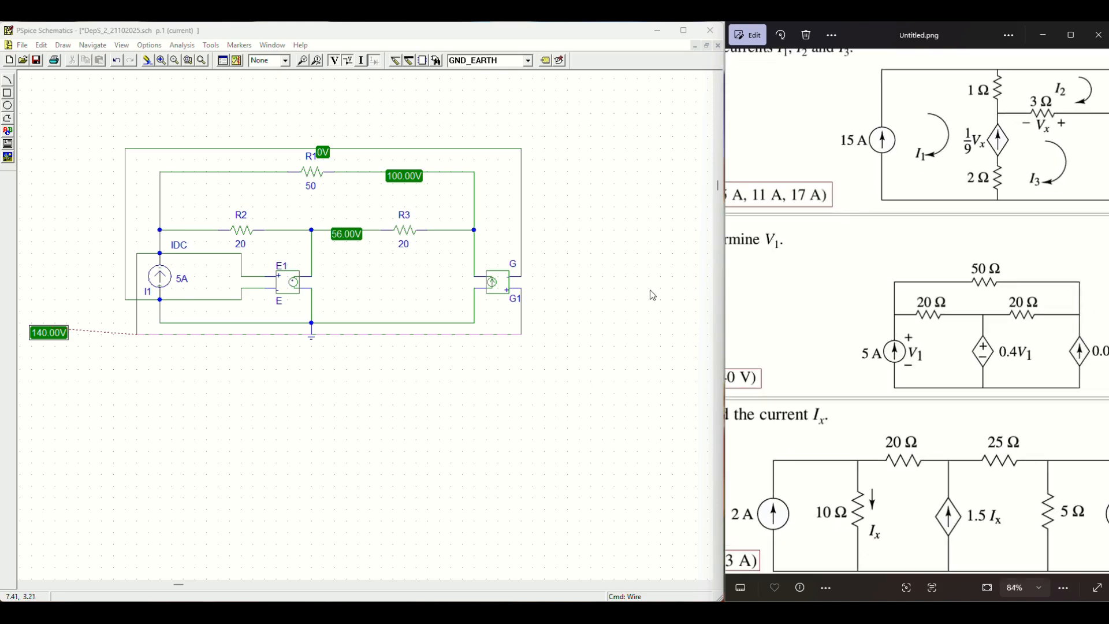
pyautogui.scroll(-3, 832, 285)
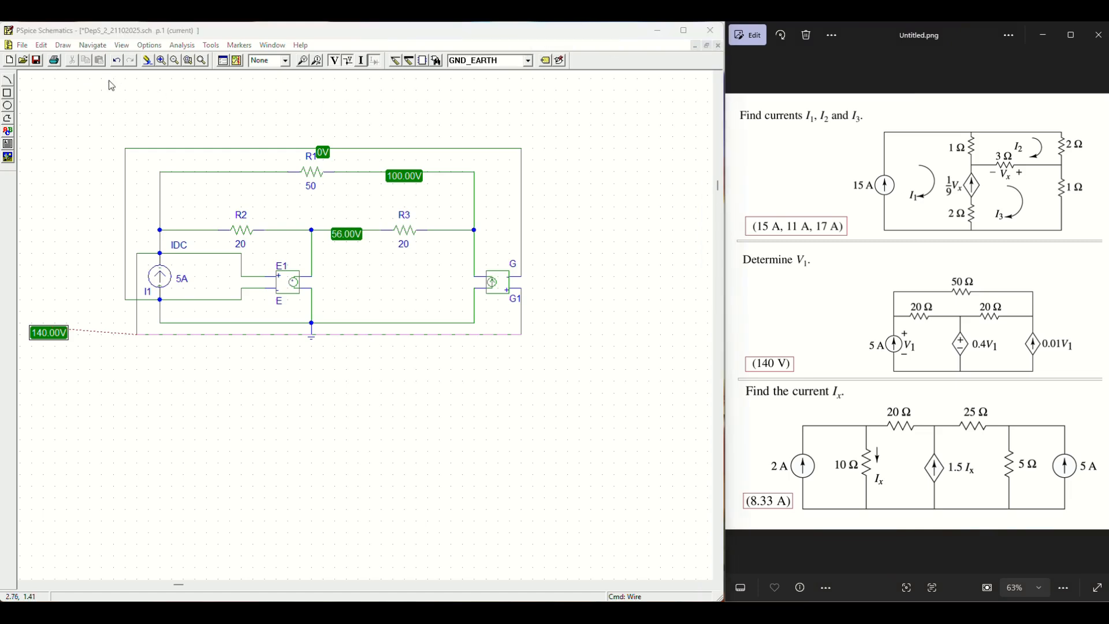
pyautogui.click(12, 61)
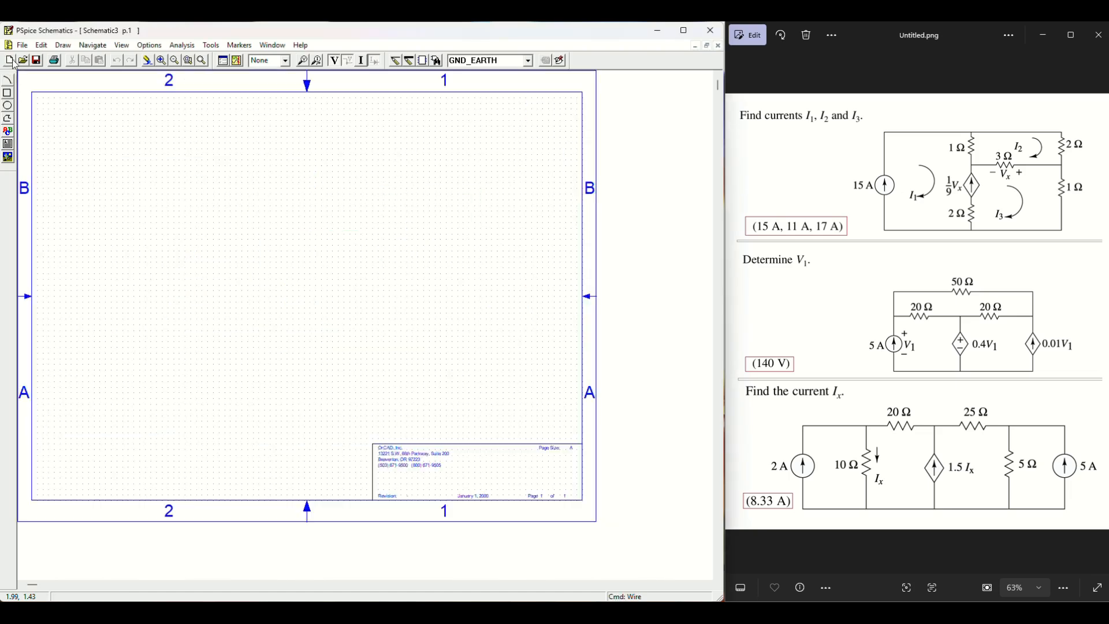
# Step: Zoom in and draw a closed rectangular wire loop on the blank sheet
pyautogui.click(167, 63)
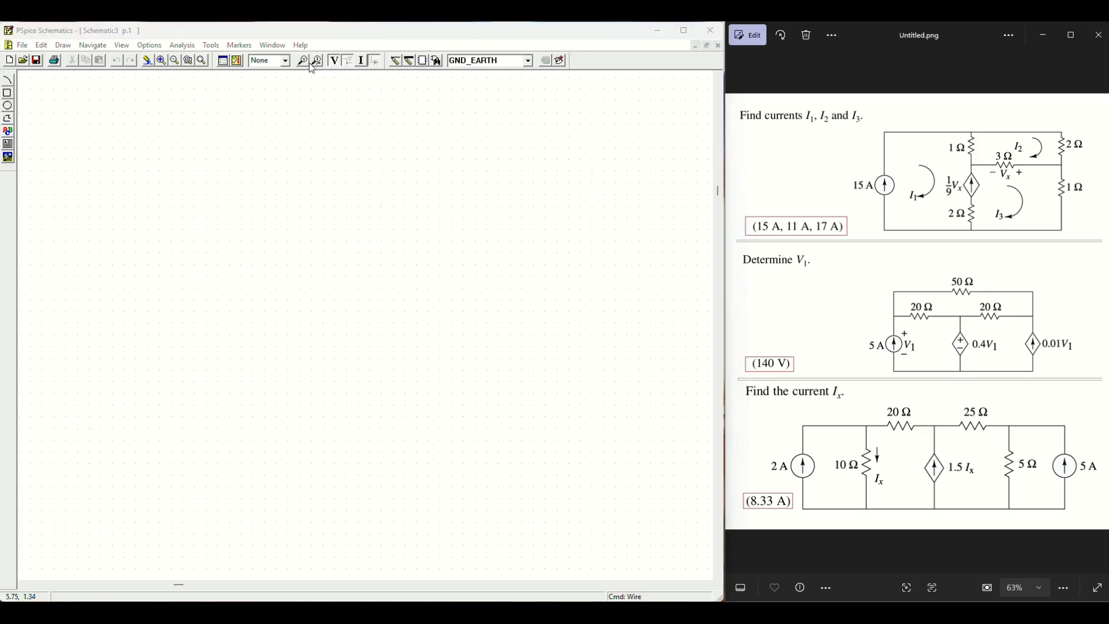
pyautogui.click(396, 66)
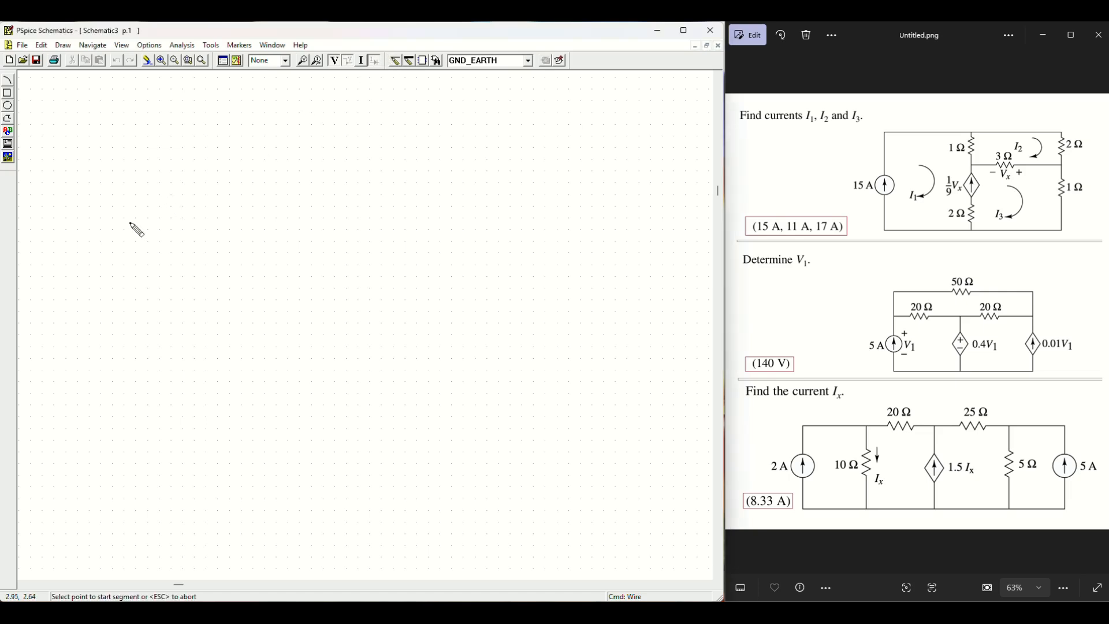
pyautogui.click(126, 184)
pyautogui.click(475, 182)
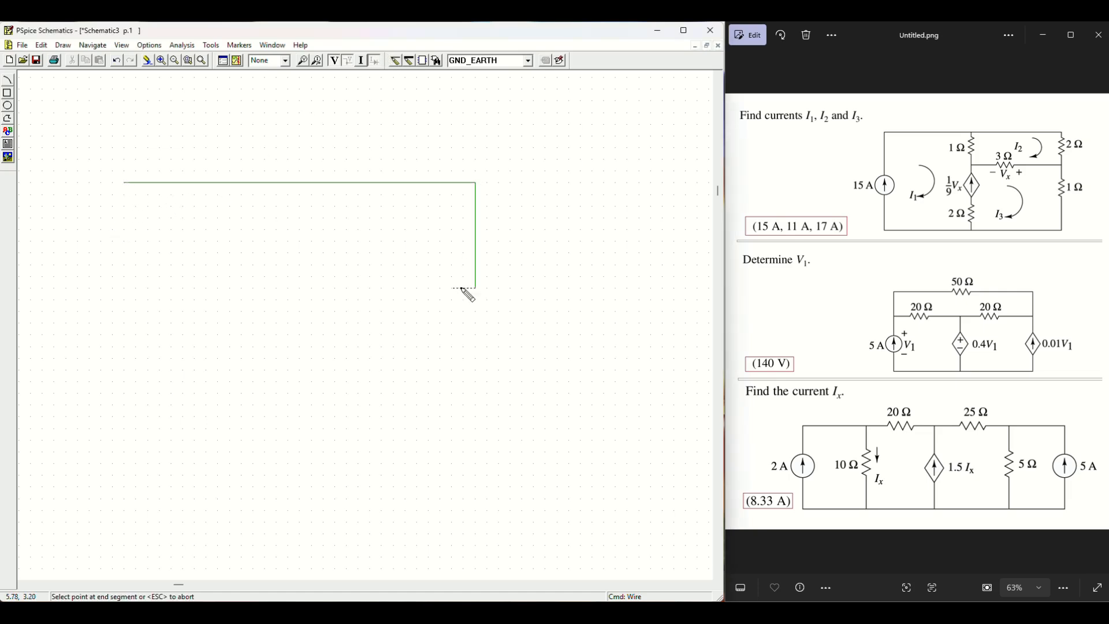
pyautogui.click(475, 288)
pyautogui.click(125, 288)
pyautogui.doubleClick(125, 184)
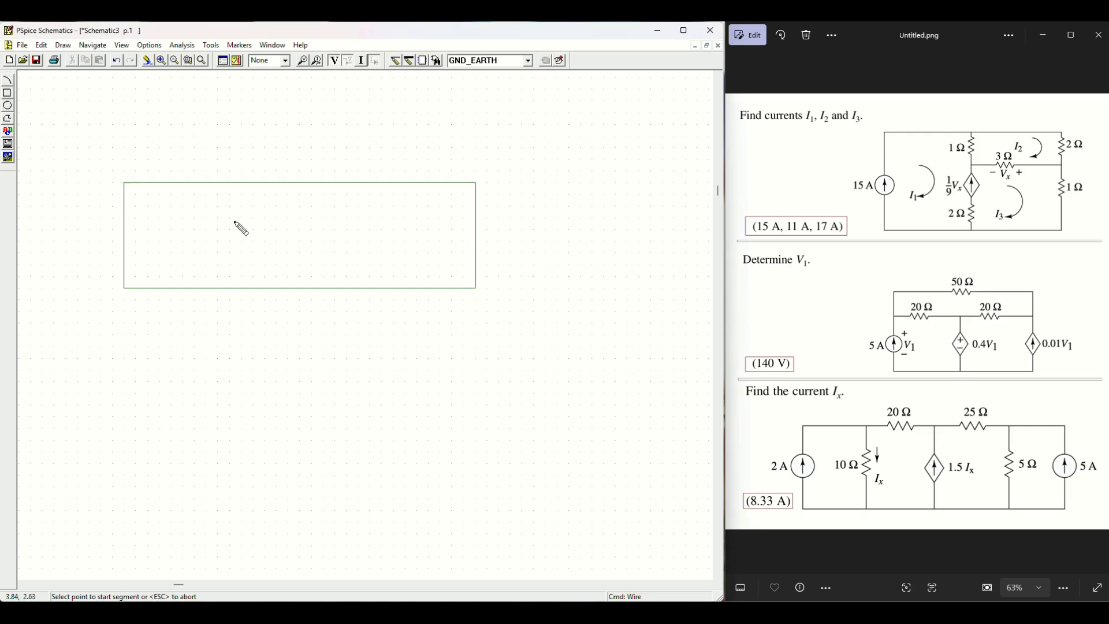
# Step: Draw three vertical wires from the top edge to the bottom edge, splitting it into four meshes
pyautogui.click(206, 182)
pyautogui.doubleClick(206, 287)
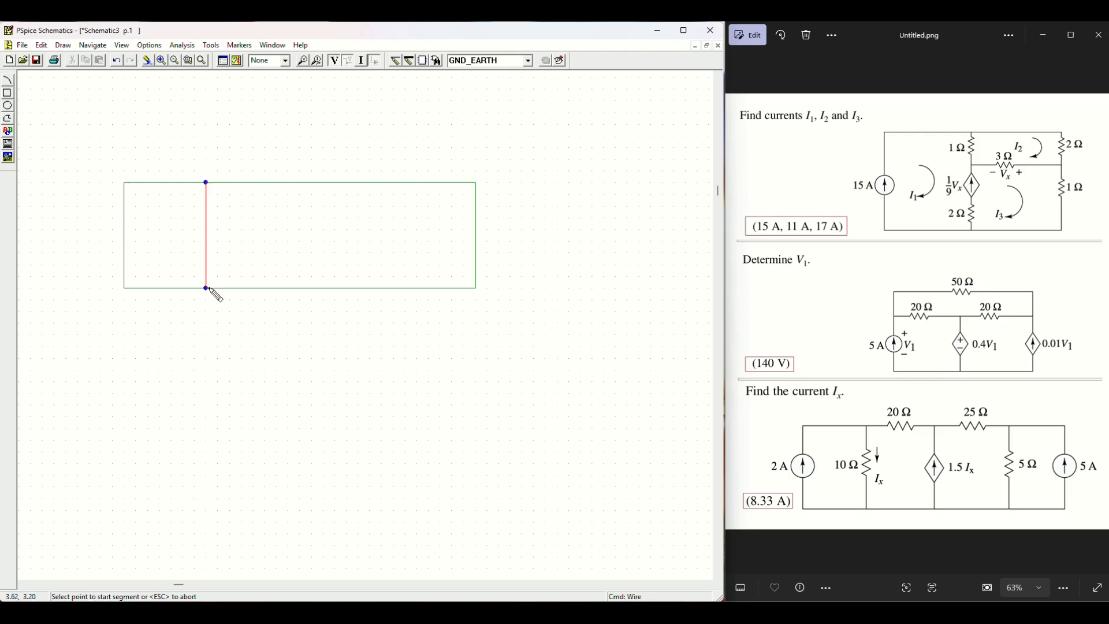
pyautogui.click(299, 182)
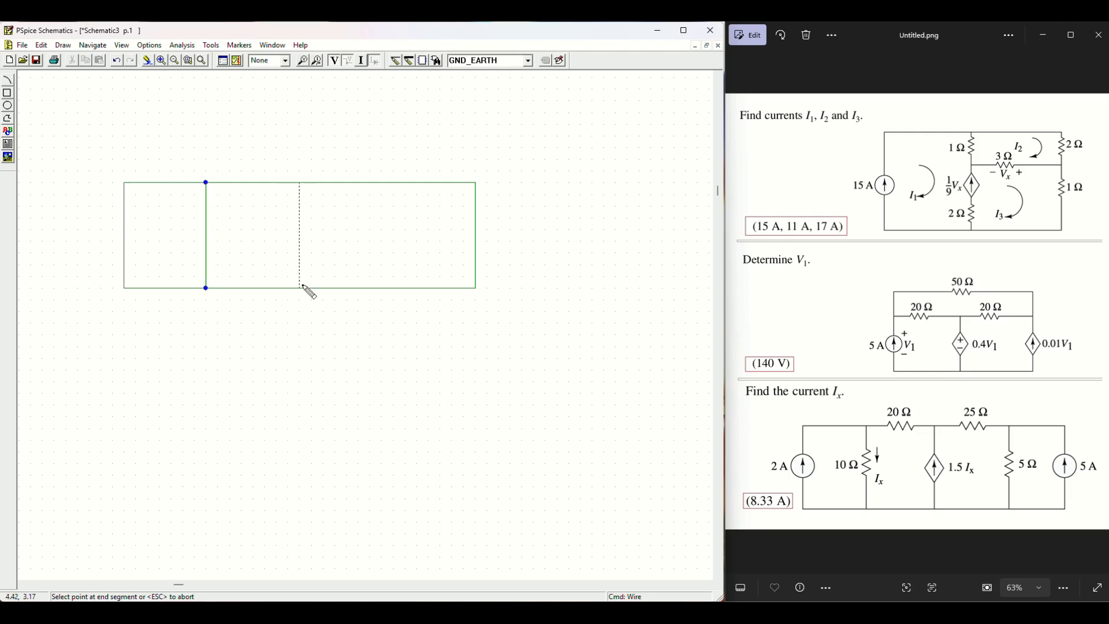
pyautogui.doubleClick(299, 287)
pyautogui.click(381, 183)
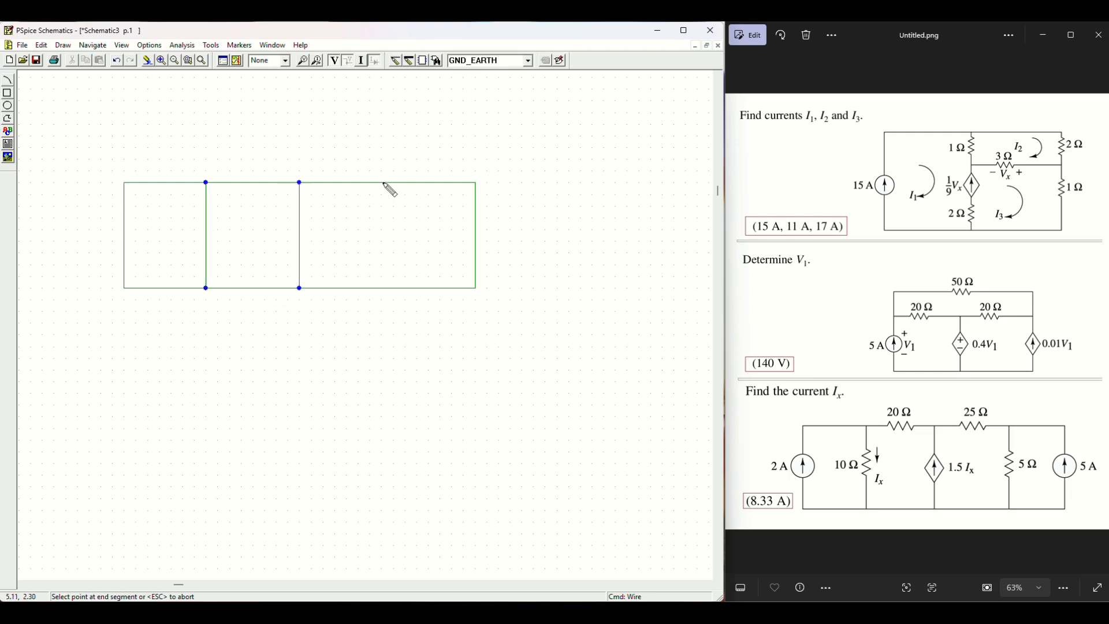
pyautogui.doubleClick(381, 287)
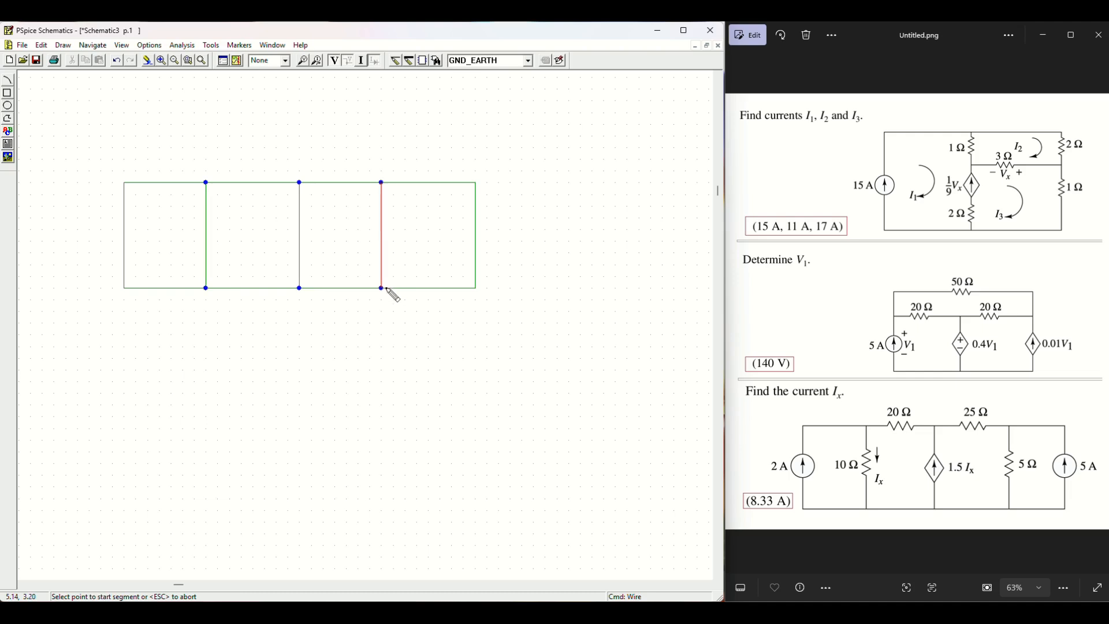
pyautogui.click(527, 61)
pyautogui.click(466, 111)
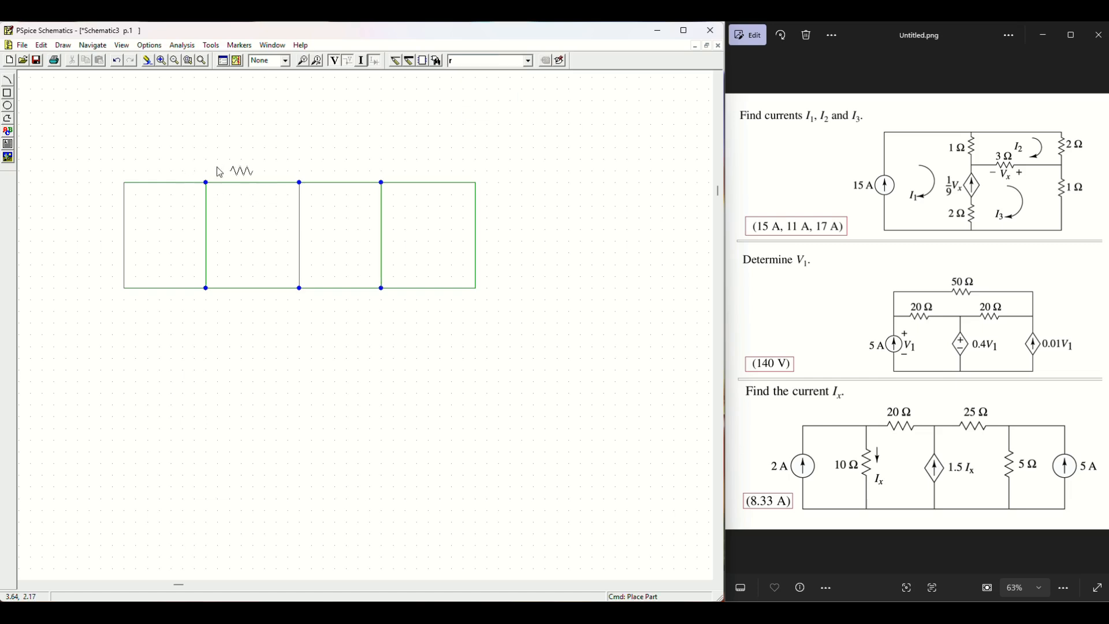
# Step: Place resistors R1 and R2 on the top wire and vertical R3 and R4 in the branches
pyautogui.click(229, 186)
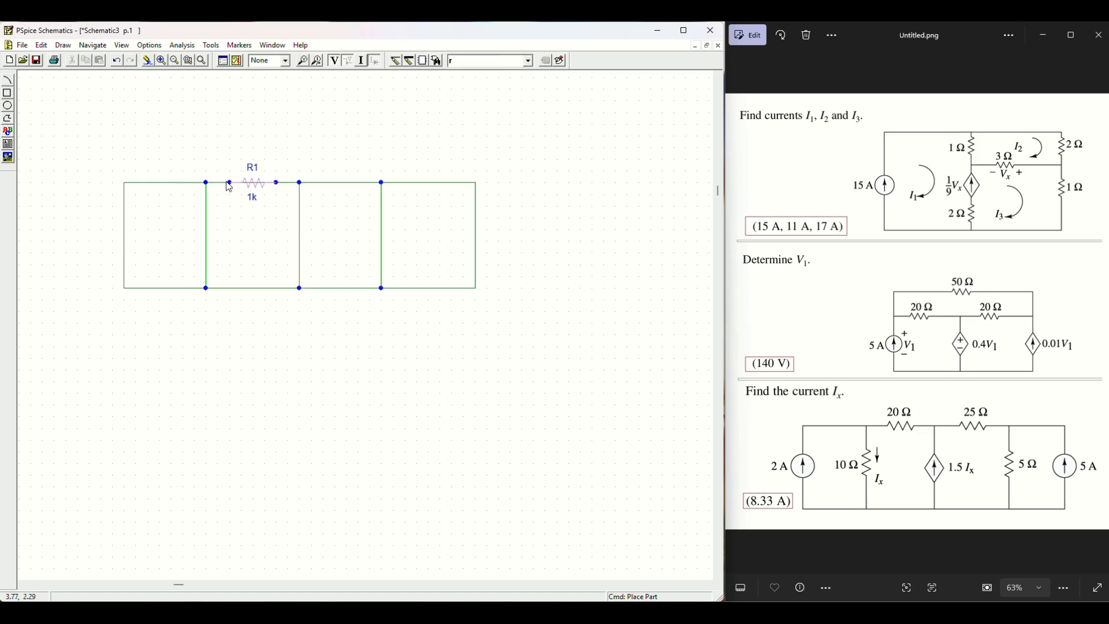
pyautogui.click(311, 186)
pyautogui.hotkey('ctrl', 'r')
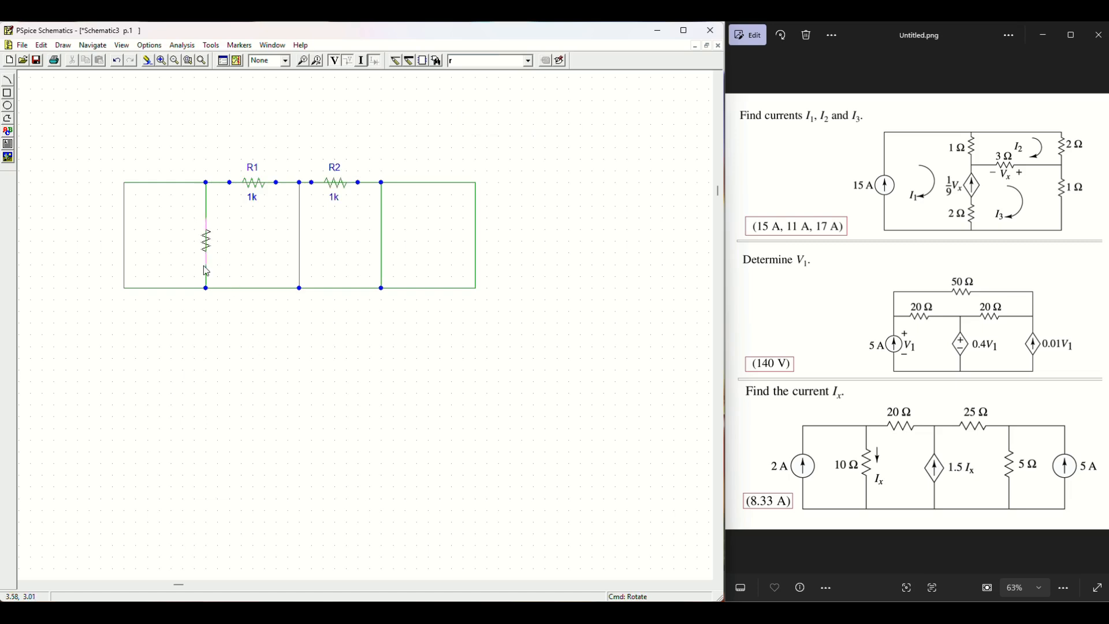
pyautogui.click(206, 269)
pyautogui.click(381, 269)
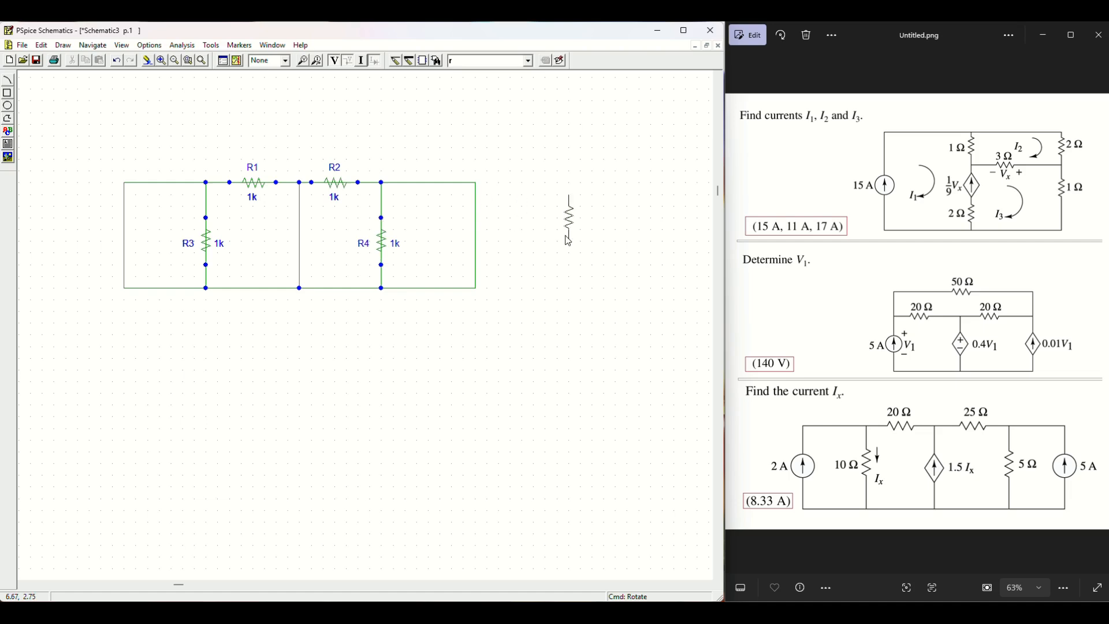
# Step: Place upward-pointing DC current sources I1 and I2 on the left and right wires
pyautogui.click(528, 60)
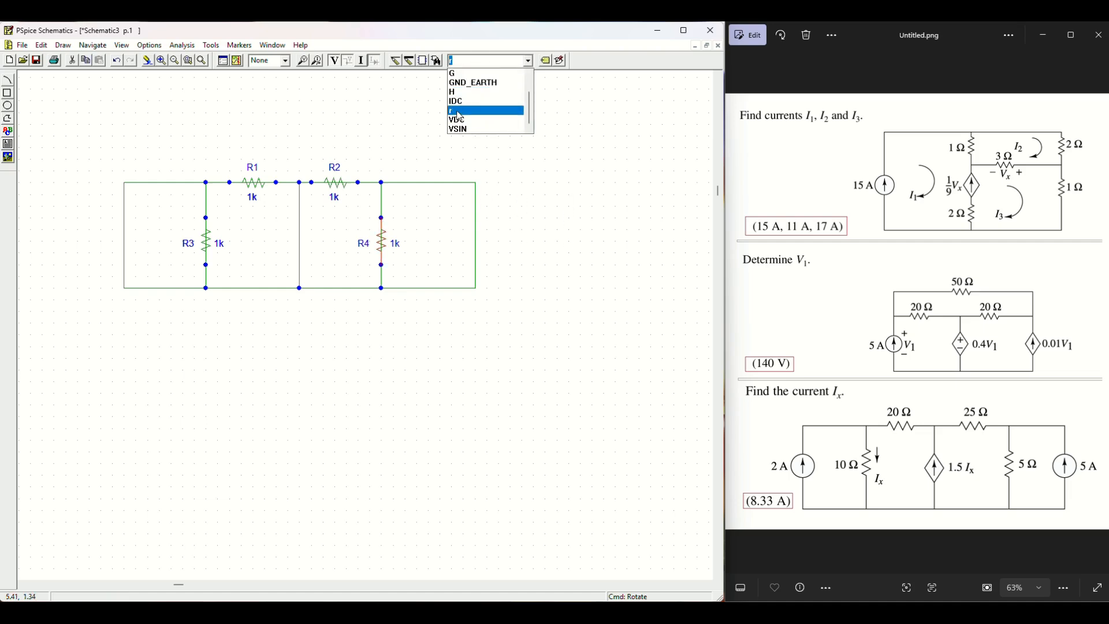
pyautogui.click(460, 103)
pyautogui.hotkey('ctrl', 'r')
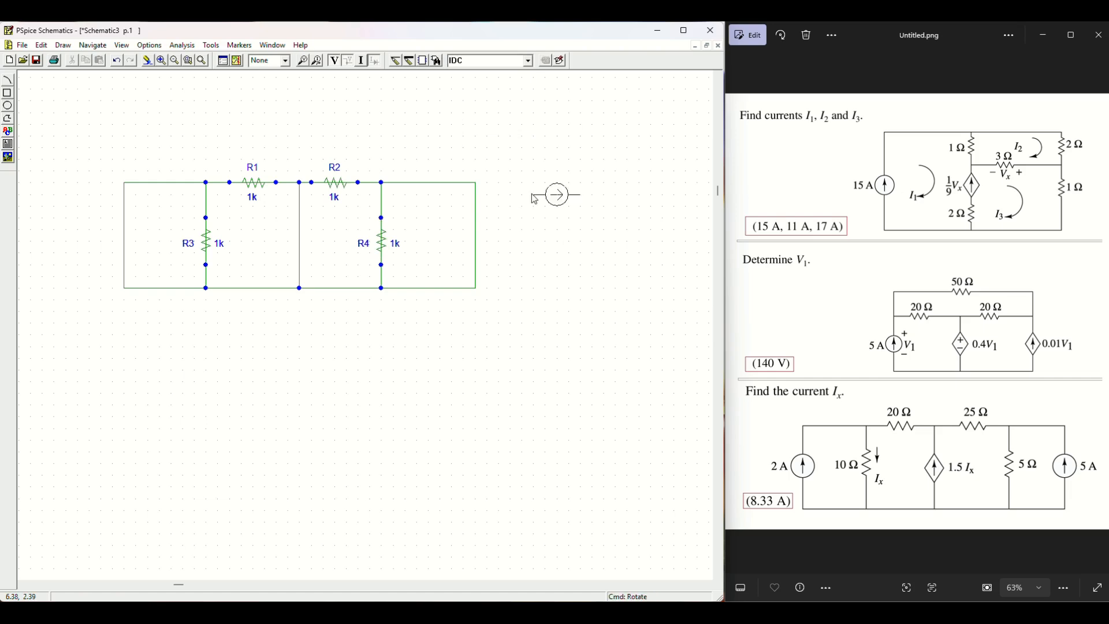
pyautogui.hotkey('ctrl', 'r')
pyautogui.click(126, 265)
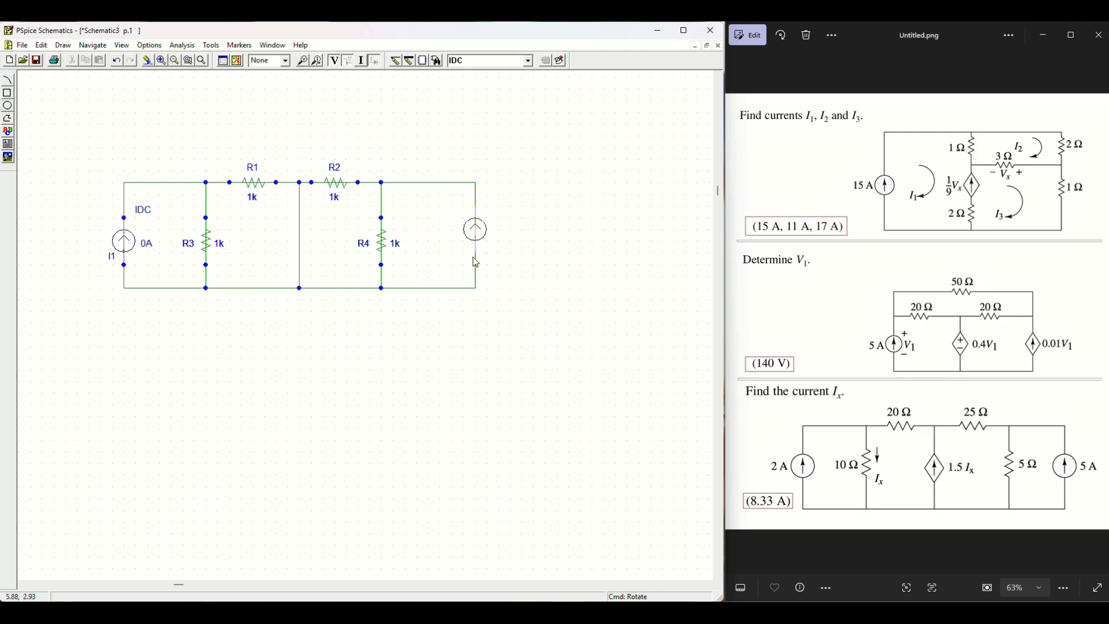
pyautogui.click(476, 262)
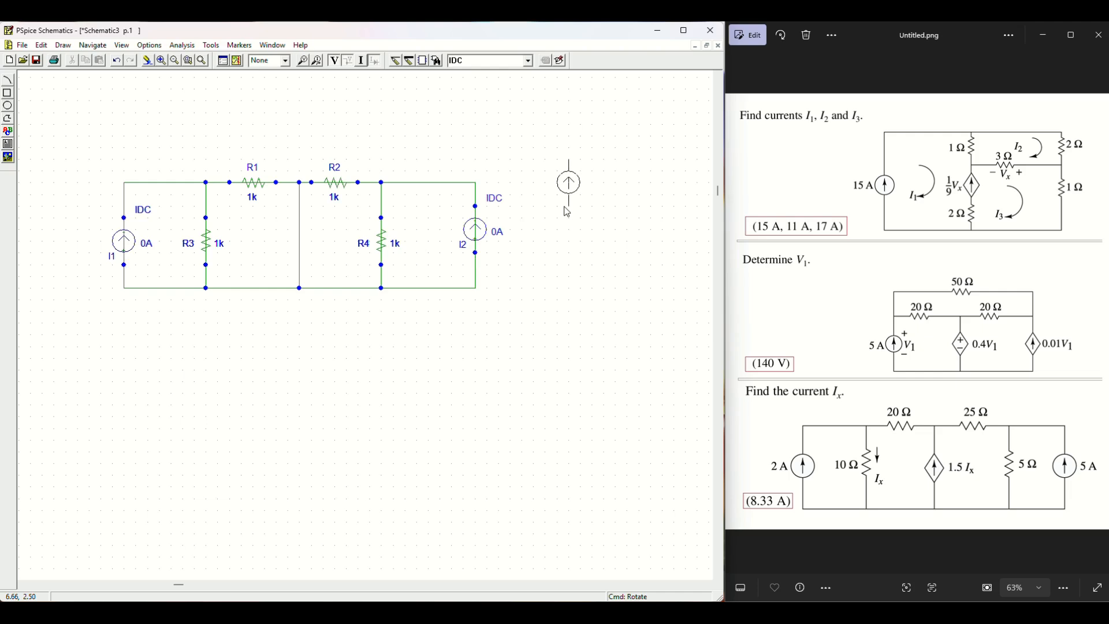
pyautogui.rightClick(564, 207)
# Step: Delete the wire pieces running through R1, R2, R4, I2, I1 and R3
pyautogui.click(265, 183)
pyautogui.press('Delete')
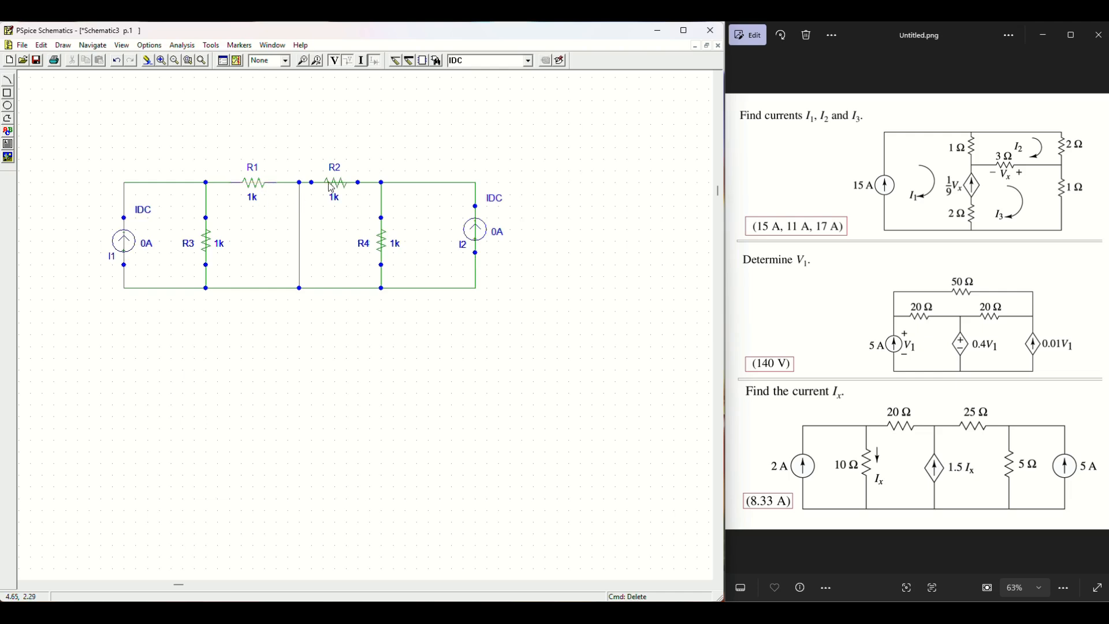
pyautogui.click(328, 184)
pyautogui.press('Delete')
pyautogui.click(382, 241)
pyautogui.press('Delete')
pyautogui.click(481, 243)
pyautogui.press('Delete')
pyautogui.click(132, 253)
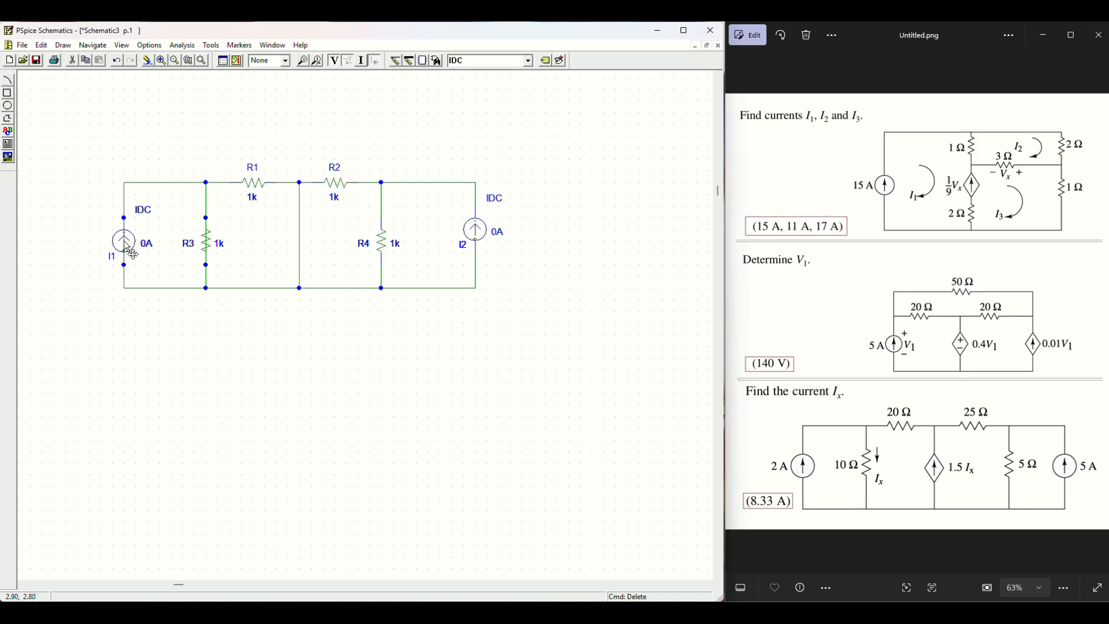
pyautogui.press('Delete')
pyautogui.click(207, 252)
pyautogui.press('Delete')
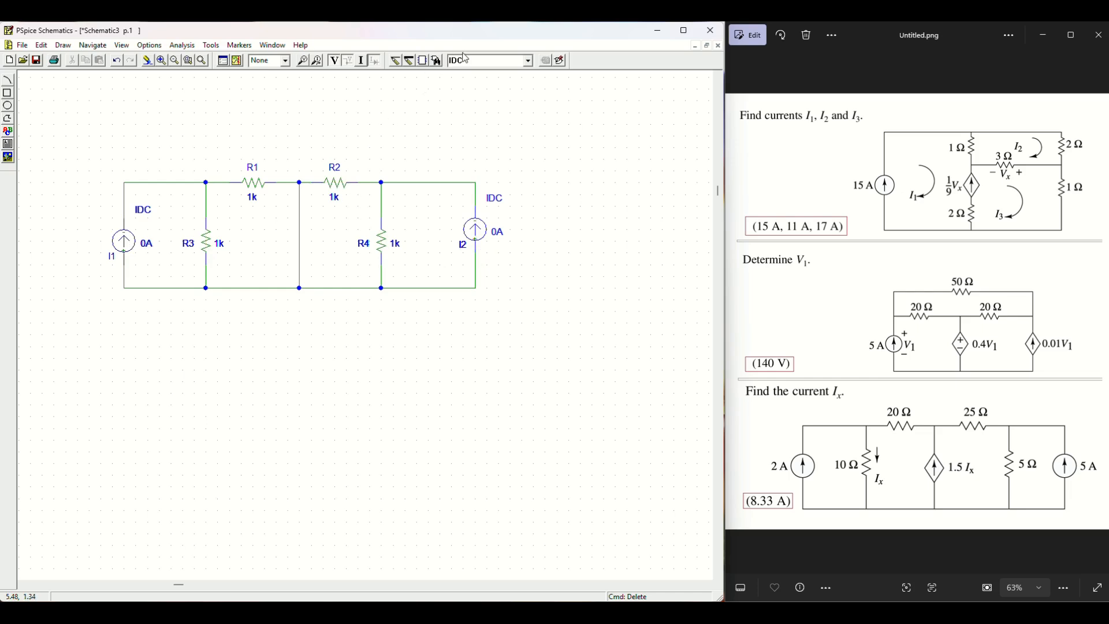
pyautogui.click(527, 61)
pyautogui.click(470, 88)
# Step: Ground the bottom middle node and set R3 to 10, R1 to 20 and R2 to 25
pyautogui.click(298, 293)
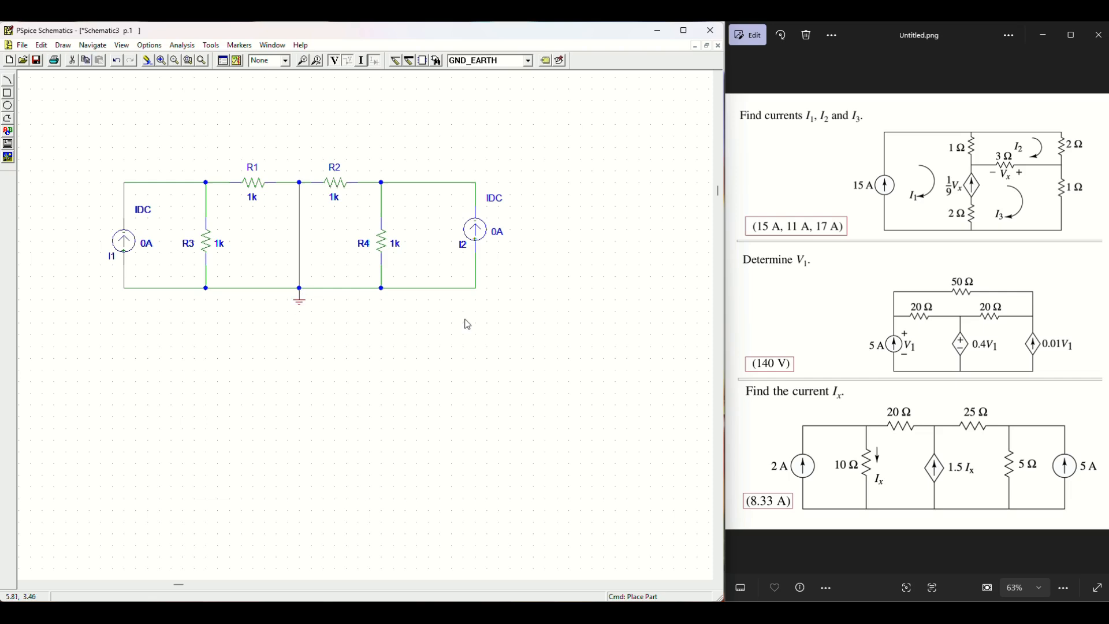
pyautogui.doubleClick(220, 247)
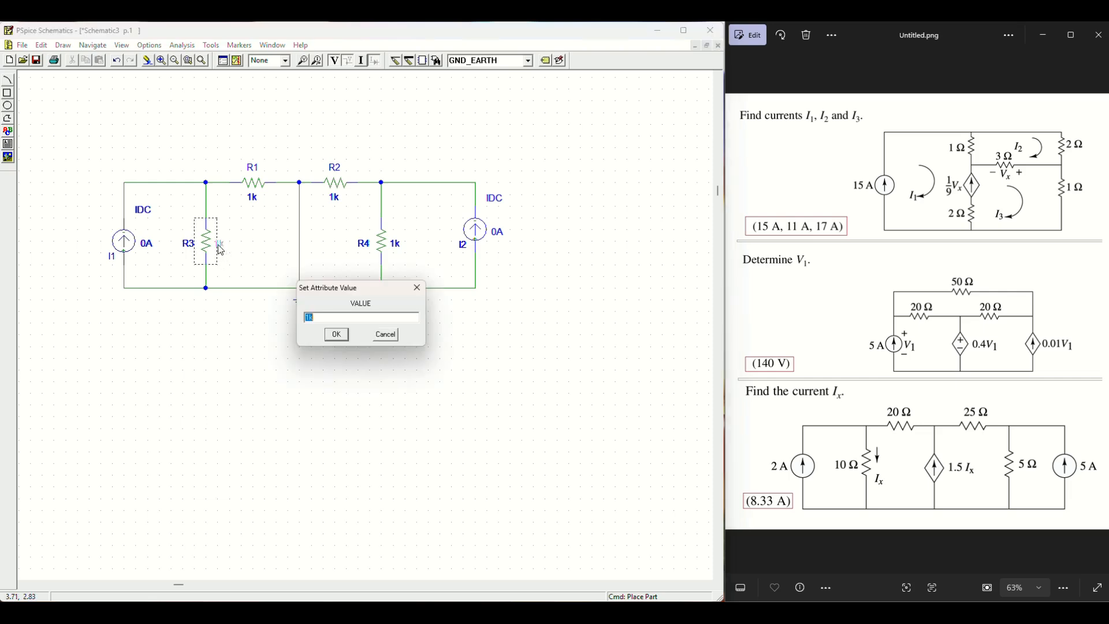
pyautogui.write('10')
pyautogui.press('Return')
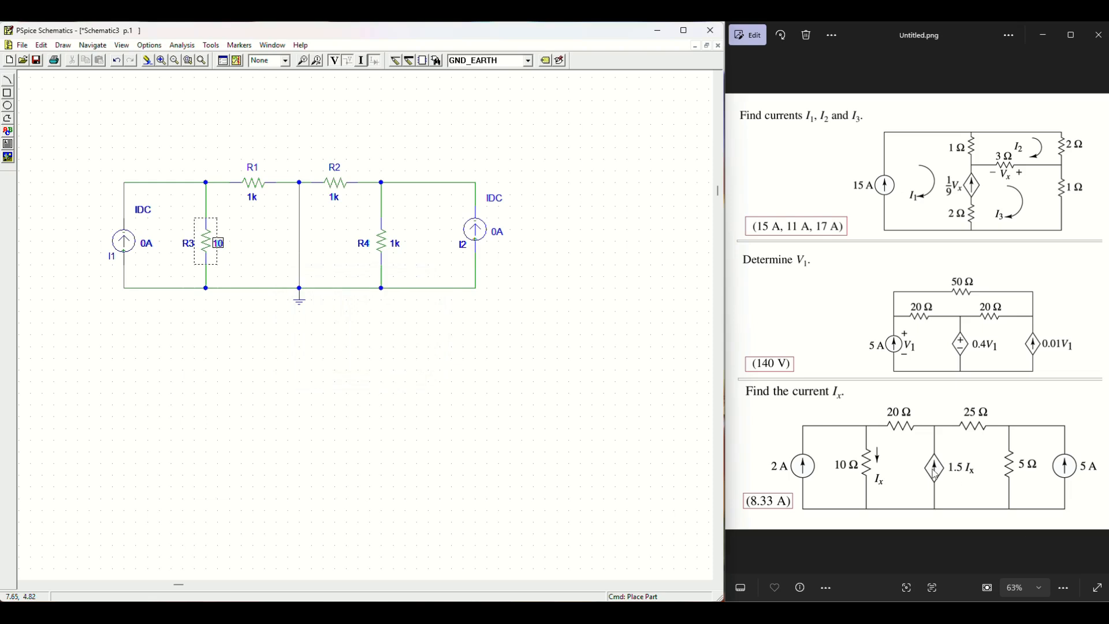
pyautogui.doubleClick(255, 197)
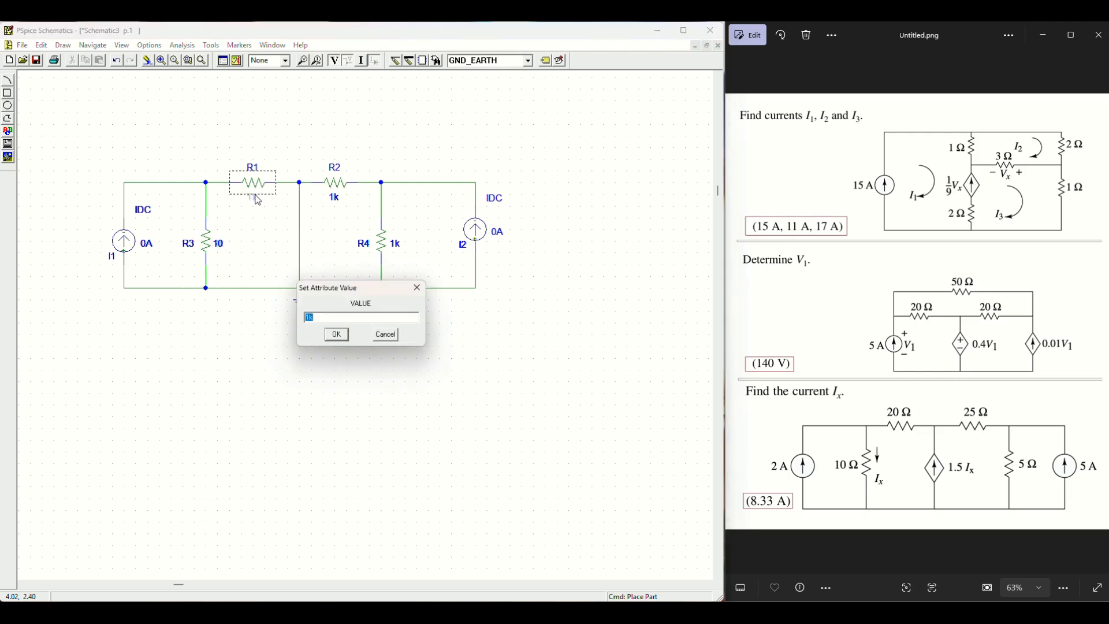
pyautogui.write('20')
pyautogui.press('Return')
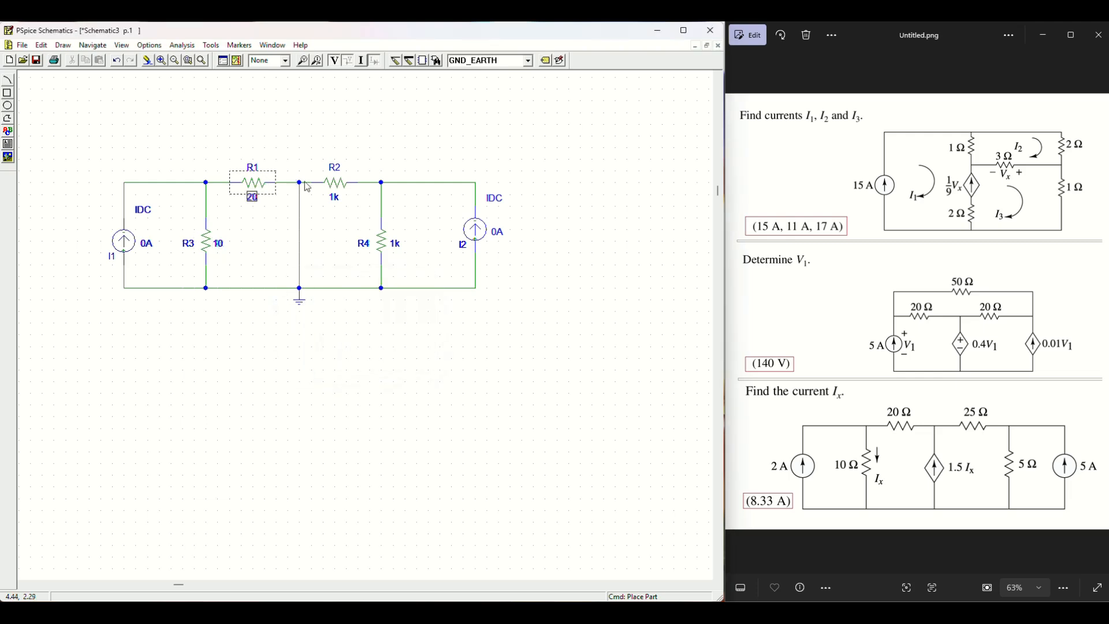
pyautogui.doubleClick(334, 197)
pyautogui.write('2')
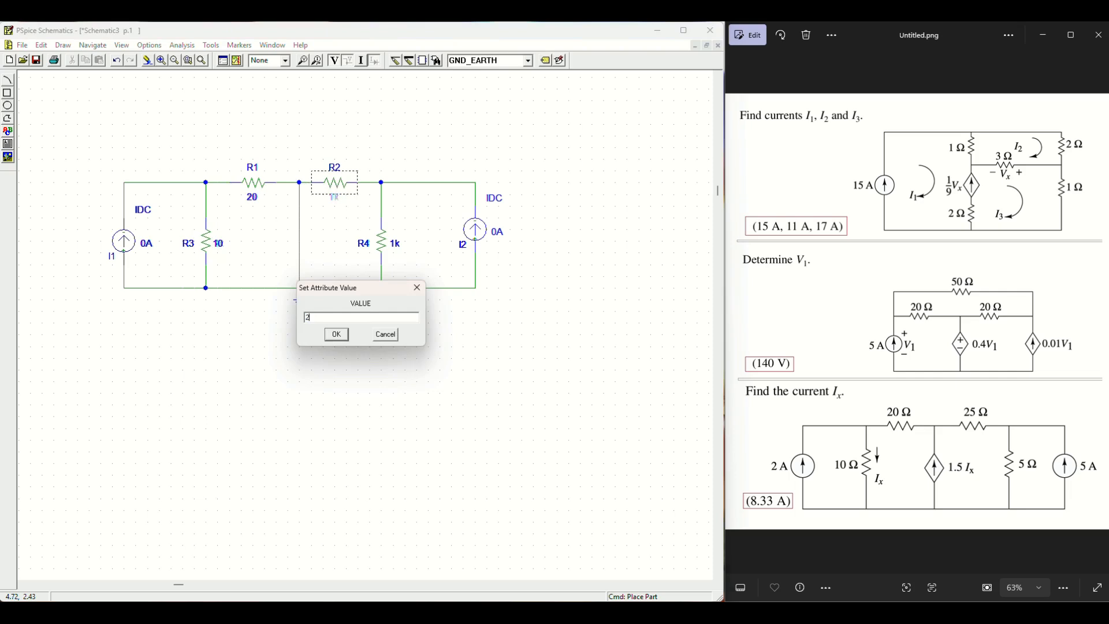
pyautogui.write('5')
pyautogui.click(336, 335)
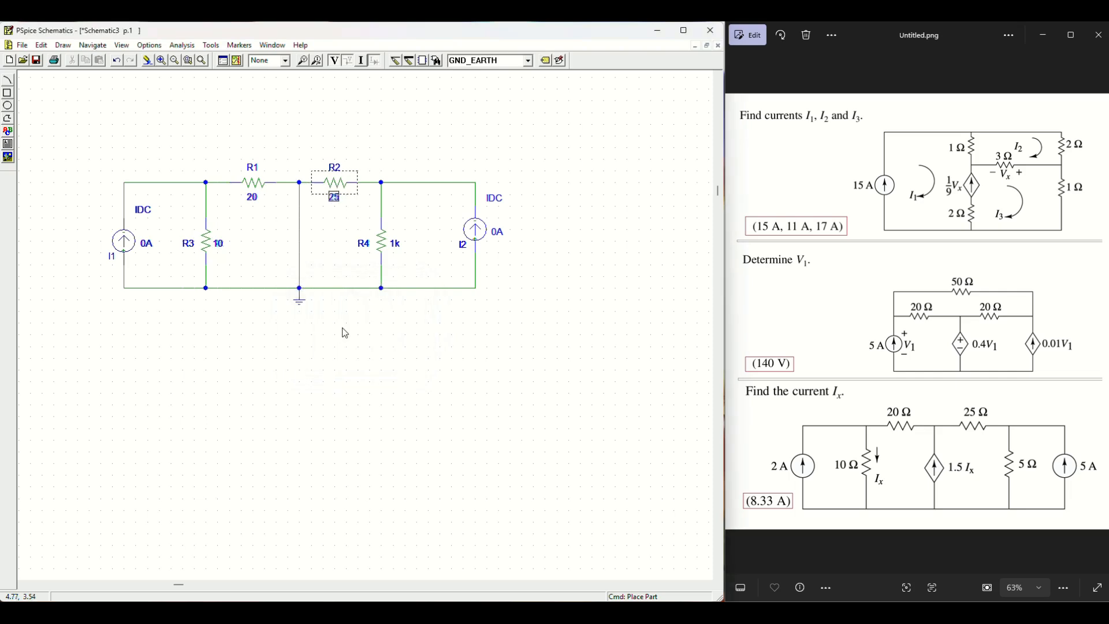
# Step: Set R4 to 5, I2 to 5A and I1 to 2A
pyautogui.click(396, 243)
pyautogui.doubleClick(396, 243)
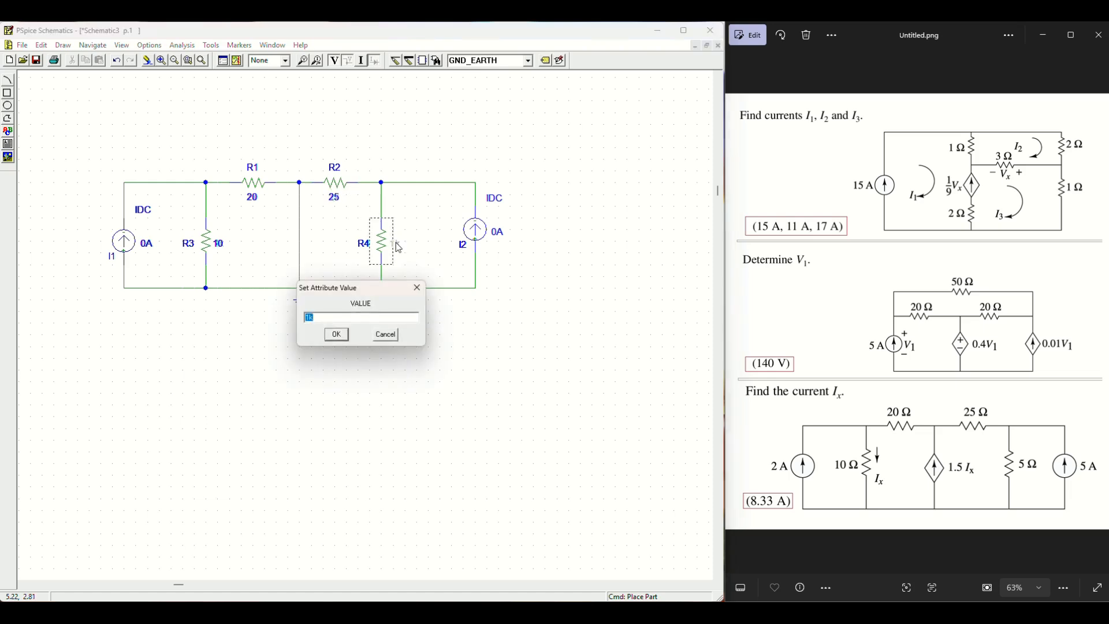
pyautogui.write('5')
pyautogui.click(347, 338)
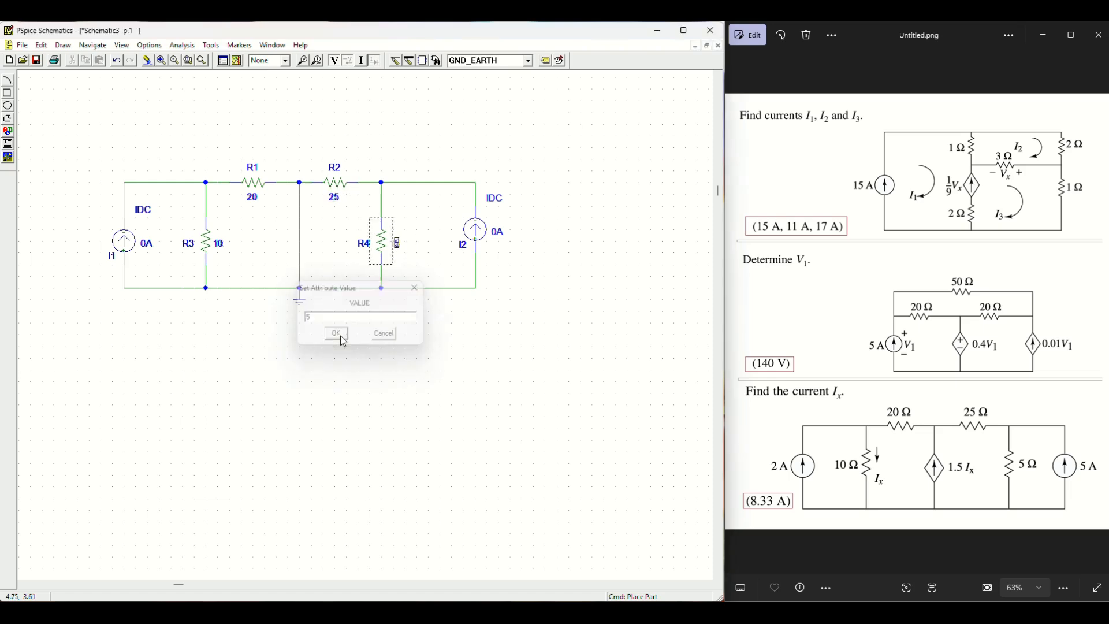
pyautogui.doubleClick(498, 233)
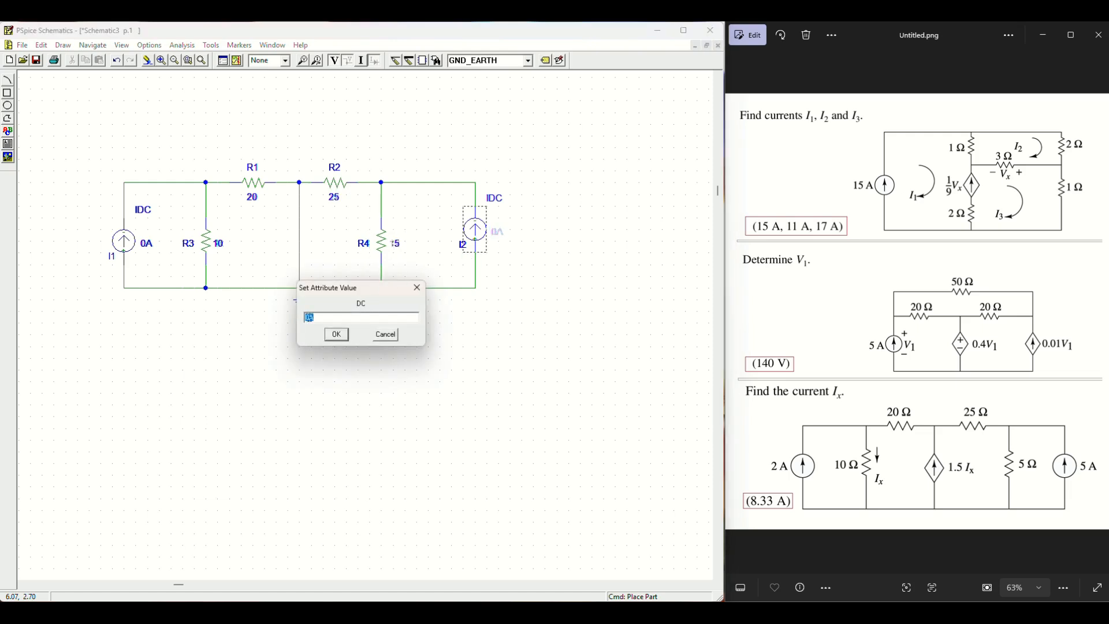
pyautogui.write('5')
pyautogui.click(337, 335)
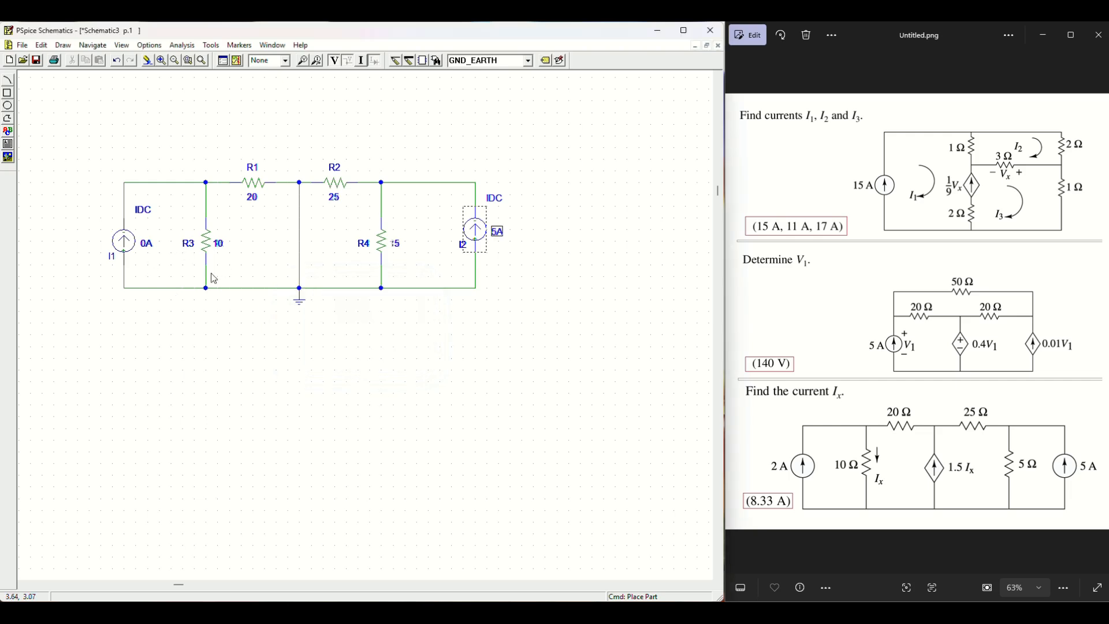
pyautogui.doubleClick(147, 245)
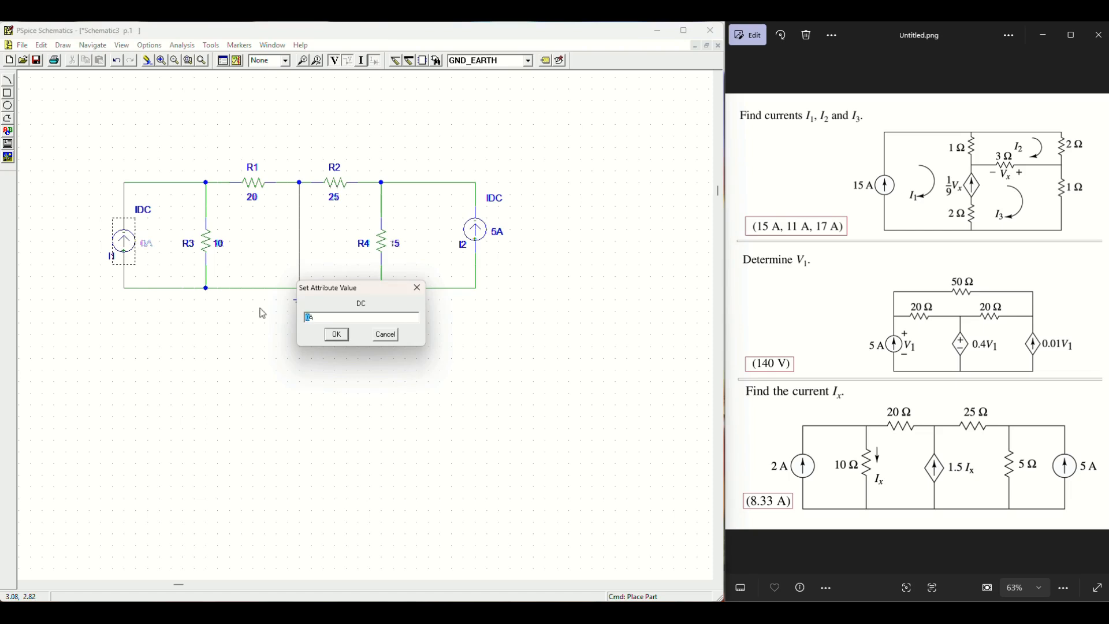
pyautogui.click(338, 335)
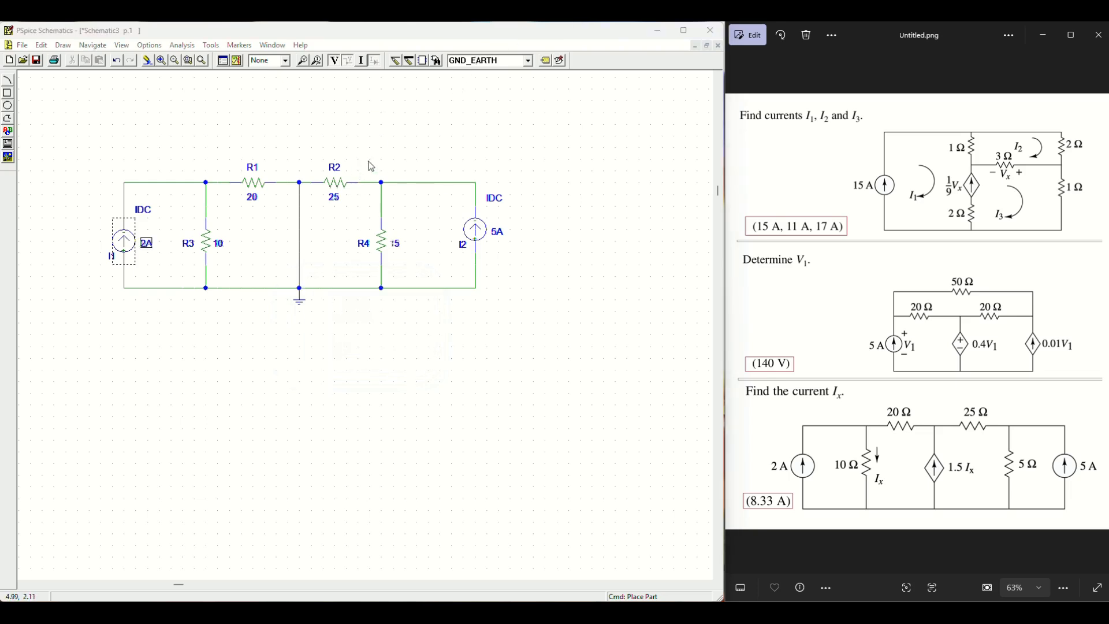
# Step: Place a rotated F source as F1 in the middle branch, remove the stray wire, and align ground beneath it
pyautogui.click(528, 60)
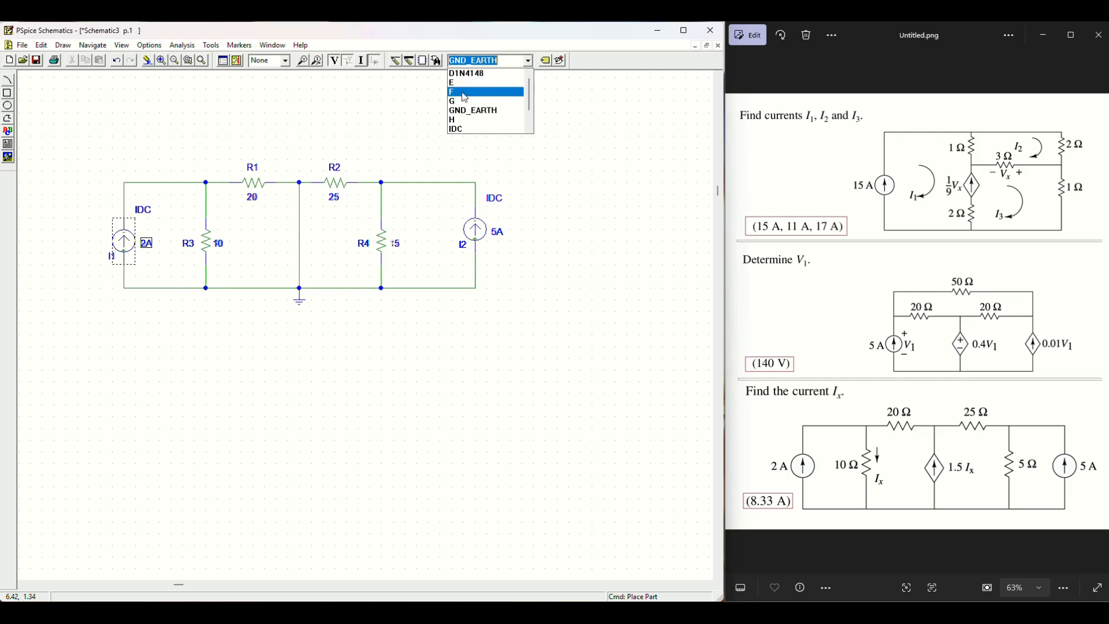
pyautogui.click(465, 92)
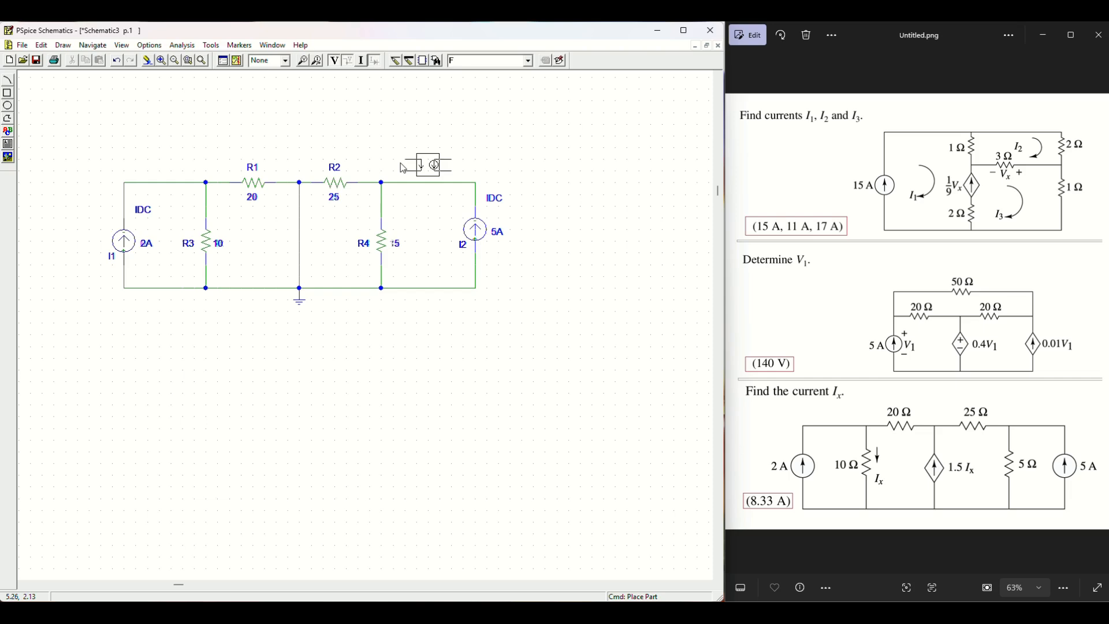
pyautogui.hotkey('ctrl', 'r')
pyautogui.hotkey('ctrl', 'r')
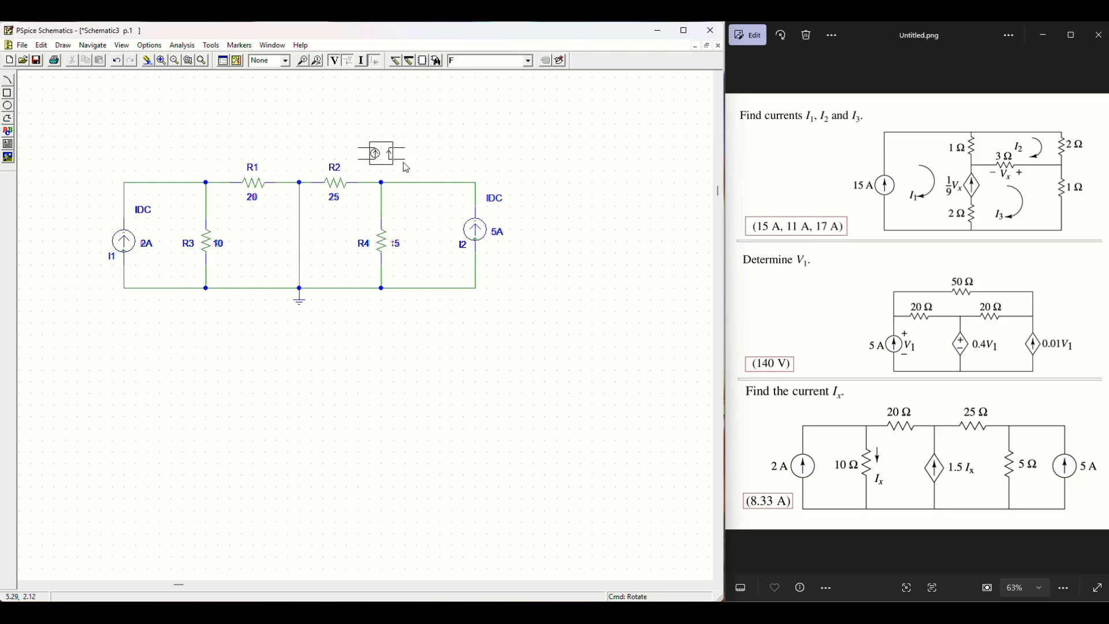
pyautogui.click(347, 254)
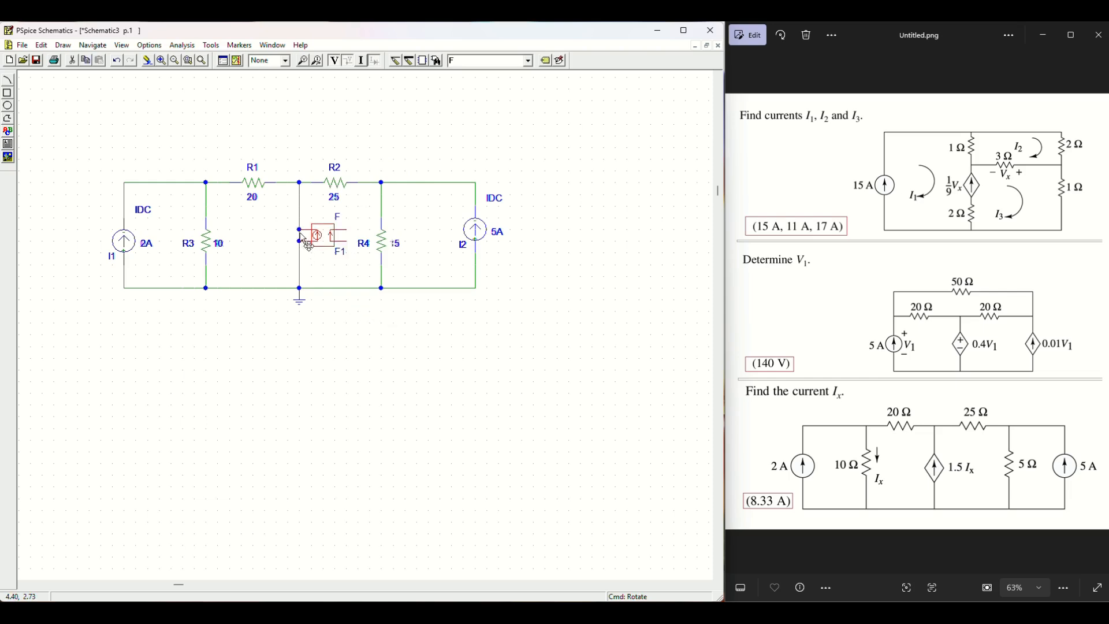
pyautogui.press('Delete')
pyautogui.moveTo(325, 247); pyautogui.dragTo(314, 241)
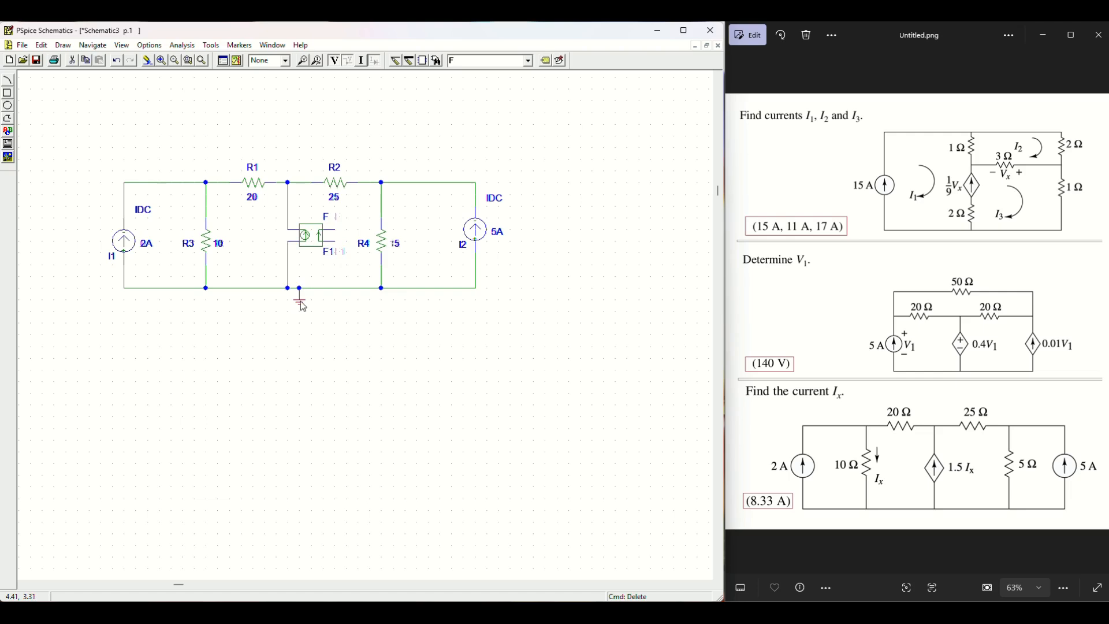
pyautogui.moveTo(299, 300); pyautogui.dragTo(288, 301)
pyautogui.click(161, 60)
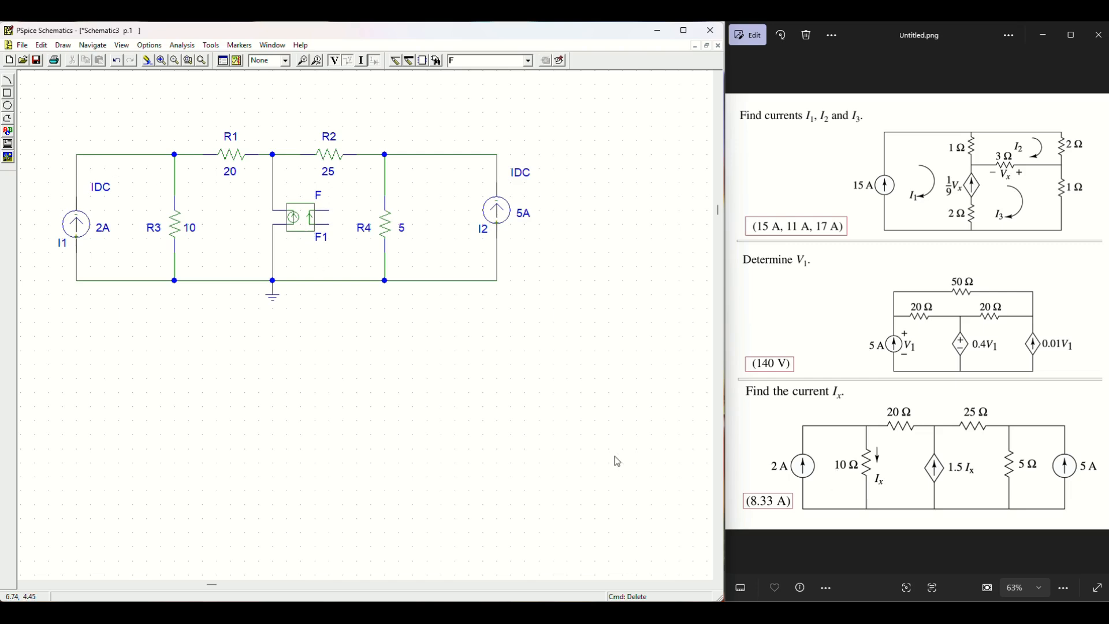
pyautogui.click(176, 181)
# Step: Delete the wire above R3 and draw a fresh segment from the top node down to R3
pyautogui.press('Delete')
pyautogui.click(396, 60)
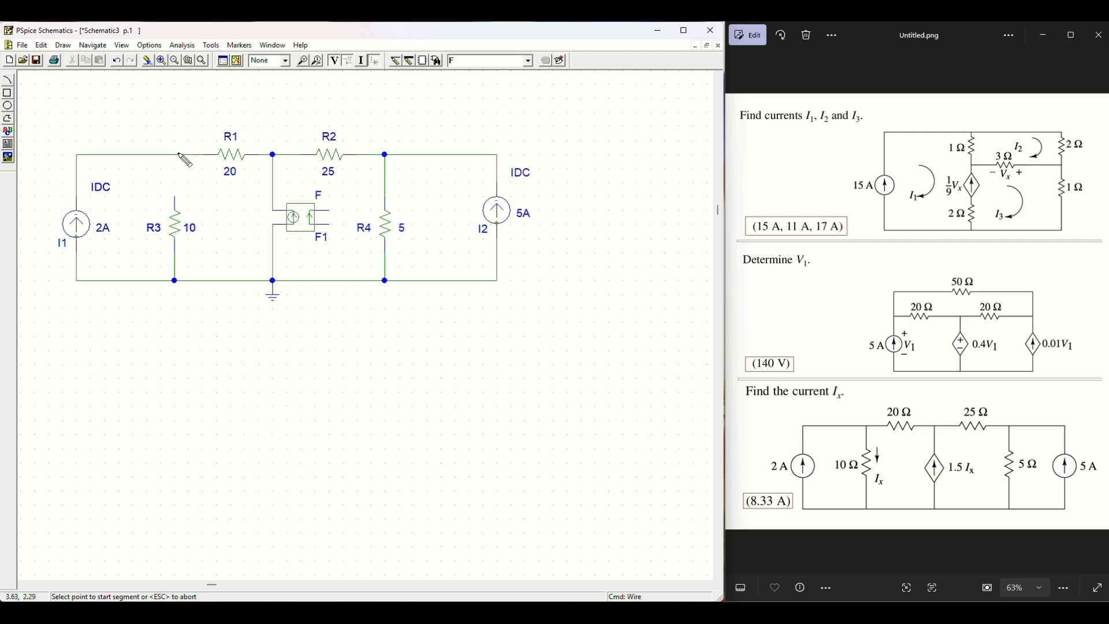
pyautogui.click(174, 155)
pyautogui.click(175, 181)
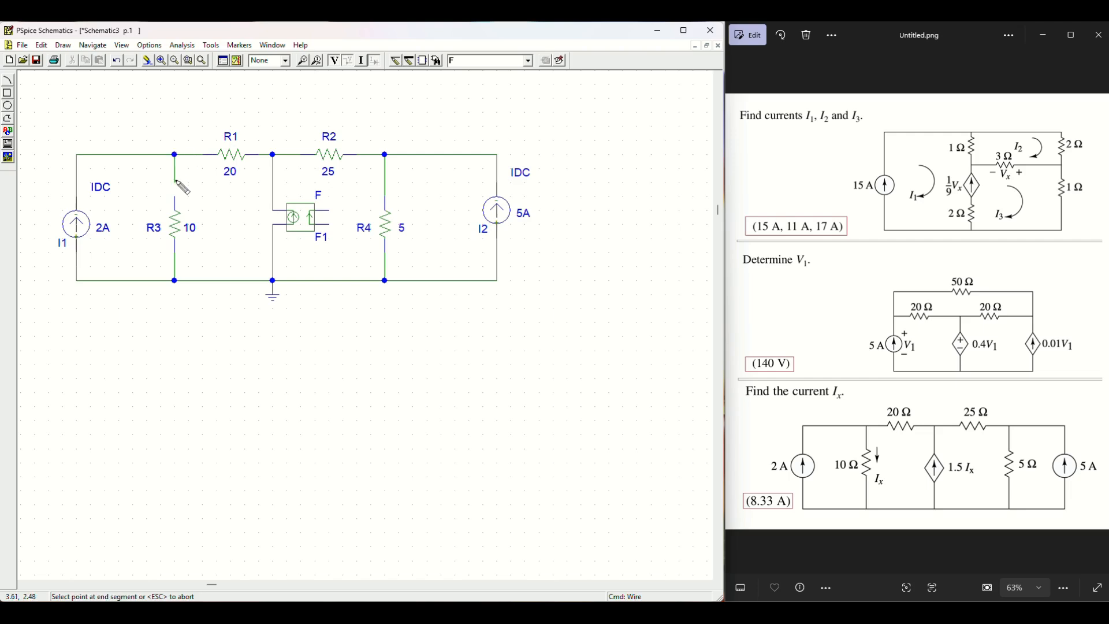
pyautogui.rightClick(191, 176)
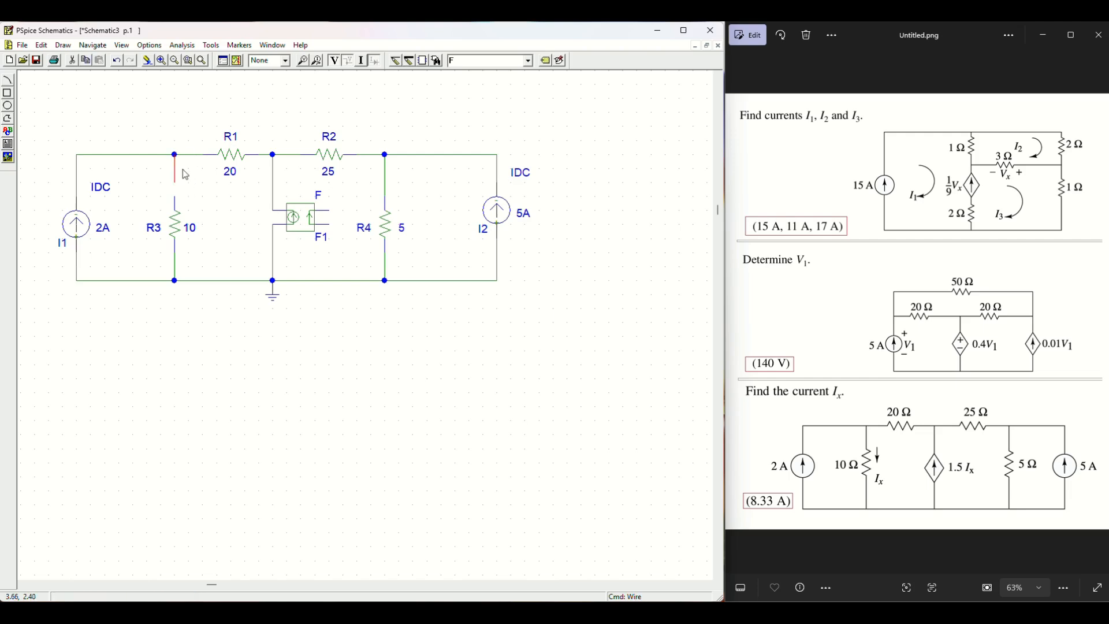
pyautogui.click(178, 196)
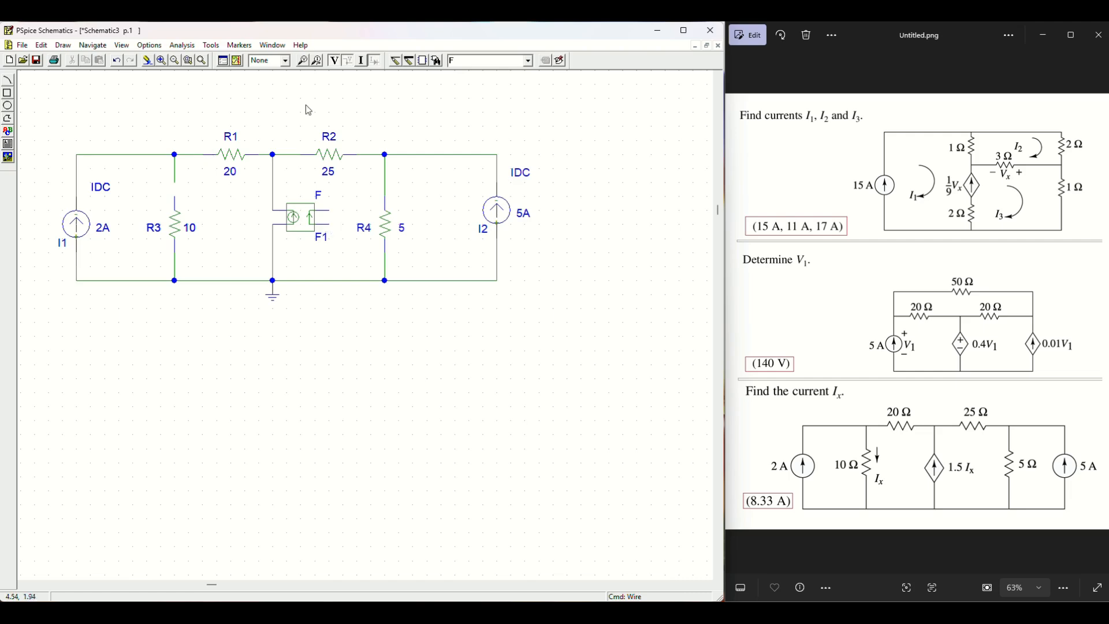
# Step: Draw a wire from F1's right pin up toward R2's wire, then delete the stray and vertical segments
pyautogui.click(394, 60)
pyautogui.click(327, 224)
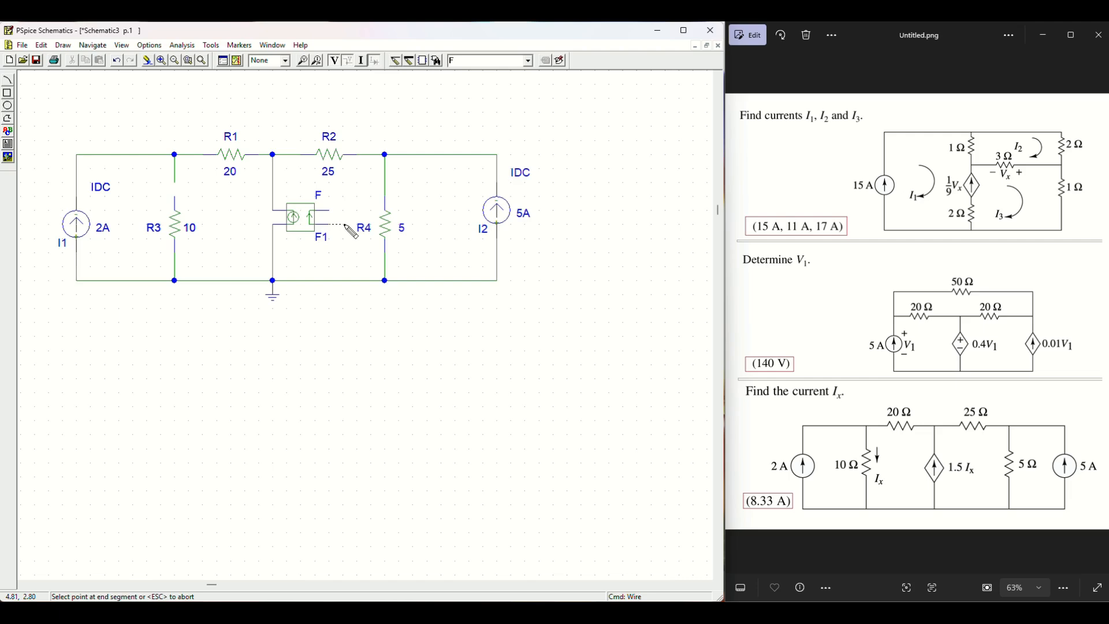
pyautogui.click(357, 224)
pyautogui.click(356, 112)
pyautogui.rightClick(365, 125)
pyautogui.click(356, 141)
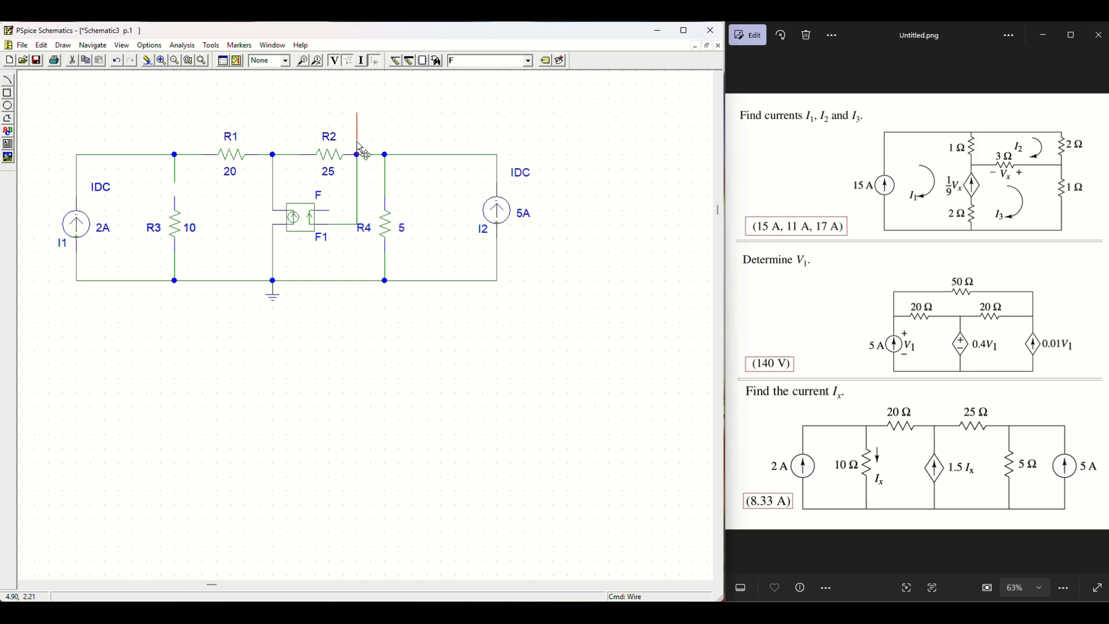
pyautogui.press('Delete')
pyautogui.click(357, 190)
pyautogui.press('Delete')
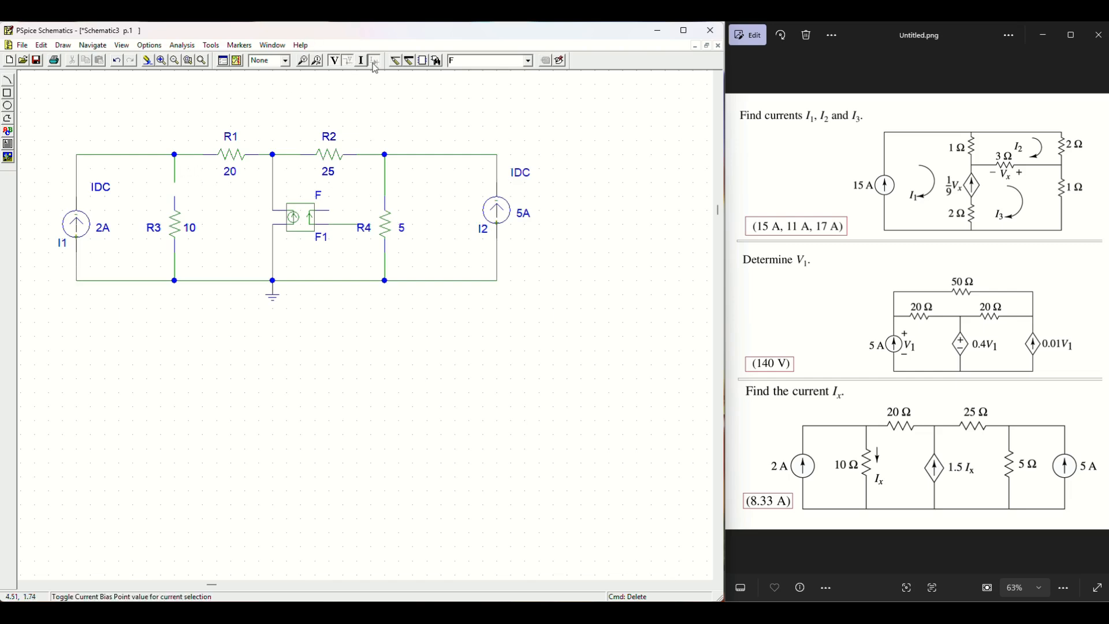
# Step: Route a wire from the node above R3 over the circuit's top toward R4, removing extra vertical pieces
pyautogui.click(350, 61)
pyautogui.click(175, 183)
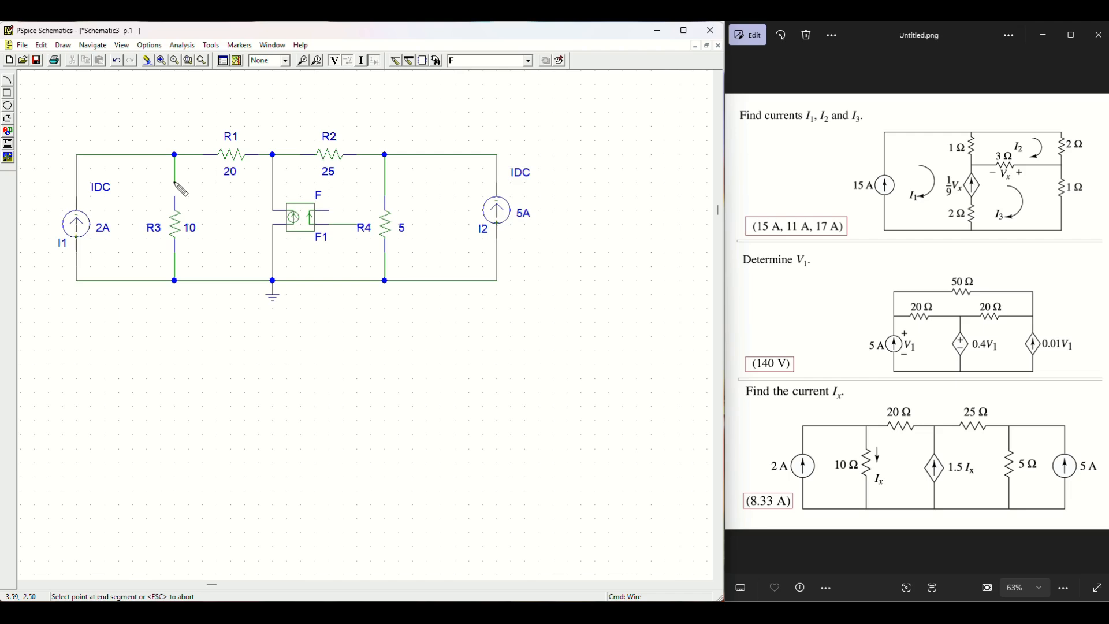
pyautogui.click(189, 98)
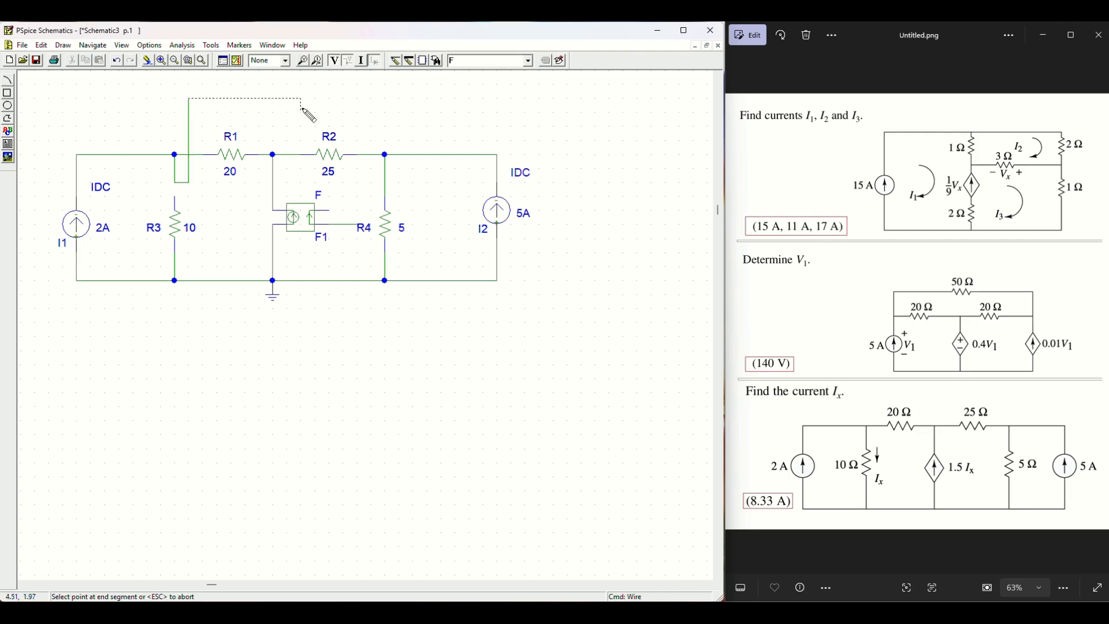
pyautogui.click(353, 102)
pyautogui.click(358, 225)
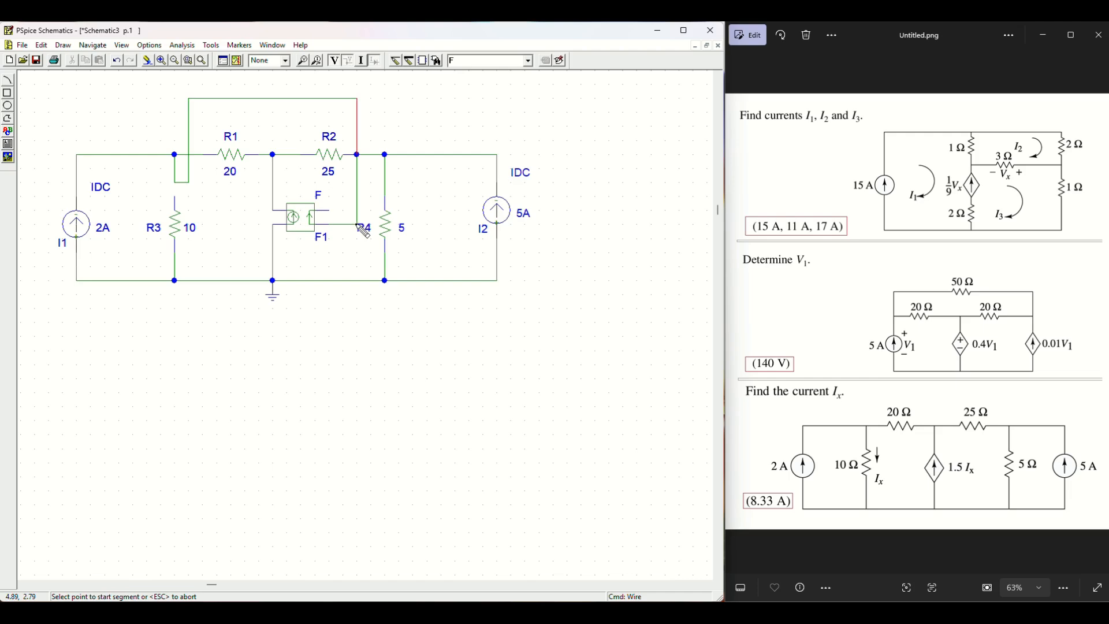
pyautogui.press('Escape')
pyautogui.click(358, 166)
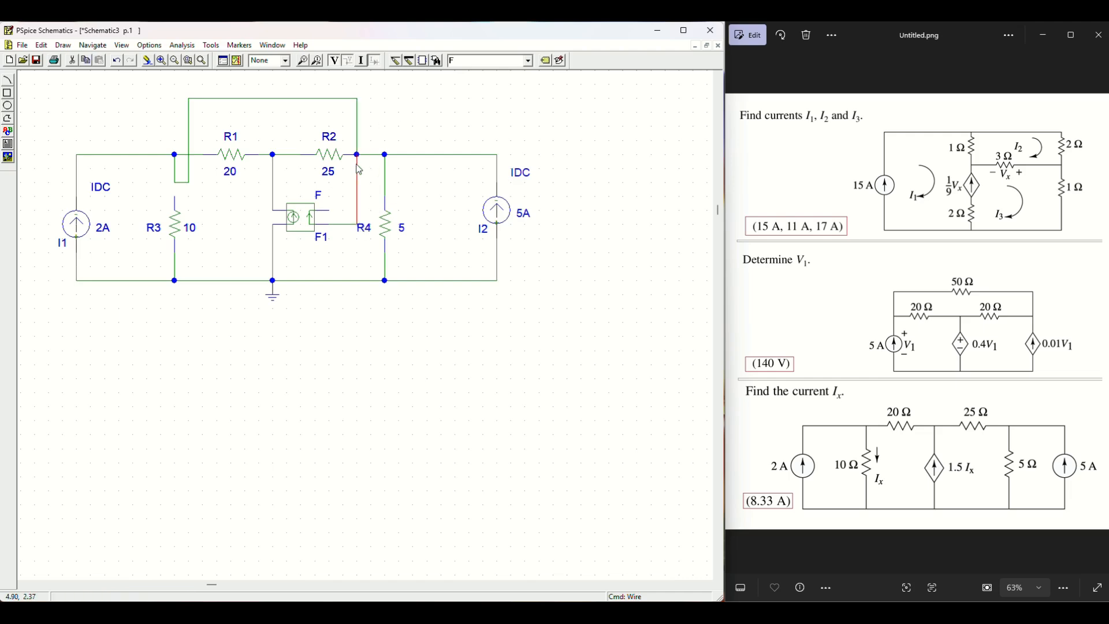
pyautogui.click(358, 149)
pyautogui.press('Delete')
pyautogui.click(358, 168)
pyautogui.press('Delete')
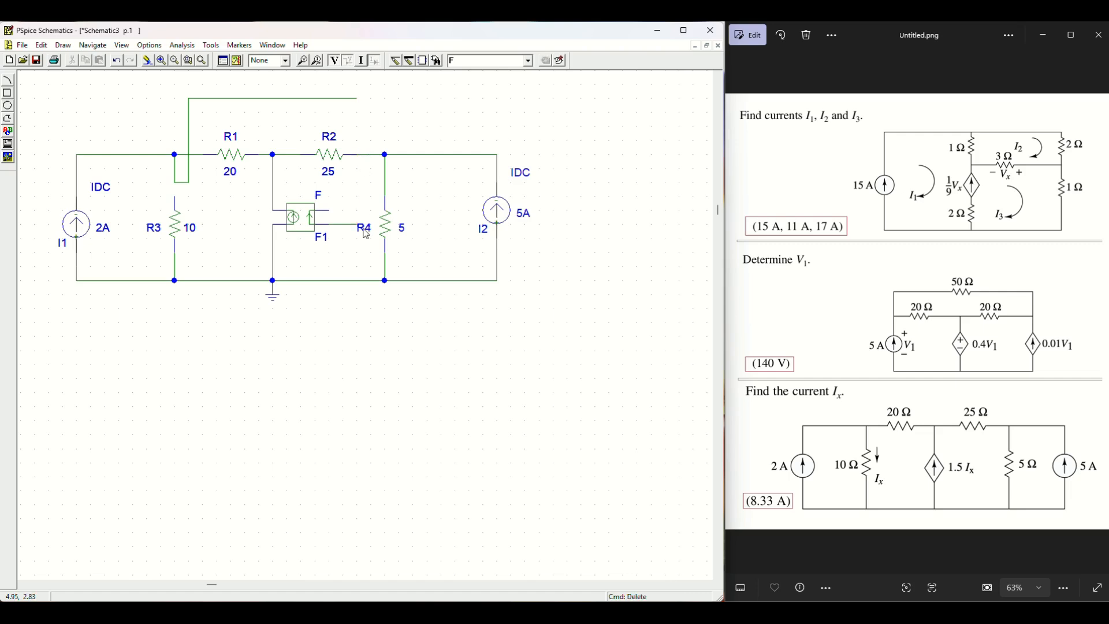
# Step: Move R4's label below the resistor and join the top wire down to F1's output wire
pyautogui.click(367, 235)
pyautogui.moveTo(368, 233); pyautogui.dragTo(375, 254)
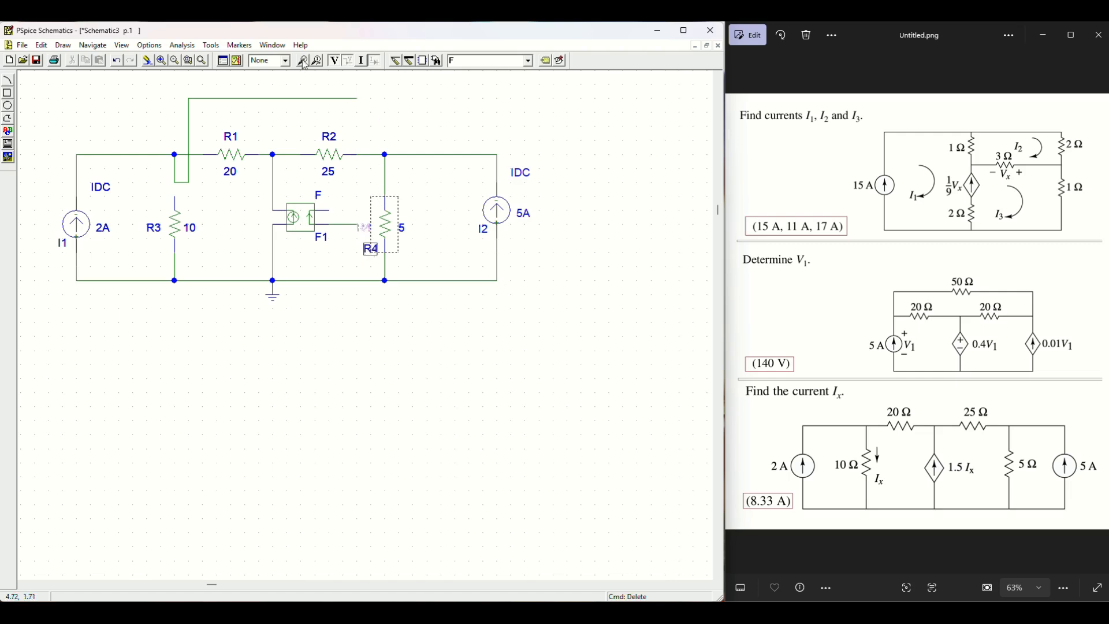
pyautogui.click(395, 61)
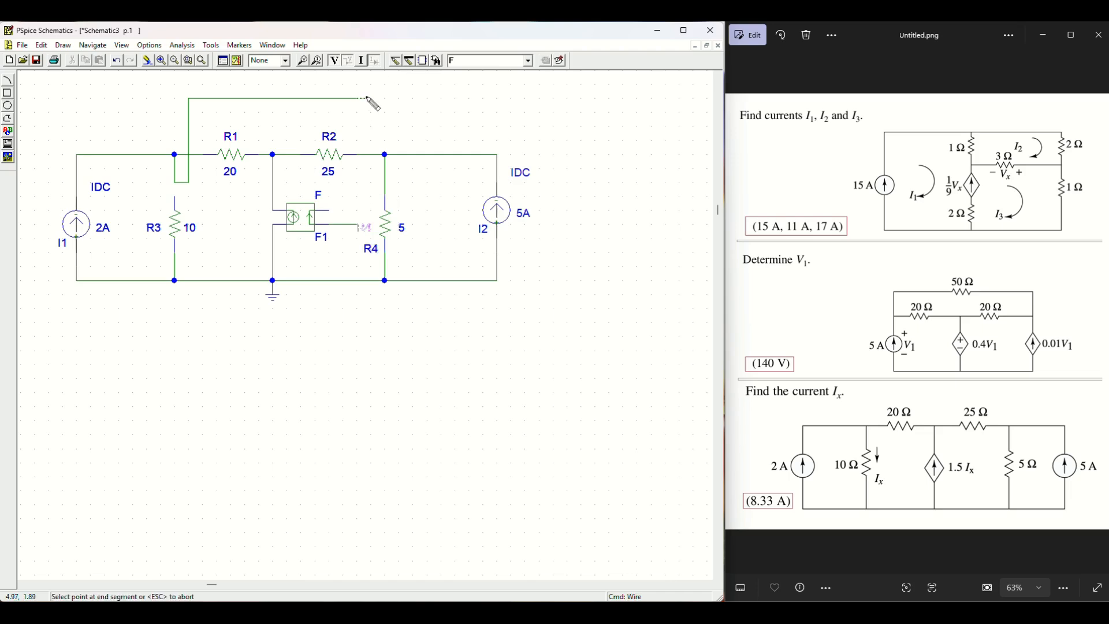
pyautogui.click(370, 99)
pyautogui.click(357, 224)
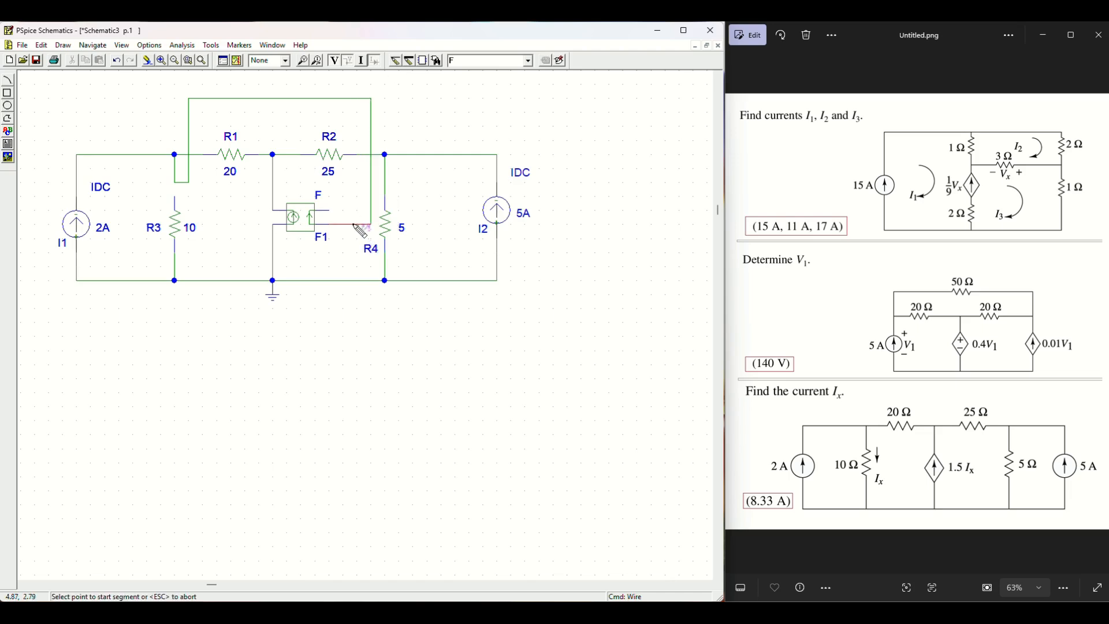
pyautogui.press('Escape')
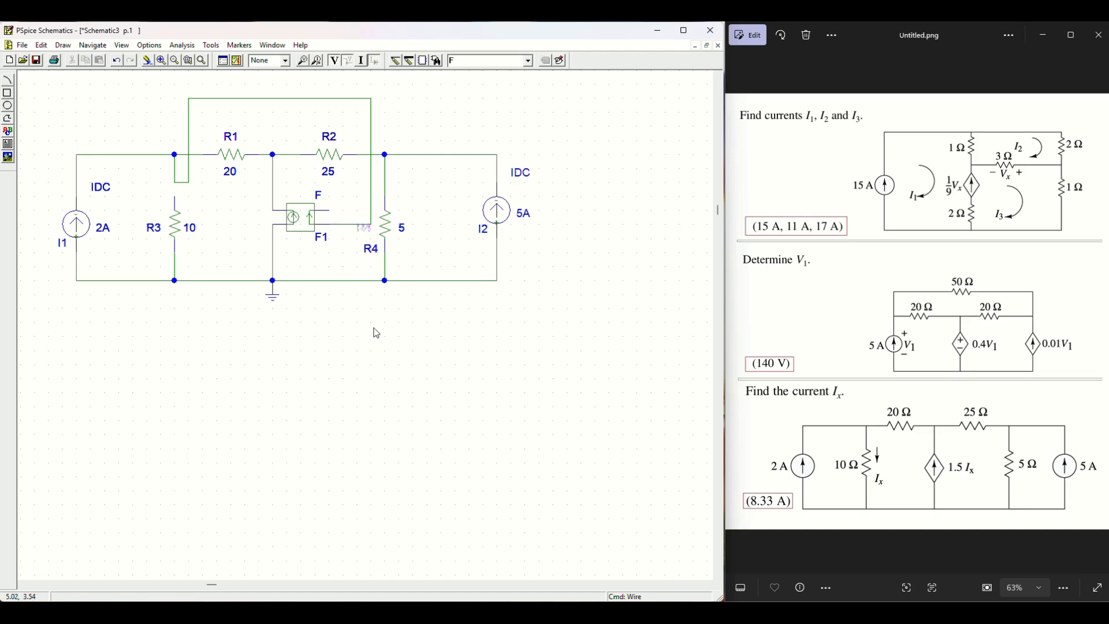
# Step: Wire F1's sensing pin in a loop below the ground and up to R3's top pin
pyautogui.click(338, 158)
pyautogui.click(417, 124)
pyautogui.click(373, 65)
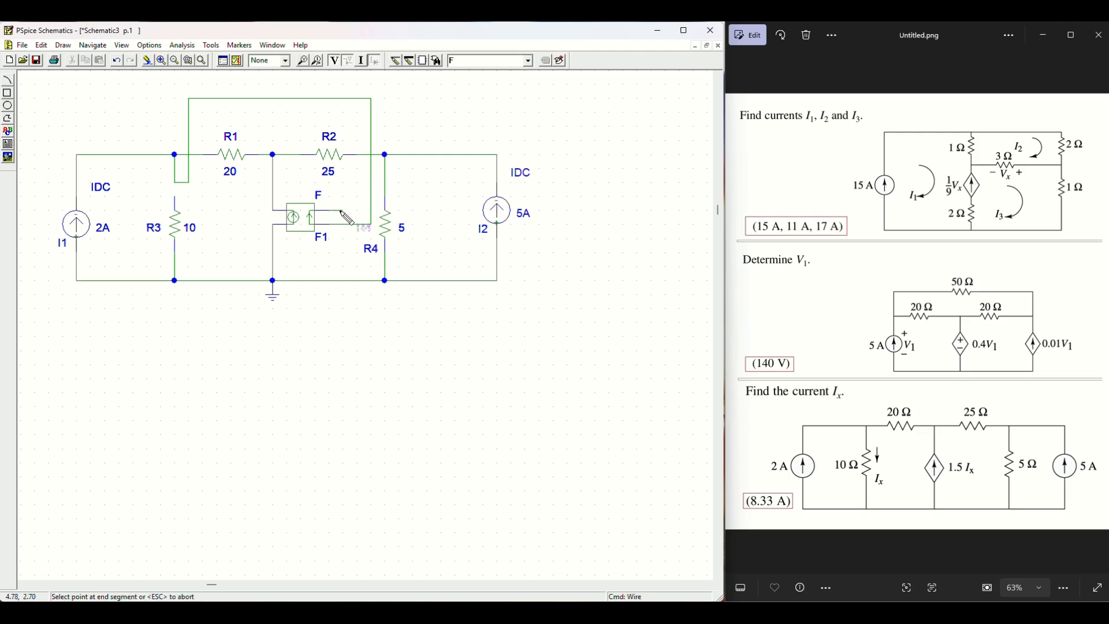
pyautogui.click(343, 308)
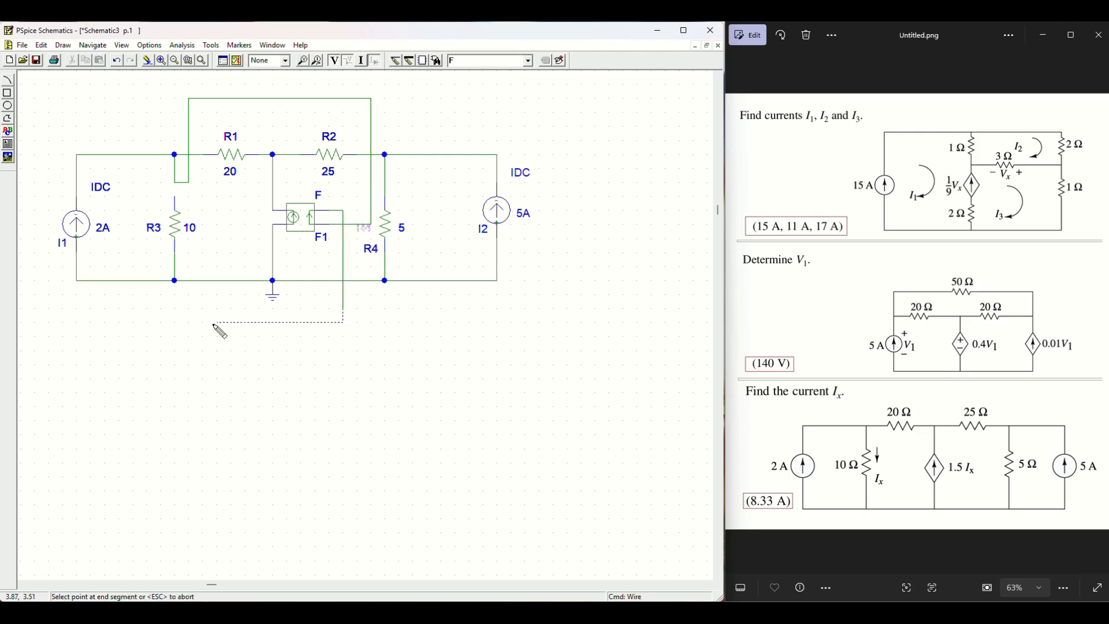
pyautogui.click(218, 323)
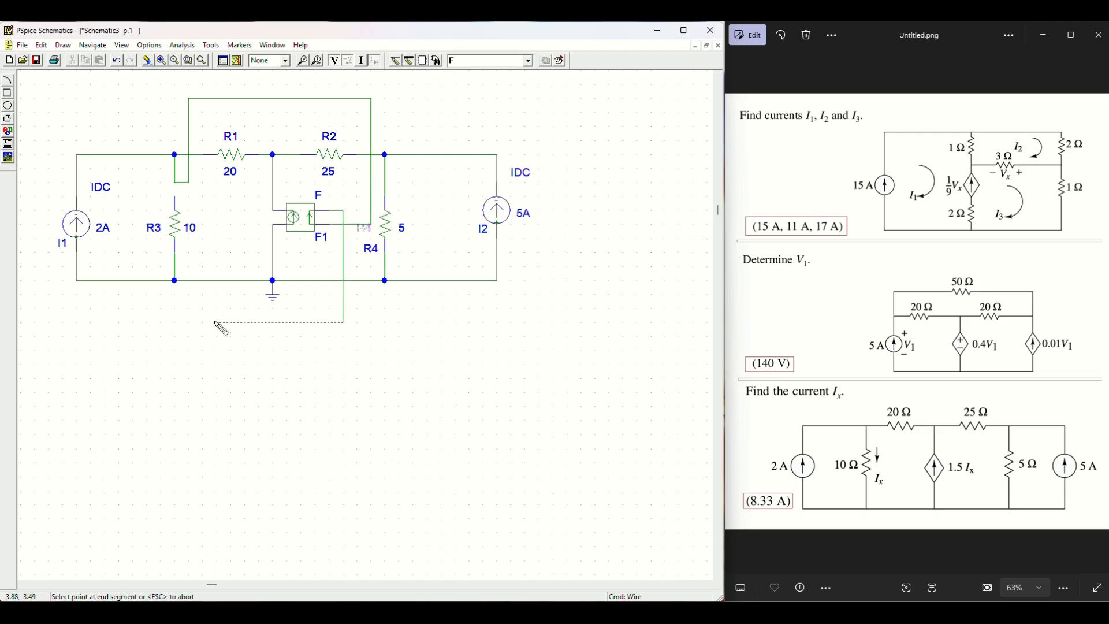
pyautogui.doubleClick(175, 197)
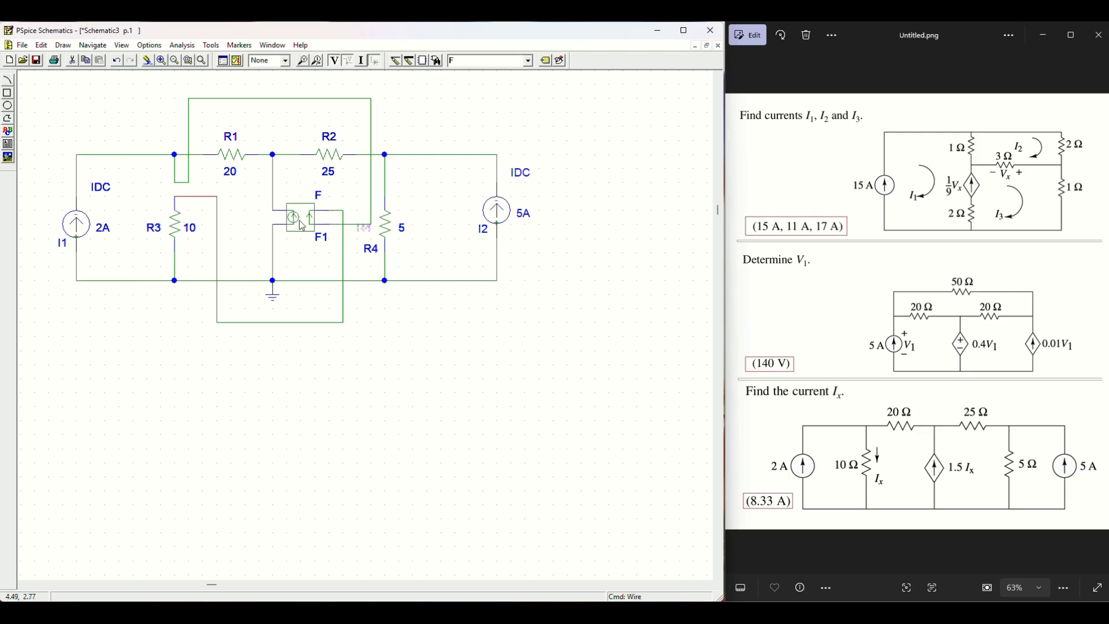
# Step: Set dependent source F1's GAIN attribute to 1.5 and save the attribute
pyautogui.click(302, 226)
pyautogui.doubleClick(303, 228)
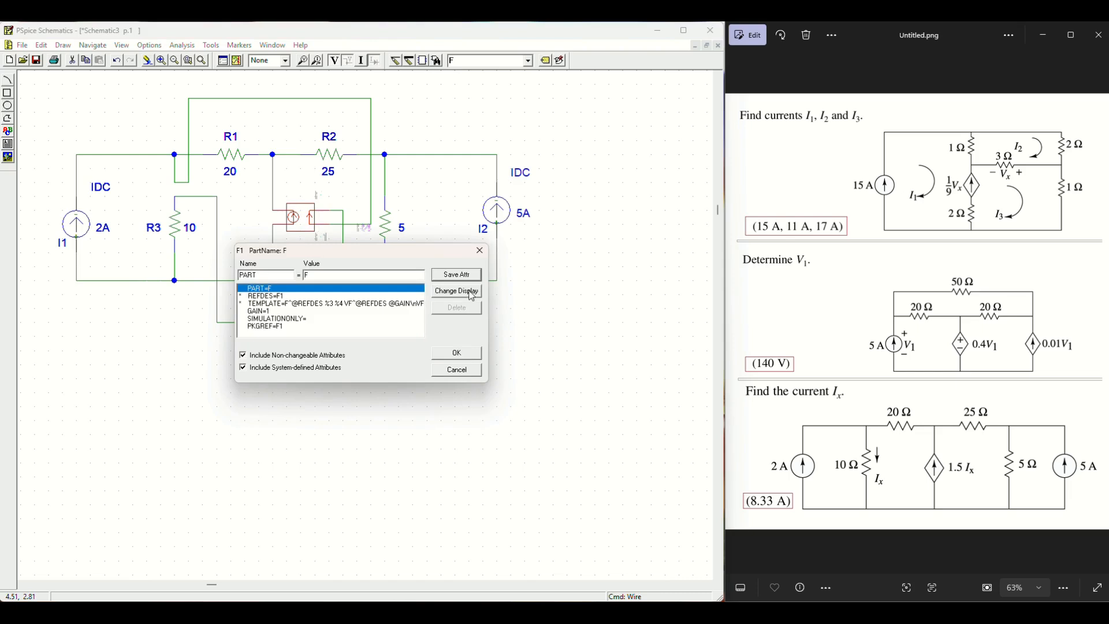
pyautogui.click(294, 312)
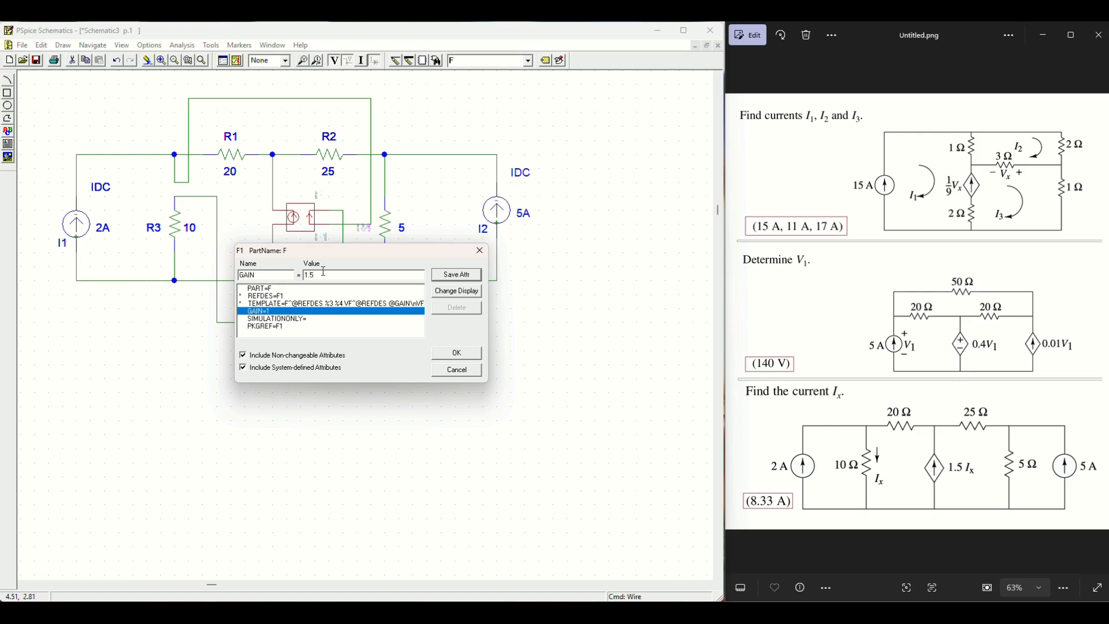
pyautogui.write('.5')
pyautogui.click(456, 275)
pyautogui.click(469, 354)
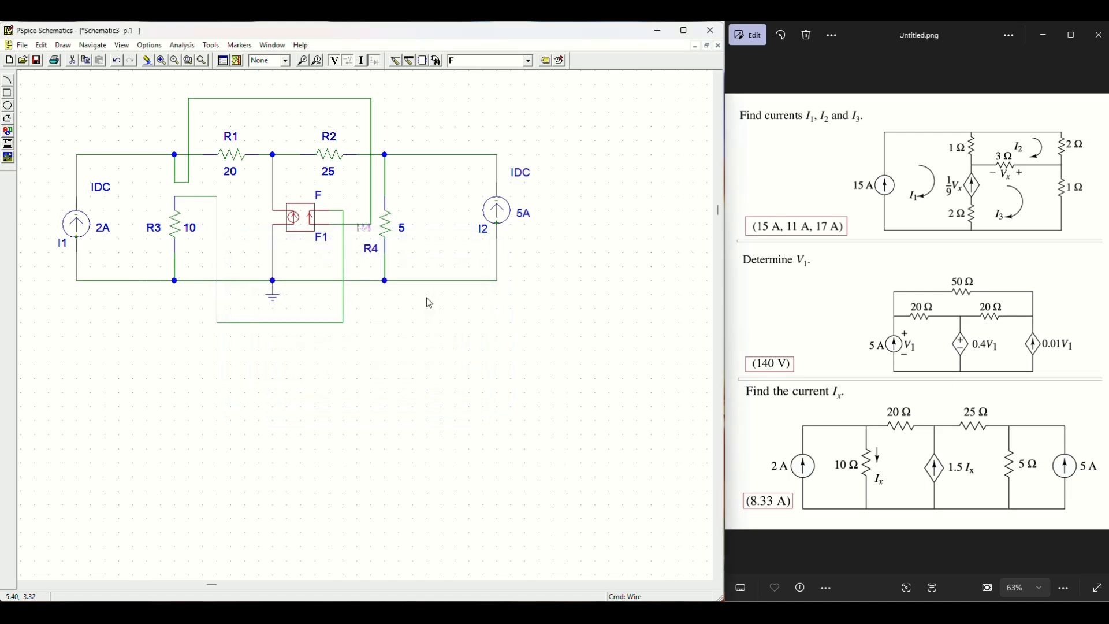
# Step: Zoom in on the wiring, recheck F1's 1.5 gain, and bring up Save As
pyautogui.click(161, 61)
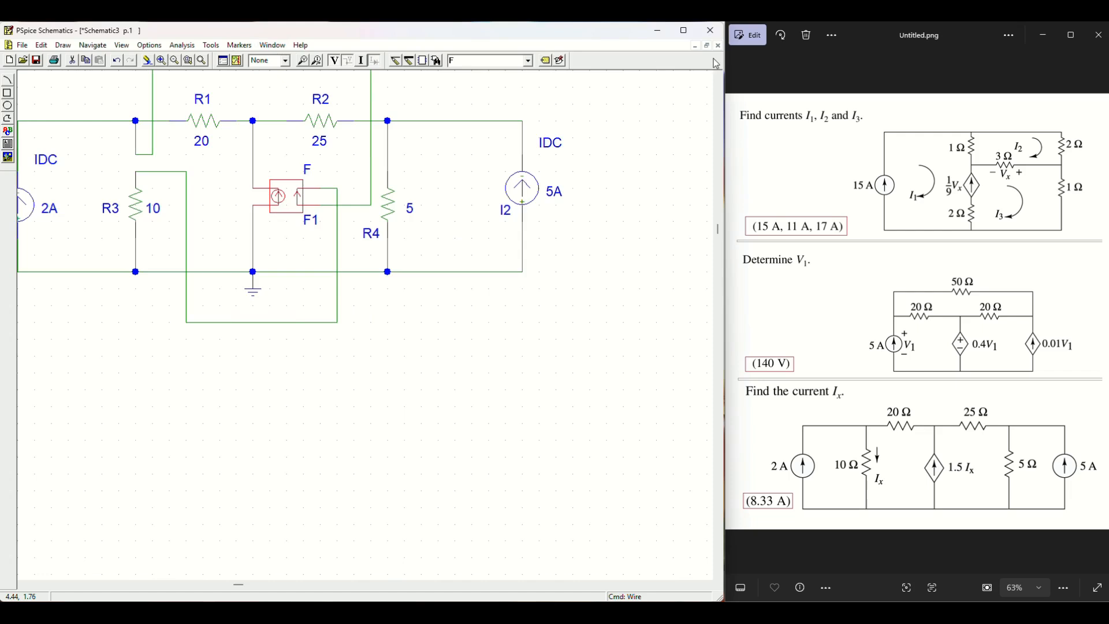
pyautogui.click(717, 77)
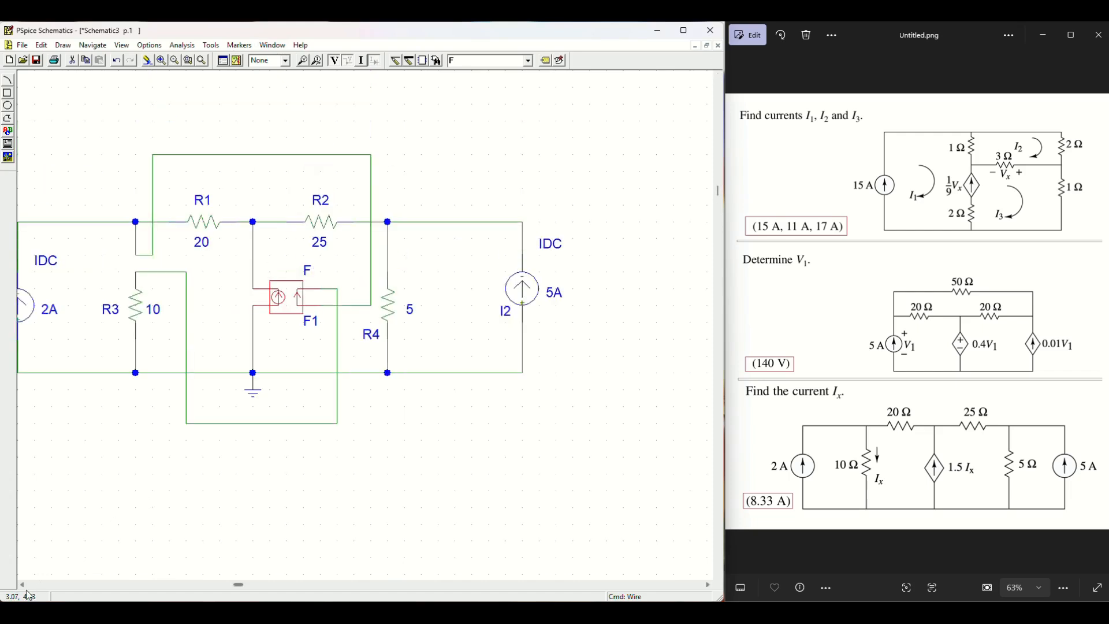
pyautogui.doubleClick(23, 585)
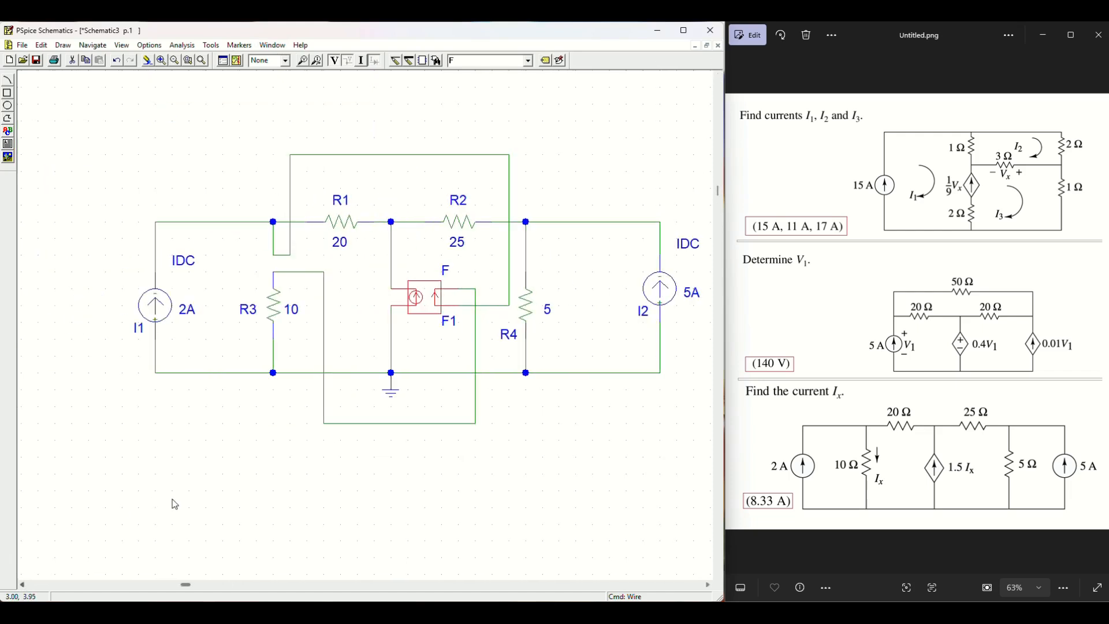
pyautogui.click(707, 585)
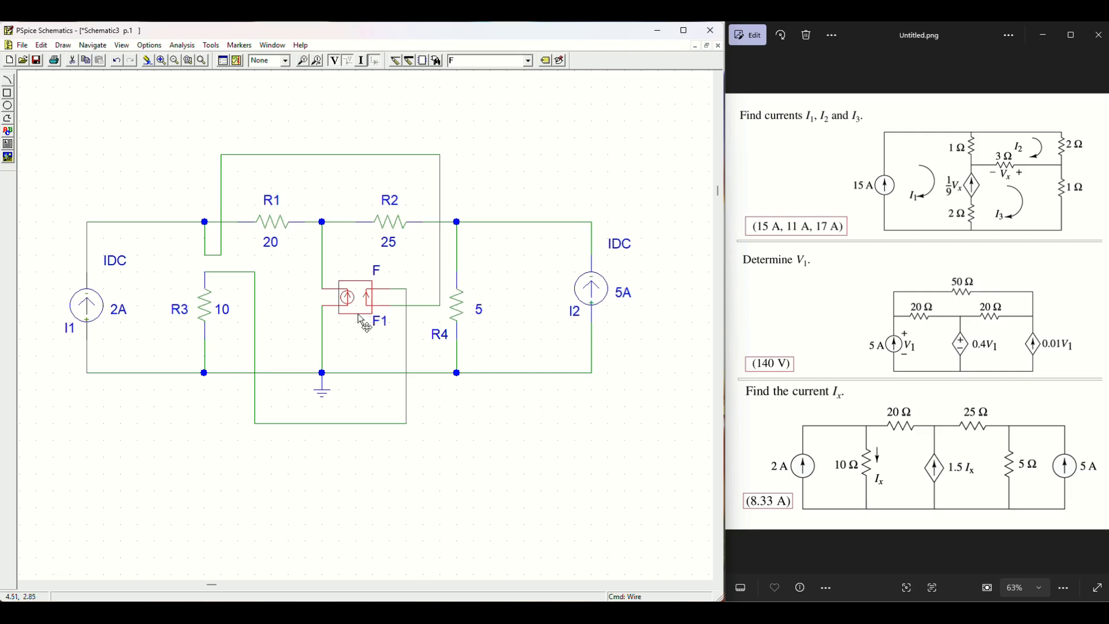
pyautogui.doubleClick(356, 288)
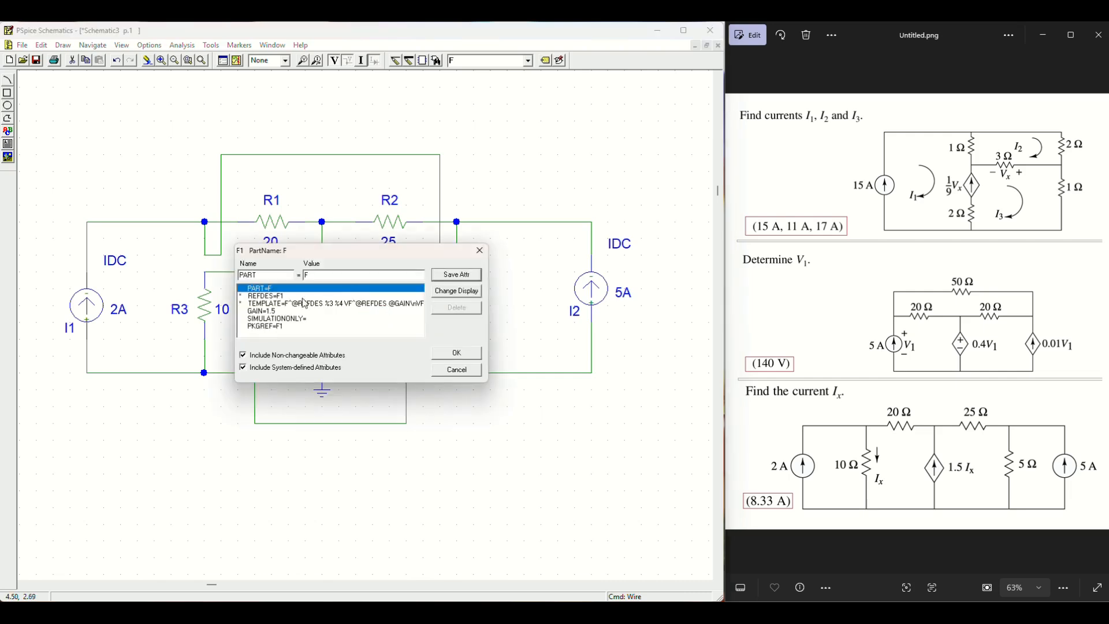
pyautogui.click(480, 250)
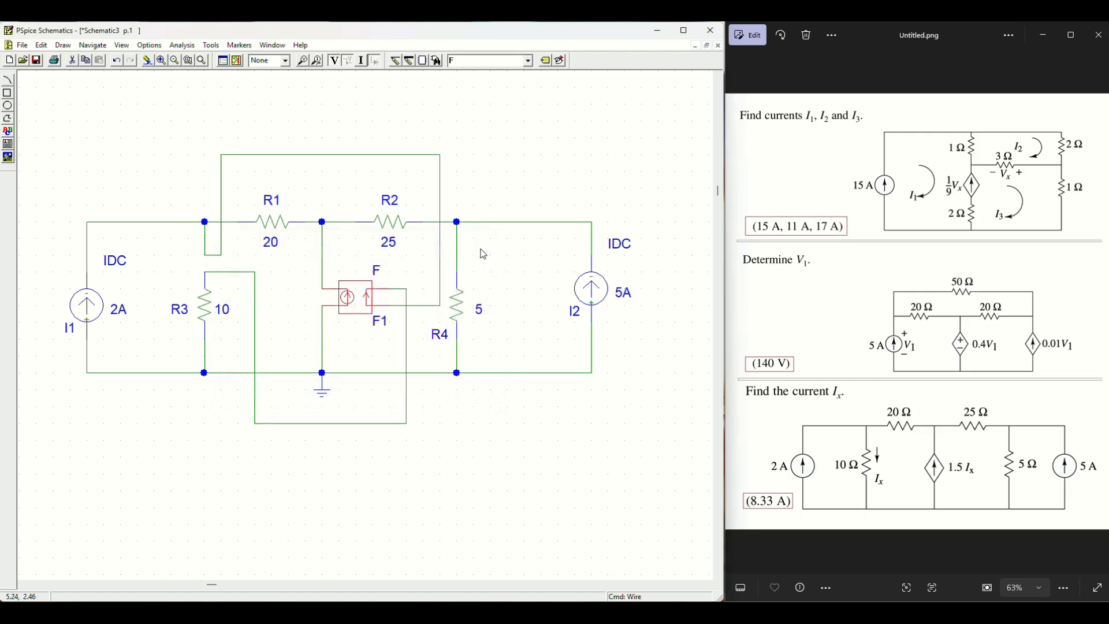
pyautogui.click(546, 424)
pyautogui.click(39, 64)
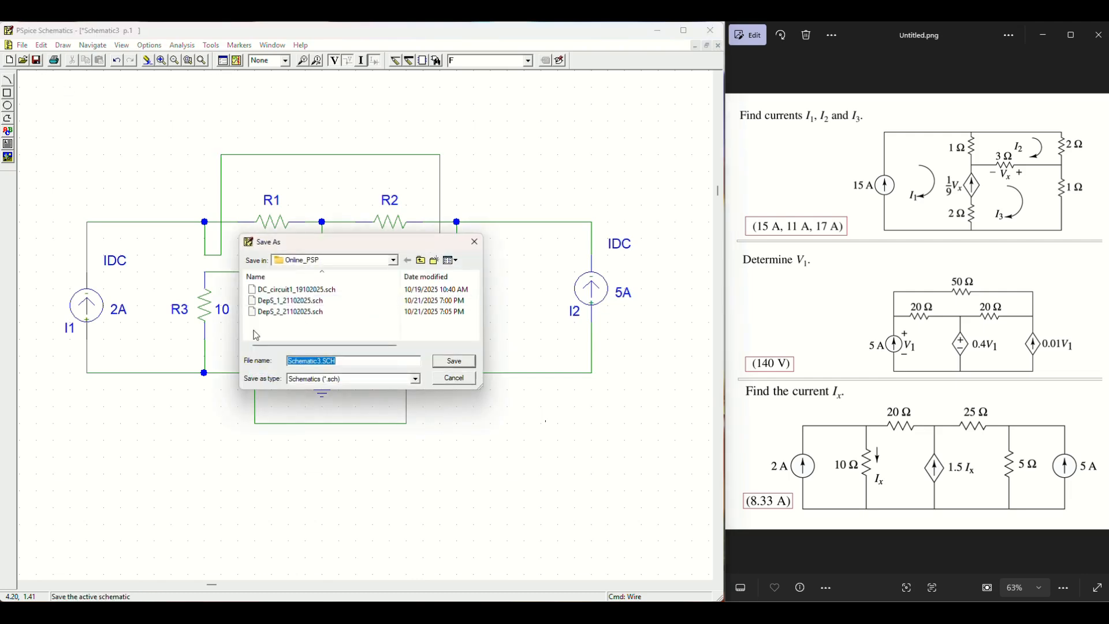
# Step: Save the schematic as DepS_3_21102025.sch, starting from the DepS_2_21102025.sch name
pyautogui.click(297, 312)
pyautogui.click(306, 360)
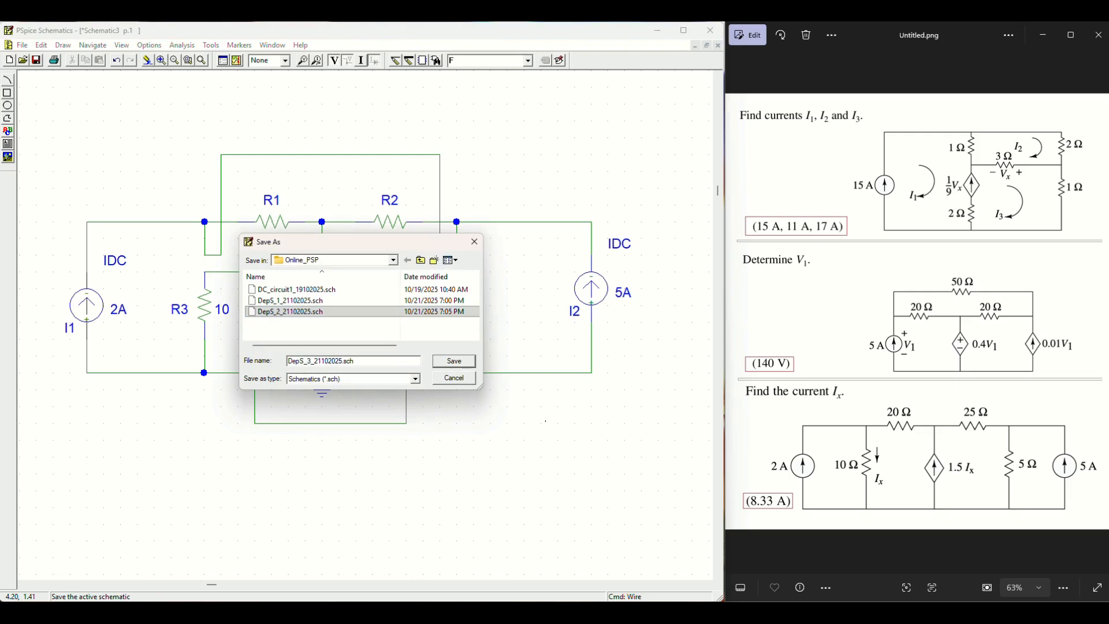
pyautogui.click(448, 364)
pyautogui.scroll(5, 353, 77)
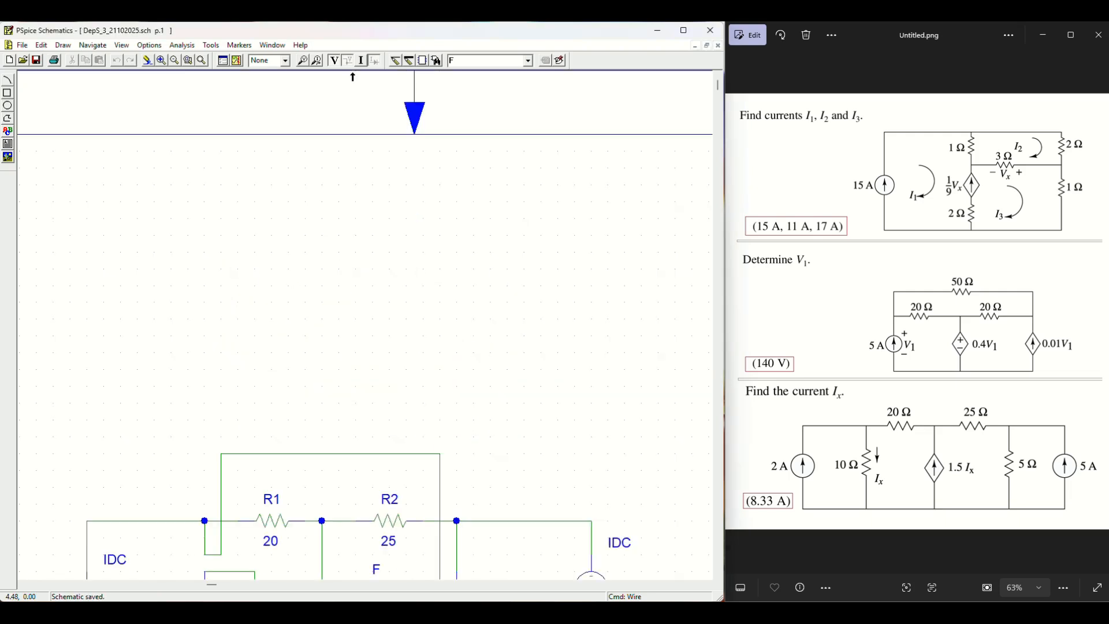
# Step: Show bias currents, move R3's 8.333A label clear of the wire, then turn current labels off
pyautogui.click(718, 576)
pyautogui.click(717, 576)
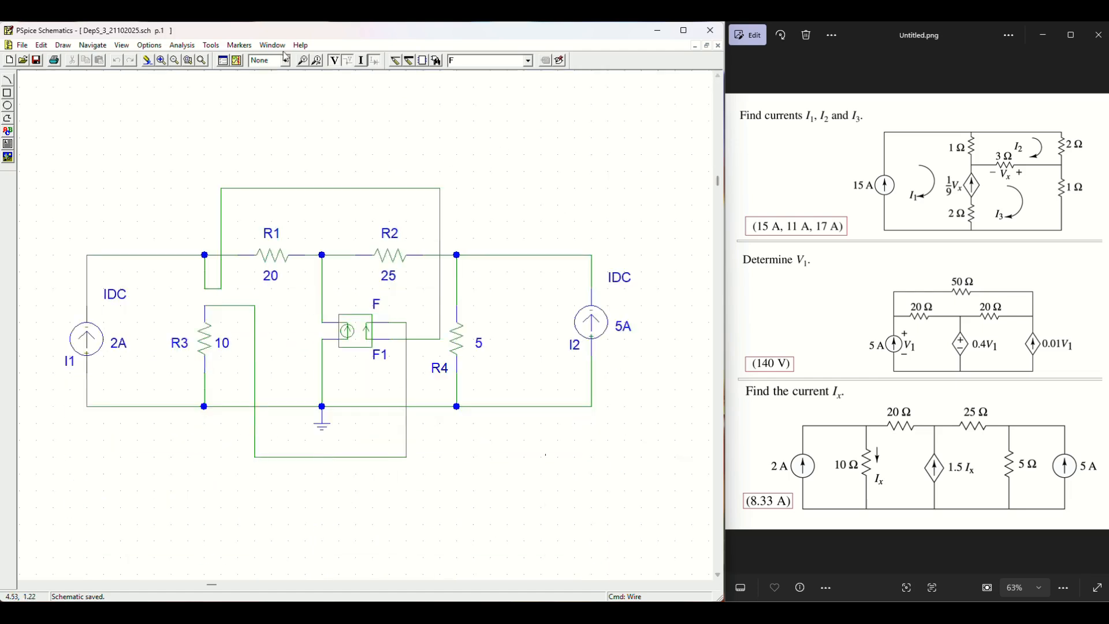
pyautogui.click(237, 62)
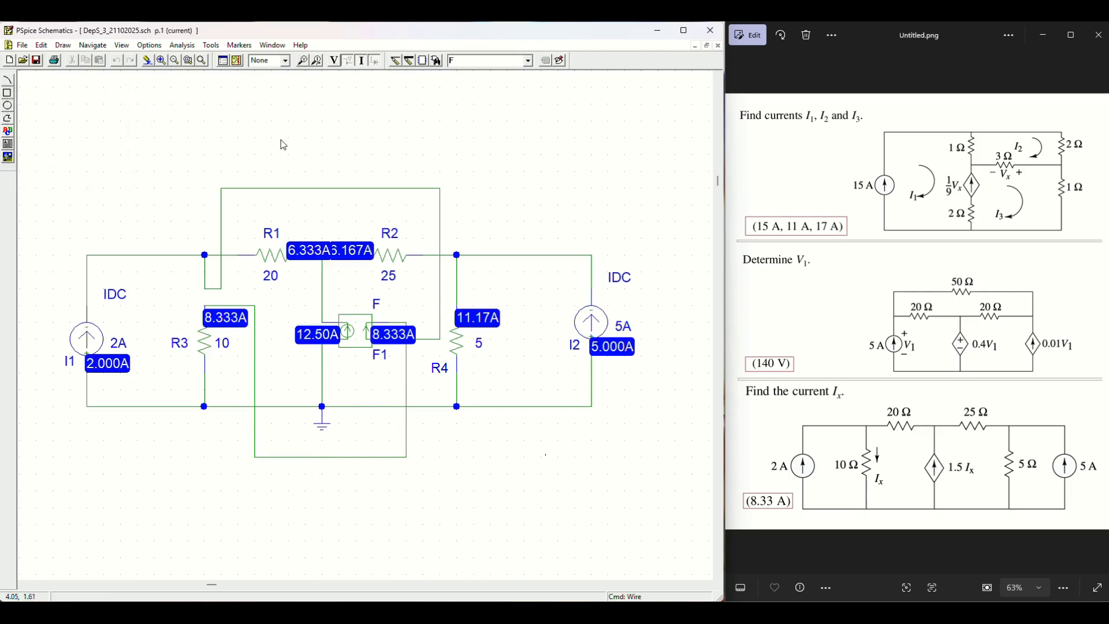
pyautogui.click(231, 327)
pyautogui.moveTo(237, 325); pyautogui.dragTo(245, 325)
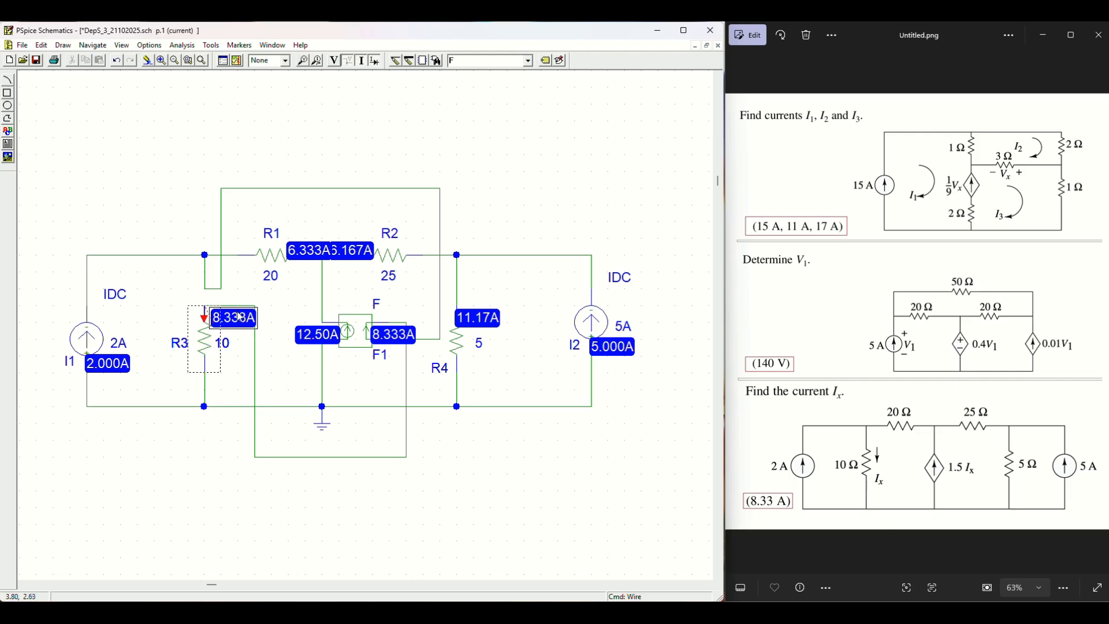
pyautogui.moveTo(238, 318); pyautogui.dragTo(247, 330)
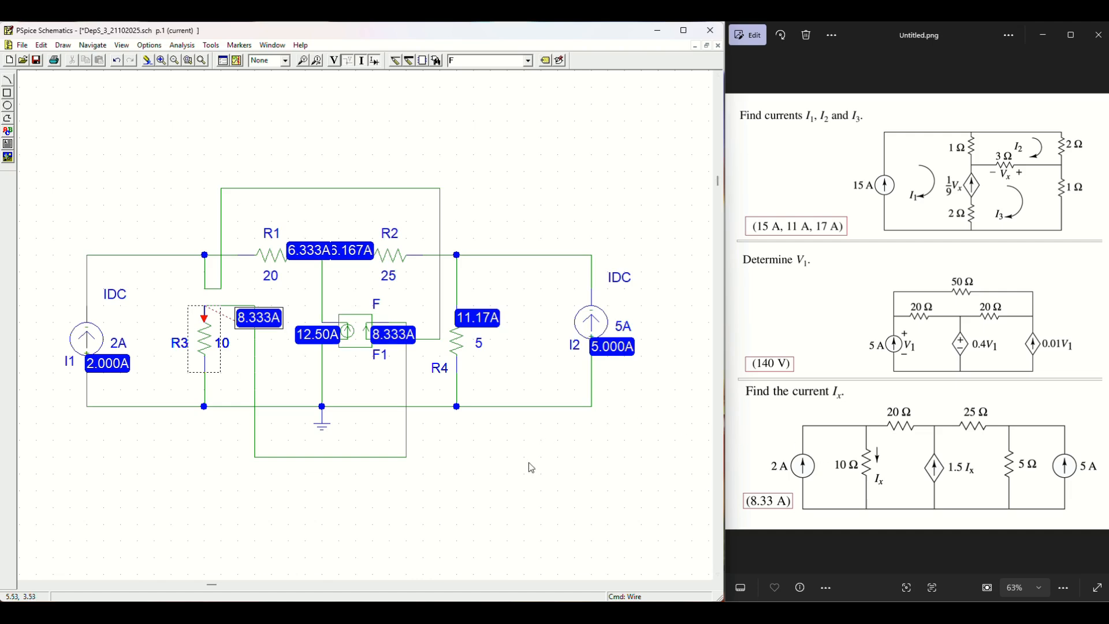
pyautogui.click(347, 384)
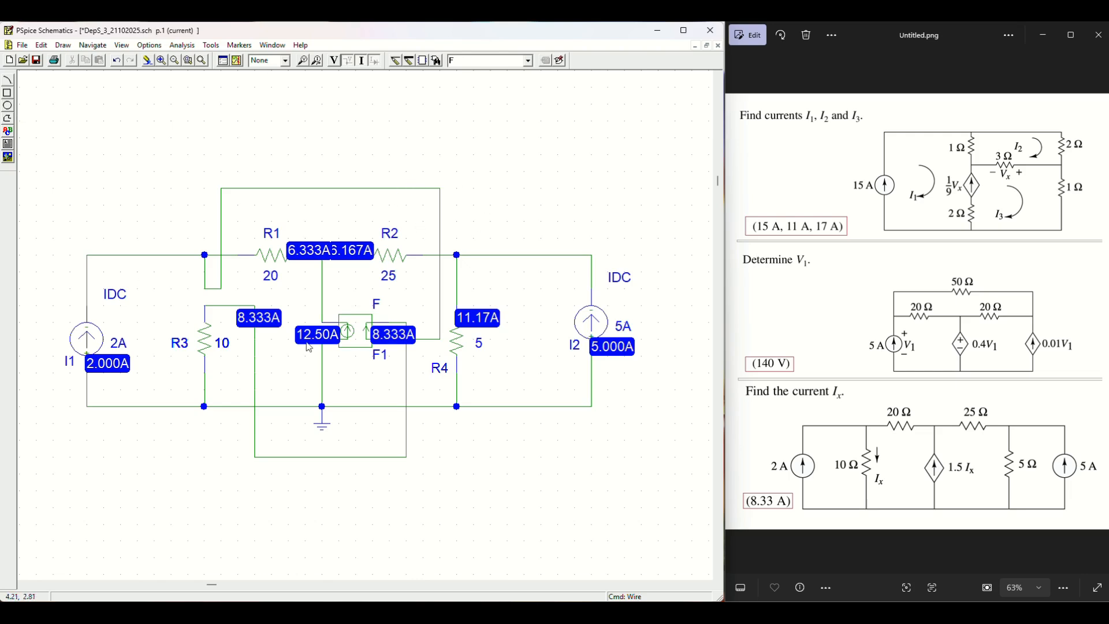
pyautogui.click(362, 60)
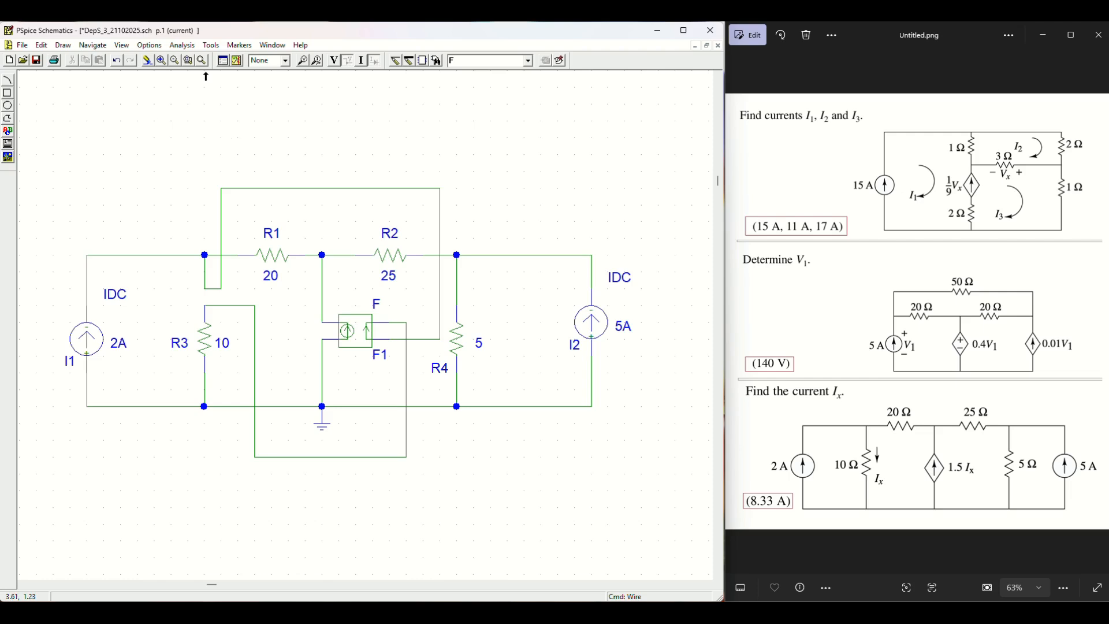
# Step: Close the DepS_3 and DepS_2 schematics, saving changes to each
pyautogui.click(718, 45)
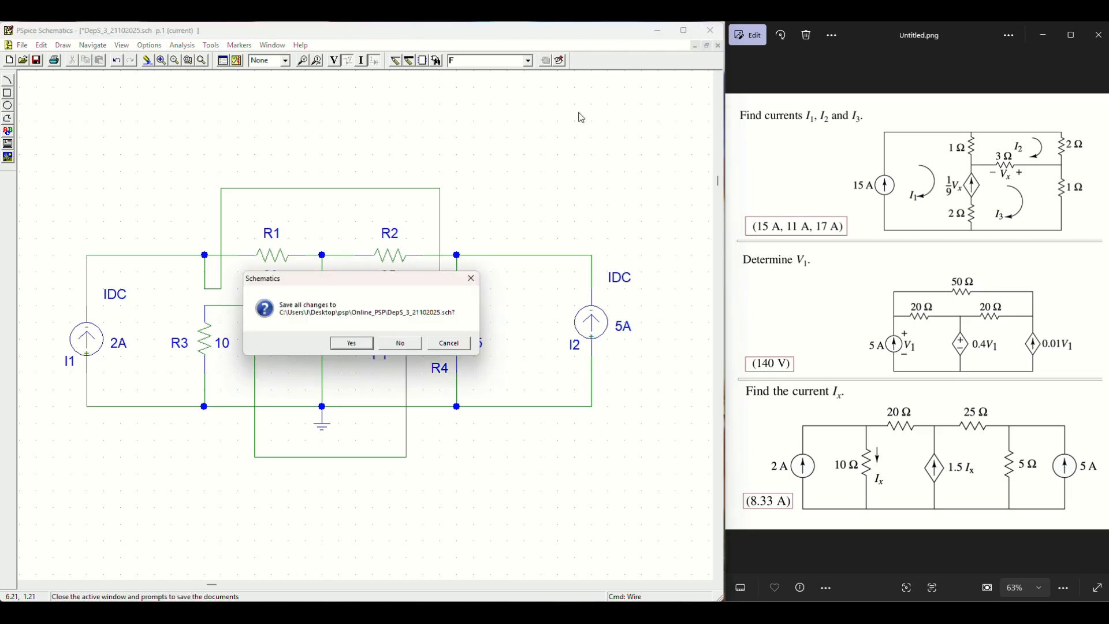
pyautogui.click(354, 341)
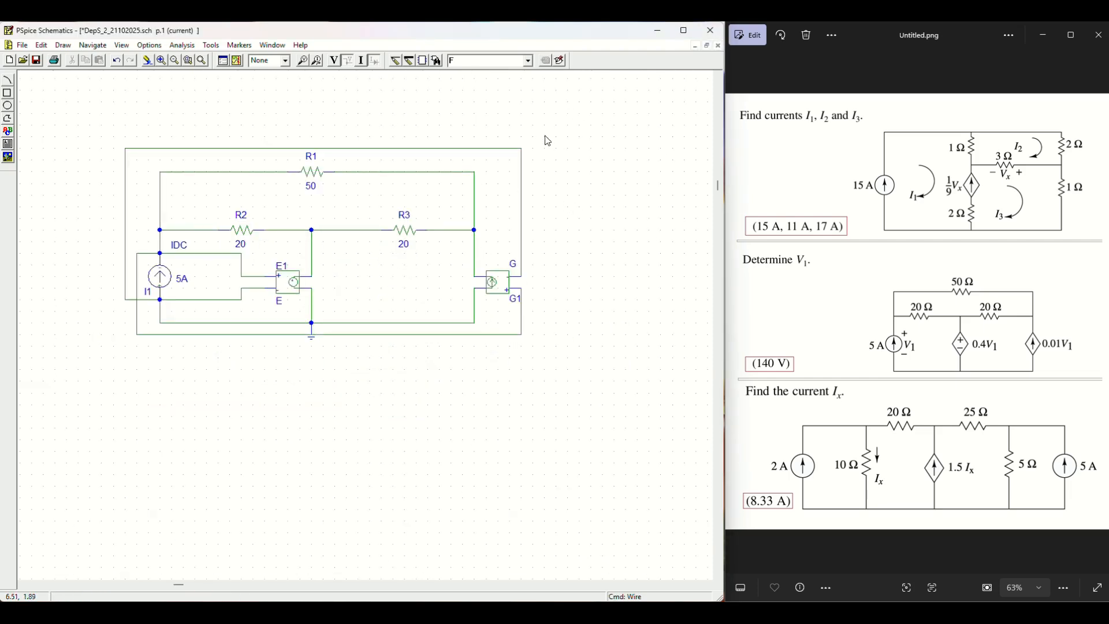
pyautogui.click(719, 45)
pyautogui.click(346, 344)
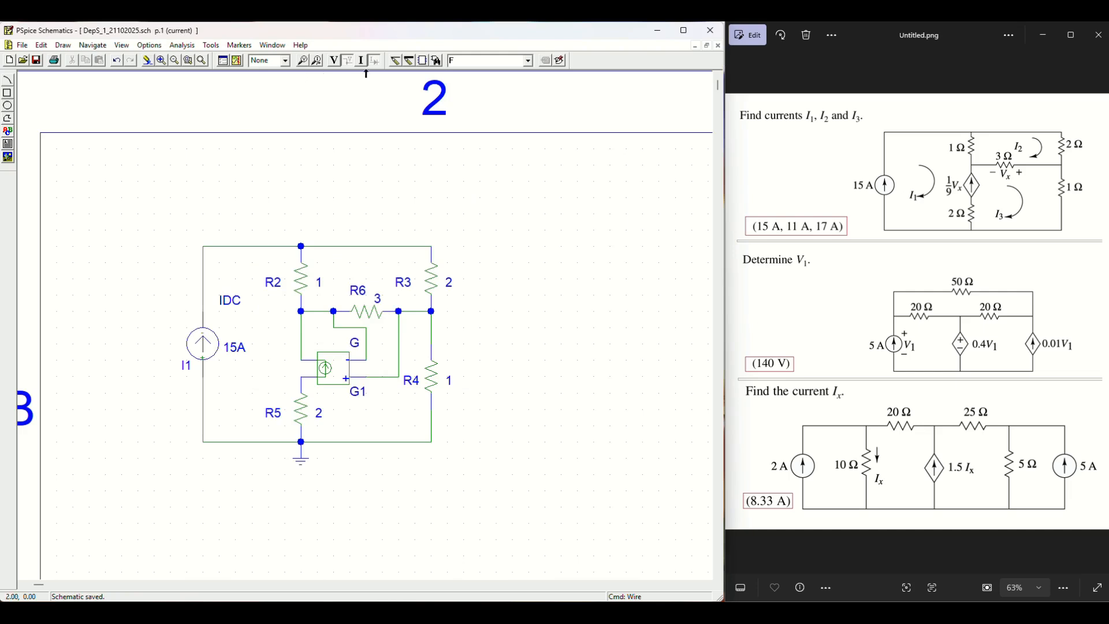
# Step: On DepS_1, move the 5A E/G circuit left and the 15A and 2A/5A circuits right
pyautogui.click(175, 61)
pyautogui.click(175, 61)
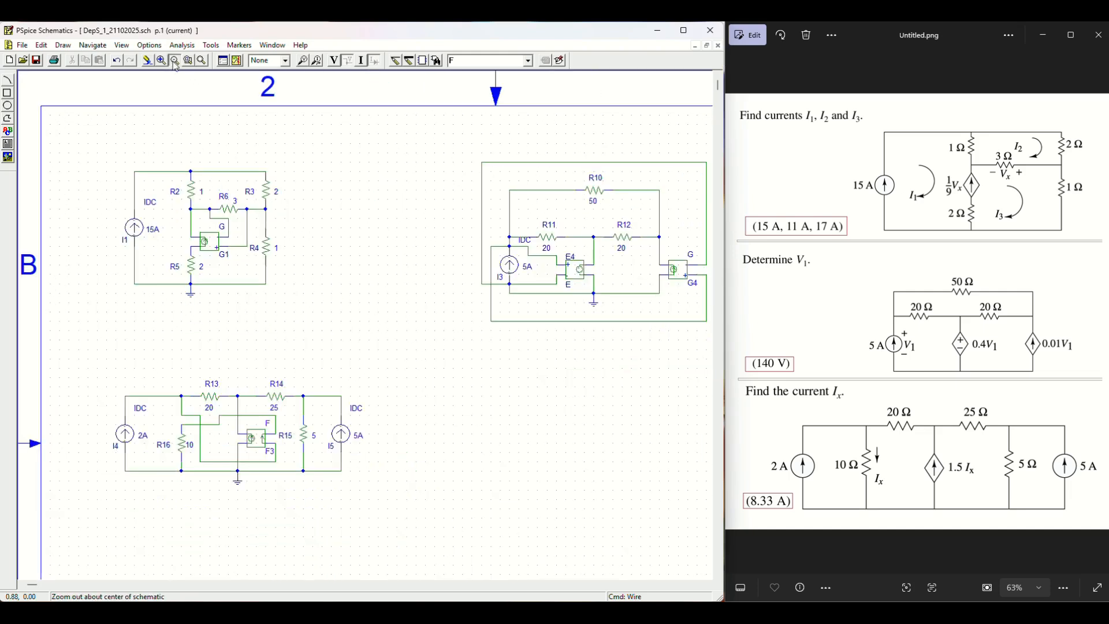
pyautogui.click(176, 62)
pyautogui.moveTo(352, 120); pyautogui.dragTo(650, 330)
pyautogui.moveTo(518, 216); pyautogui.dragTo(447, 224)
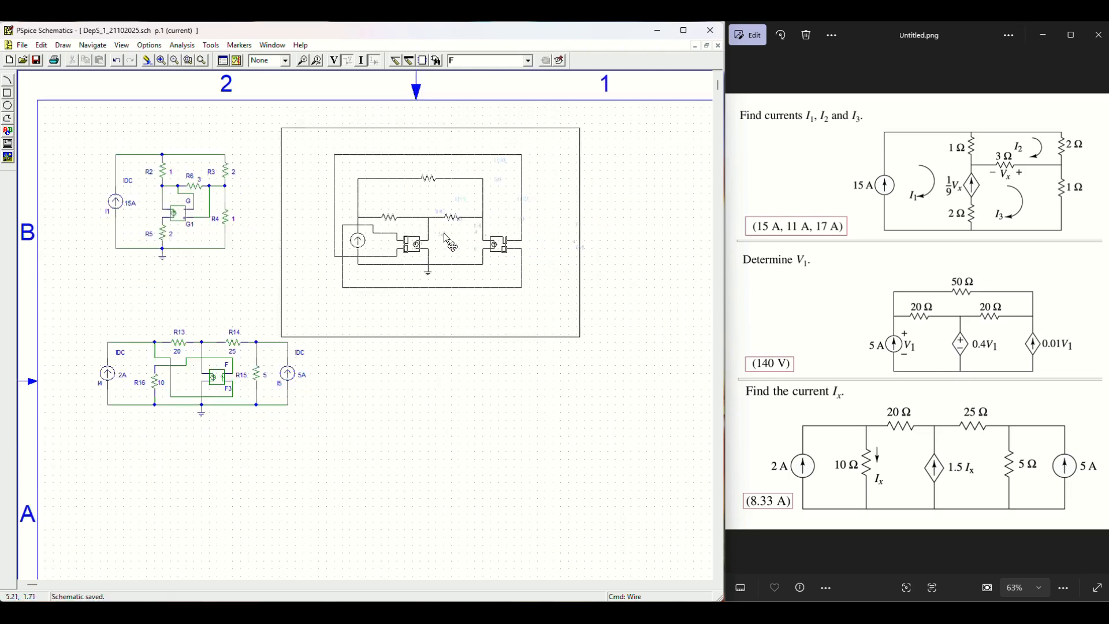
pyautogui.click(71, 149)
pyautogui.moveTo(286, 296); pyautogui.dragTo(286, 294)
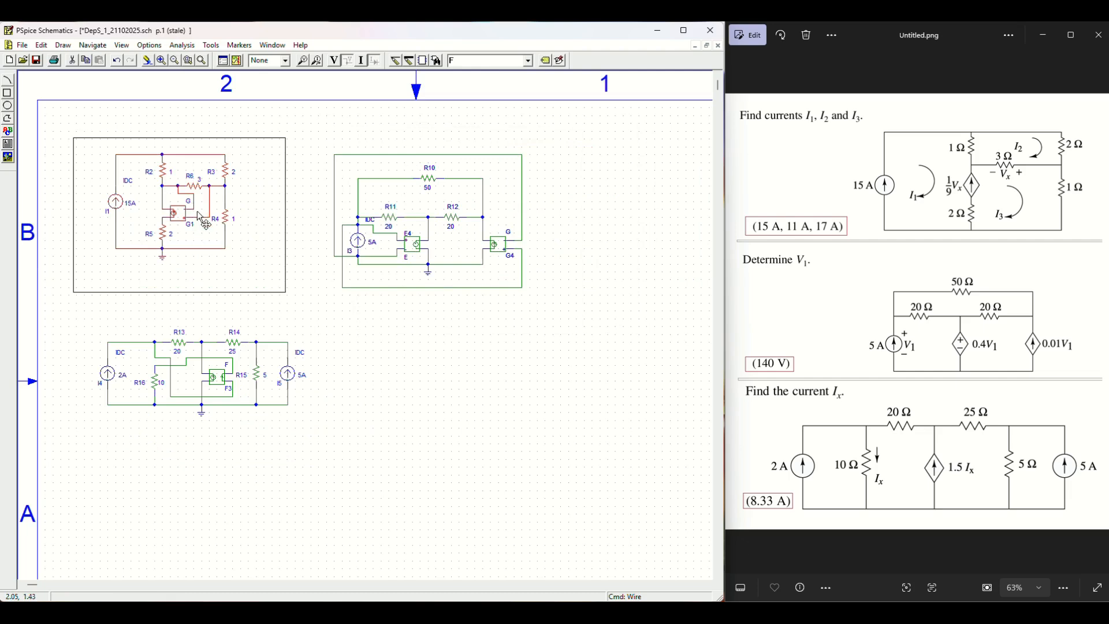
pyautogui.moveTo(203, 229); pyautogui.dragTo(264, 234)
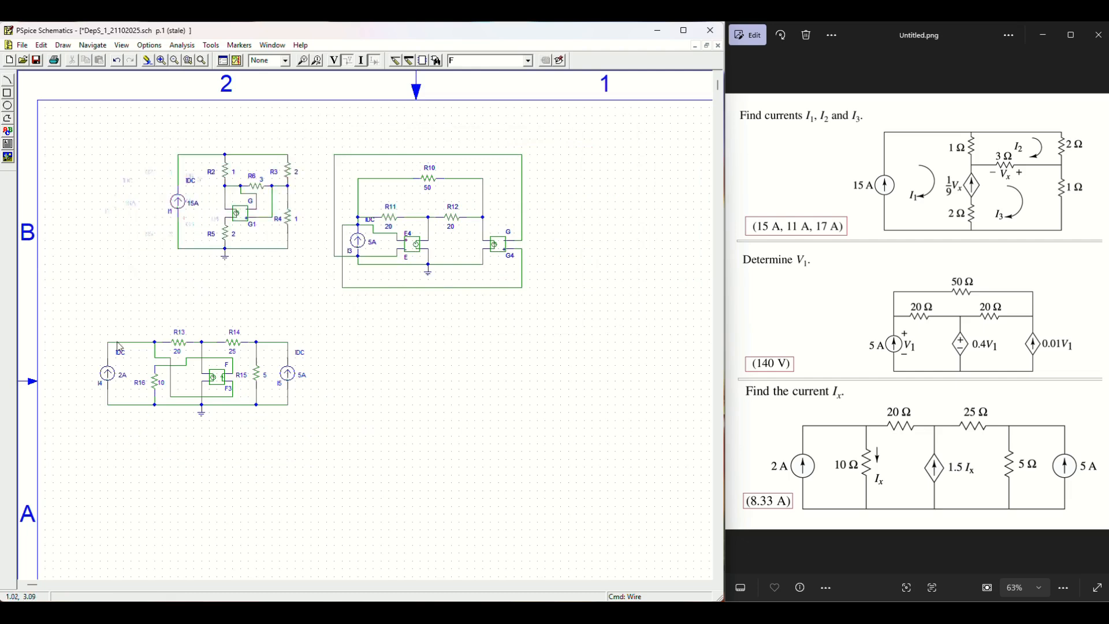
pyautogui.moveTo(64, 314); pyautogui.dragTo(356, 454)
pyautogui.moveTo(276, 365); pyautogui.dragTo(391, 351)
pyautogui.click(414, 302)
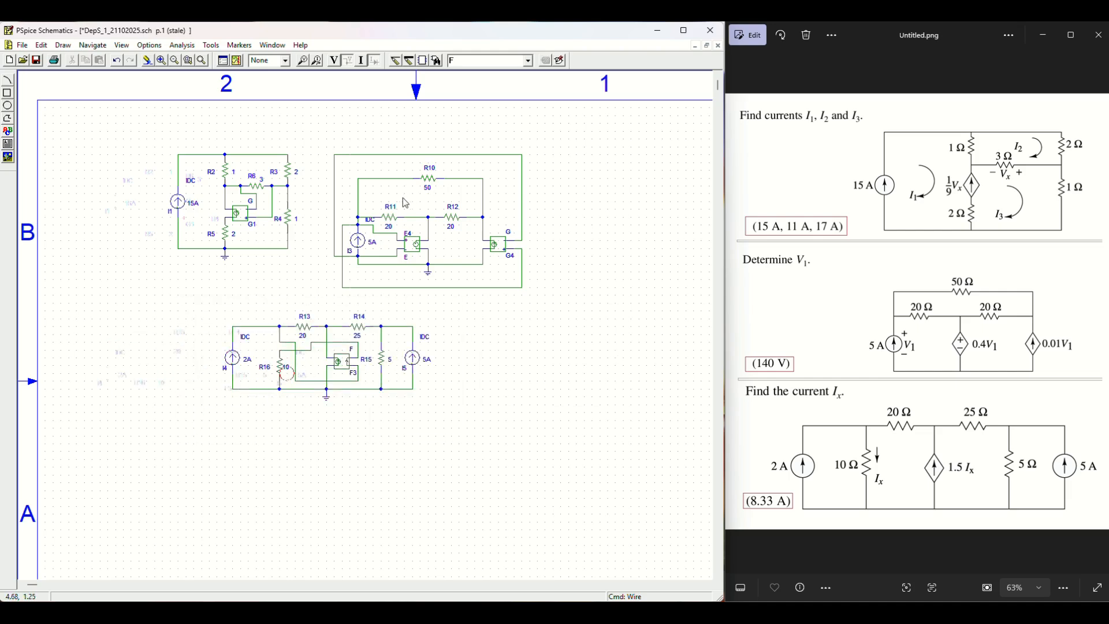
# Step: Shift all three circuits down the sheet and run the bias point simulation
pyautogui.click(162, 61)
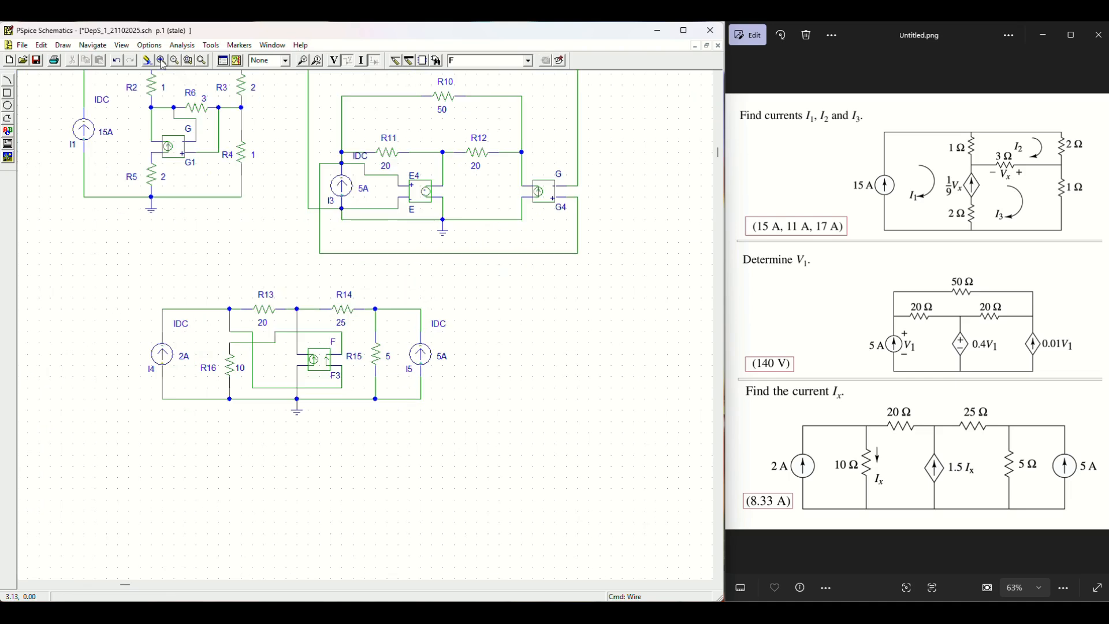
pyautogui.click(718, 80)
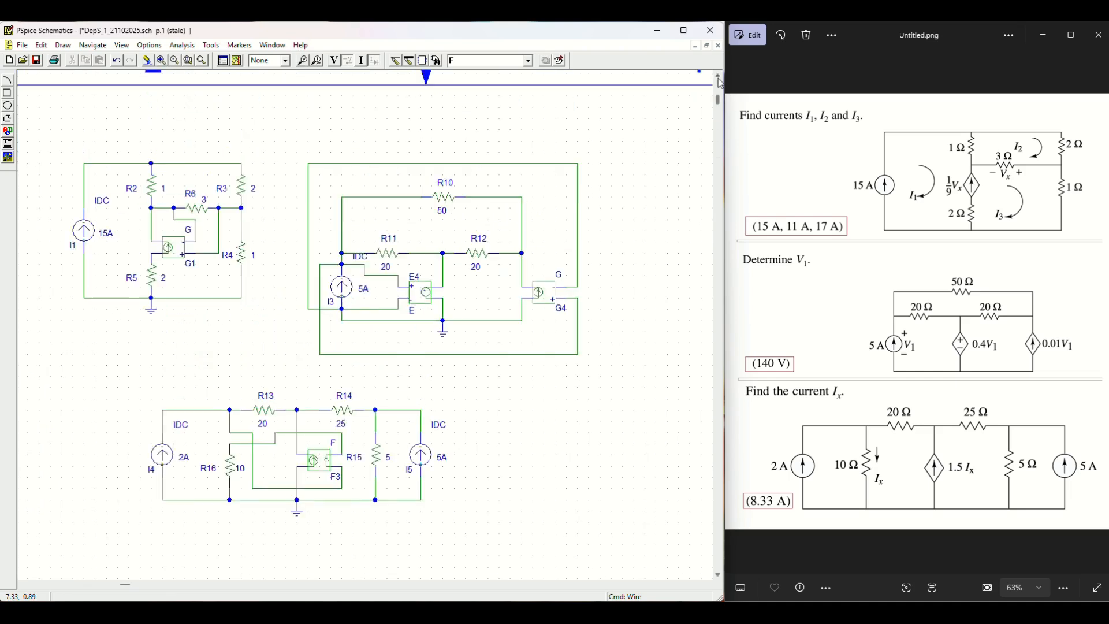
pyautogui.click(718, 80)
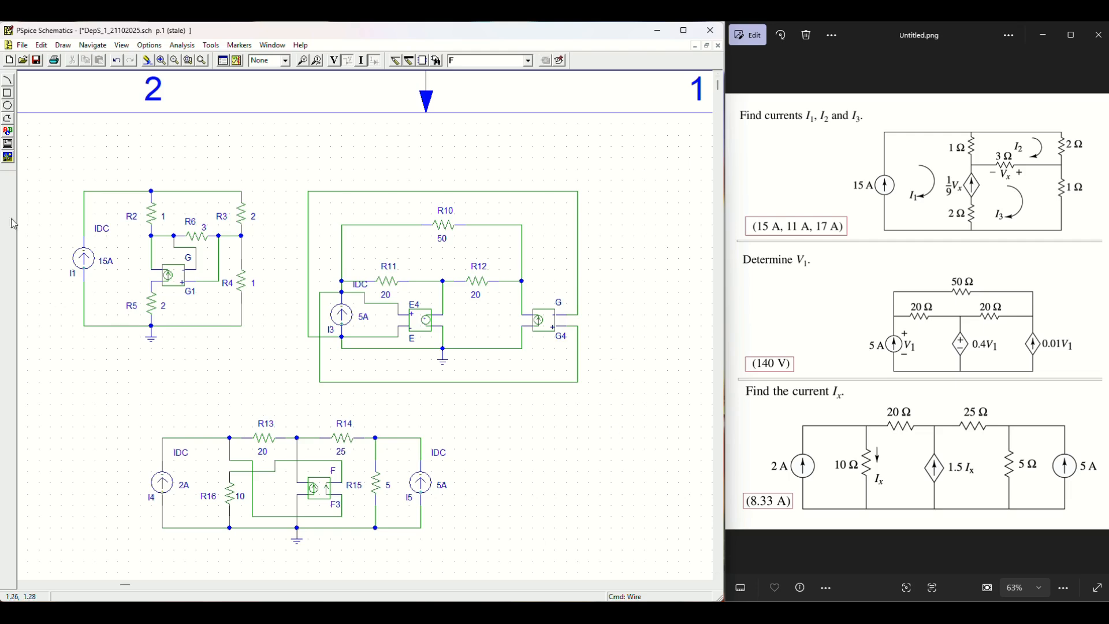
pyautogui.moveTo(48, 154); pyautogui.dragTo(638, 552)
pyautogui.moveTo(417, 427); pyautogui.dragTo(414, 470)
pyautogui.click(373, 199)
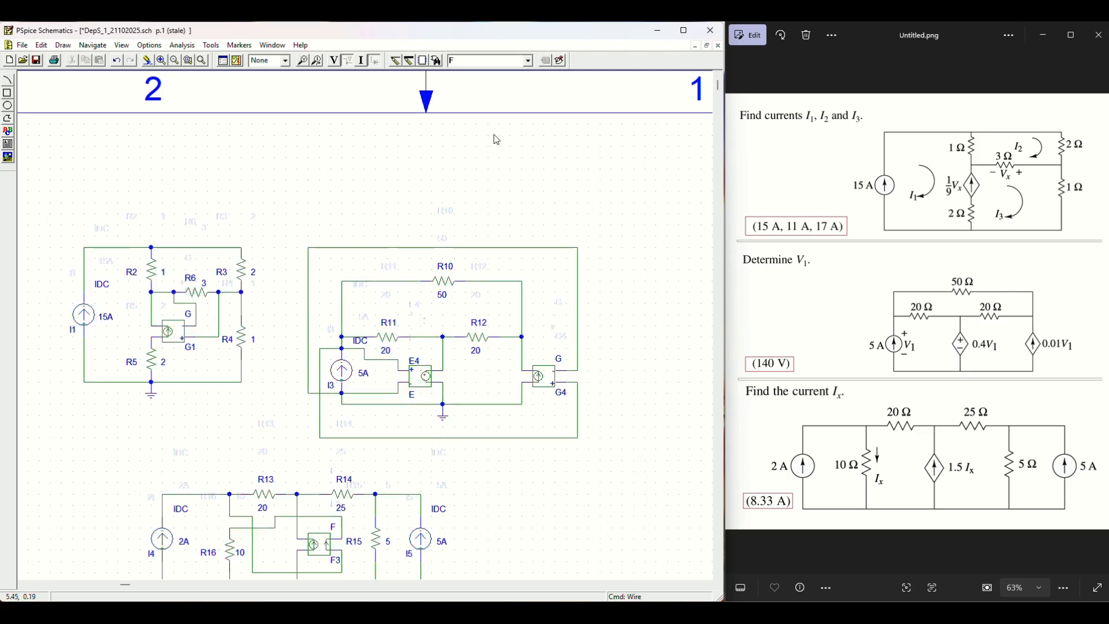
pyautogui.click(237, 61)
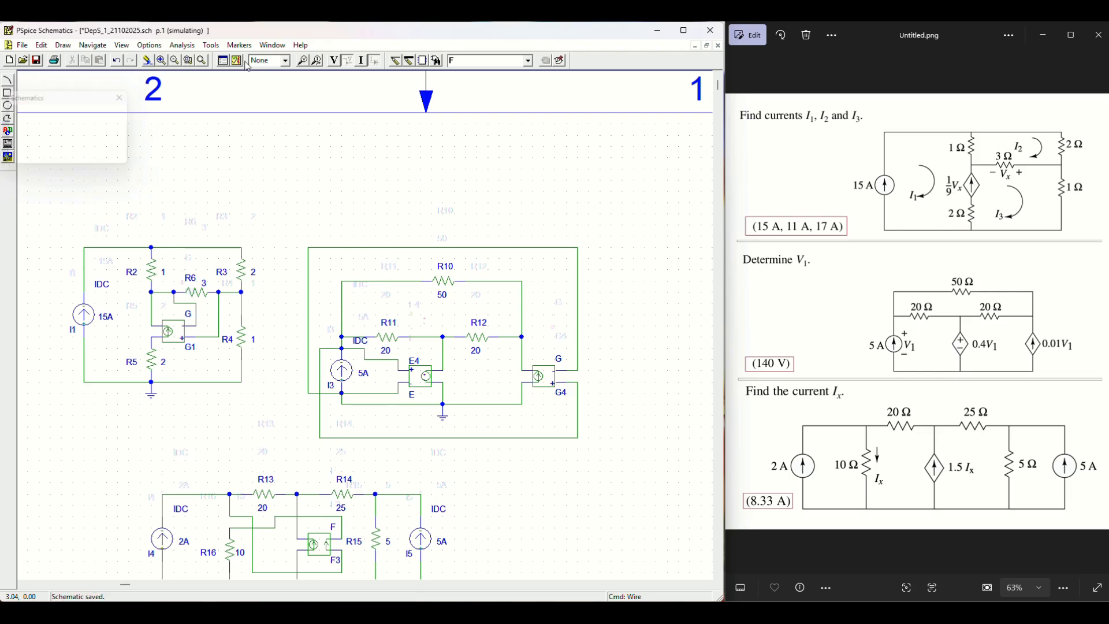
pyautogui.click(336, 63)
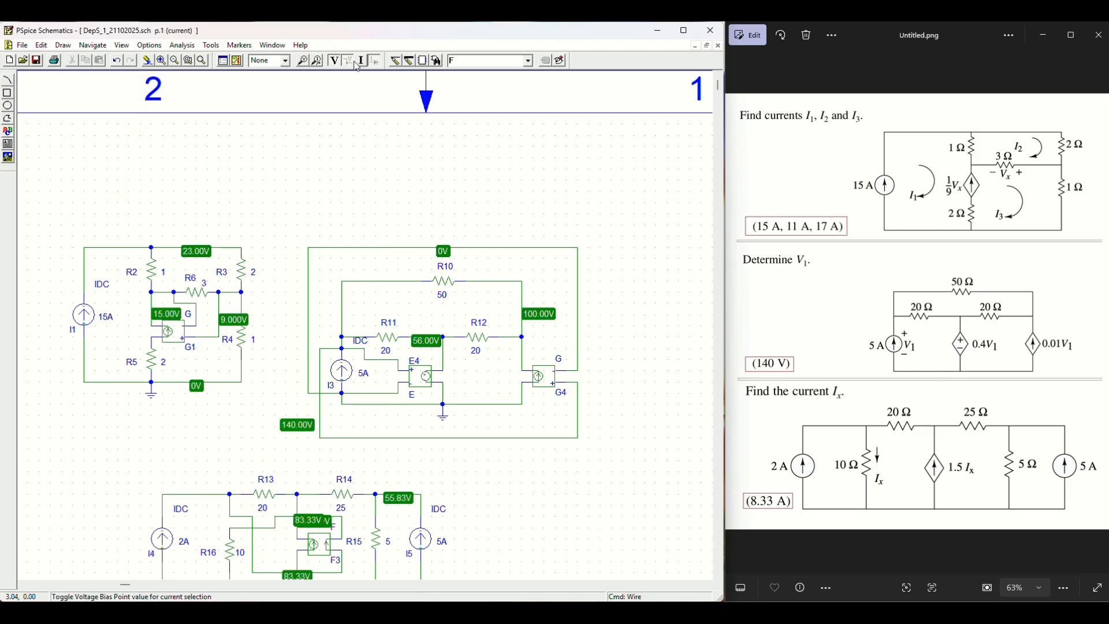
pyautogui.click(300, 429)
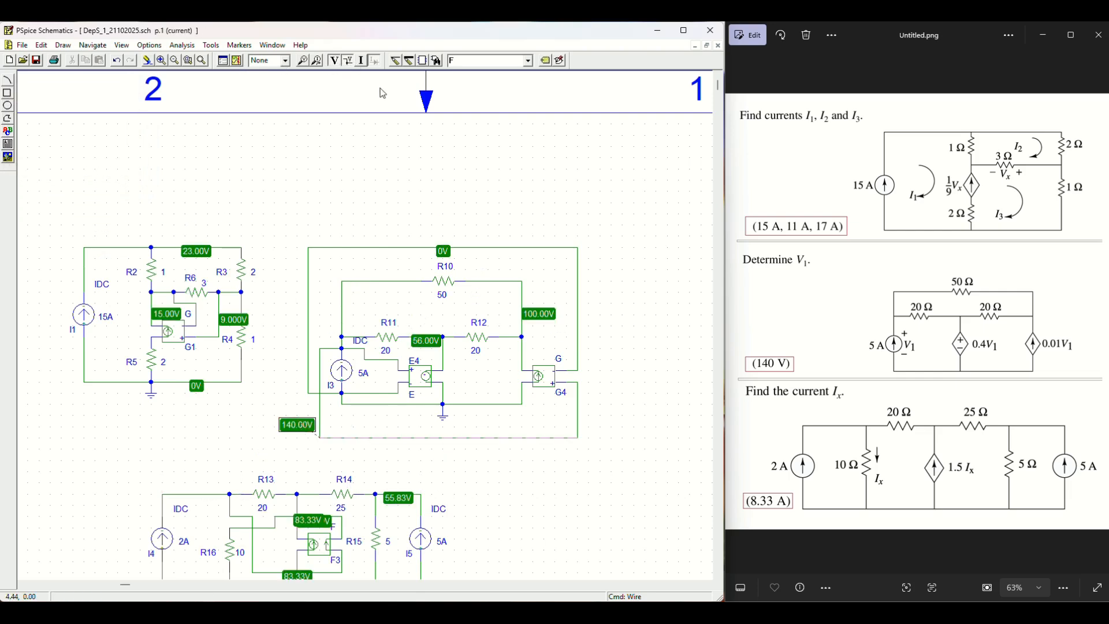
pyautogui.click(337, 62)
pyautogui.click(360, 64)
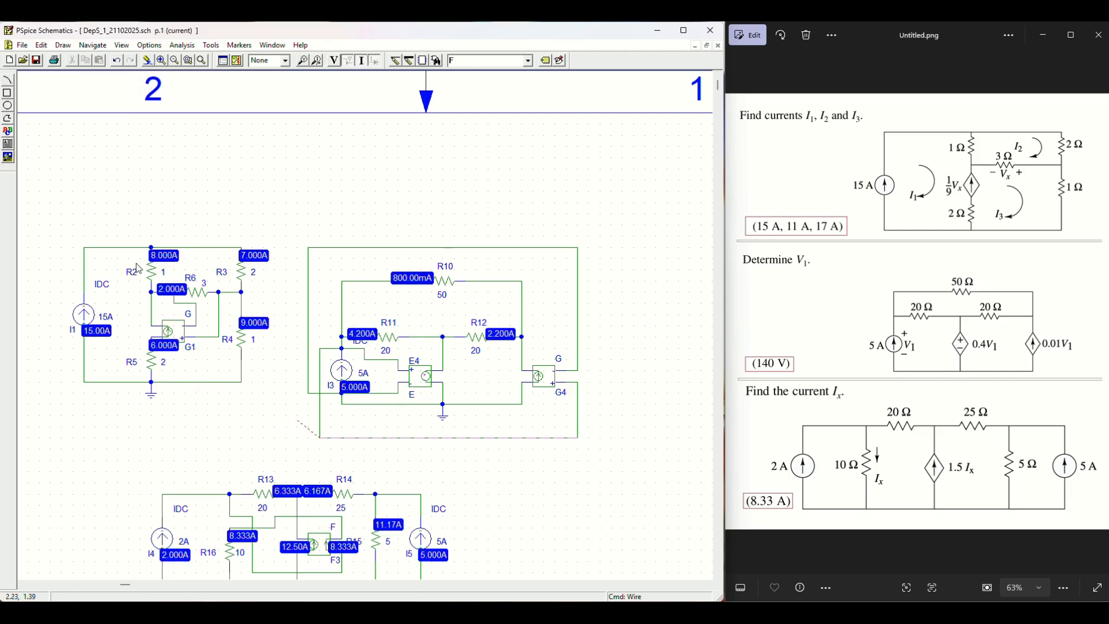
pyautogui.click(87, 330)
pyautogui.click(257, 541)
pyautogui.click(248, 540)
pyautogui.click(360, 60)
pyautogui.click(718, 574)
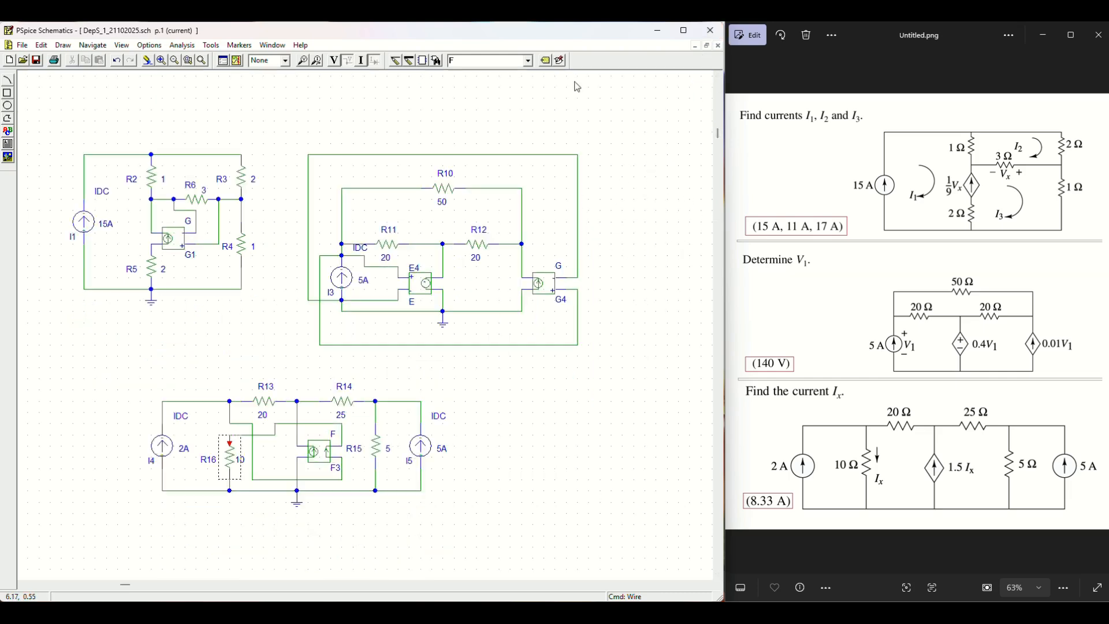
# Step: Zoom out and move source I3's IDC label above its wire
pyautogui.click(174, 61)
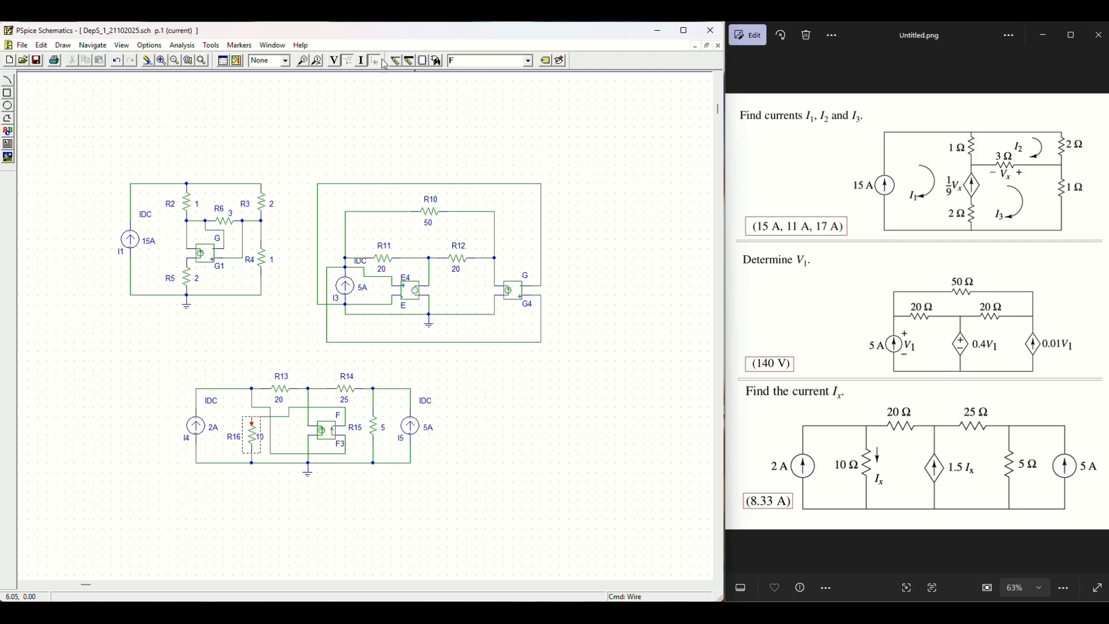
pyautogui.click(363, 262)
pyautogui.moveTo(362, 262); pyautogui.dragTo(363, 253)
pyautogui.click(362, 185)
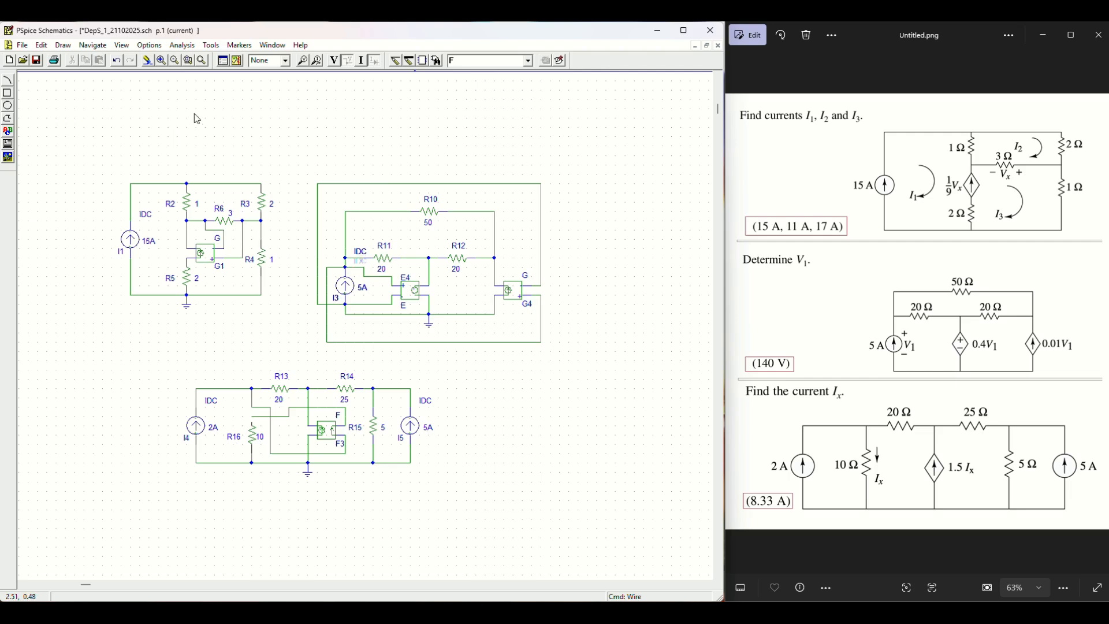
pyautogui.click(68, 47)
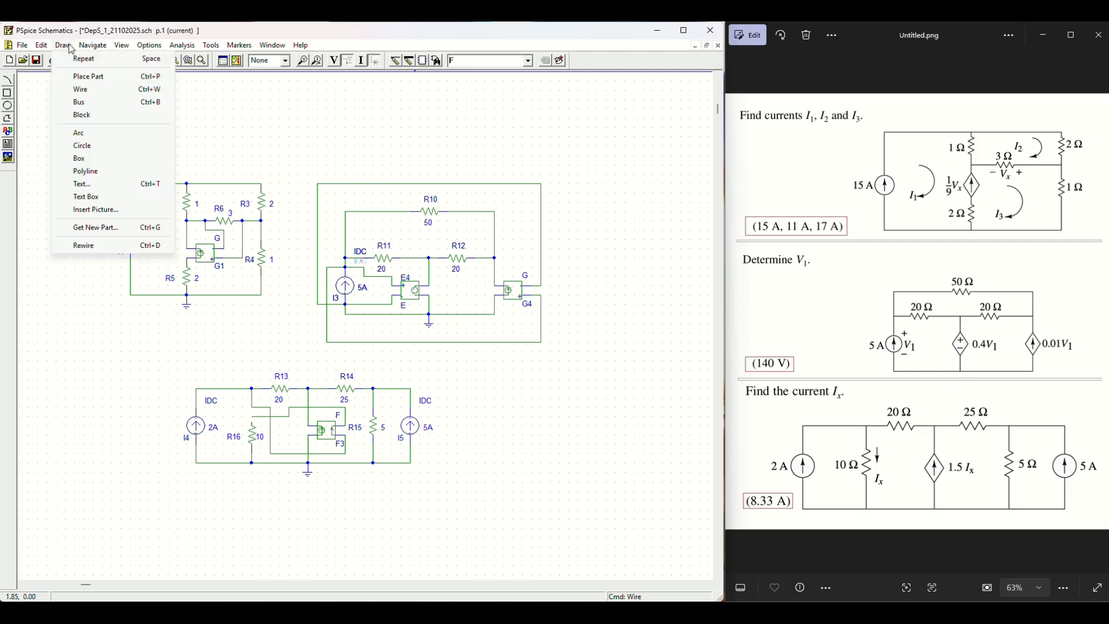
# Step: Draw a rectangular frame enclosing all three circuits
pyautogui.click(91, 160)
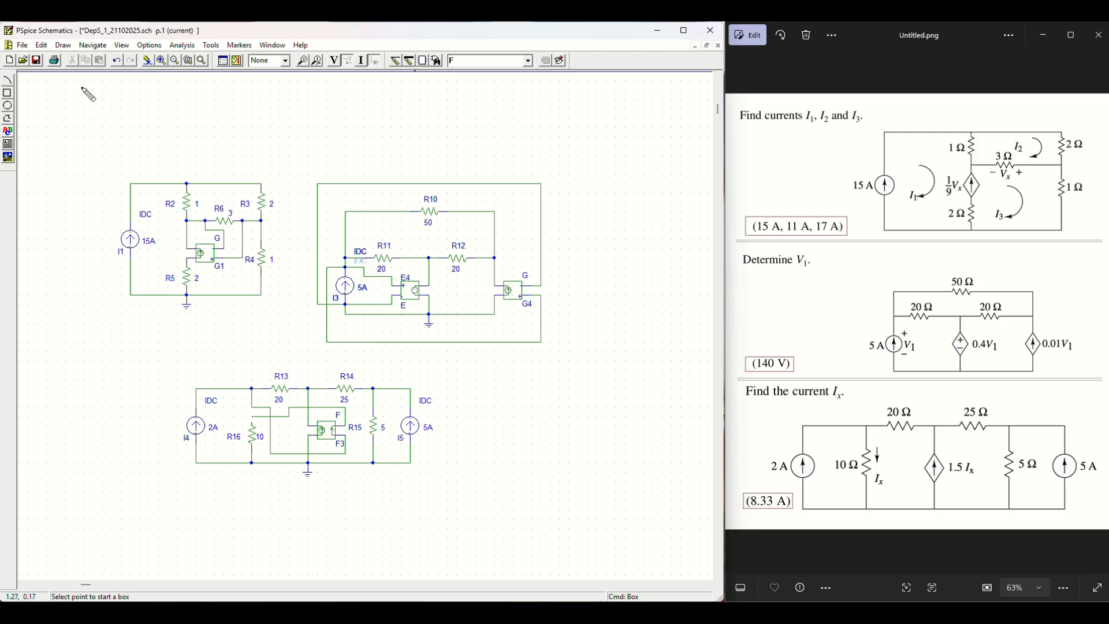
pyautogui.click(84, 94)
pyautogui.click(569, 492)
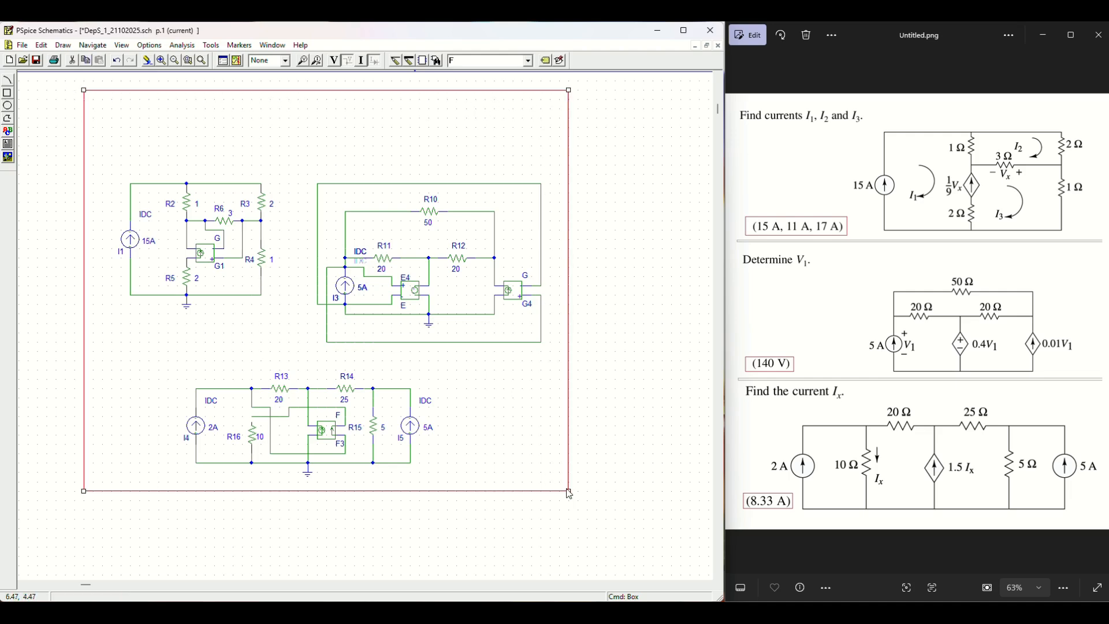
pyautogui.click(642, 365)
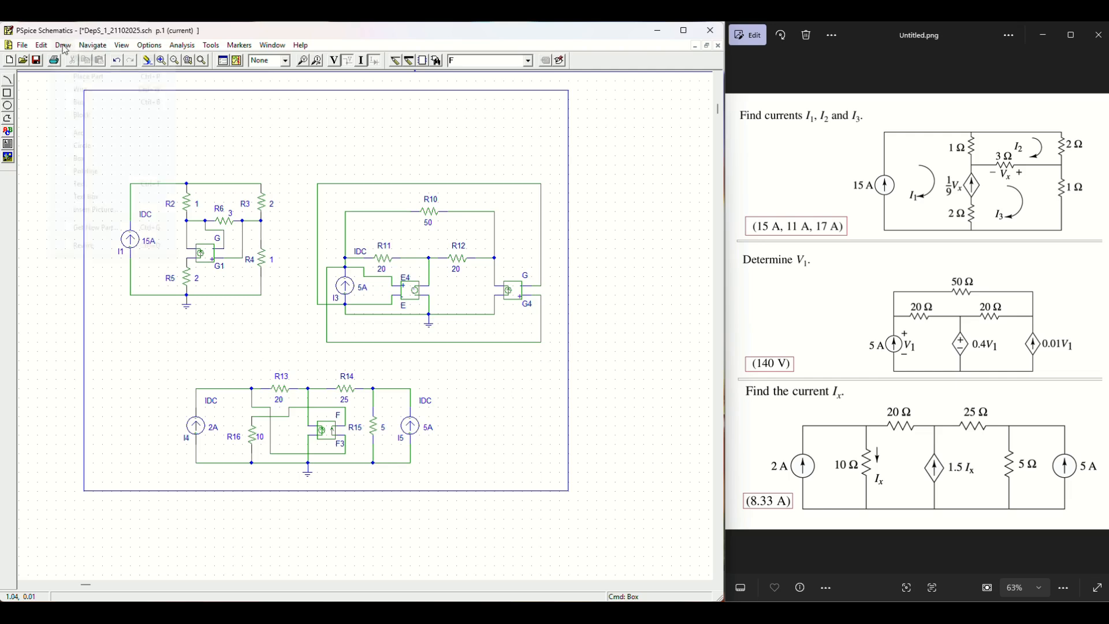
# Step: Draw a title strip rectangle across the top of the frame
pyautogui.click(63, 45)
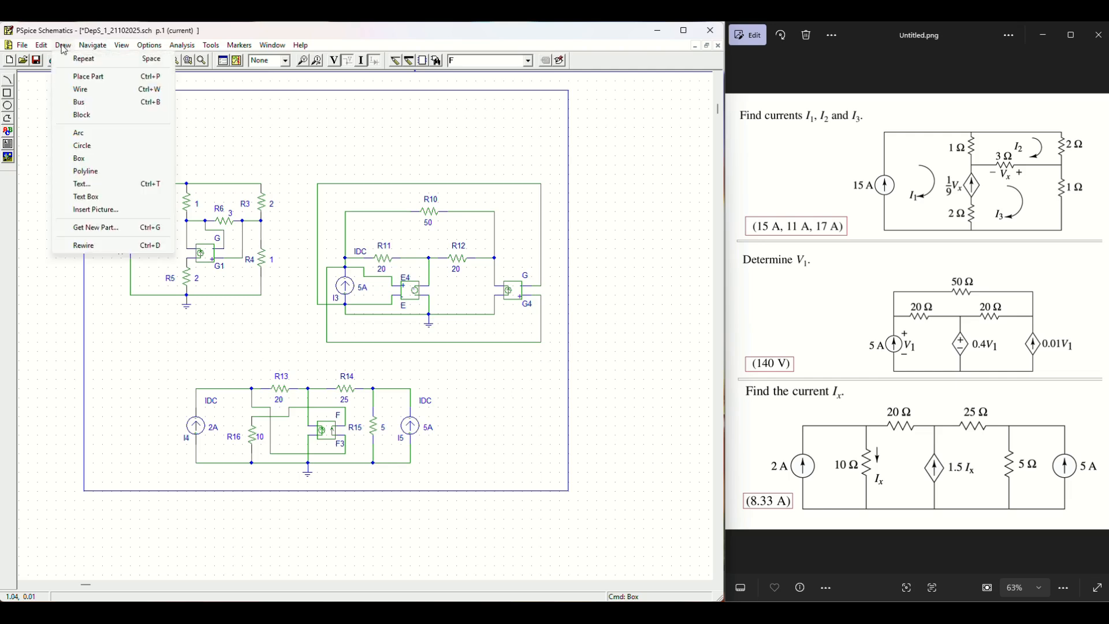
pyautogui.click(103, 164)
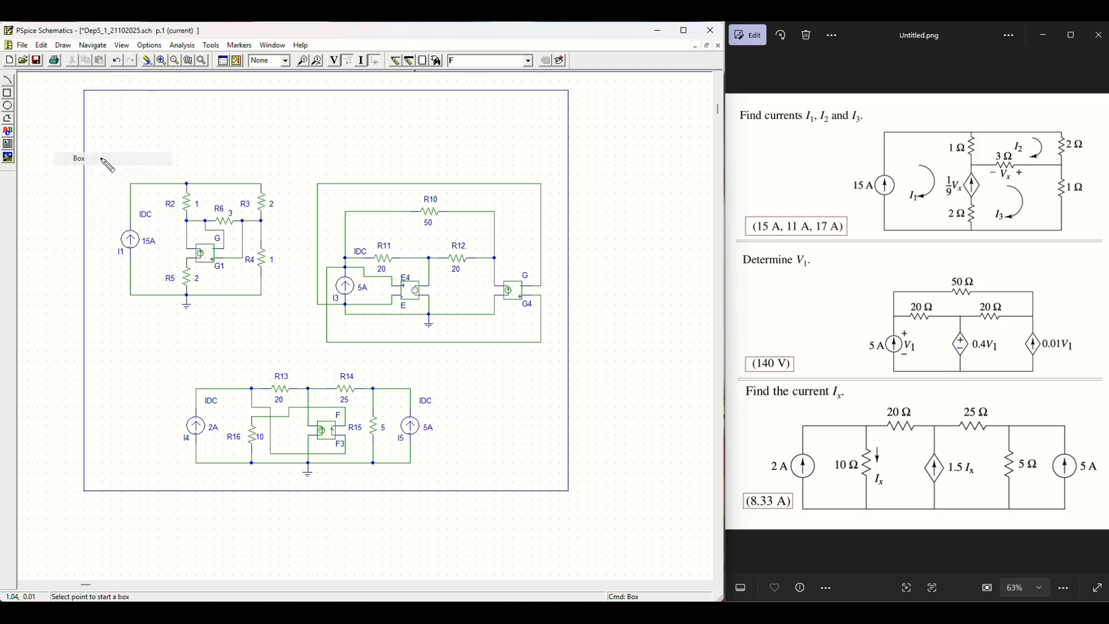
pyautogui.click(84, 91)
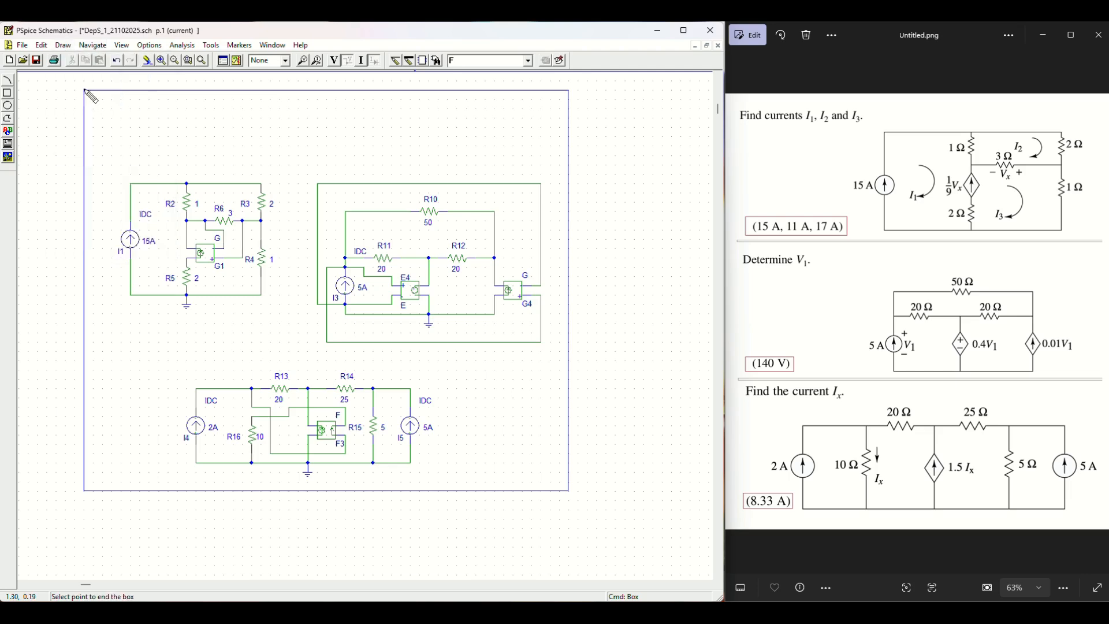
pyautogui.click(568, 165)
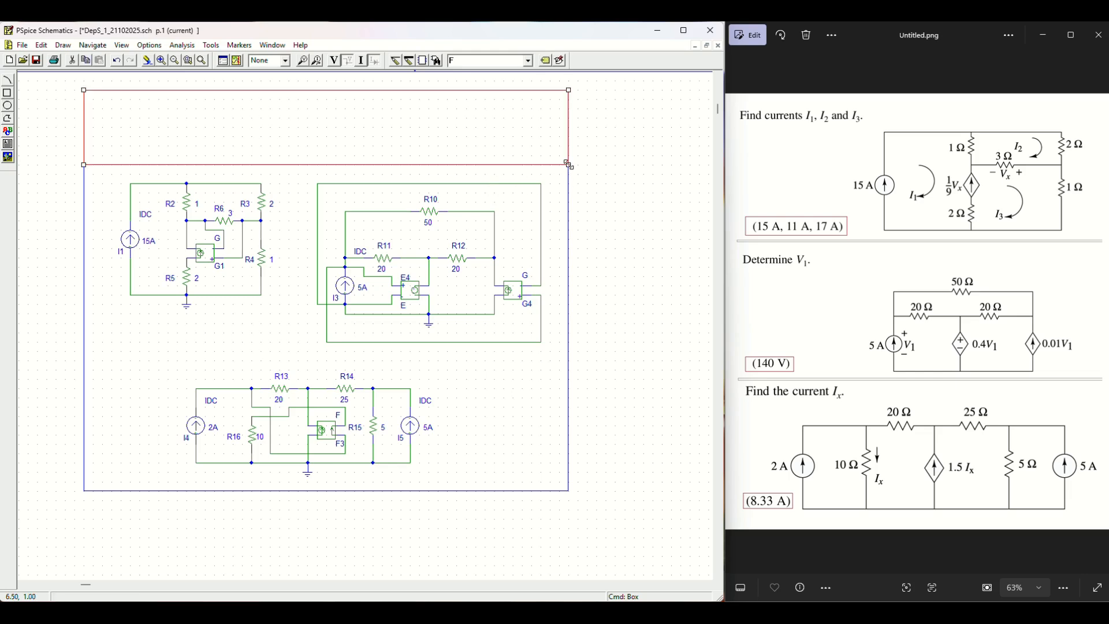
pyautogui.click(659, 241)
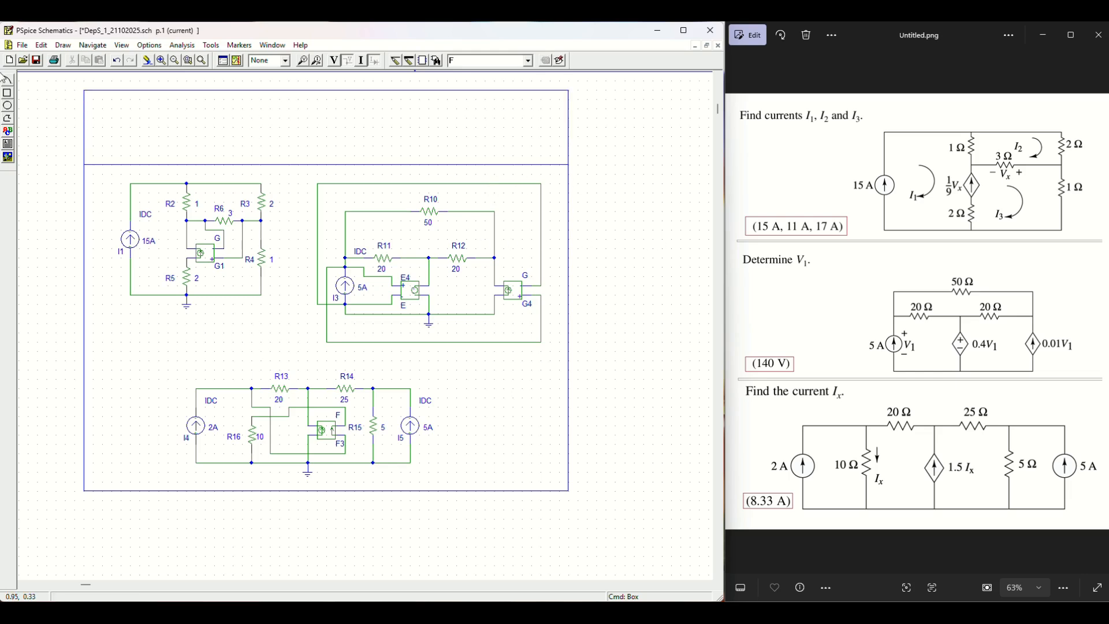
# Step: Draw a box from the title strip's lower edge framing the upper section above the bottom circuit
pyautogui.click(63, 46)
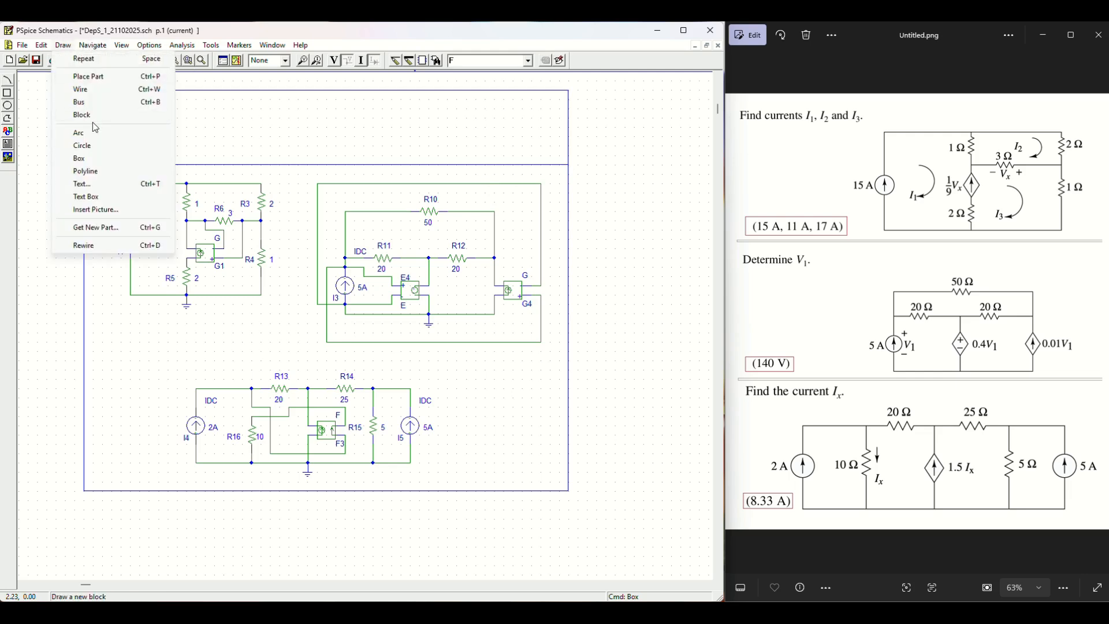
pyautogui.click(99, 158)
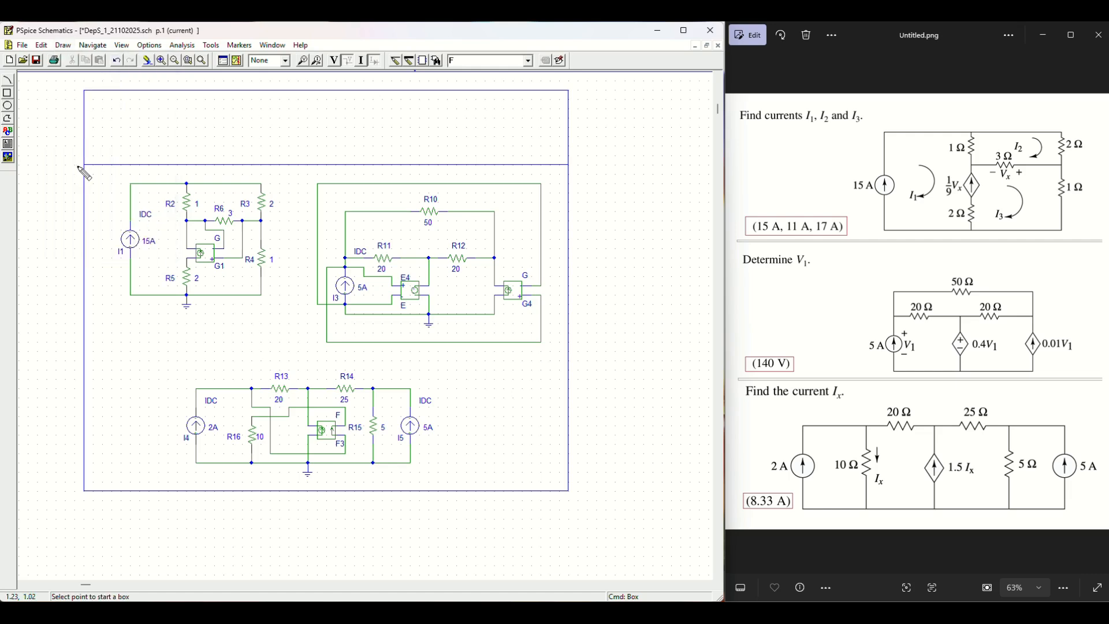
pyautogui.click(86, 167)
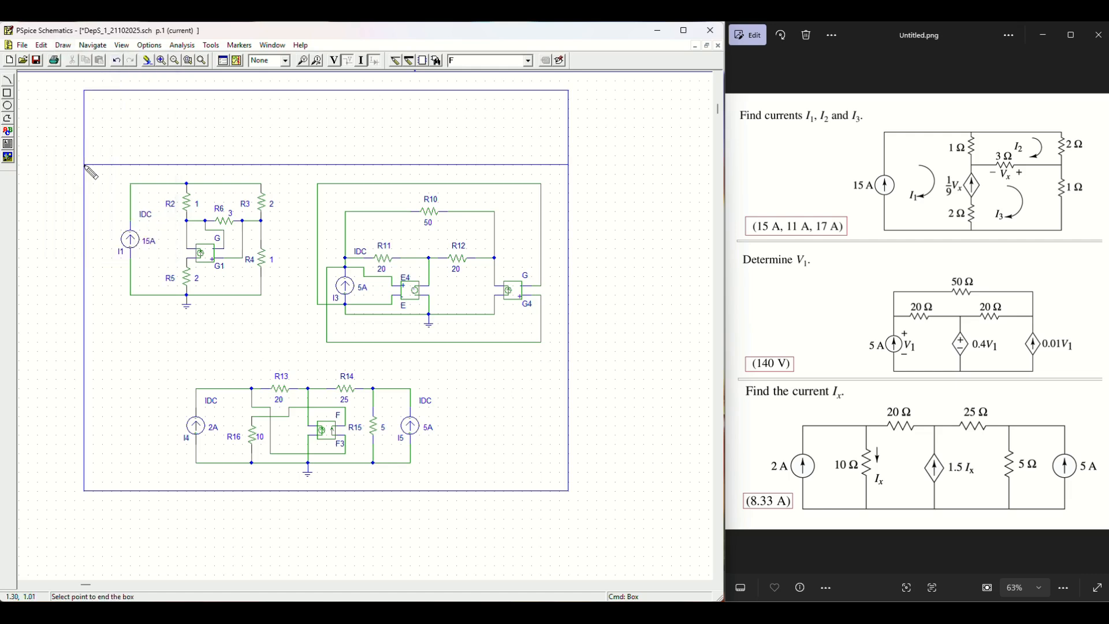
pyautogui.click(569, 369)
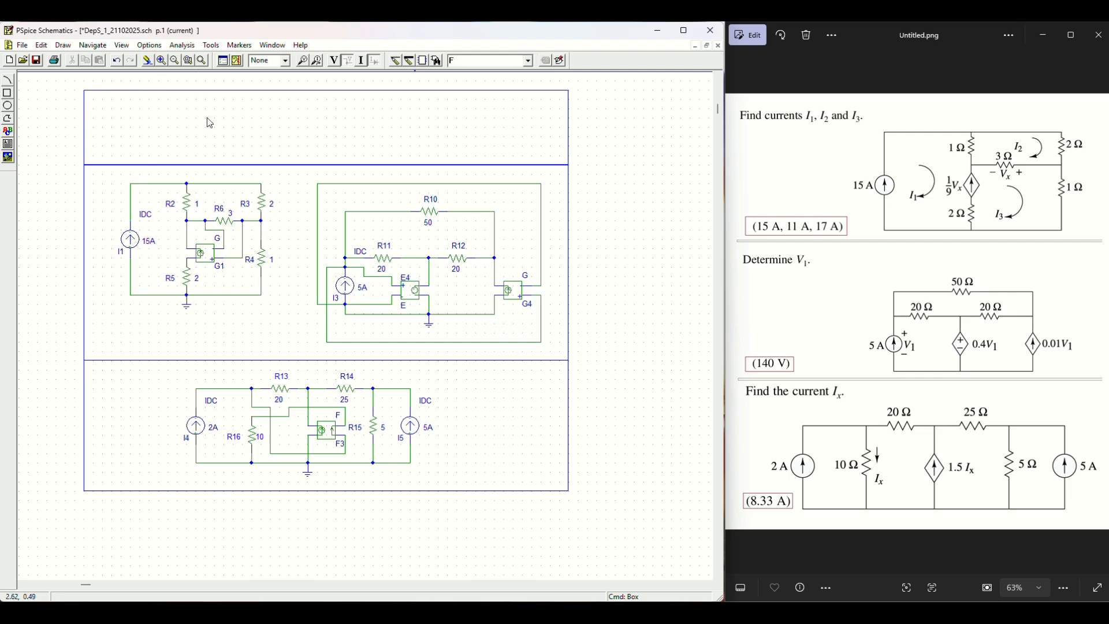
# Step: Draw a vertical polyline divider between the top two circuits
pyautogui.click(63, 45)
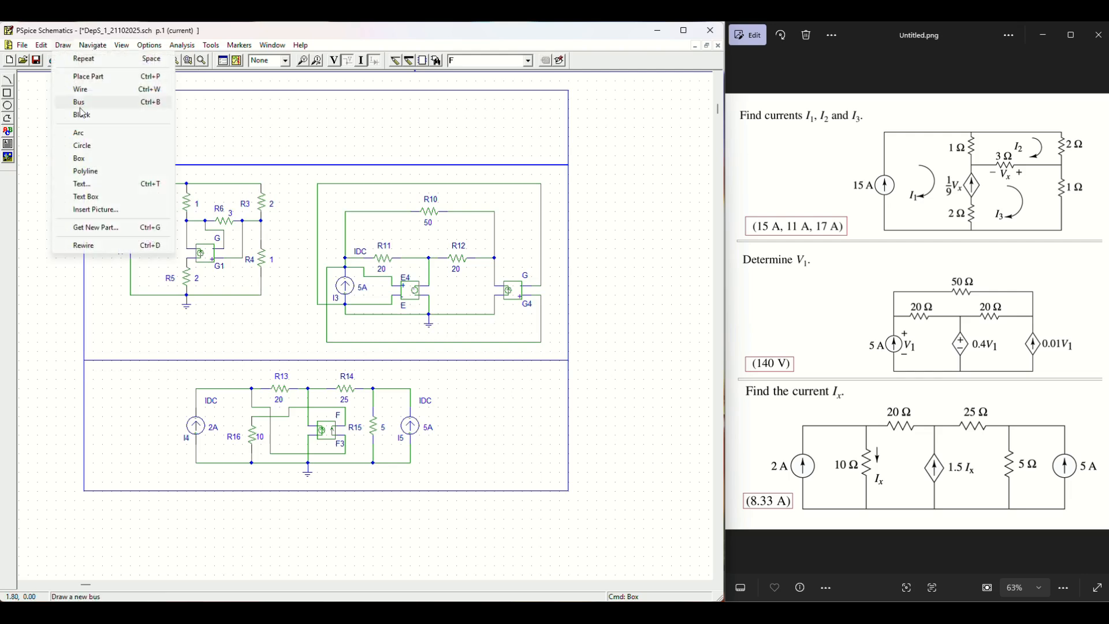
pyautogui.click(100, 163)
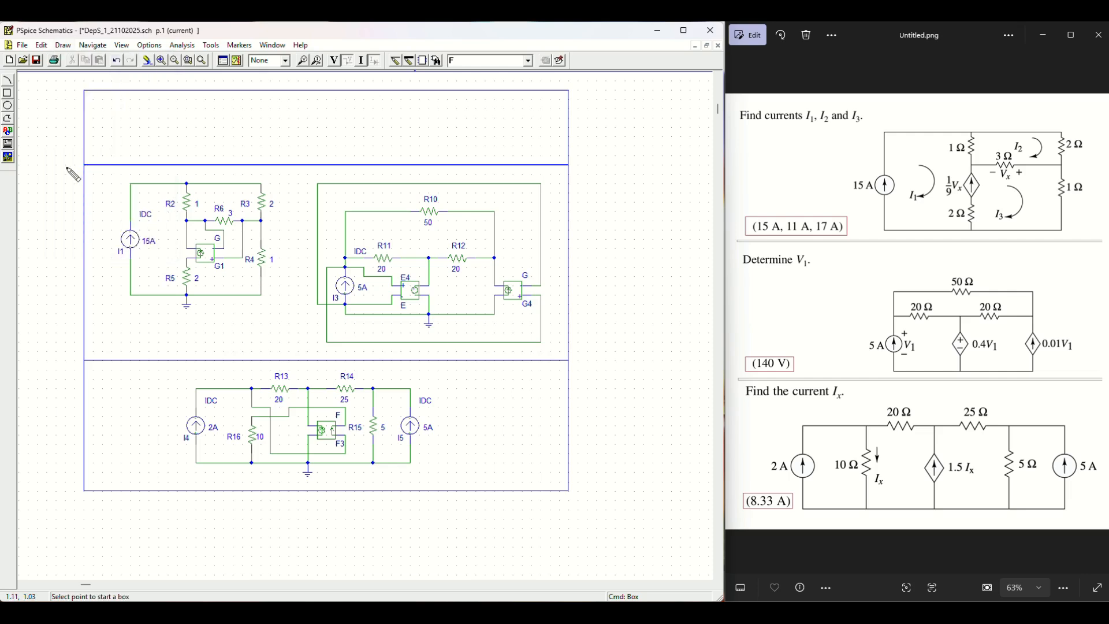
pyautogui.click(63, 45)
pyautogui.click(86, 171)
pyautogui.click(290, 165)
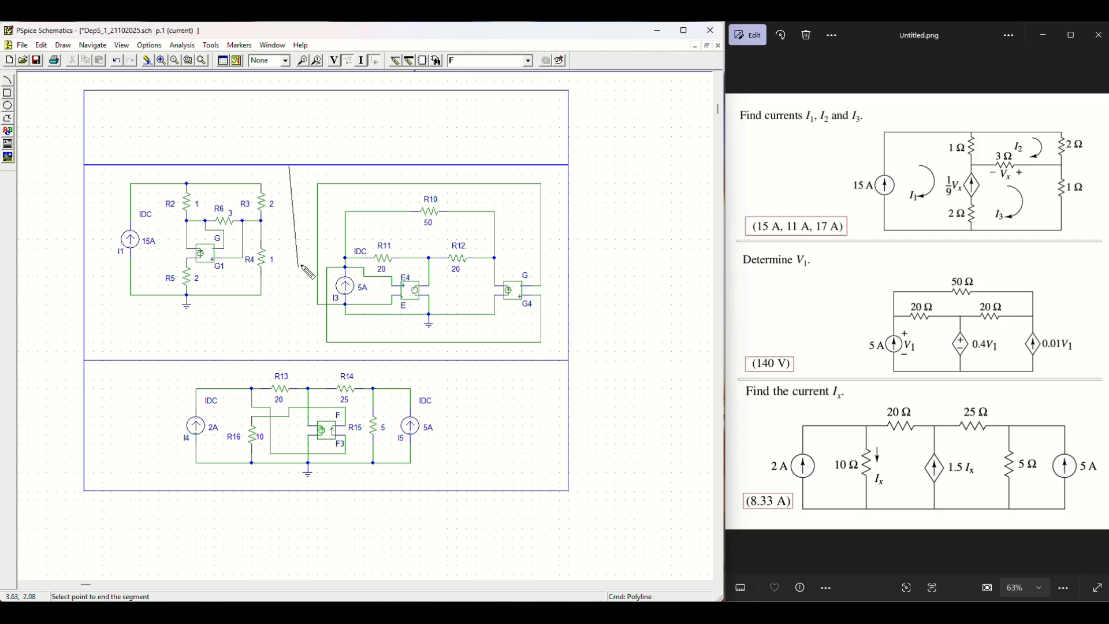
pyautogui.doubleClick(290, 360)
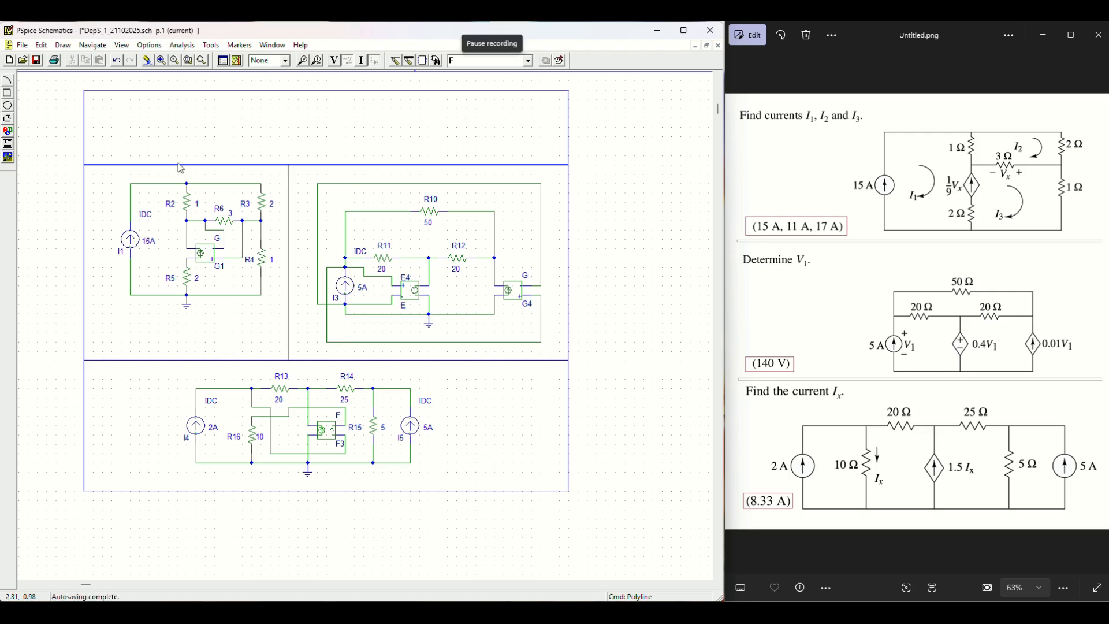
# Step: Place the text 'Title: Circuits with dependant sources' at the title strip's top-left
pyautogui.click(63, 45)
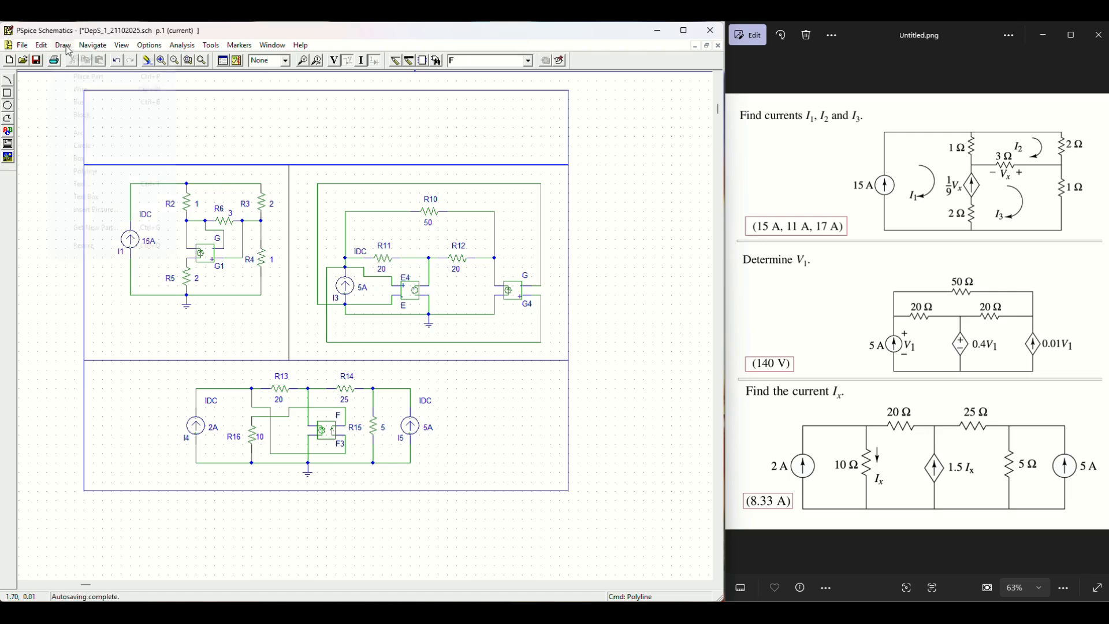
pyautogui.click(103, 185)
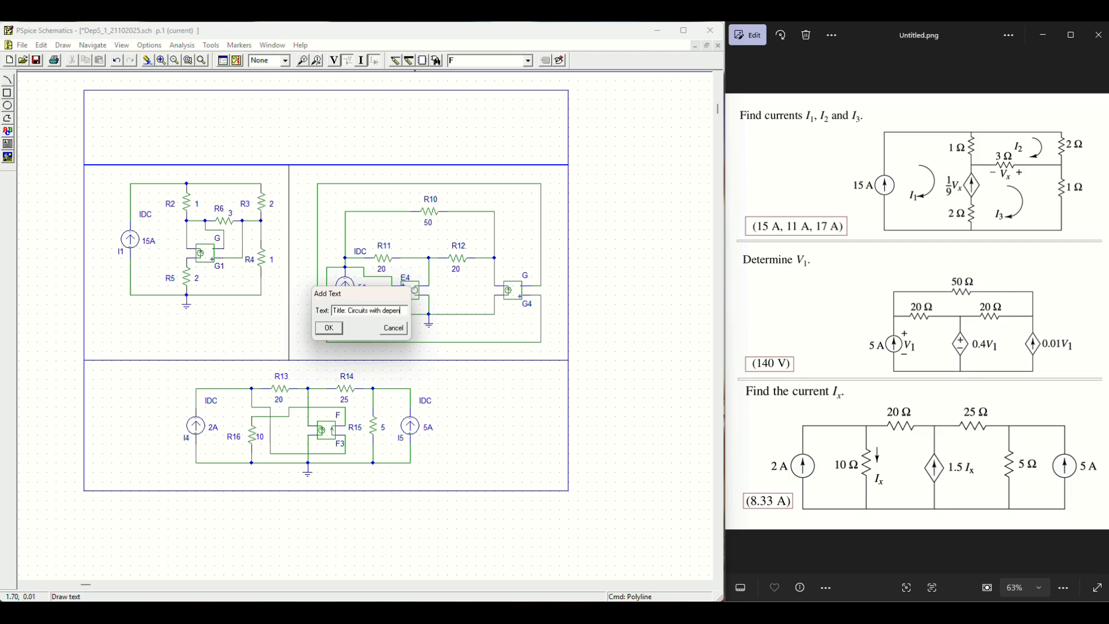
pyautogui.write('ant sources')
pyautogui.click(329, 327)
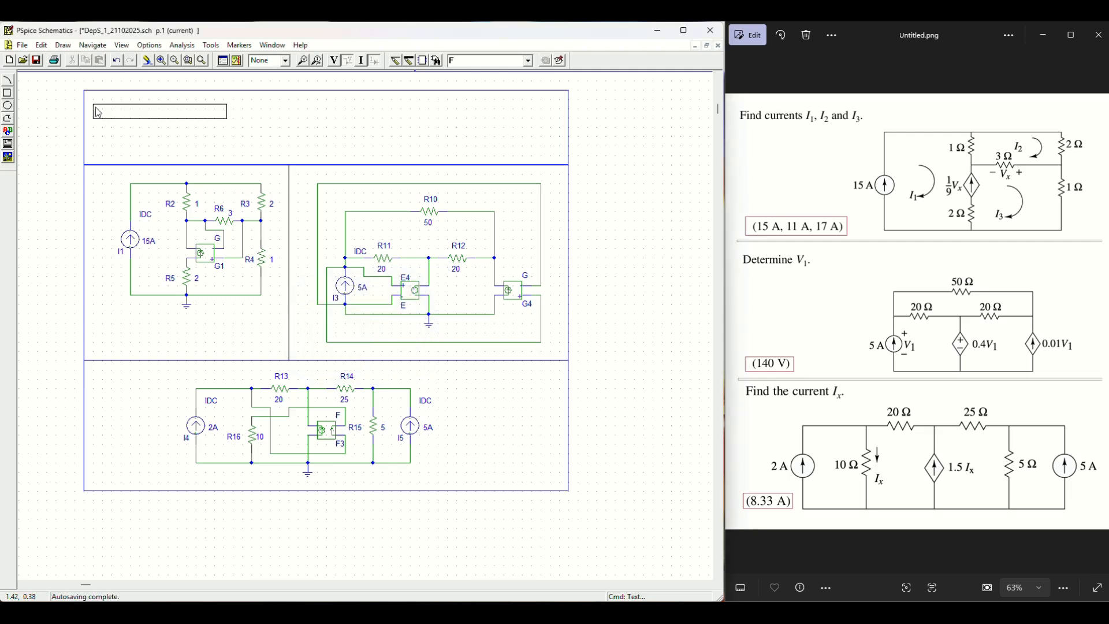
pyautogui.click(99, 113)
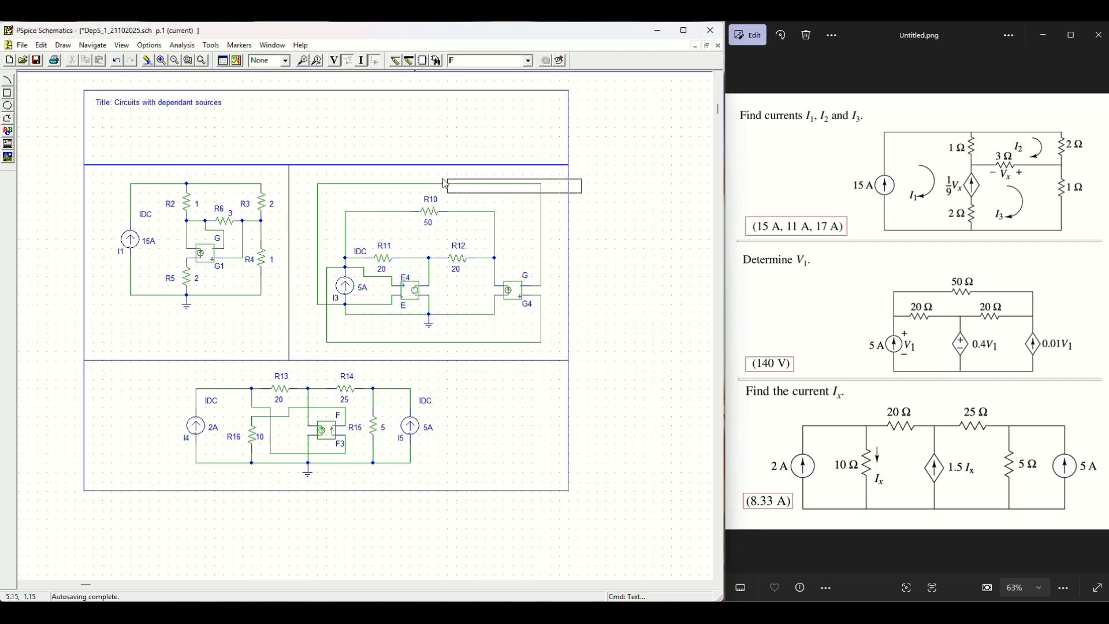
pyautogui.rightClick(500, 135)
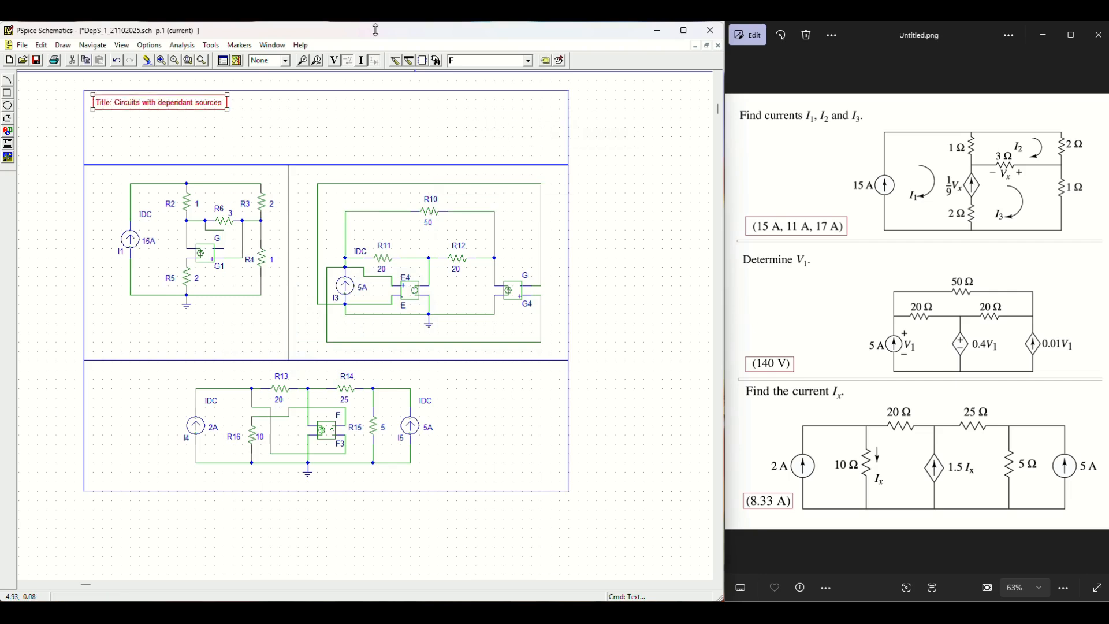
pyautogui.click(275, 98)
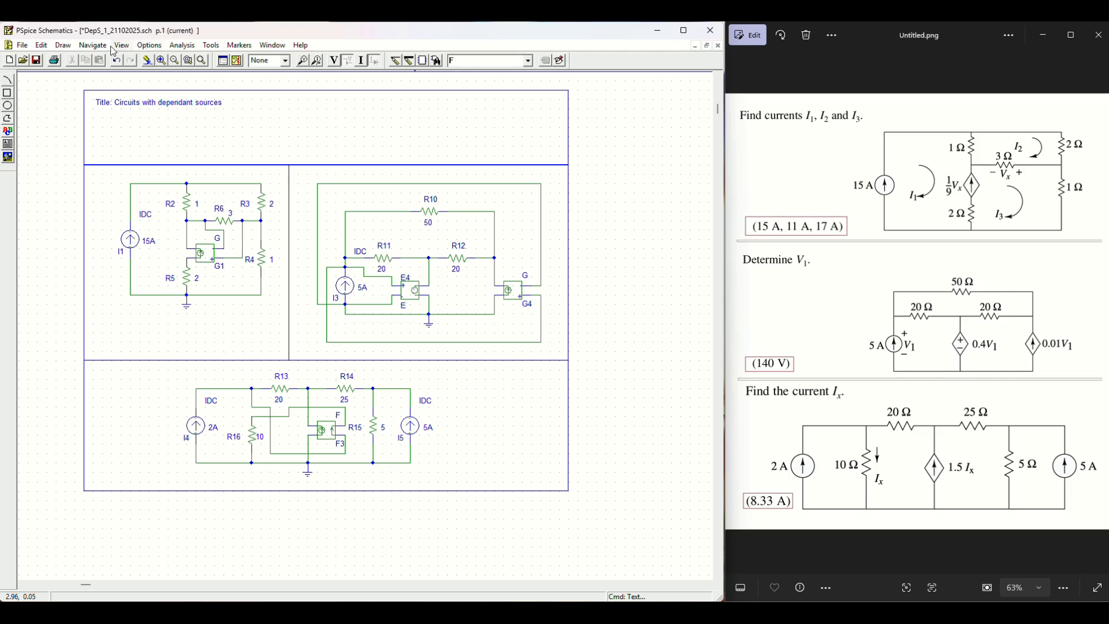
# Step: Add a 'Name:' text line with the student's full name just under the title
pyautogui.click(64, 46)
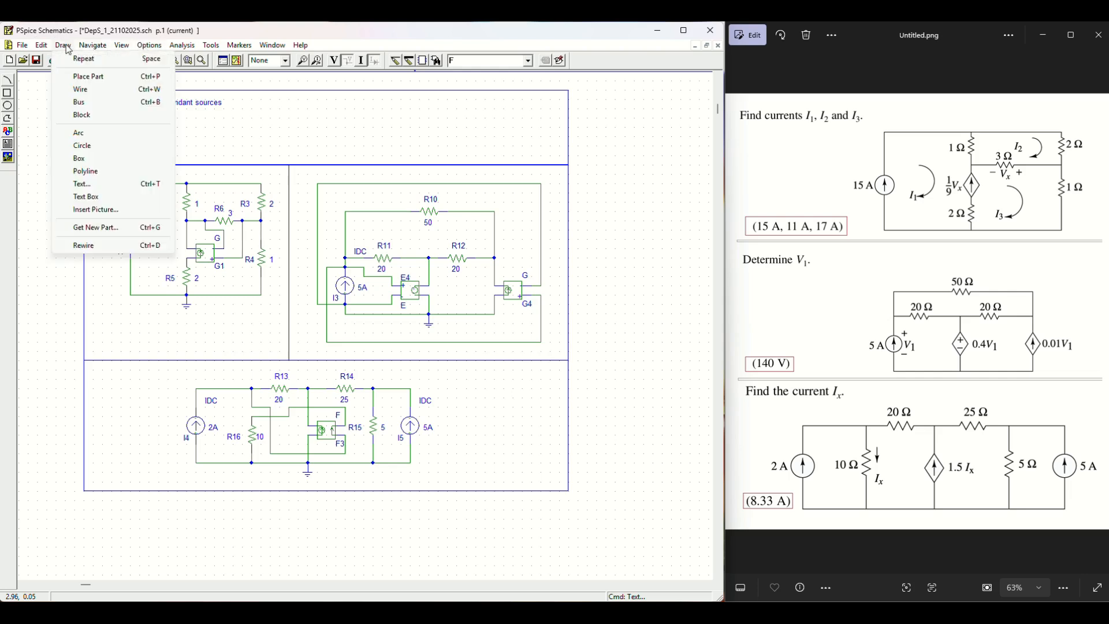
pyautogui.click(110, 184)
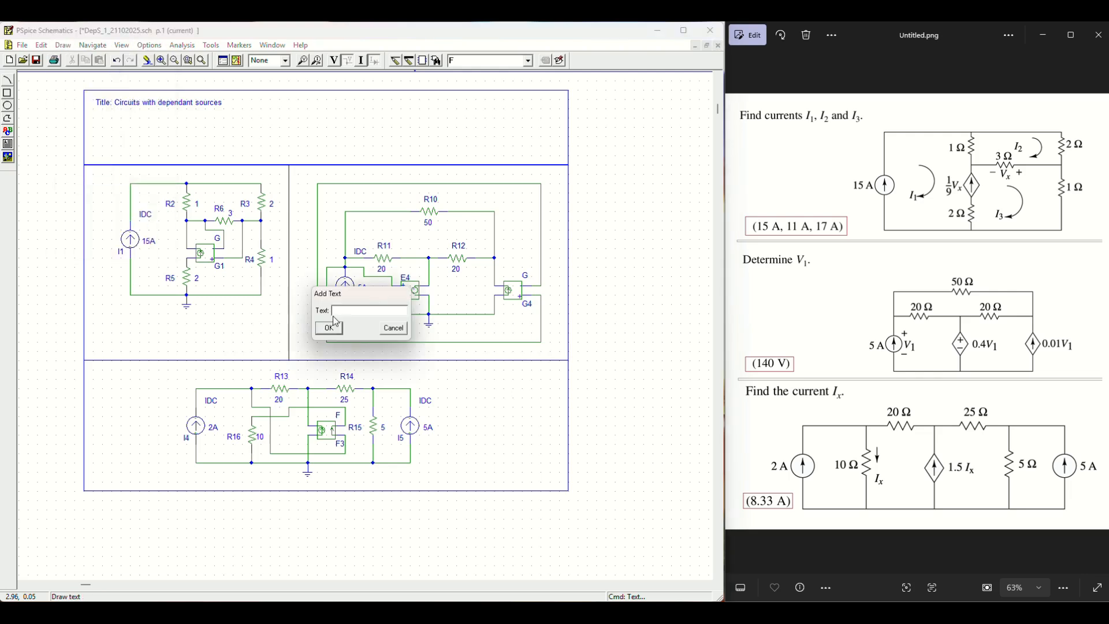
pyautogui.write('Name')
pyautogui.click(329, 328)
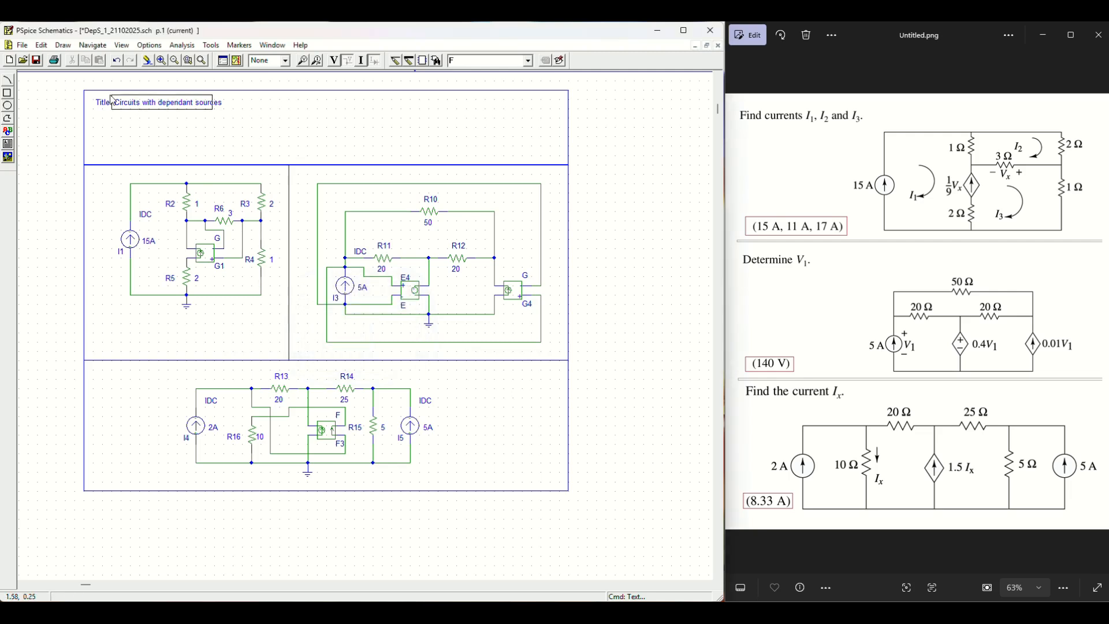
pyautogui.click(105, 141)
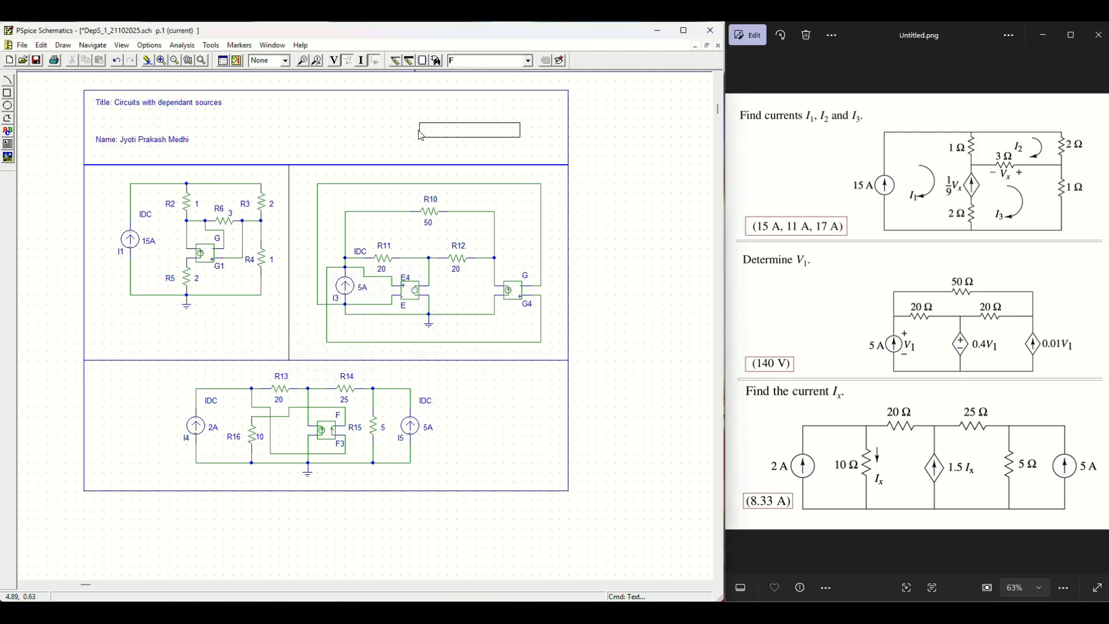
pyautogui.rightClick(578, 146)
pyautogui.moveTo(149, 143); pyautogui.dragTo(149, 151)
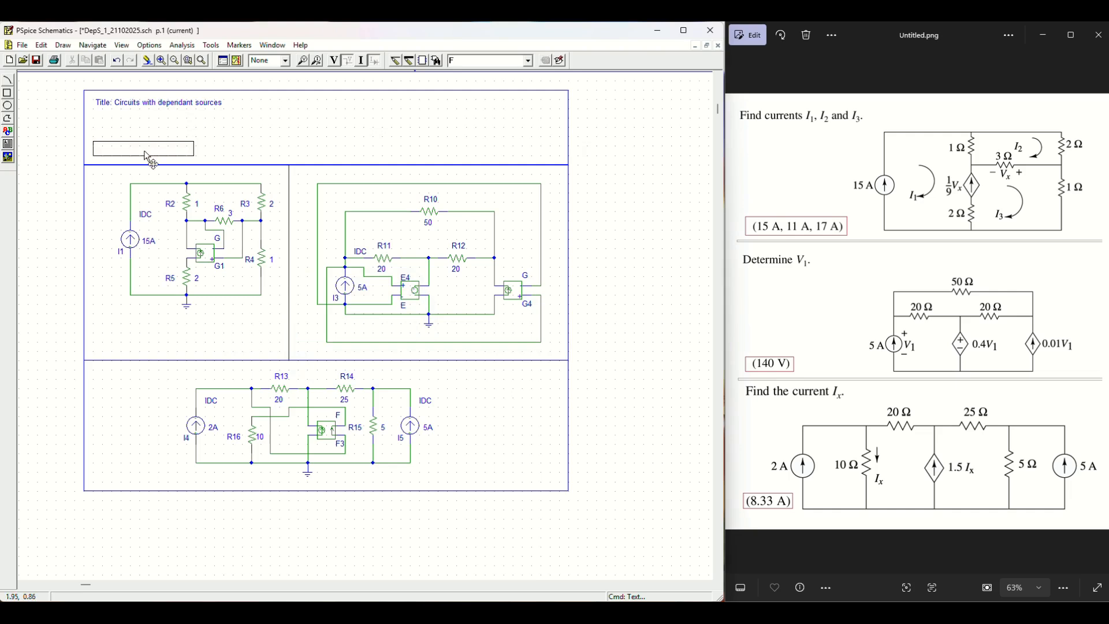
pyautogui.click(289, 128)
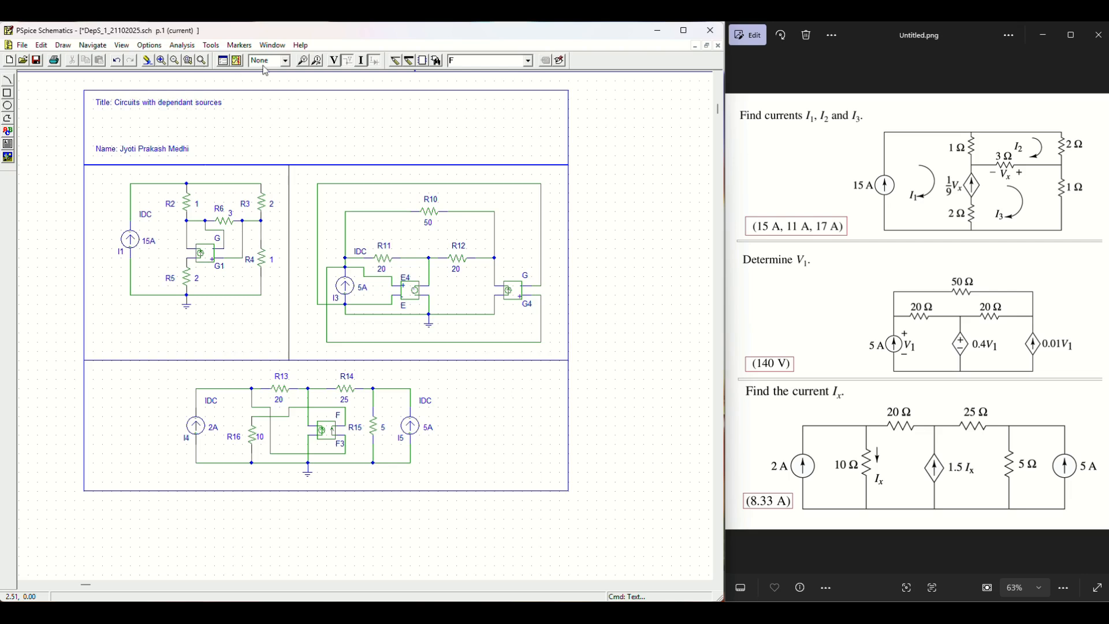
# Step: Draw a framed text box at the title block's upper right containing the roll number and 'Section: B'
pyautogui.click(70, 49)
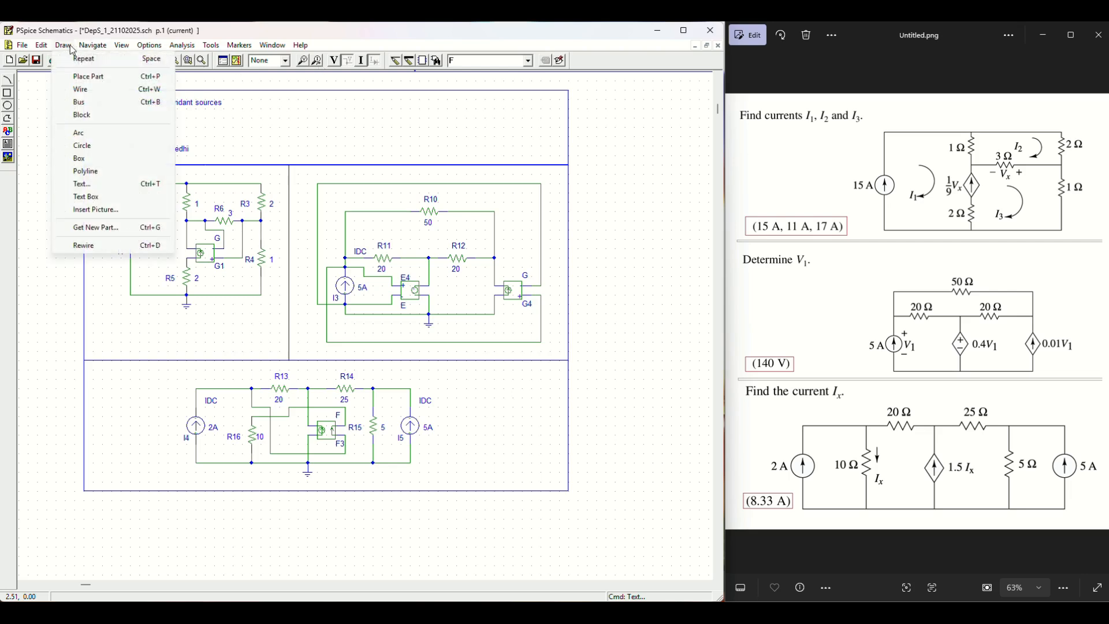
pyautogui.click(64, 51)
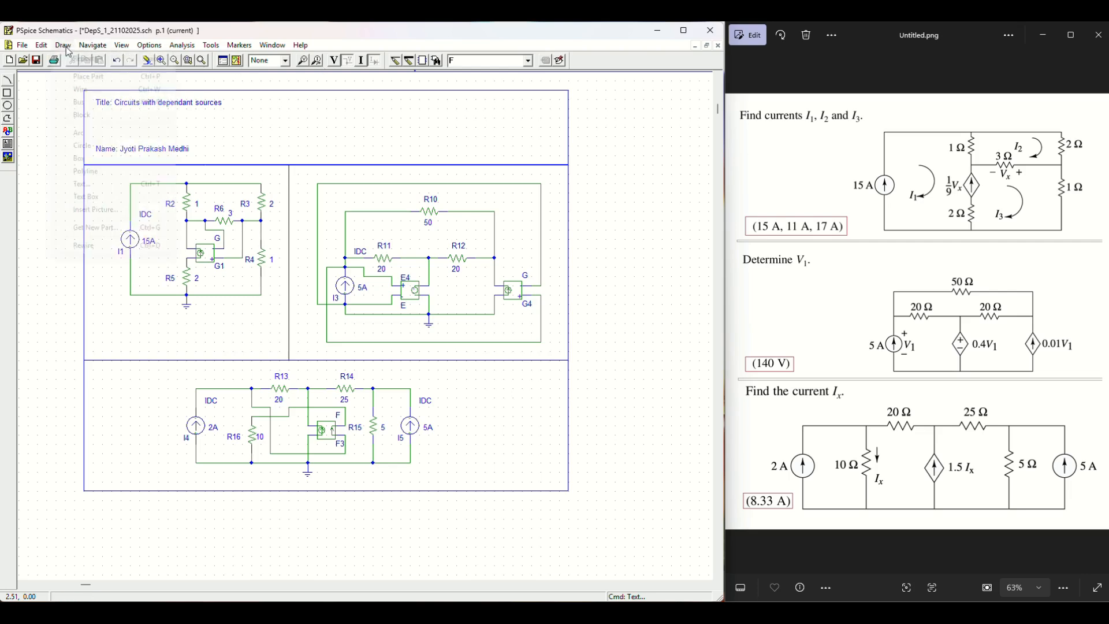
pyautogui.click(63, 46)
pyautogui.click(98, 197)
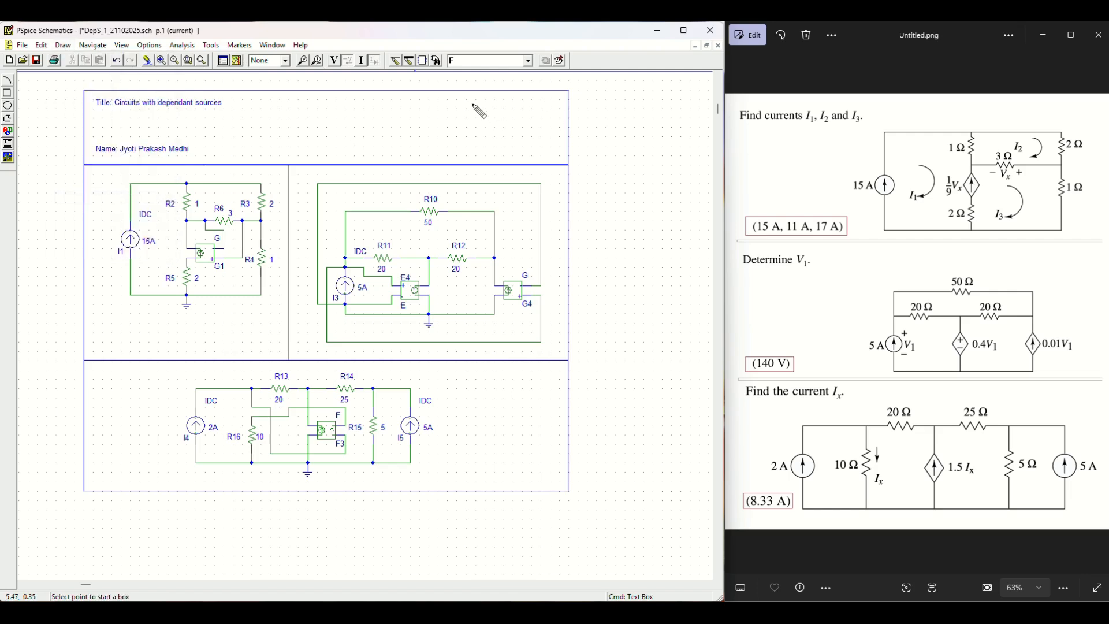
pyautogui.click(438, 119)
pyautogui.click(550, 146)
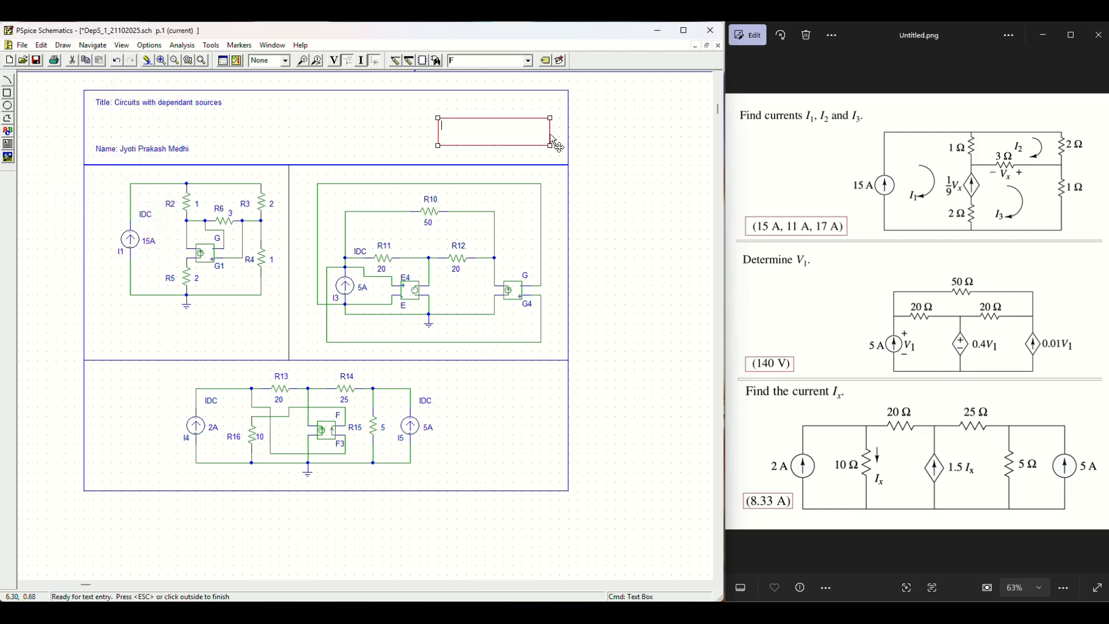
pyautogui.press('Return')
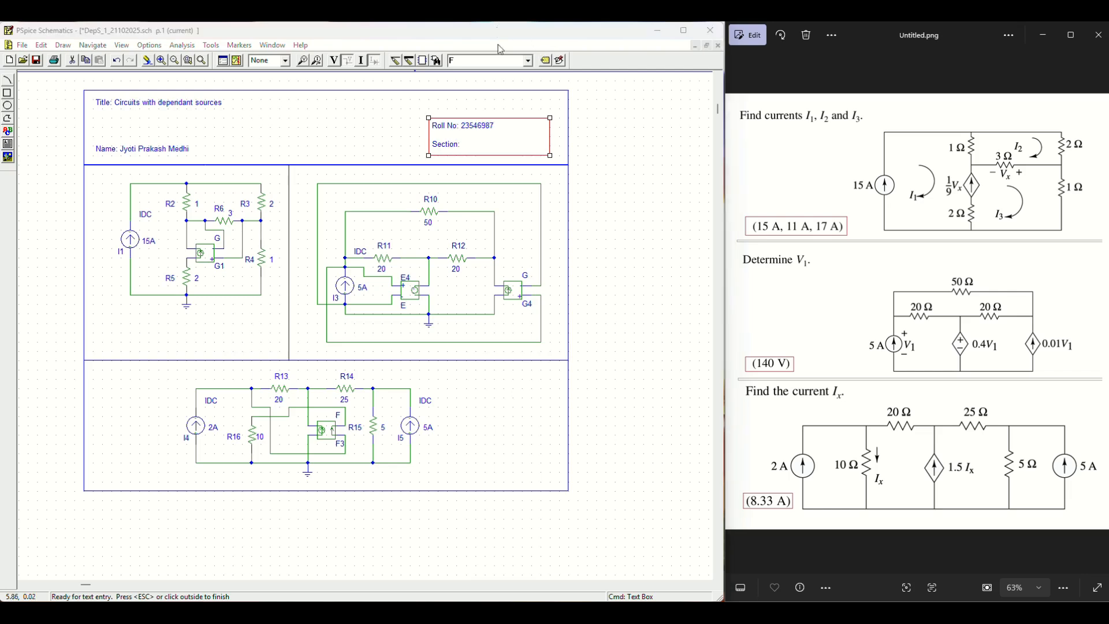
pyautogui.click(477, 144)
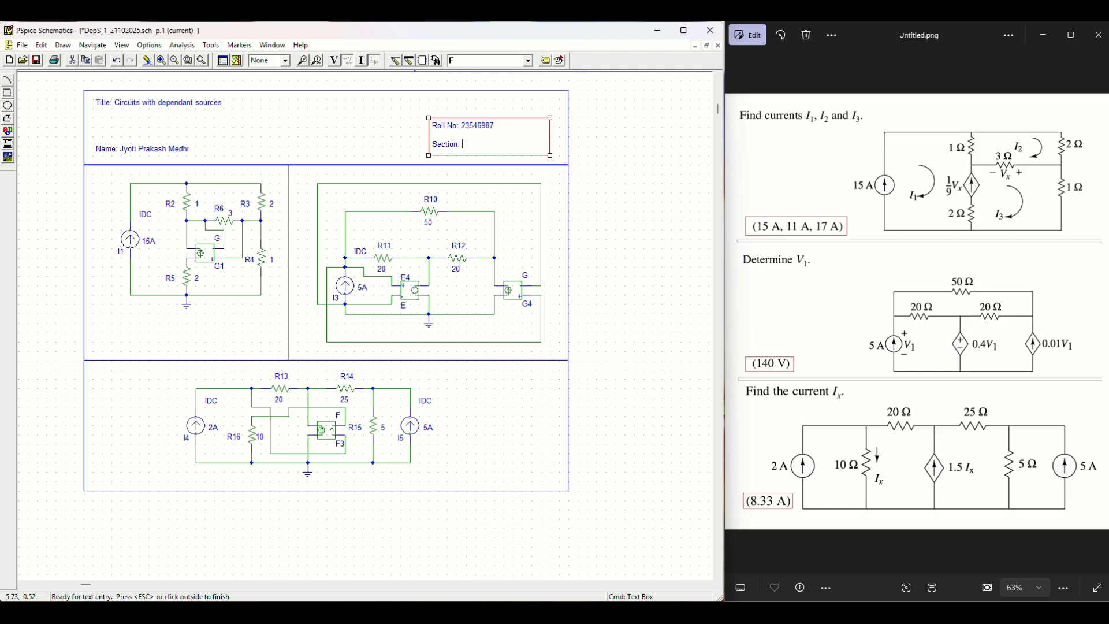
pyautogui.write('B')
# Step: Move the roll number and section box into the top-right corner and save the schematic
pyautogui.moveTo(455, 123); pyautogui.dragTo(469, 106)
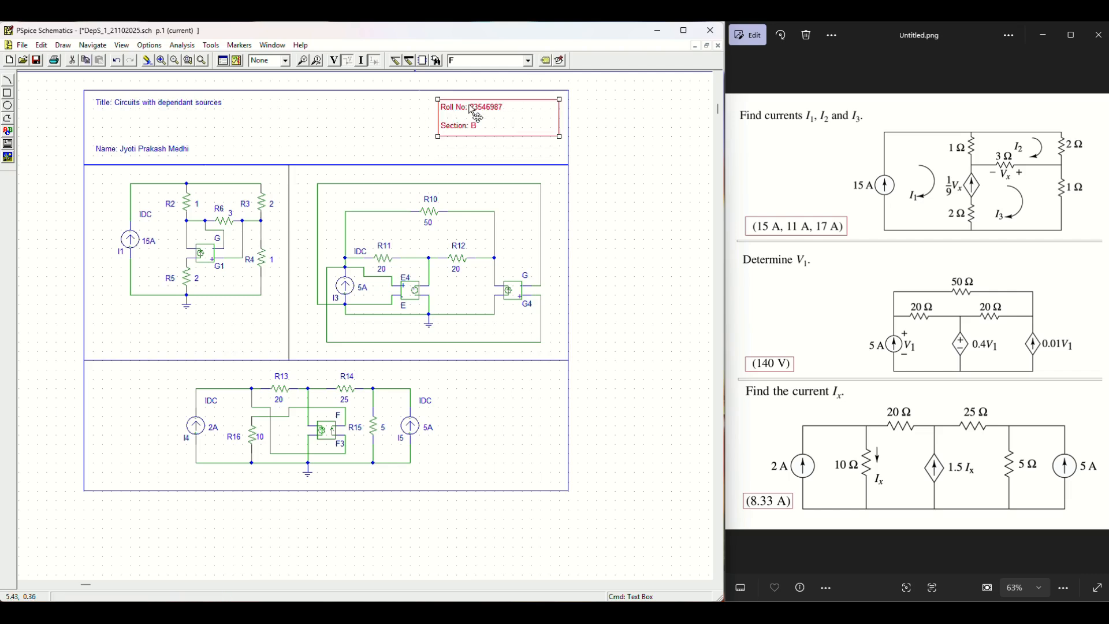
pyautogui.click(556, 147)
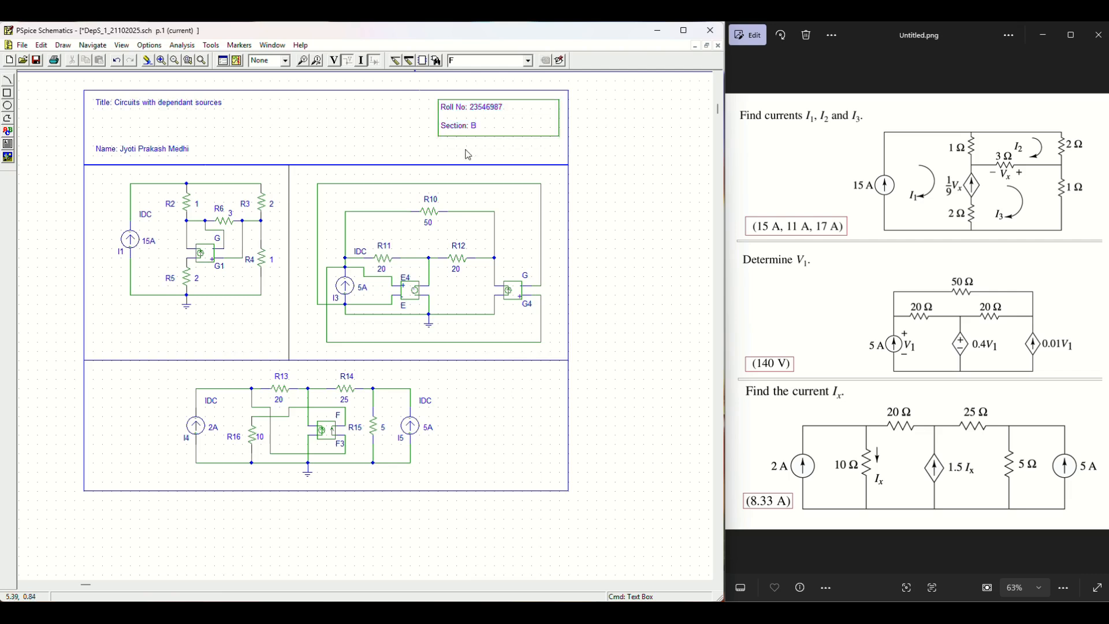
pyautogui.click(178, 151)
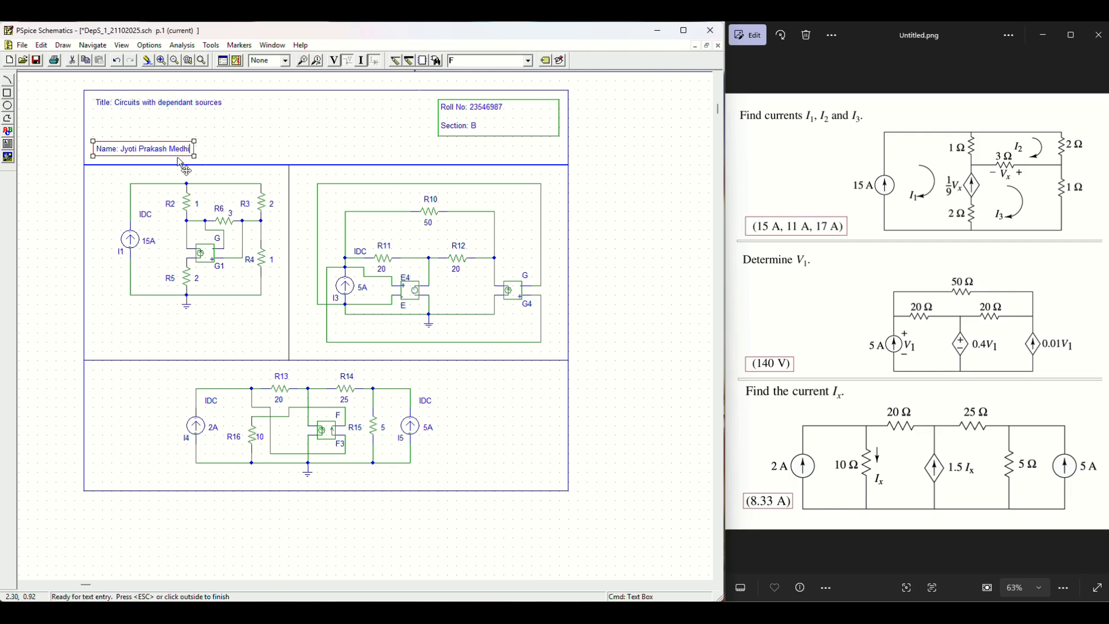
pyautogui.click(182, 139)
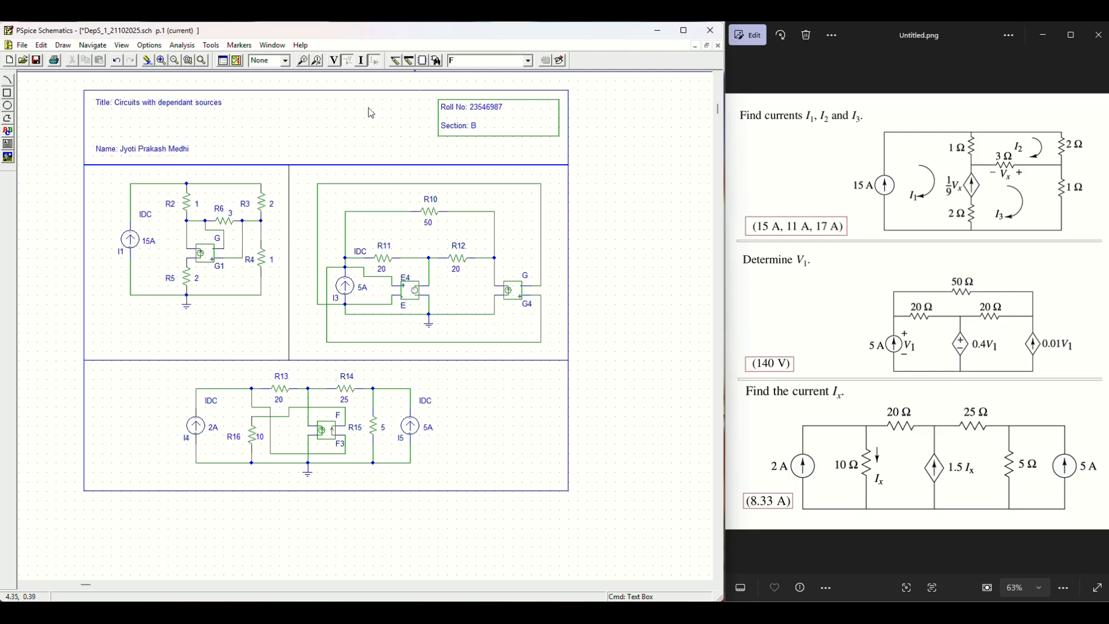
pyautogui.hotkey('ctrl', 's')
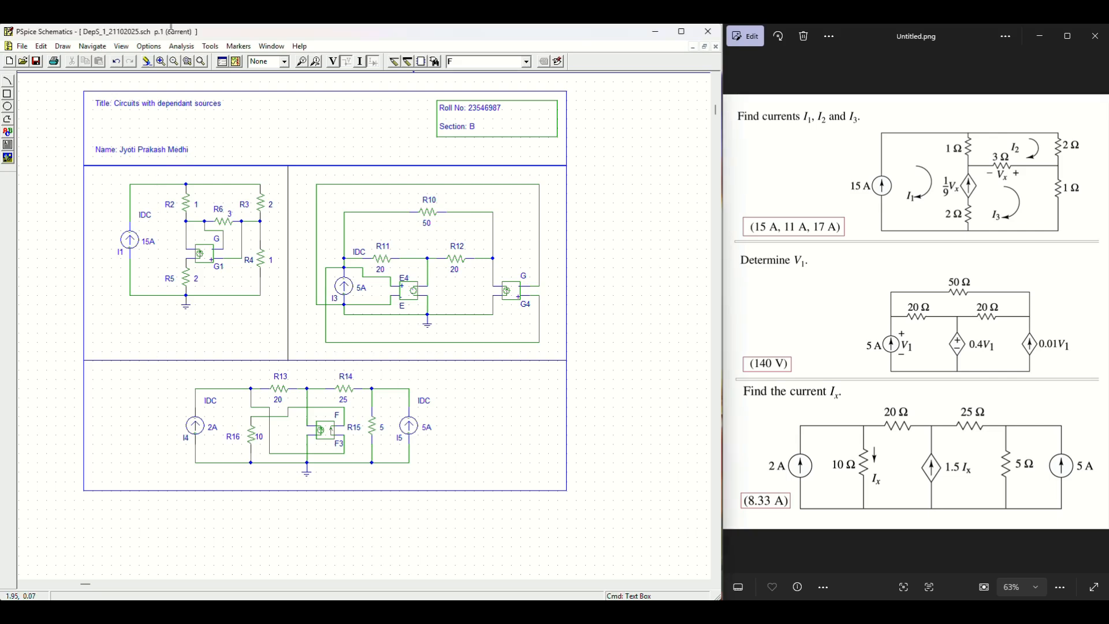
# Step: Place a CIRCUIT 1 label under circuit 1, plus copies in the bottom section and beside I5
pyautogui.click(64, 46)
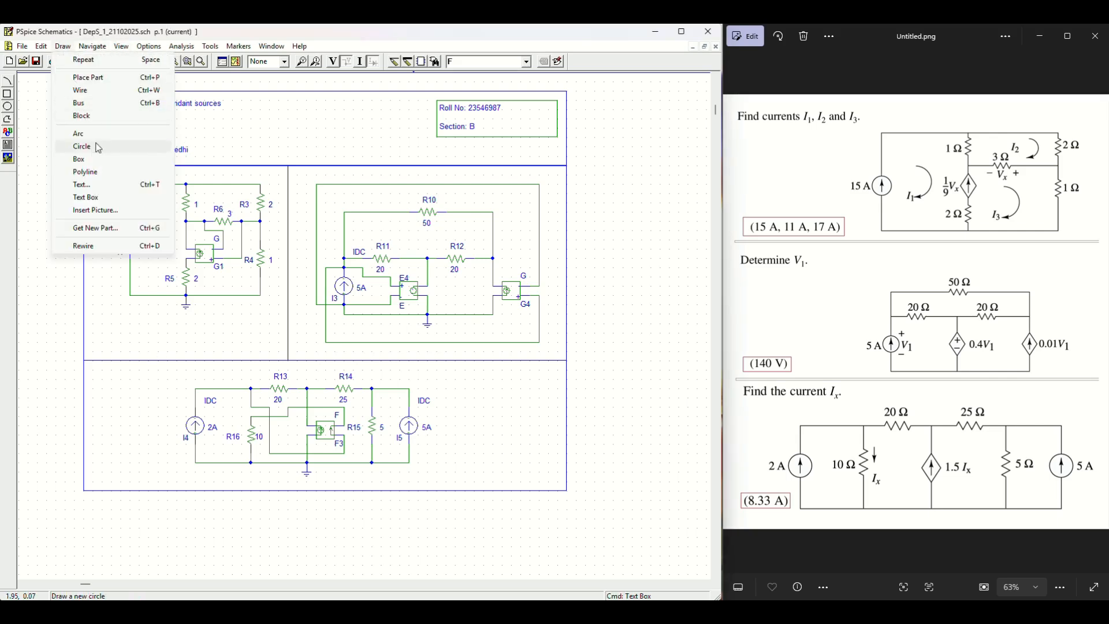
pyautogui.click(101, 189)
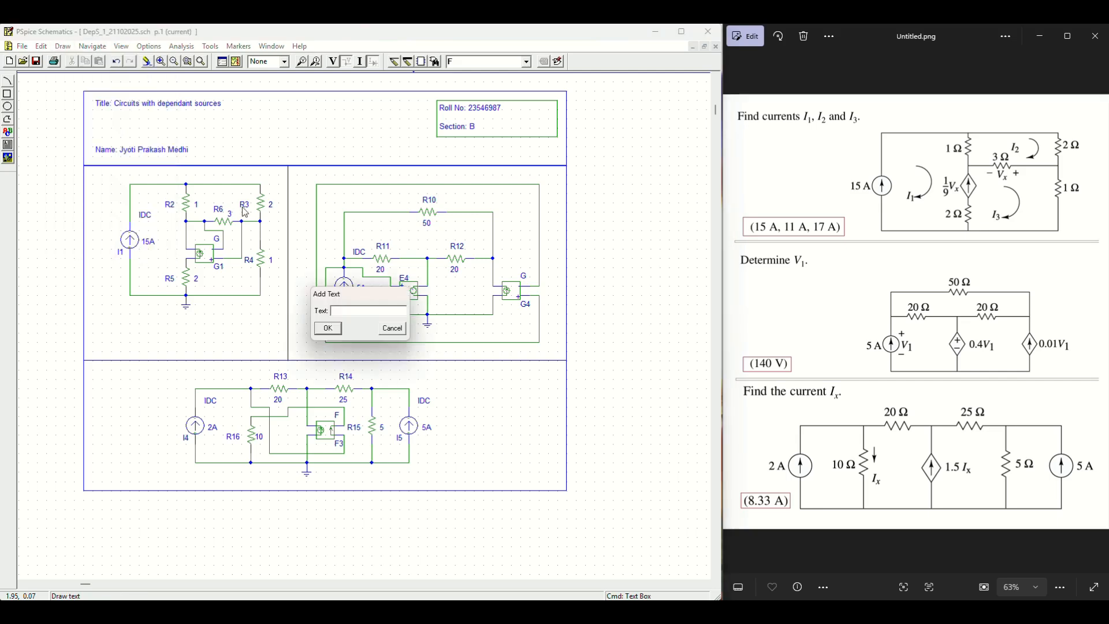
pyautogui.click(393, 329)
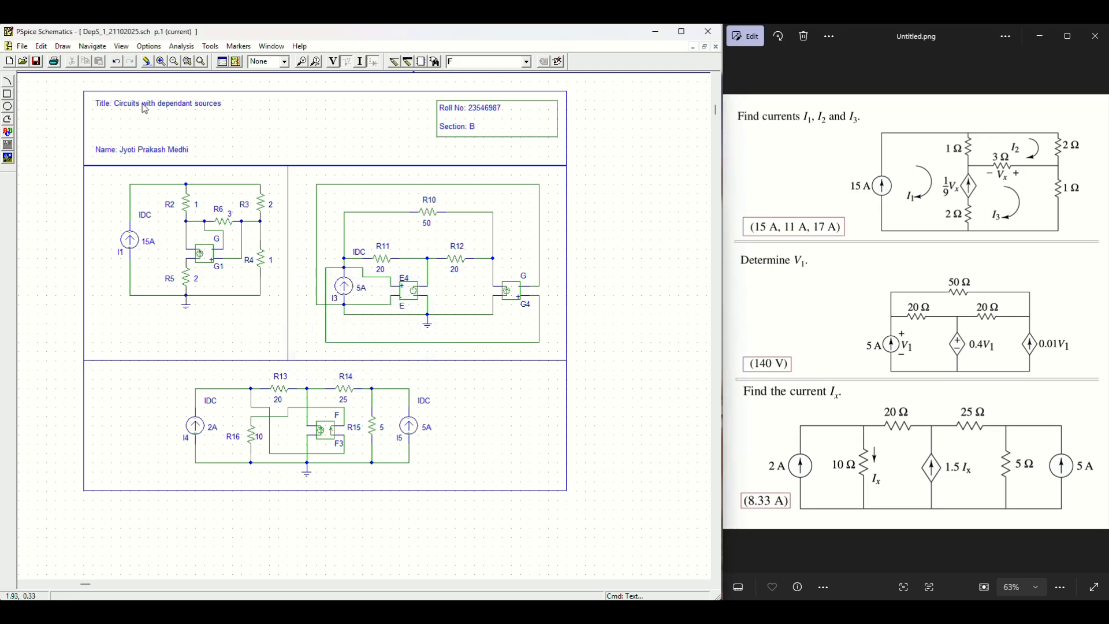
pyautogui.press('space')
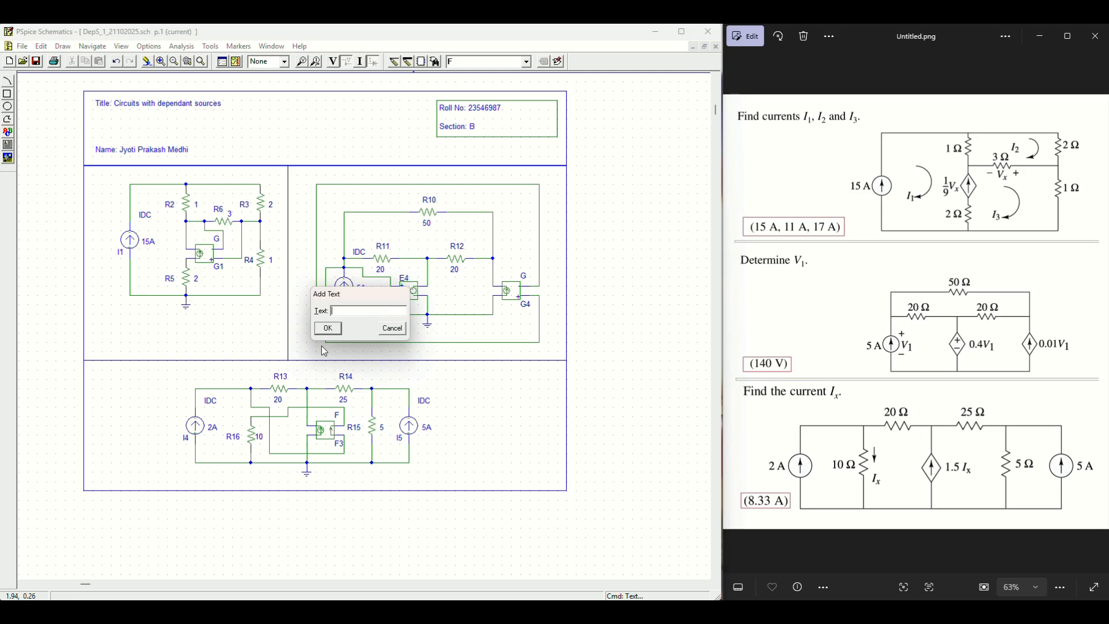
pyautogui.write('CIRCUIT 1')
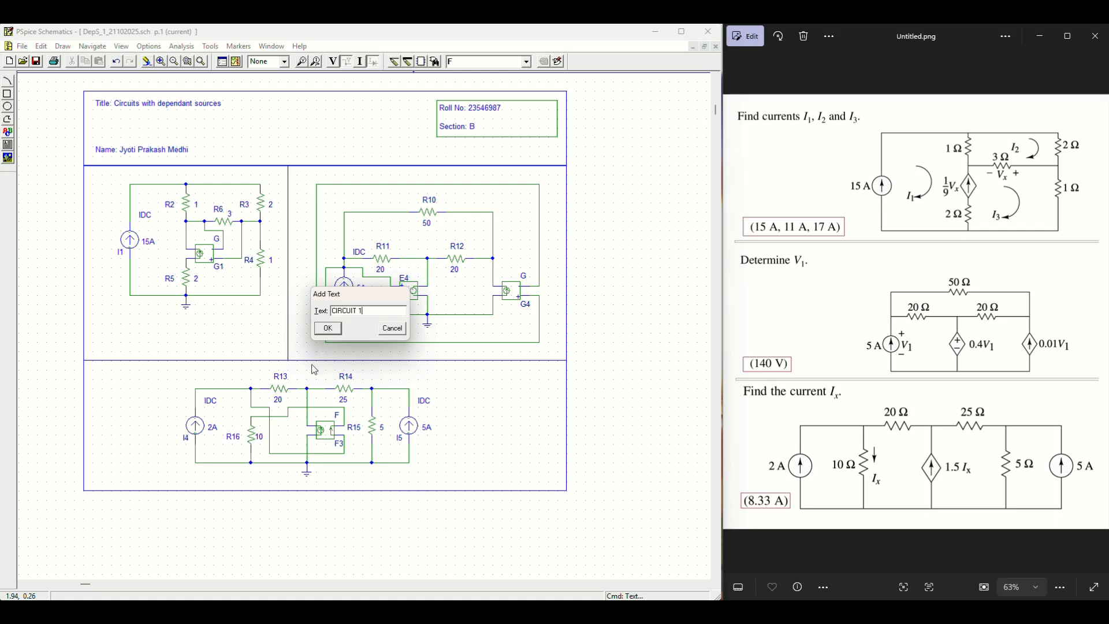
pyautogui.click(328, 328)
pyautogui.click(103, 347)
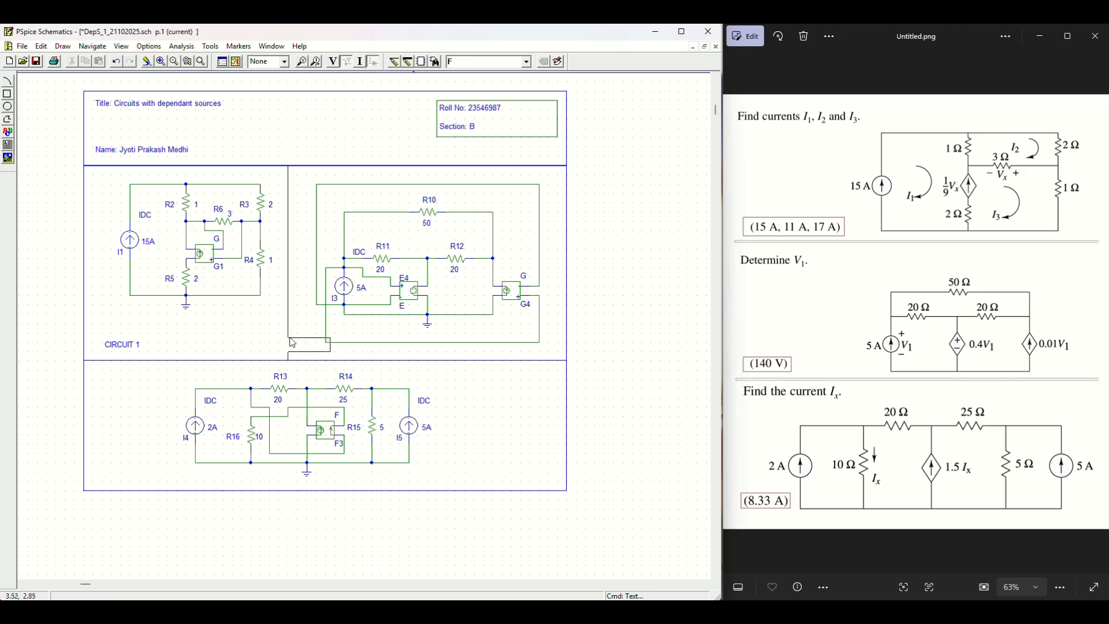
pyautogui.click(101, 471)
pyautogui.click(460, 426)
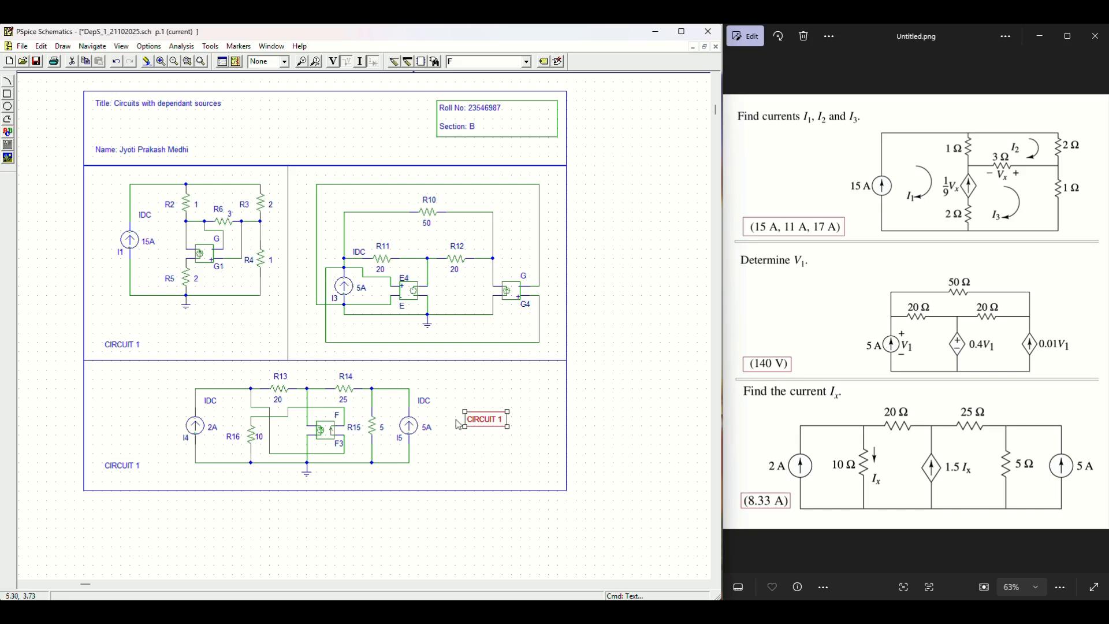
# Step: Change the lower-left label copy to read CIRCUIT 3
pyautogui.doubleClick(128, 466)
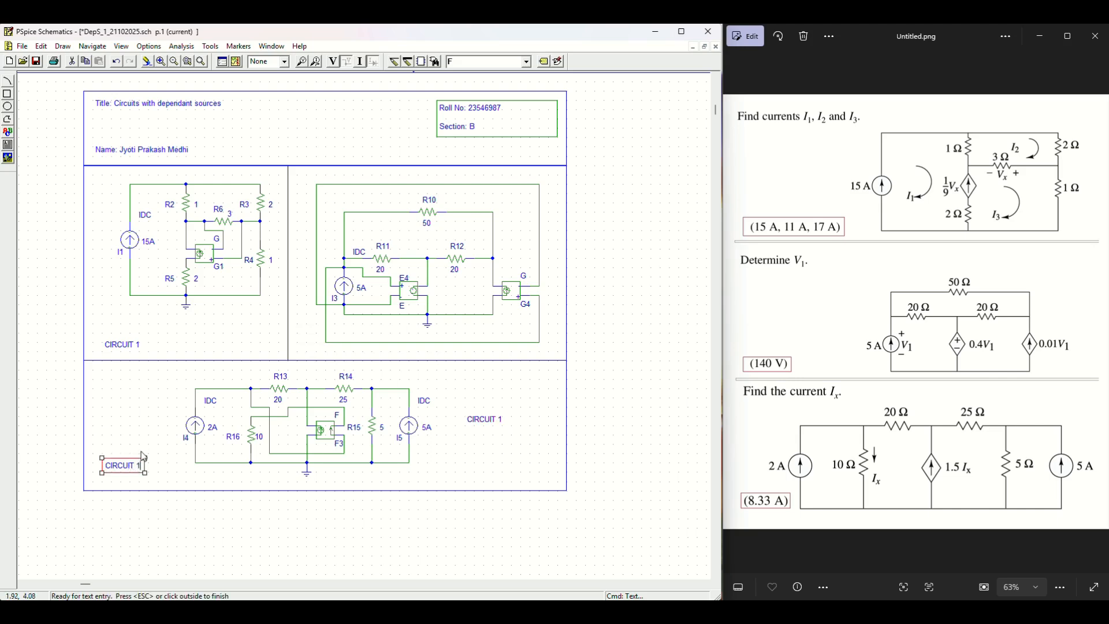
pyautogui.write('3')
pyautogui.click(440, 506)
# Step: Tighten circuit 2's bottom and top wires and shift the whole circuit up within its section
pyautogui.click(413, 343)
pyautogui.moveTo(414, 345); pyautogui.dragTo(414, 335)
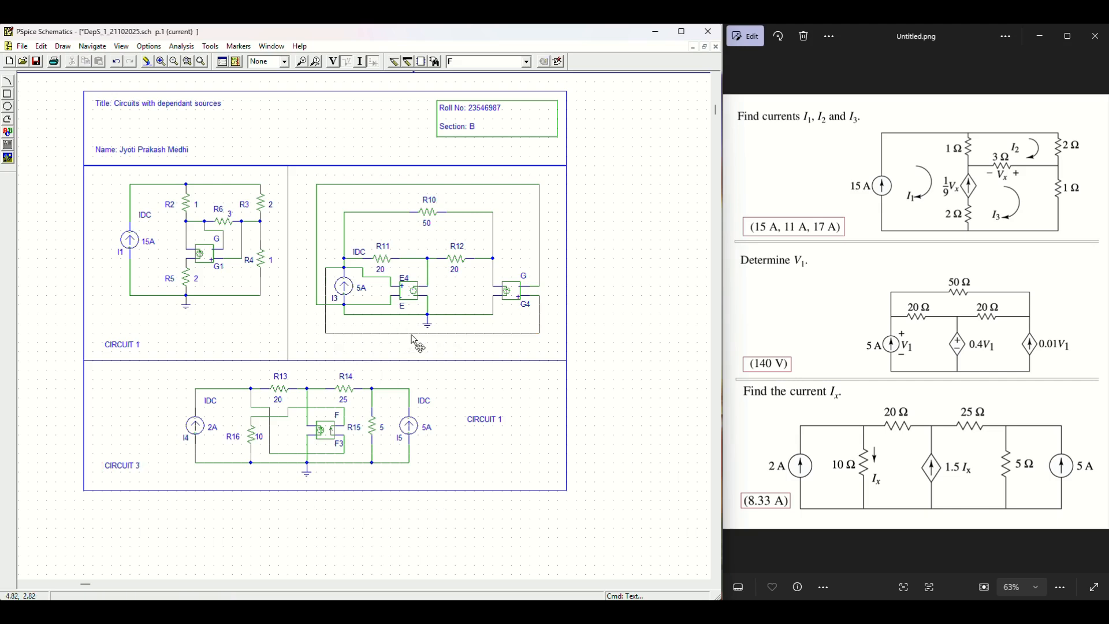
pyautogui.click(422, 186)
pyautogui.moveTo(420, 187); pyautogui.dragTo(424, 194)
pyautogui.click(641, 249)
pyautogui.moveTo(302, 184); pyautogui.dragTo(561, 354)
pyautogui.moveTo(513, 325); pyautogui.dragTo(507, 303)
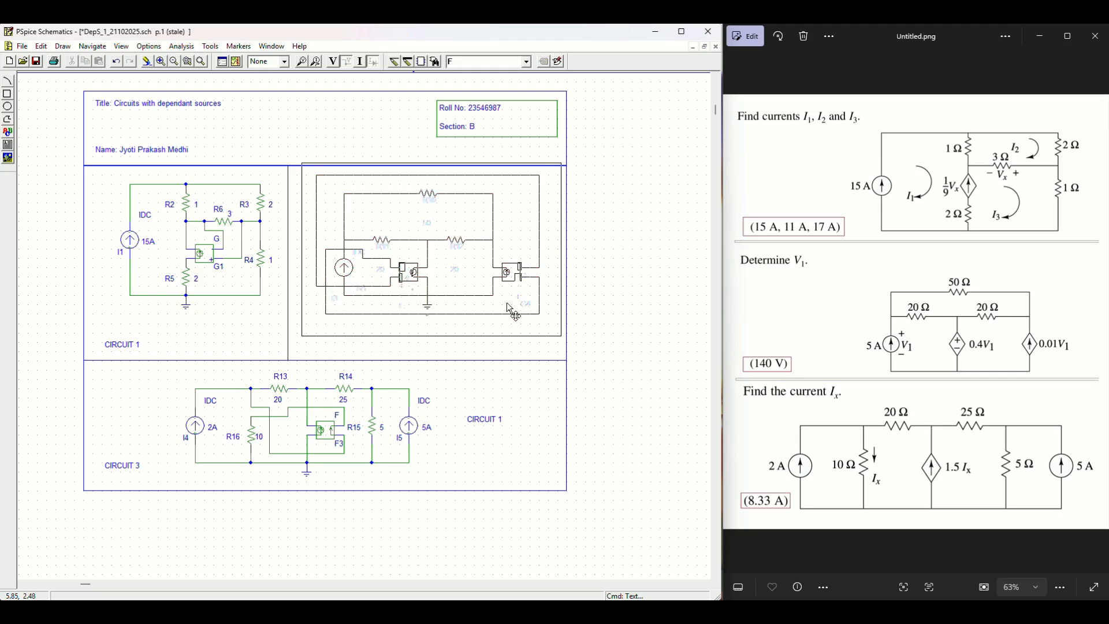
pyautogui.click(602, 305)
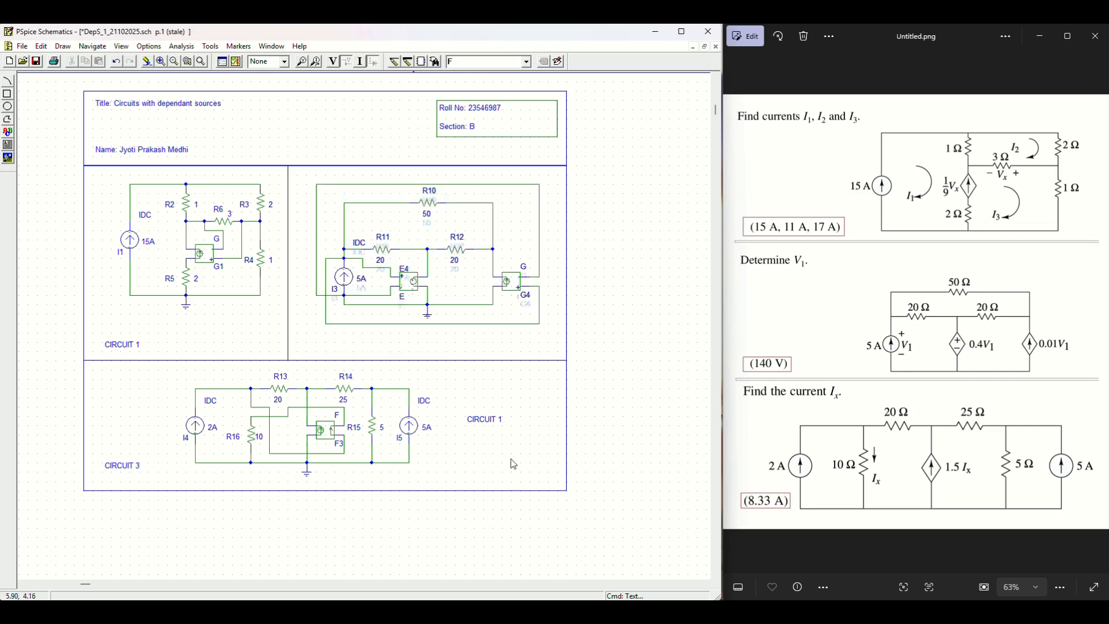
# Step: Change the spare label beside I5 to CIRCUIT 2 and move it into circuit 2's section
pyautogui.doubleClick(500, 419)
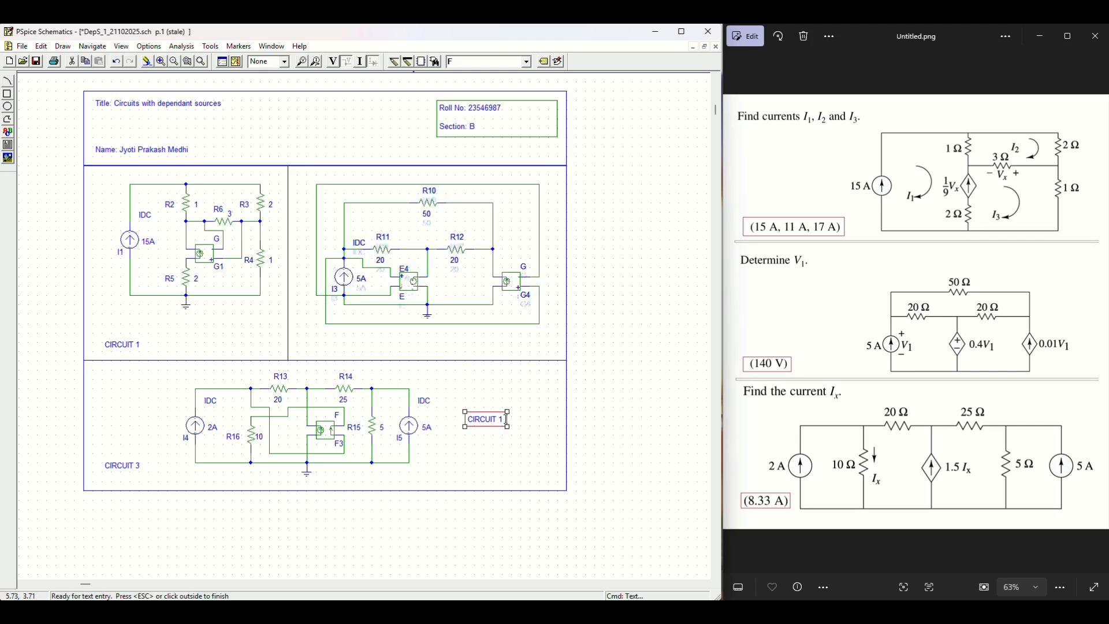
pyautogui.write('2')
pyautogui.moveTo(498, 418); pyautogui.dragTo(334, 338)
pyautogui.click(637, 366)
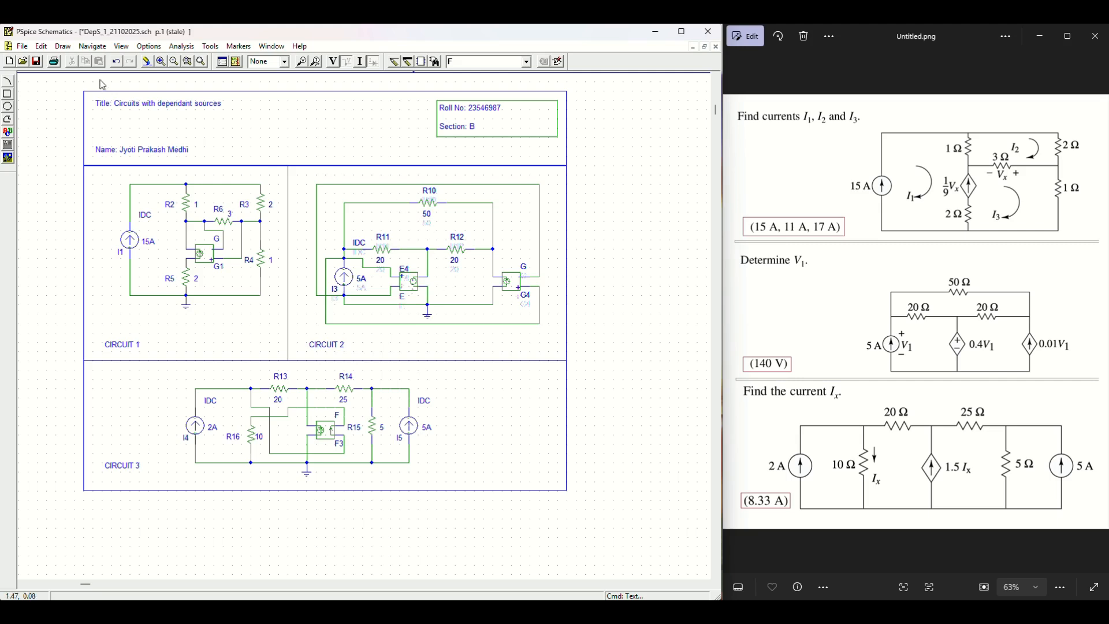
# Step: Draw a rectangle around the title and name, and move both texts inside it
pyautogui.click(64, 46)
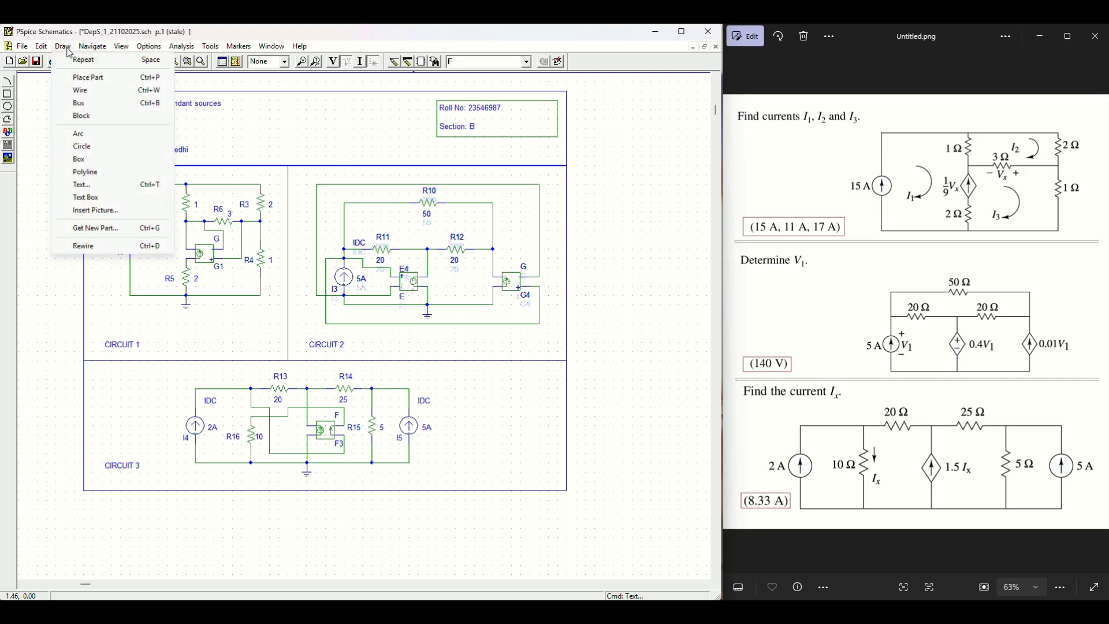
pyautogui.click(104, 159)
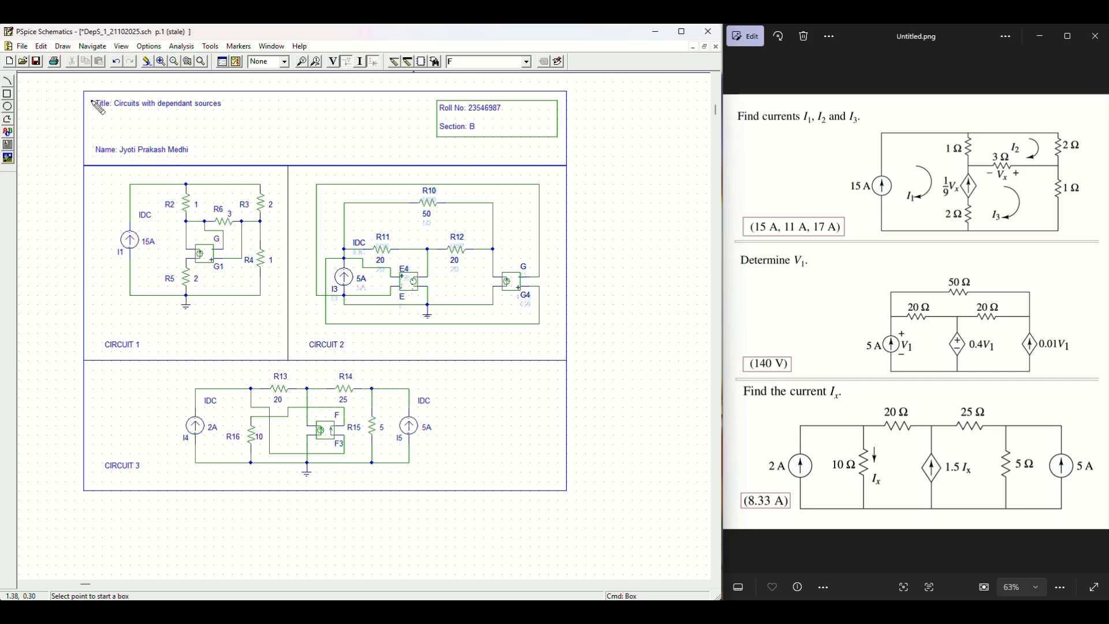
pyautogui.moveTo(92, 100)
pyautogui.mouseDown()
pyautogui.moveTo(107, 165)
pyautogui.moveTo(561, 159)
pyautogui.mouseUp()
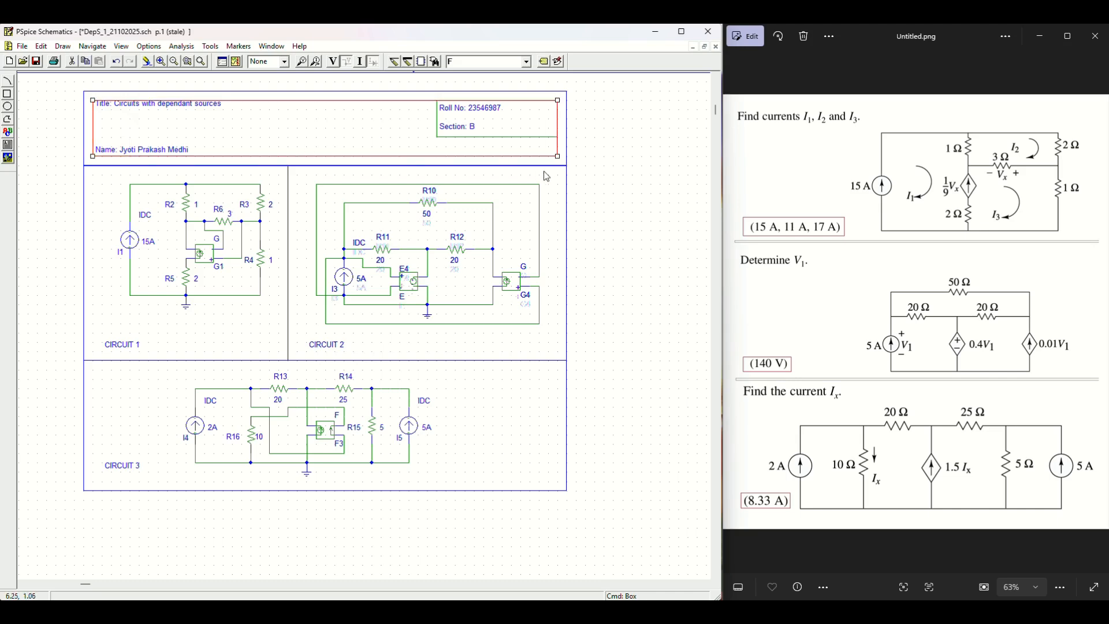
pyautogui.click(153, 113)
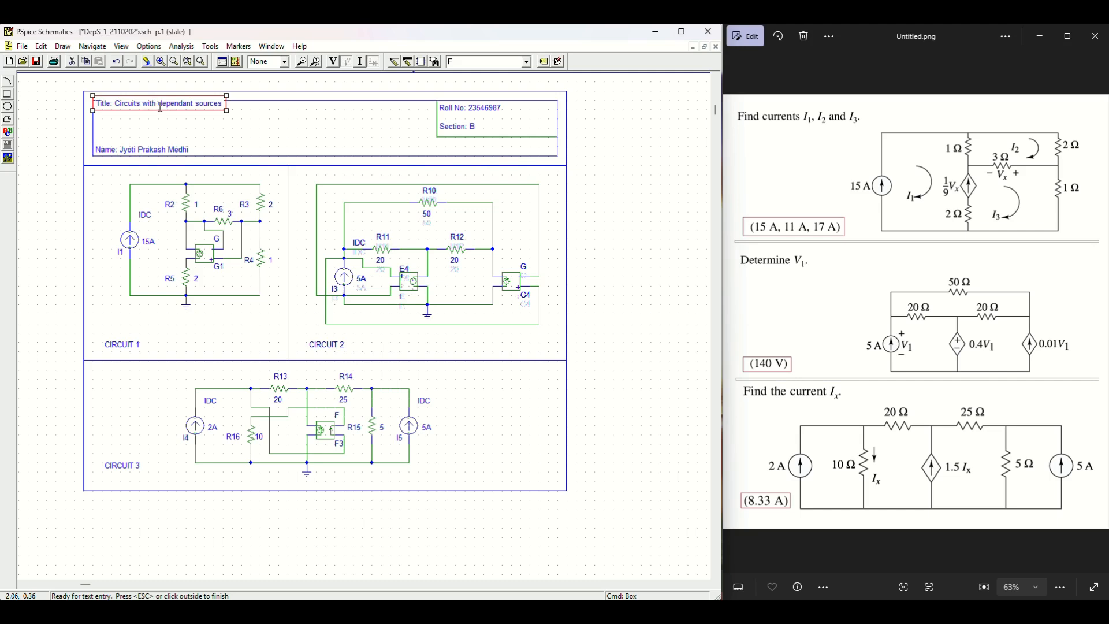
pyautogui.moveTo(167, 119); pyautogui.dragTo(186, 130)
pyautogui.click(173, 148)
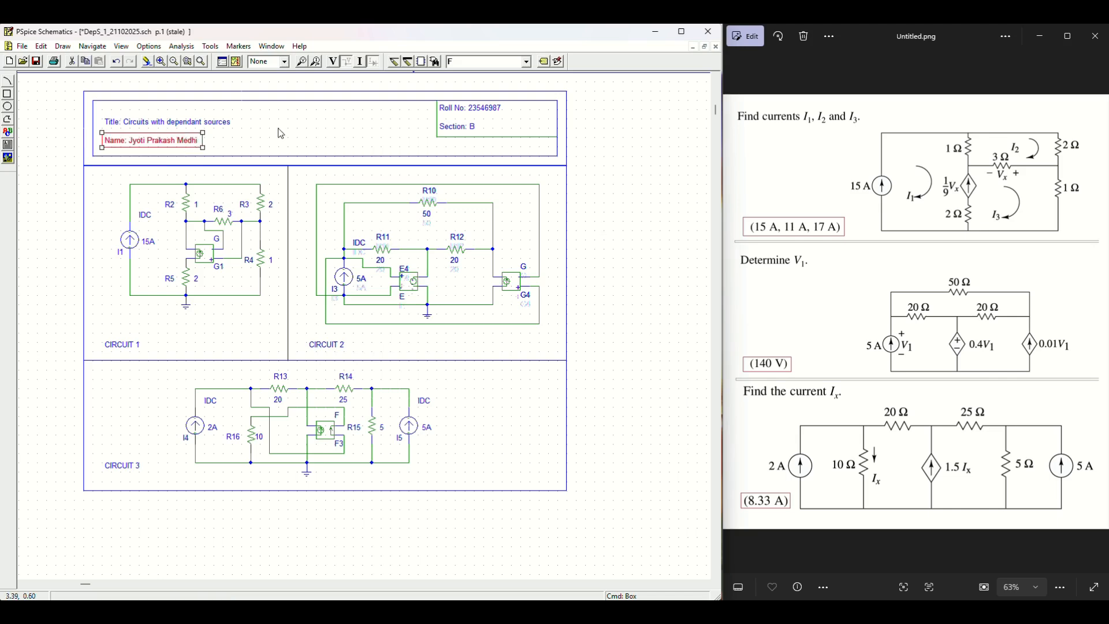
pyautogui.click(618, 282)
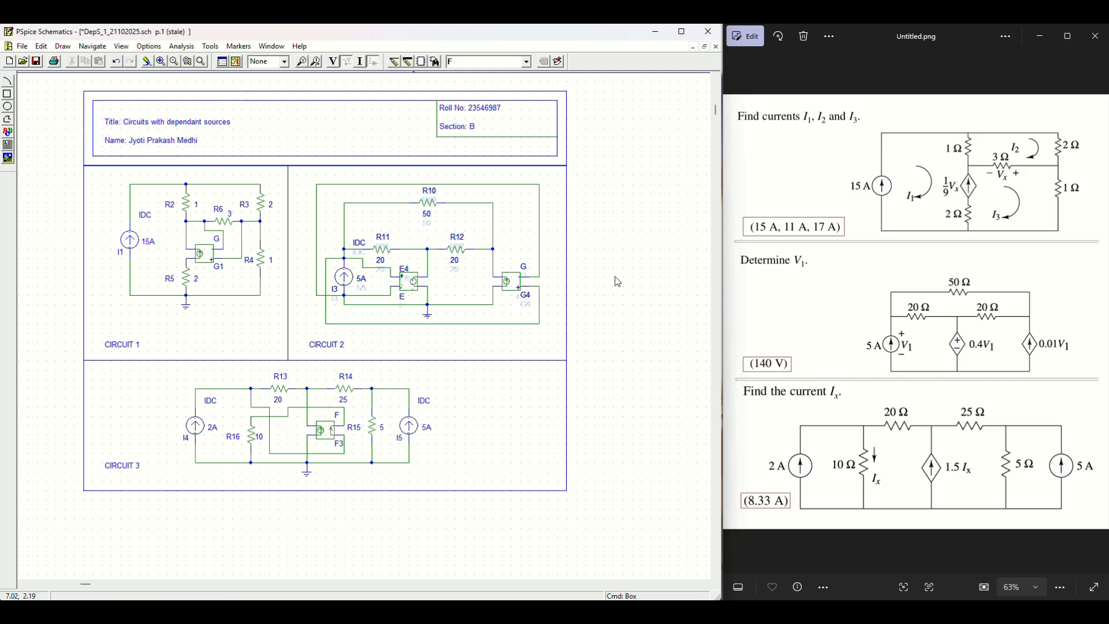
# Step: Enlarge the roll number box to fill the corner and add a blank line above the section
pyautogui.doubleClick(513, 137)
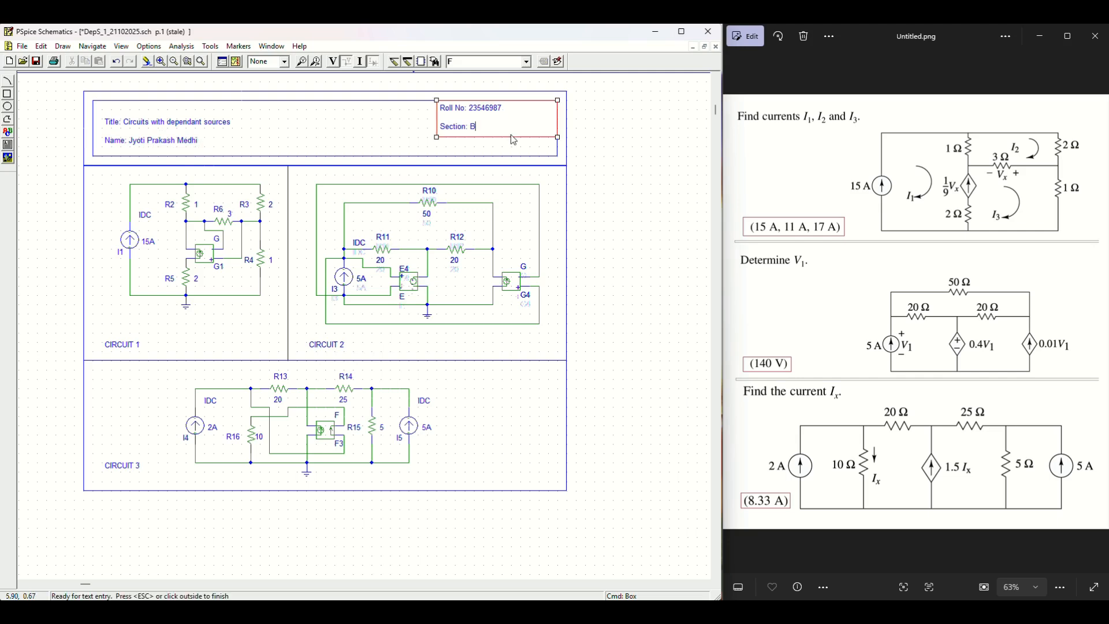
pyautogui.moveTo(437, 138); pyautogui.dragTo(428, 156)
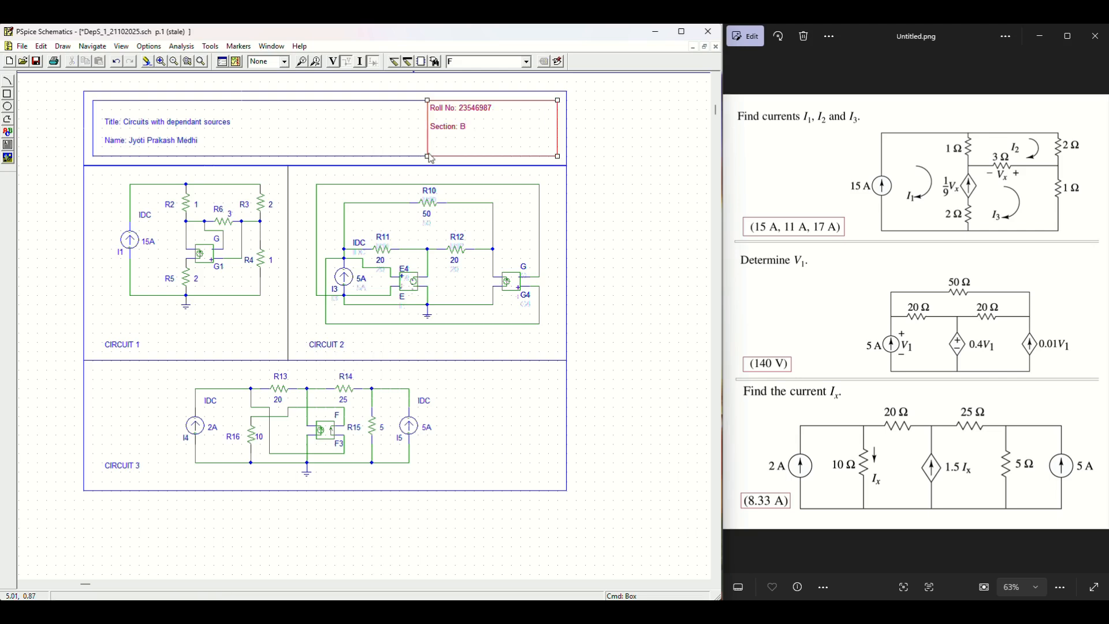
pyautogui.click(628, 150)
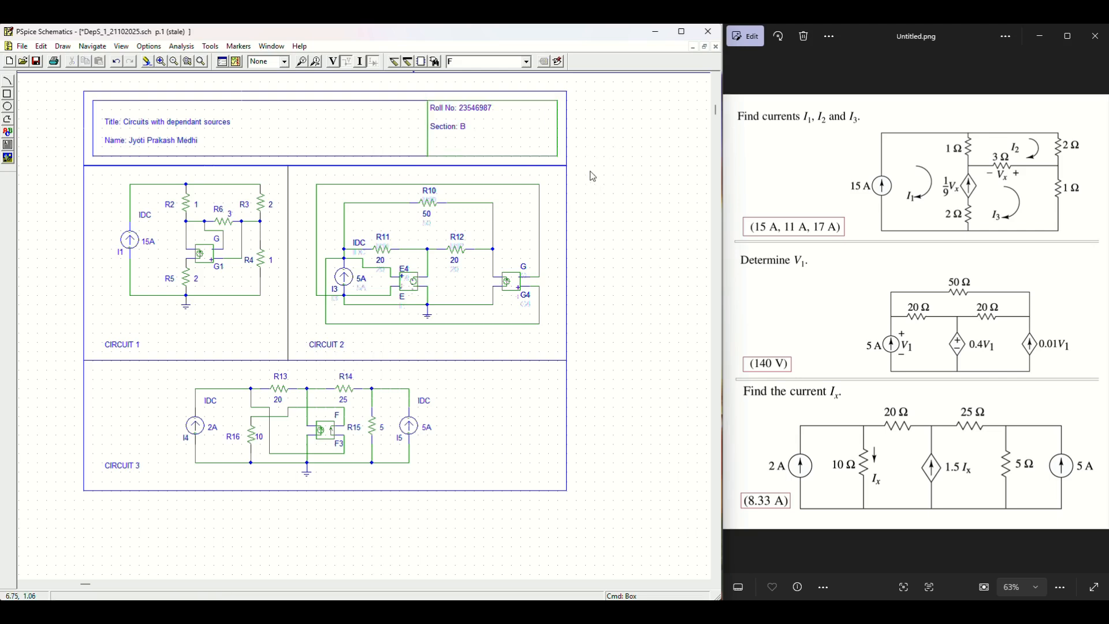
pyautogui.doubleClick(442, 128)
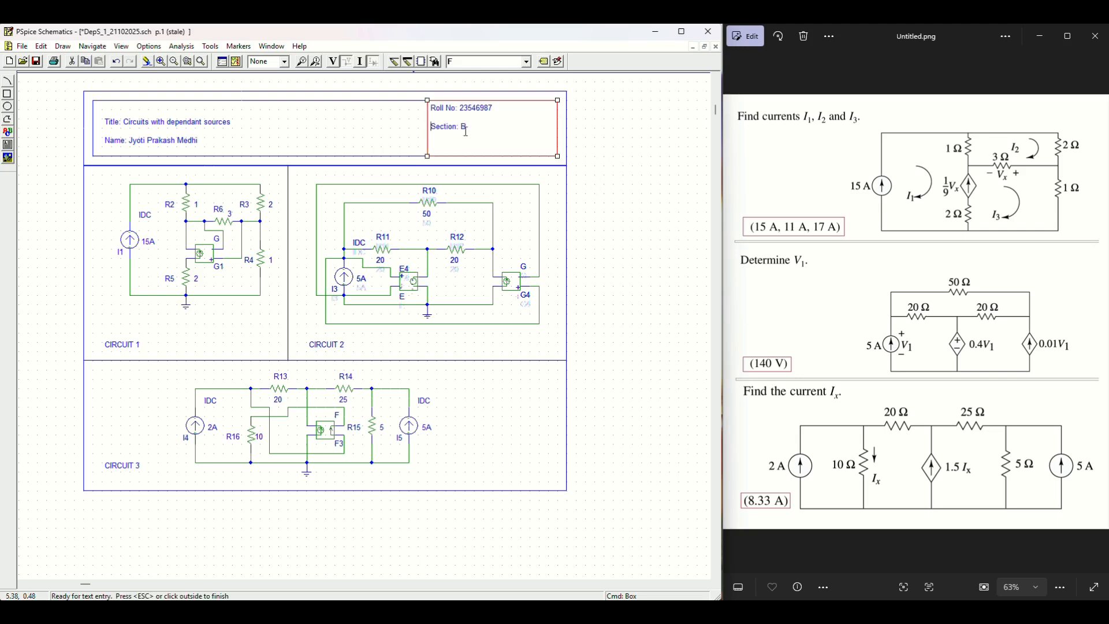
pyautogui.press('Home')
pyautogui.press('Return')
pyautogui.click(641, 186)
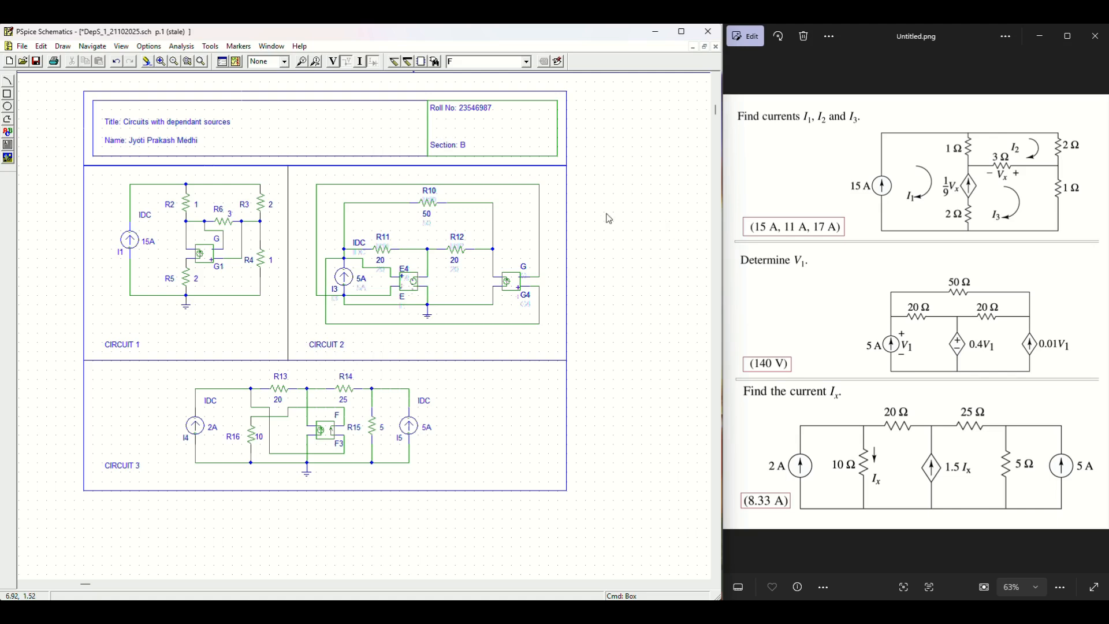
pyautogui.click(160, 62)
pyautogui.click(175, 62)
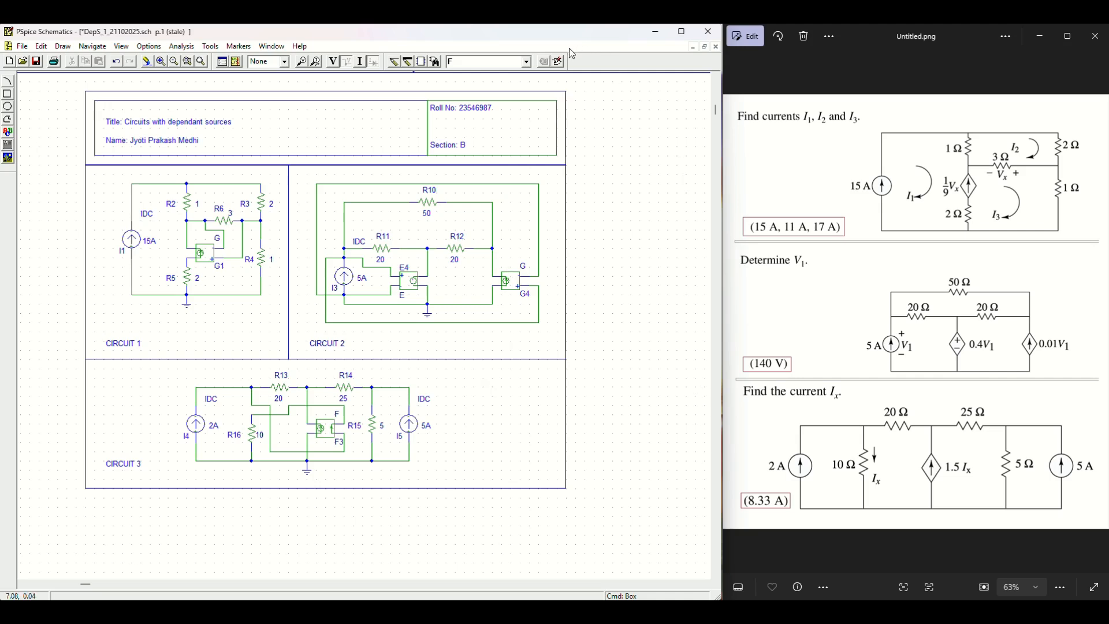
# Step: Simulate the three circuits and display their bias currents
pyautogui.scroll(1, 571, 53)
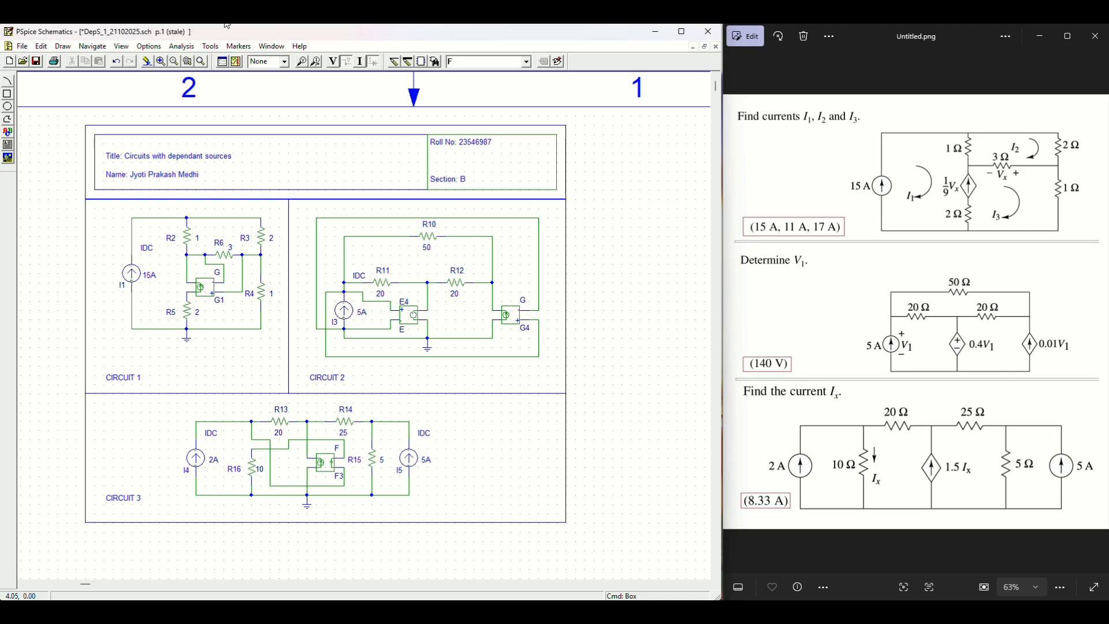
pyautogui.click(235, 62)
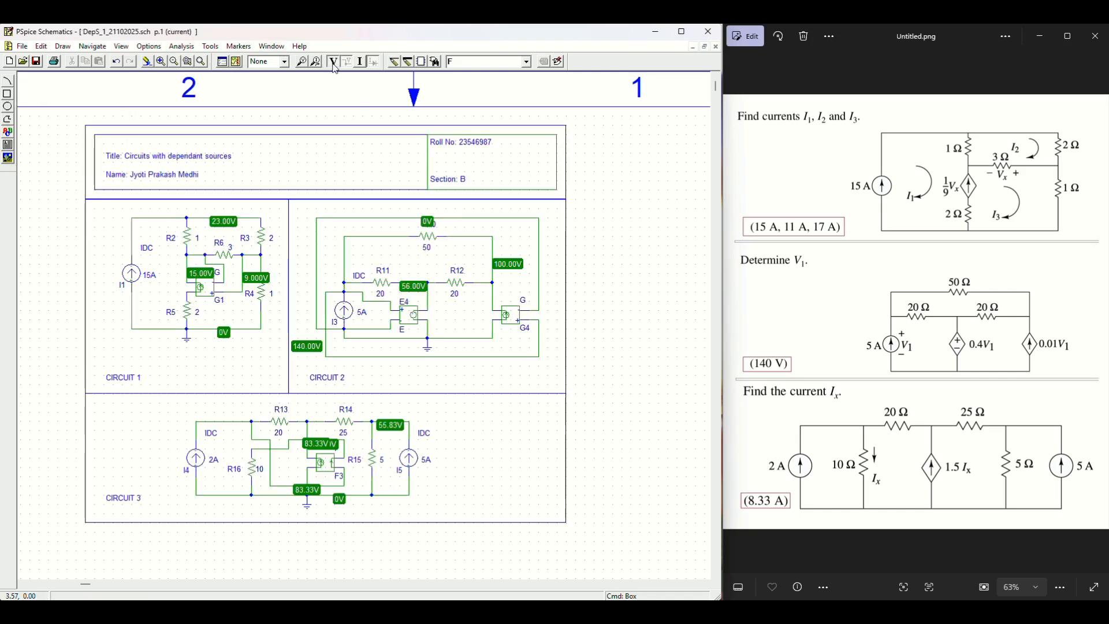
pyautogui.click(362, 62)
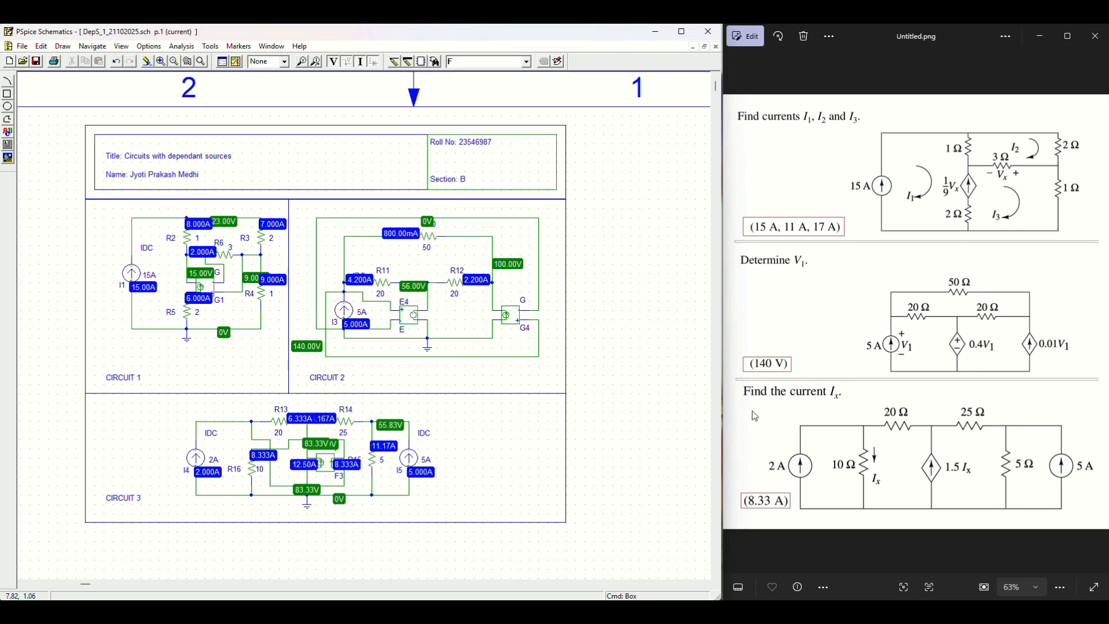
# Step: Hide the bias currents and voltages, then inspect sources G1 and F3 in an enlarged view
pyautogui.click(360, 62)
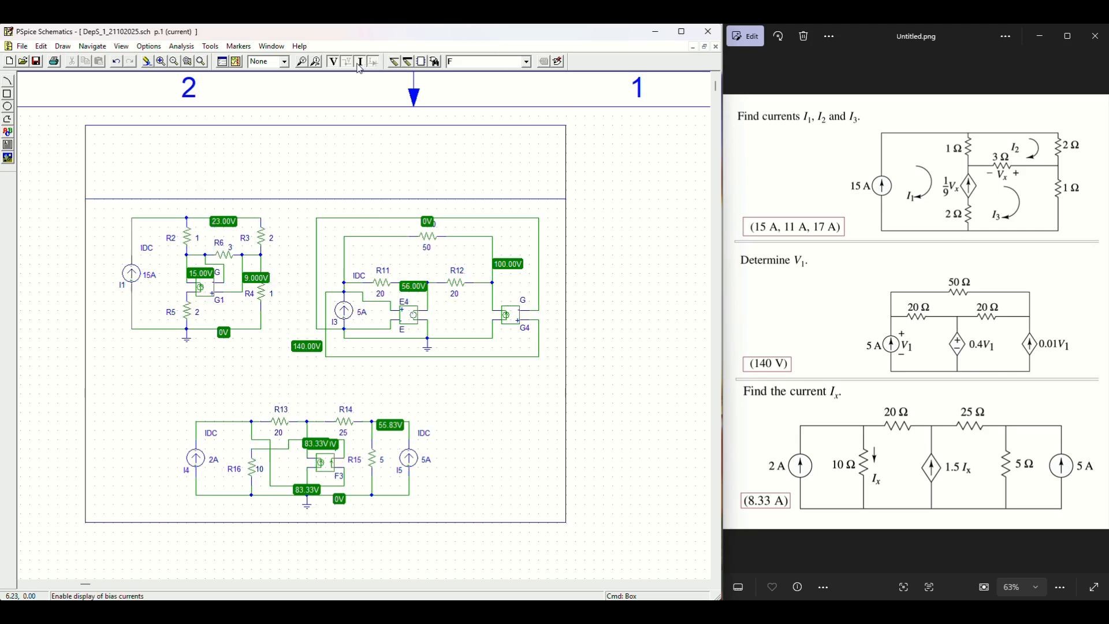
pyautogui.click(333, 64)
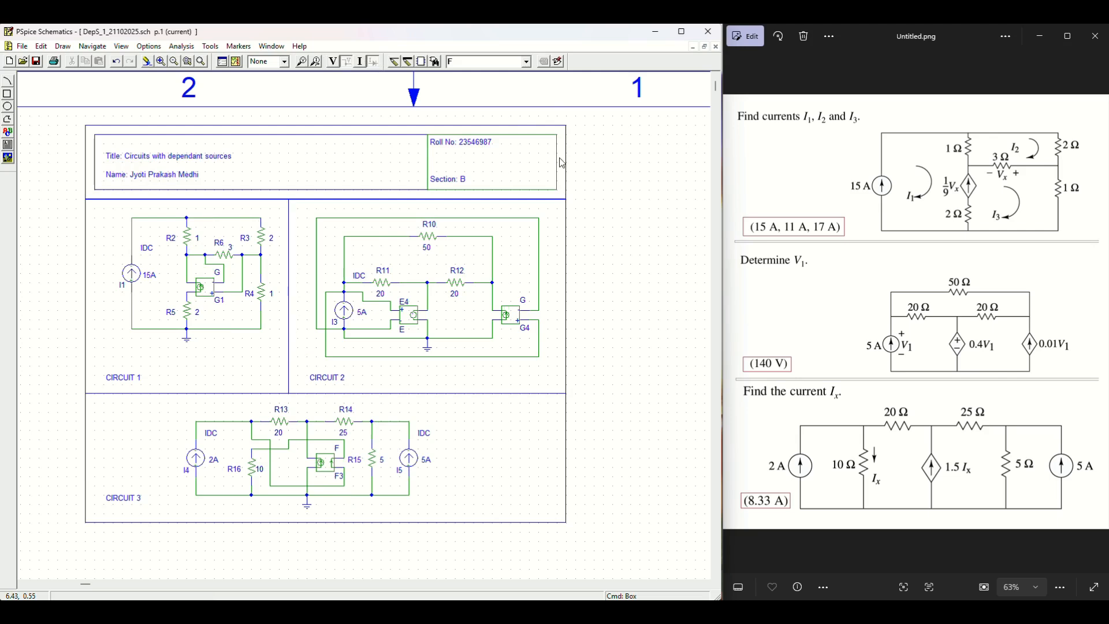
pyautogui.click(212, 294)
pyautogui.click(332, 466)
pyautogui.click(162, 63)
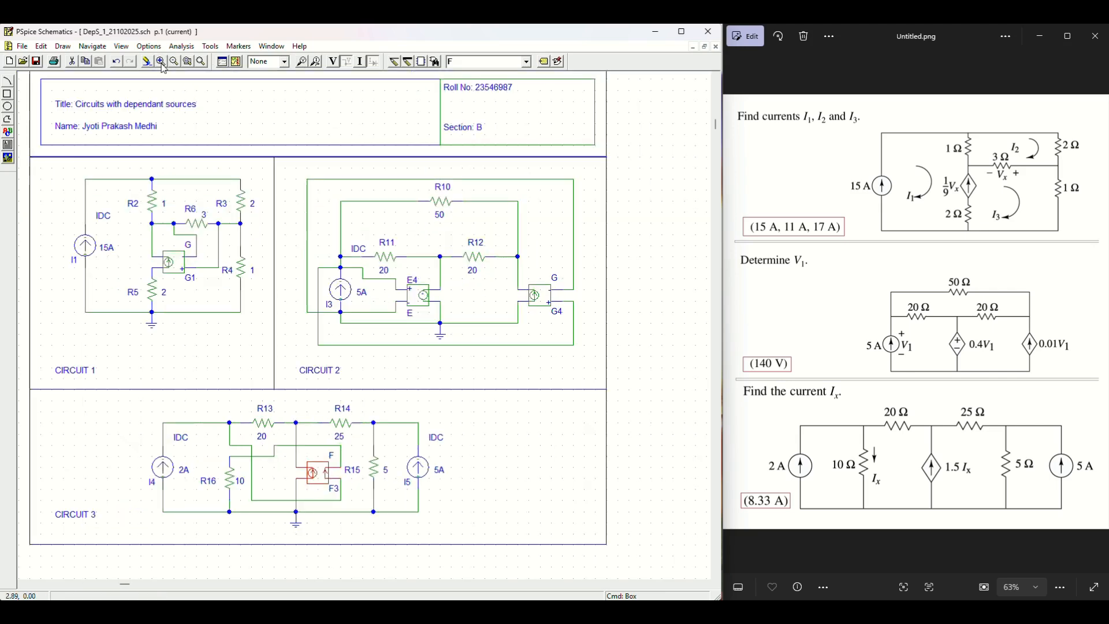
pyautogui.click(716, 76)
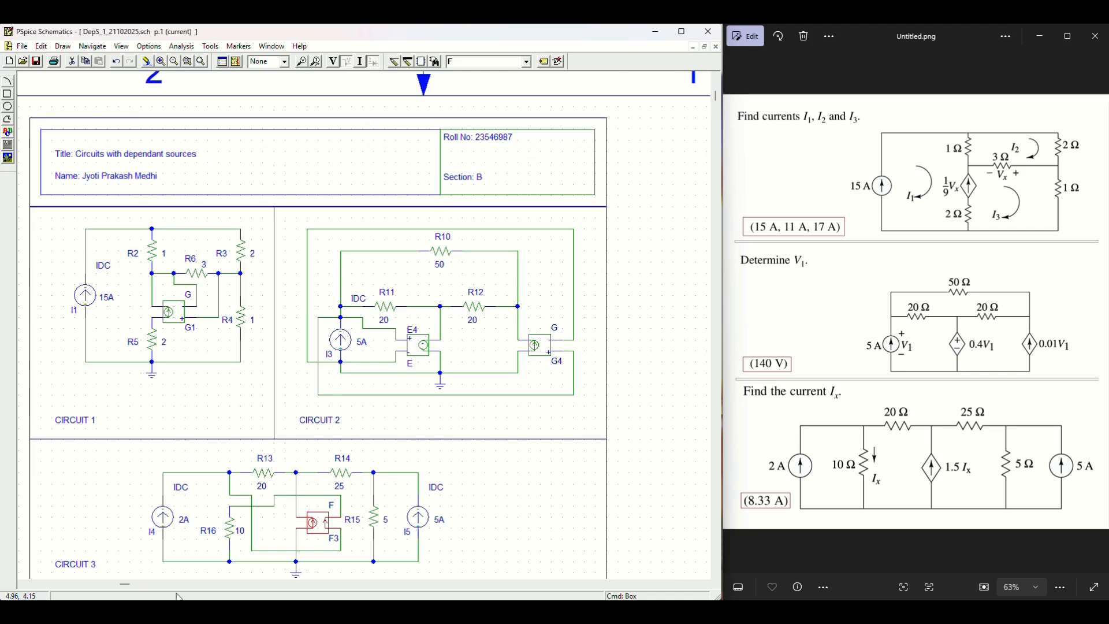
pyautogui.click(18, 584)
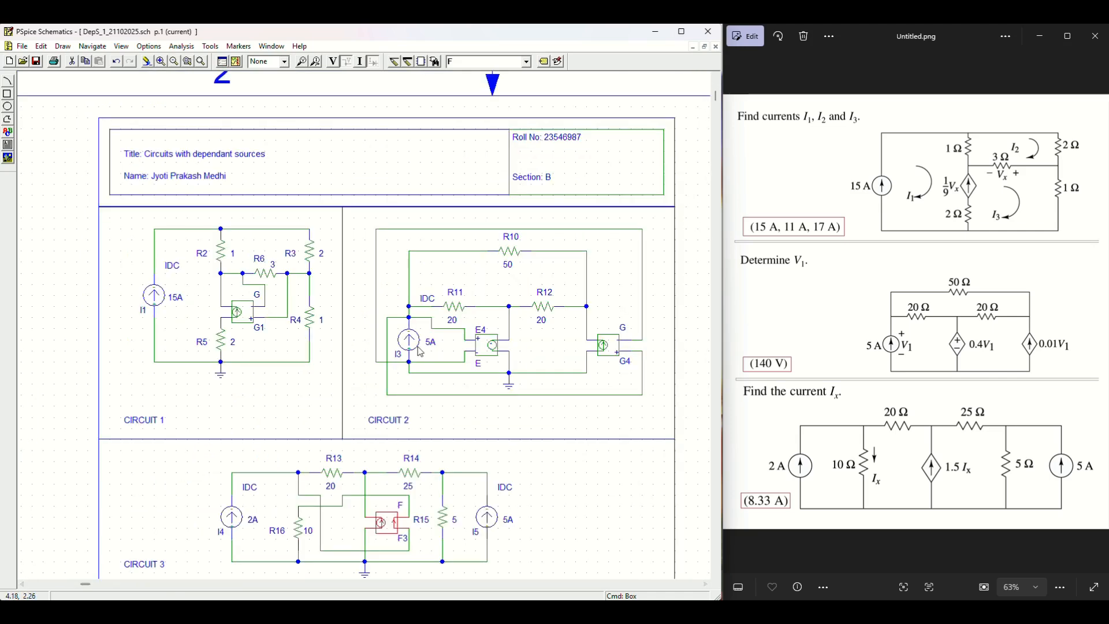